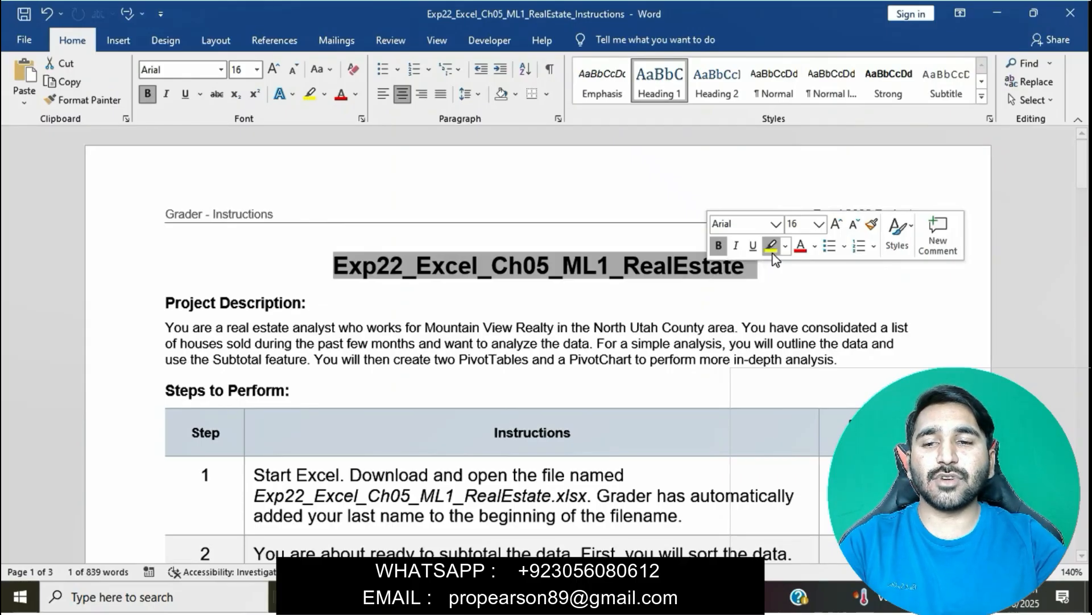
Step: Highlight the document title Exp22_Excel_Ch05_ML1_RealEstate and the step 1 instructions in yellow
left_click(772, 249)
left_click(775, 256)
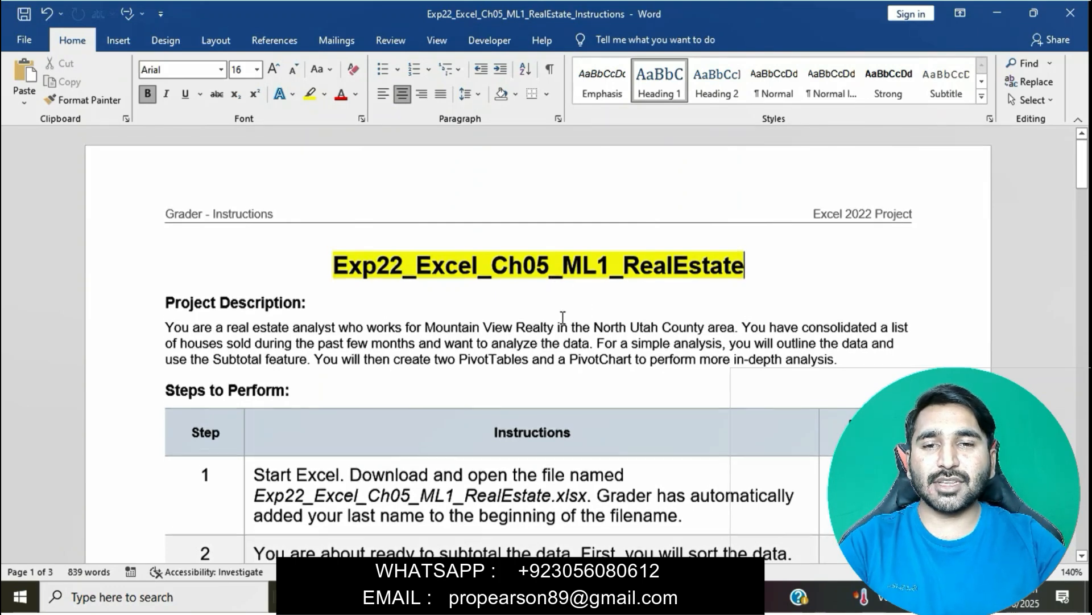
scroll(563, 317, "down", 3)
scroll(563, 317, "down", 1)
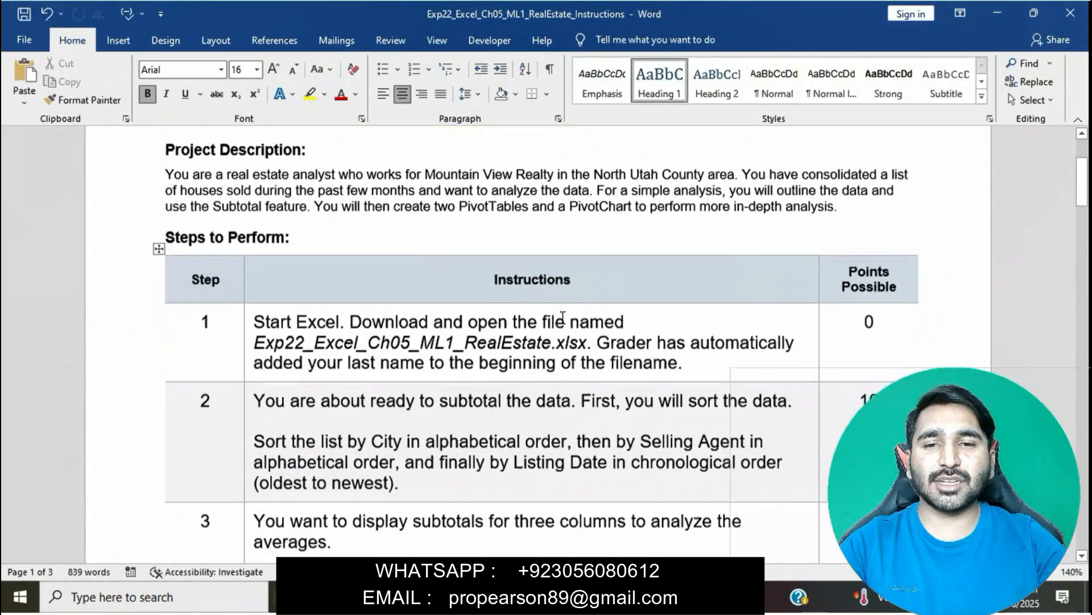
scroll(562, 317, "down", 1)
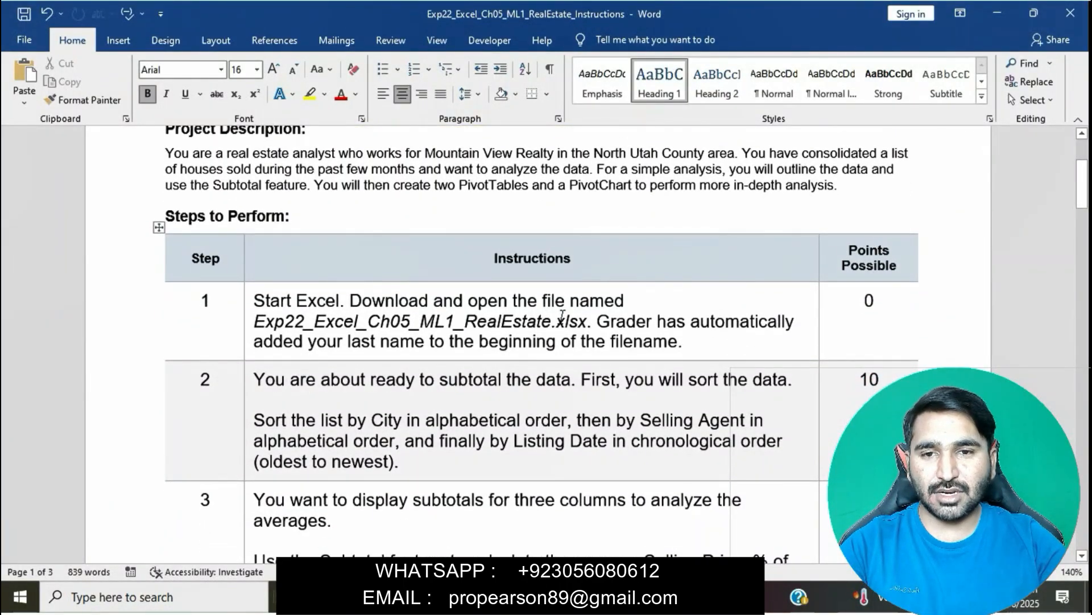
scroll(562, 316, "down", 1)
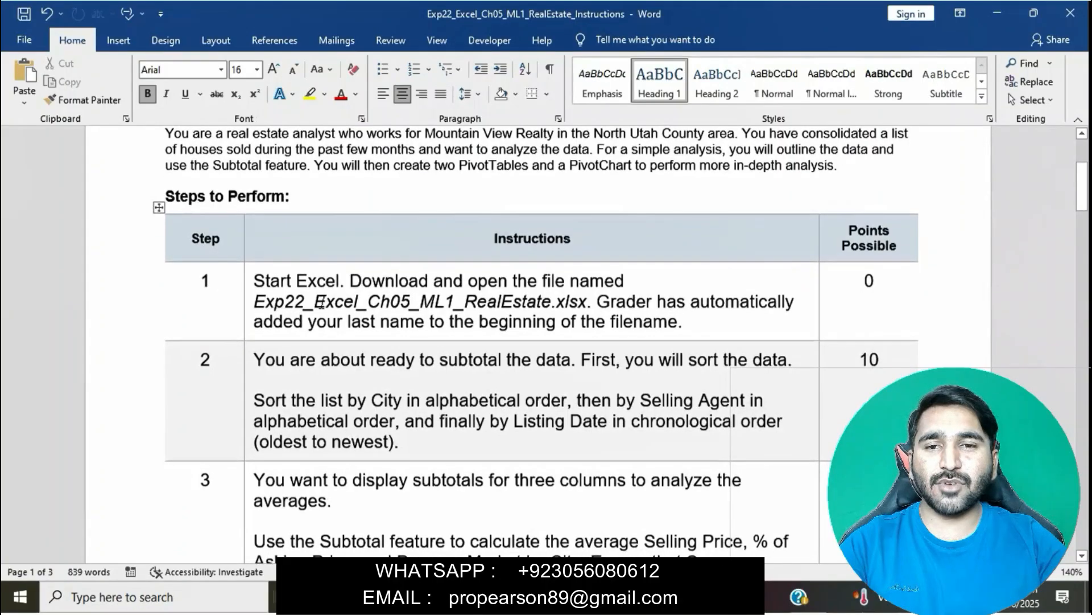
left_click(247, 285)
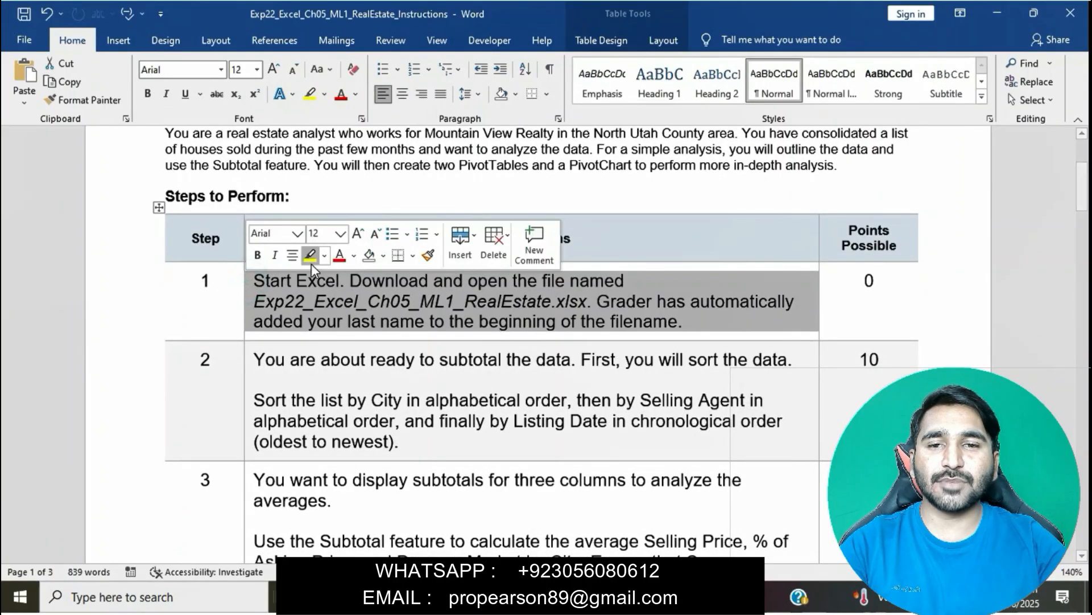
left_click(311, 257)
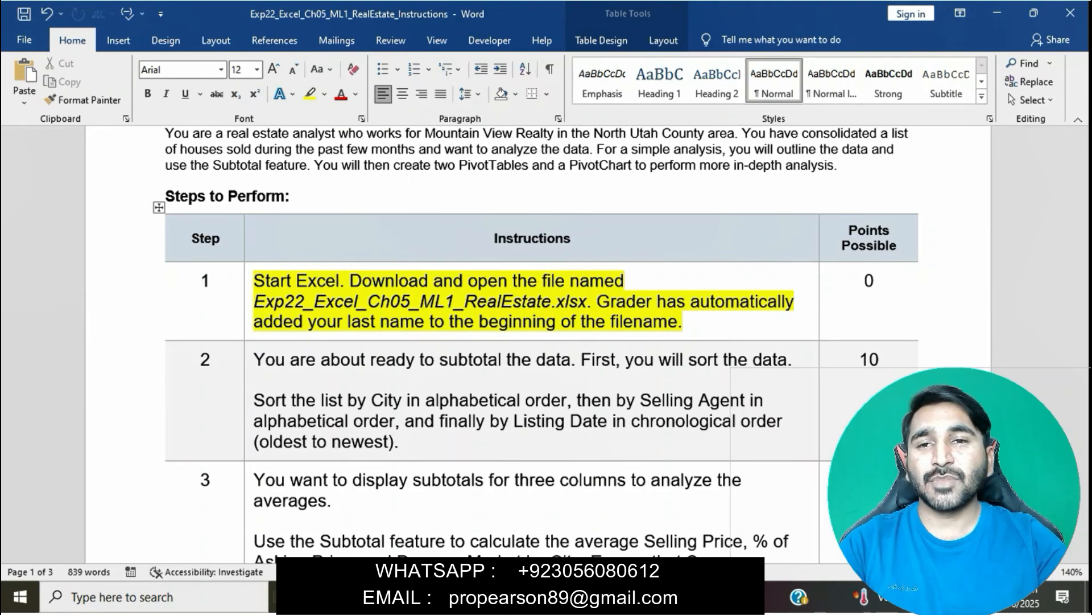
Step: Switch to the real estate workbook in Excel and look through the Sales Subtotals and Sales Data sheets, ending on Sales Subtotals
left_click(692, 596)
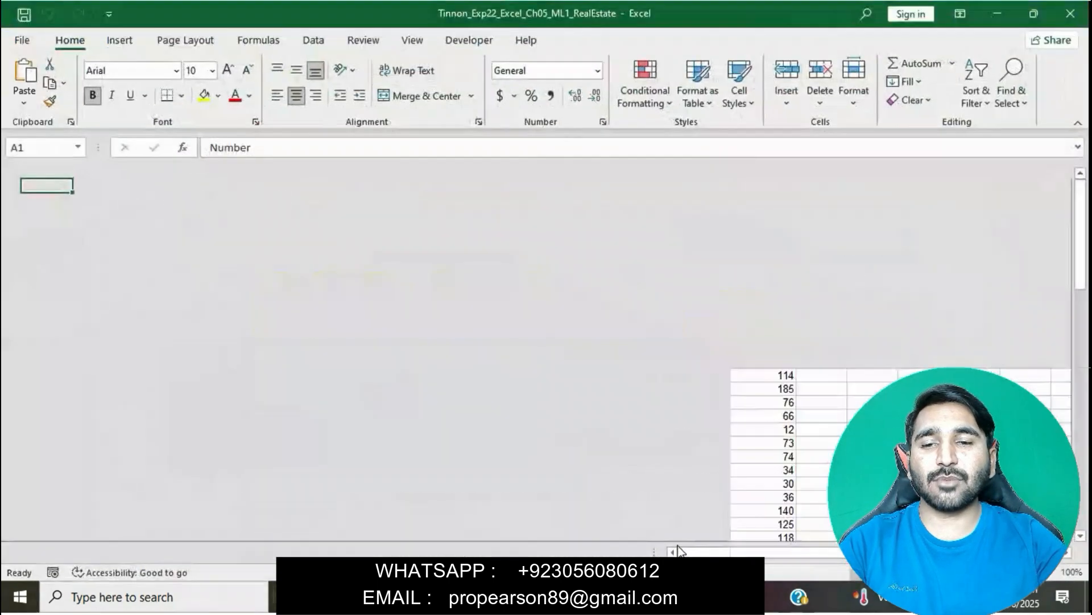
scroll(575, 318, "down", 14)
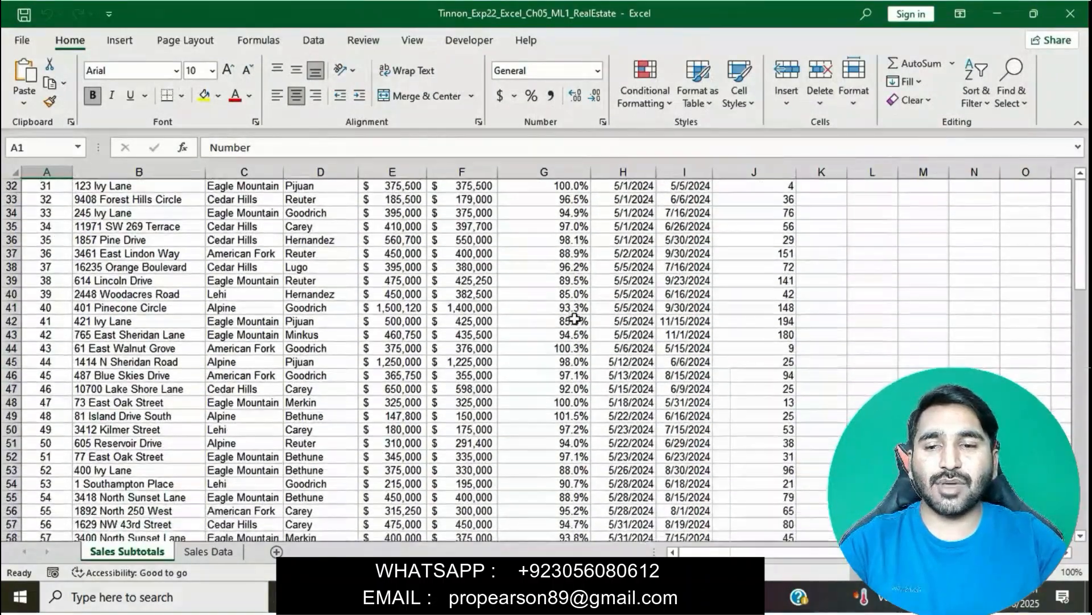
scroll(575, 319, "down", 12)
scroll(575, 318, "up", 20)
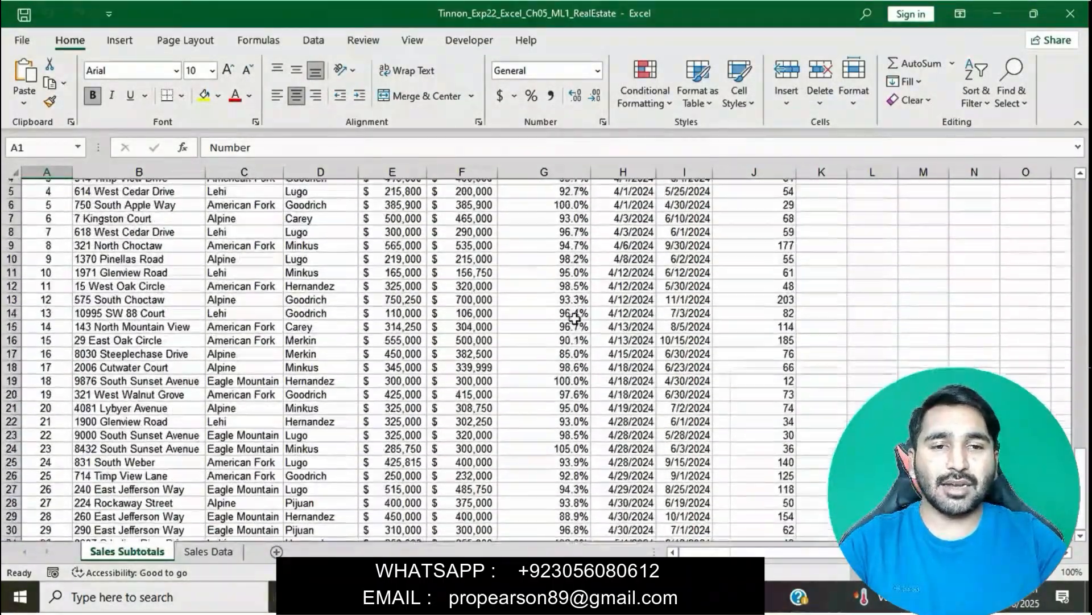
left_click(208, 551)
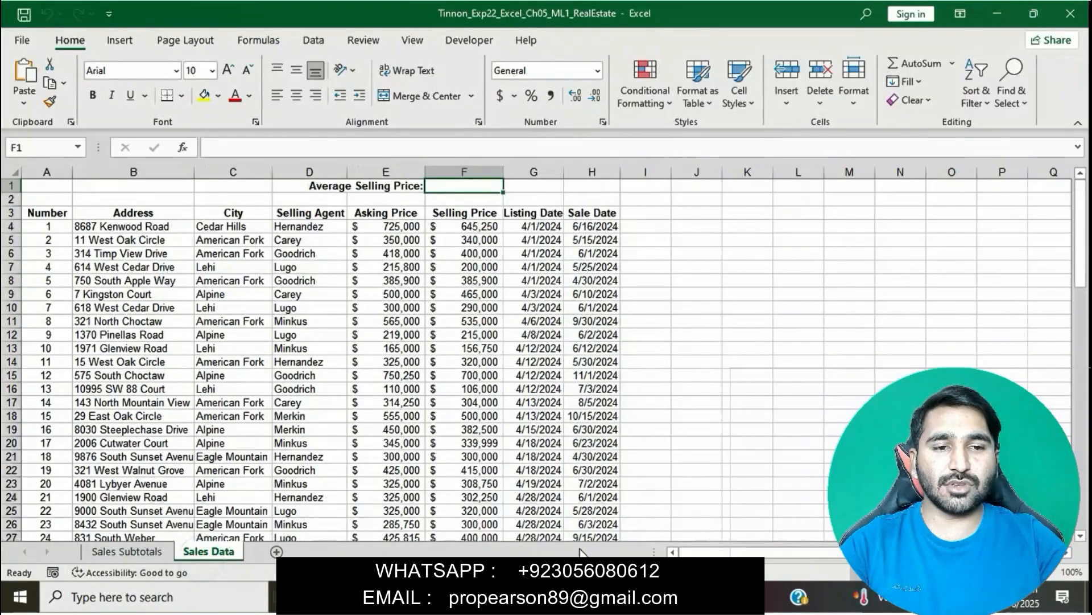
left_click(146, 550)
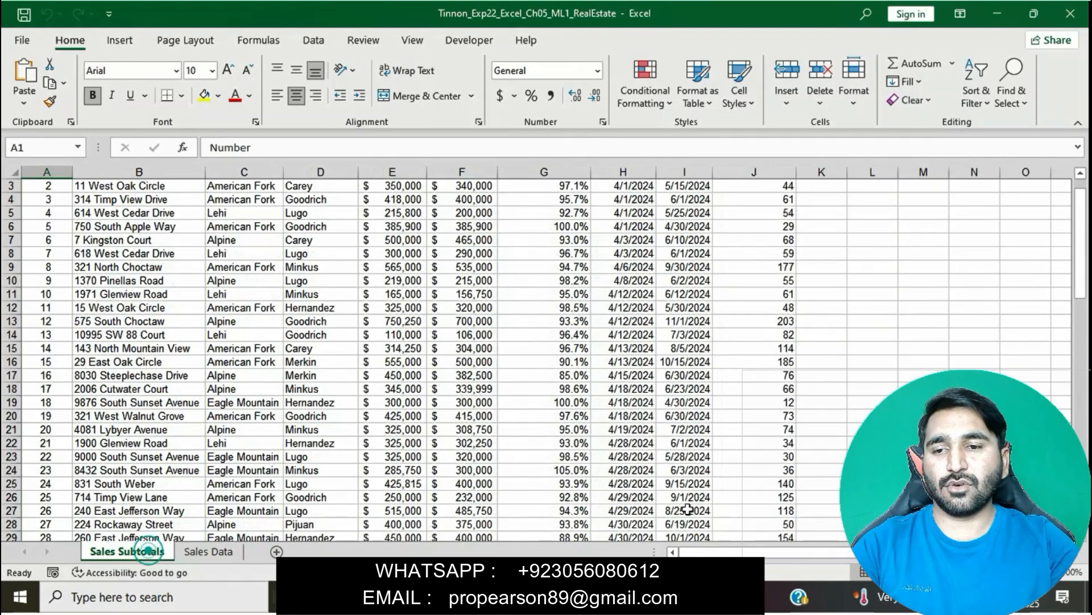
Step: Return to the Word instructions and remove the yellow highlight from the step 1 text
left_click(637, 596)
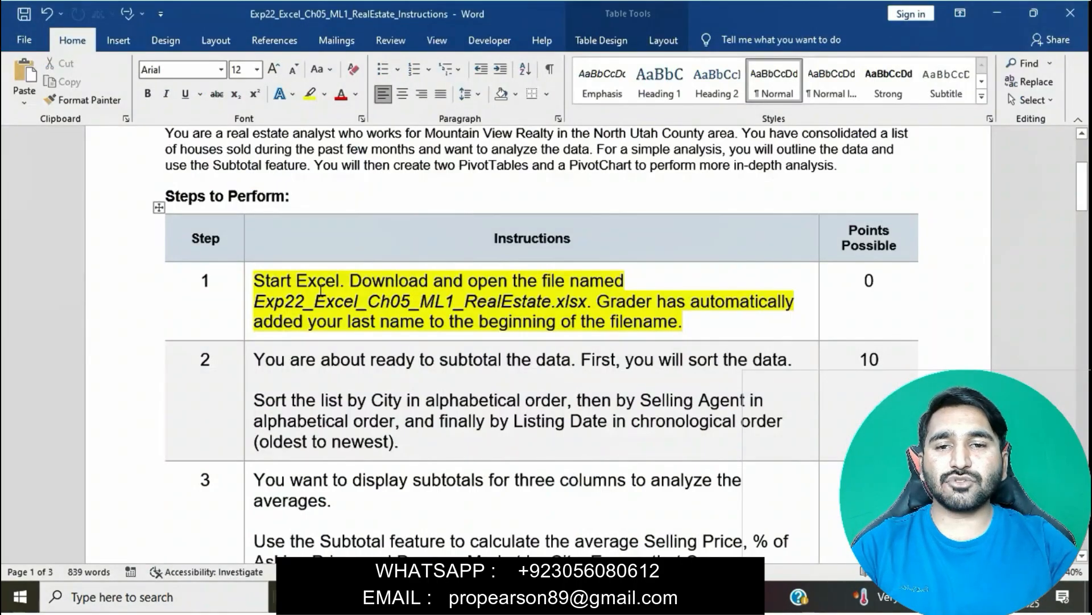
left_click(248, 284)
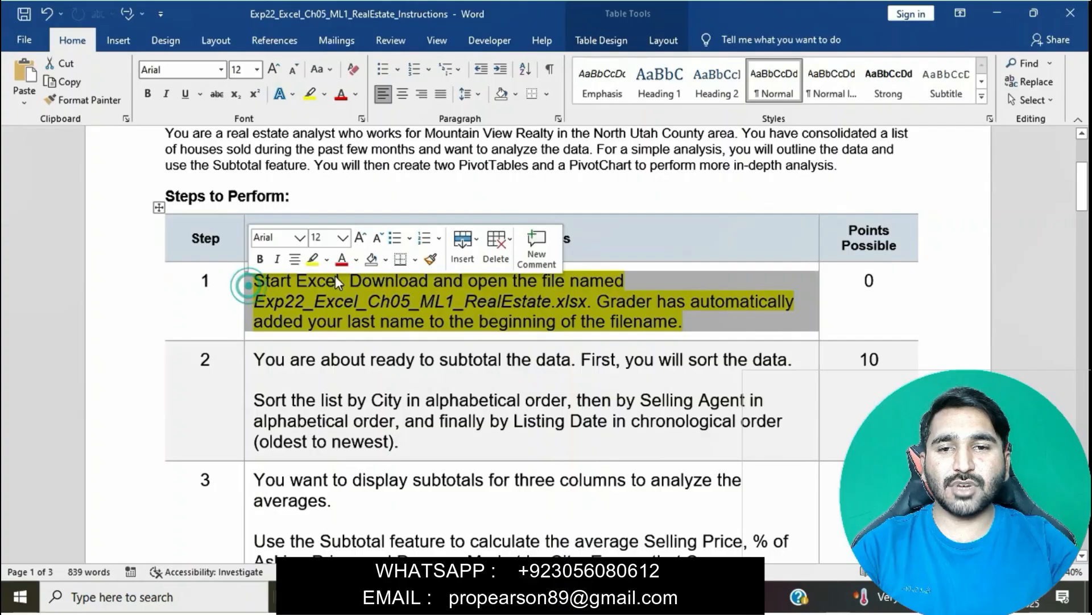
left_click(309, 263)
left_click(376, 384)
Step: Highlight the step 2 sorting instructions in yellow
scroll(375, 387, "down", 2)
scroll(376, 387, "down", 1)
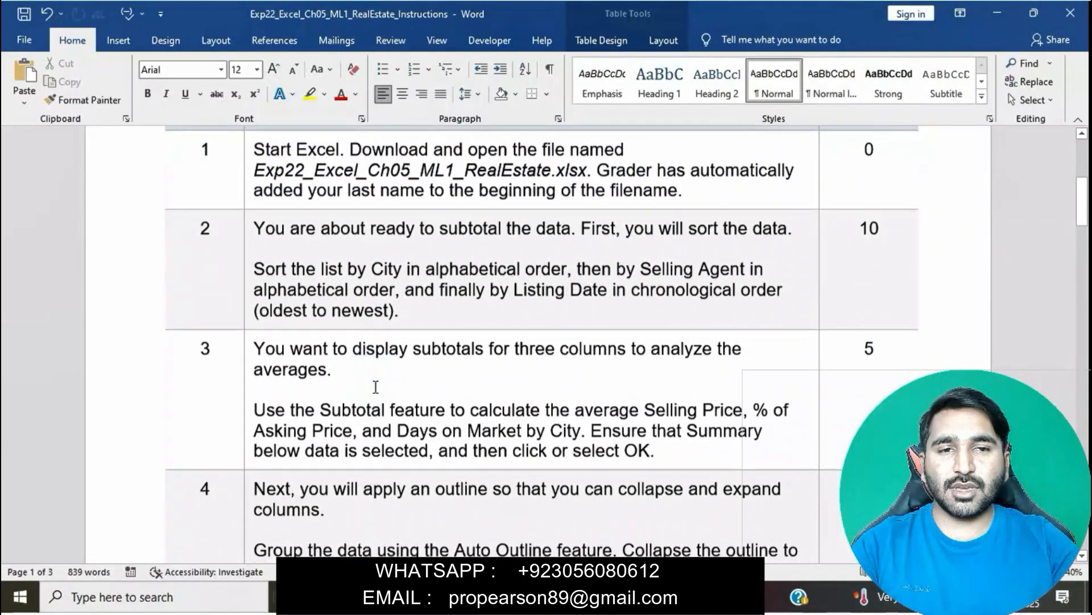
left_click(247, 233)
left_click(311, 282)
left_click(321, 311)
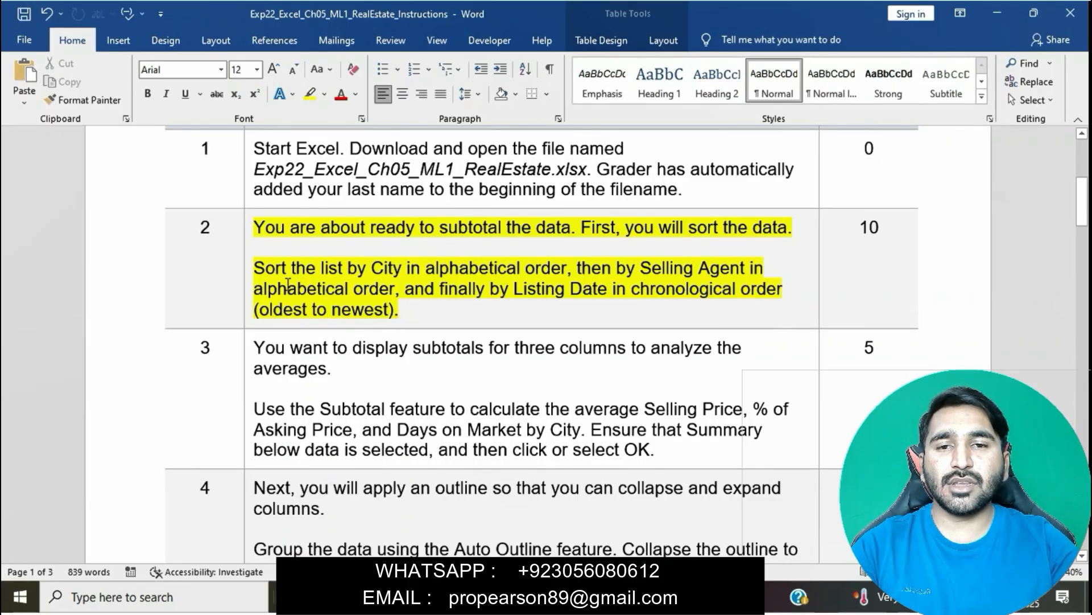
Step: Select the City sorting clause in step 2, then in Excel start a custom sort of the Sales Subtotals list by City, A to Z
left_click_drag(258, 267, 567, 267)
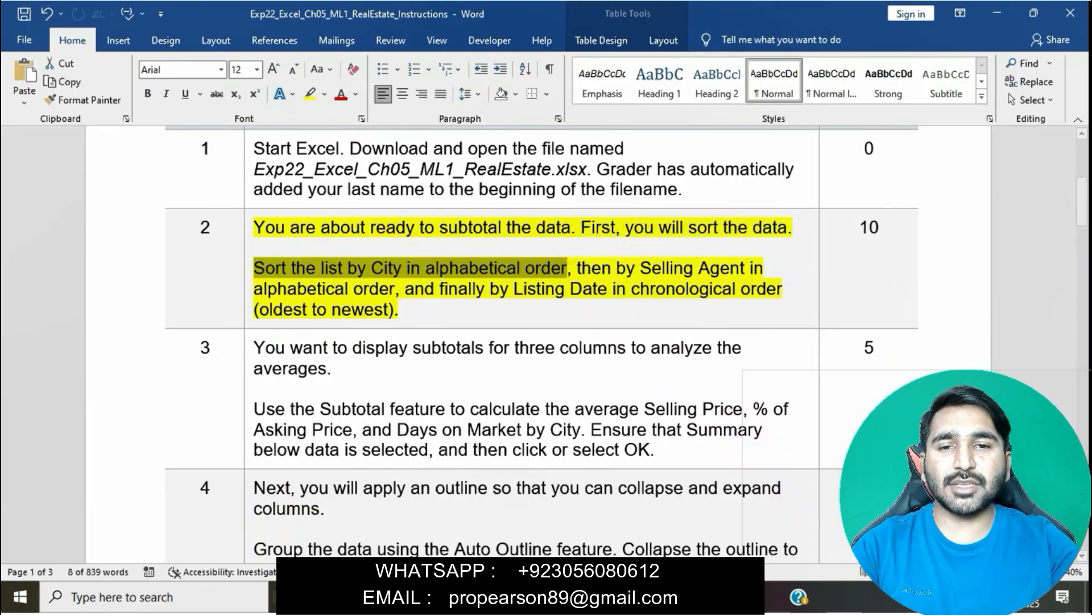
key("alt+Tab")
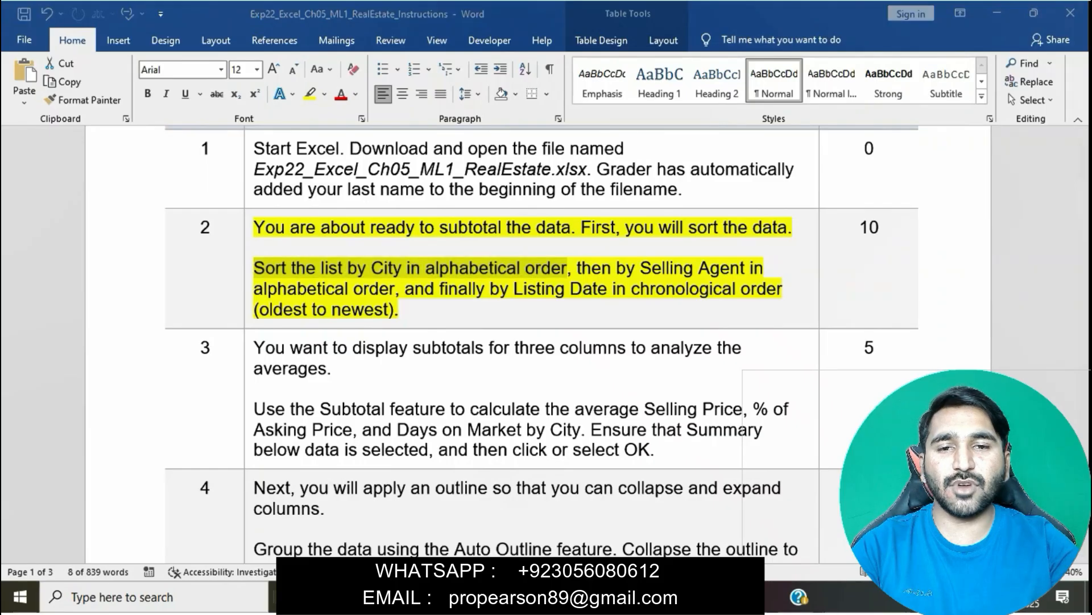
scroll(314, 352, "up", 1)
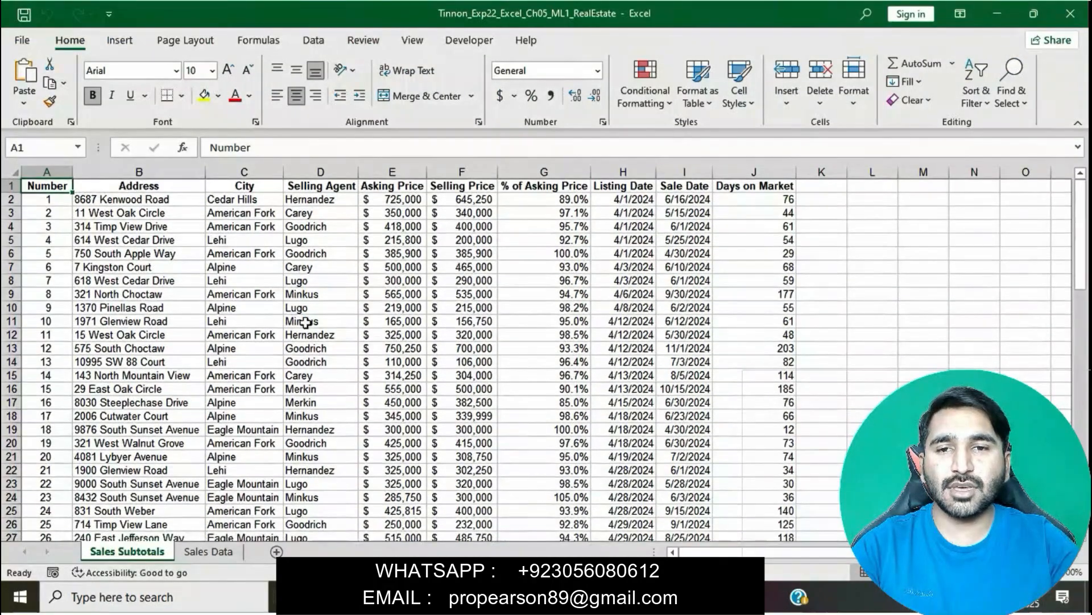
left_click(248, 185)
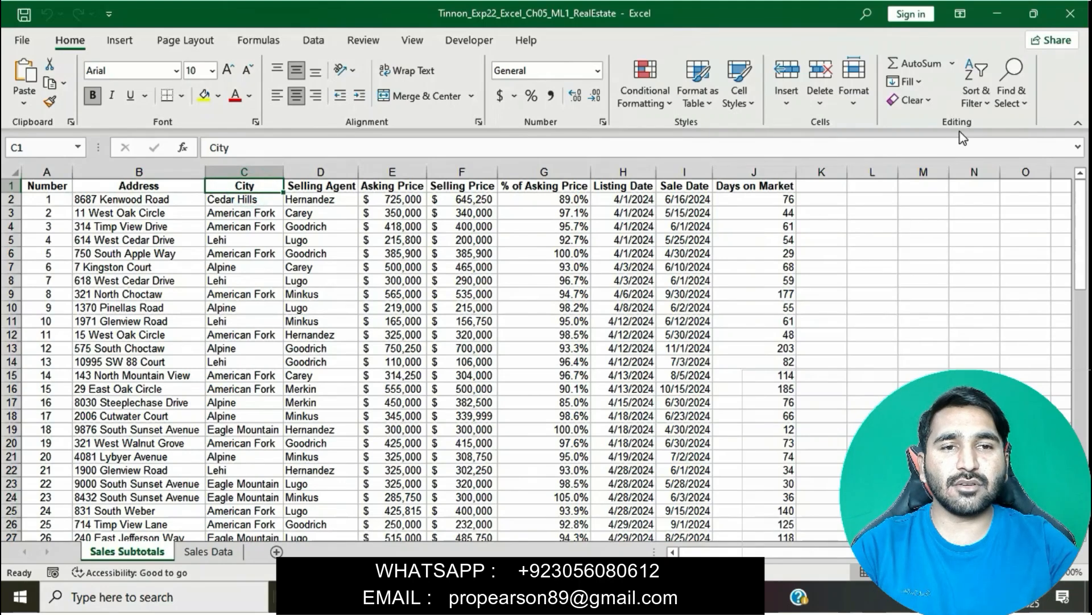
left_click(975, 111)
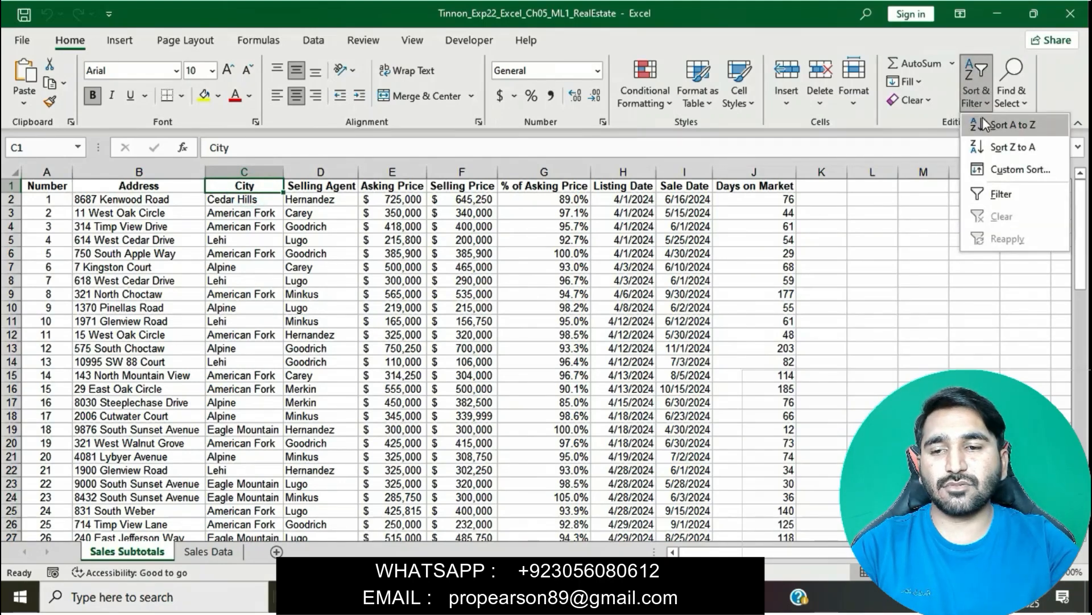
left_click(1012, 169)
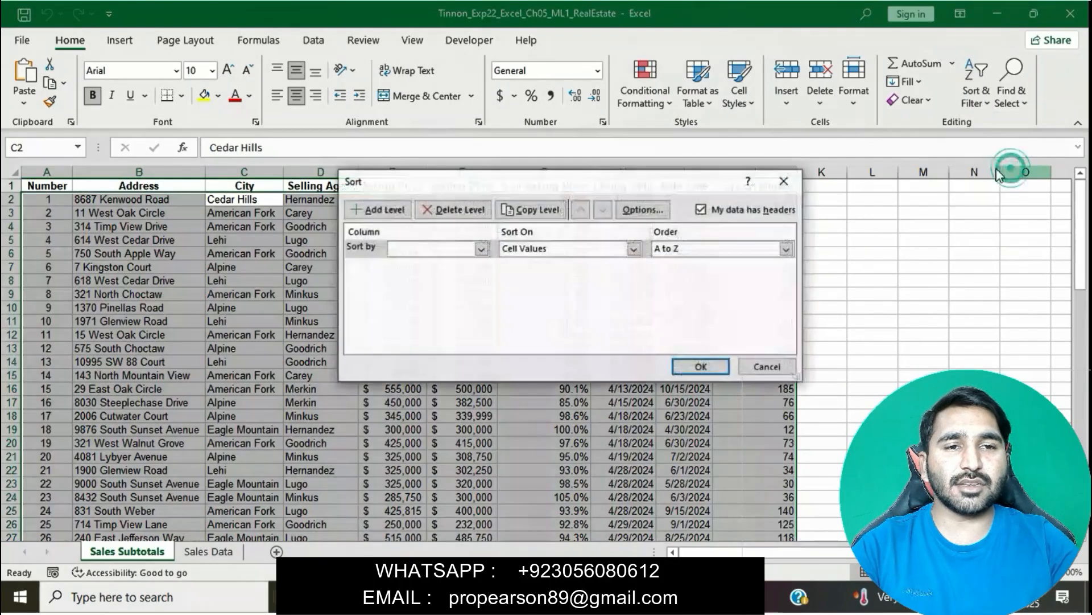
left_click(482, 248)
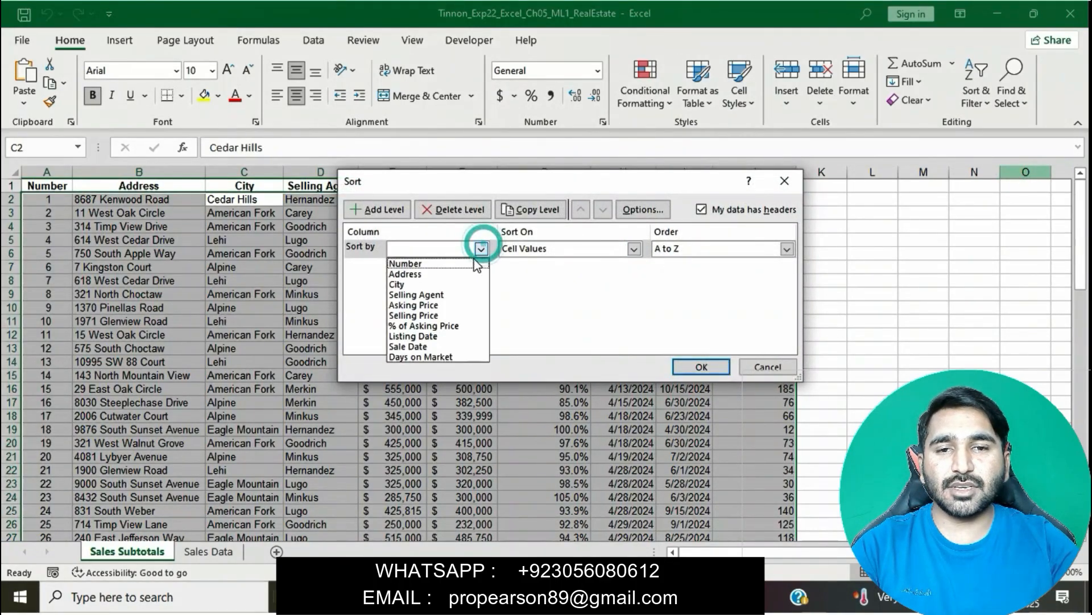
left_click(449, 285)
Step: Select the Selling Agent clause in the Word instructions, and add Selling Agent, A to Z, as the second sort level in Excel
left_click(622, 596)
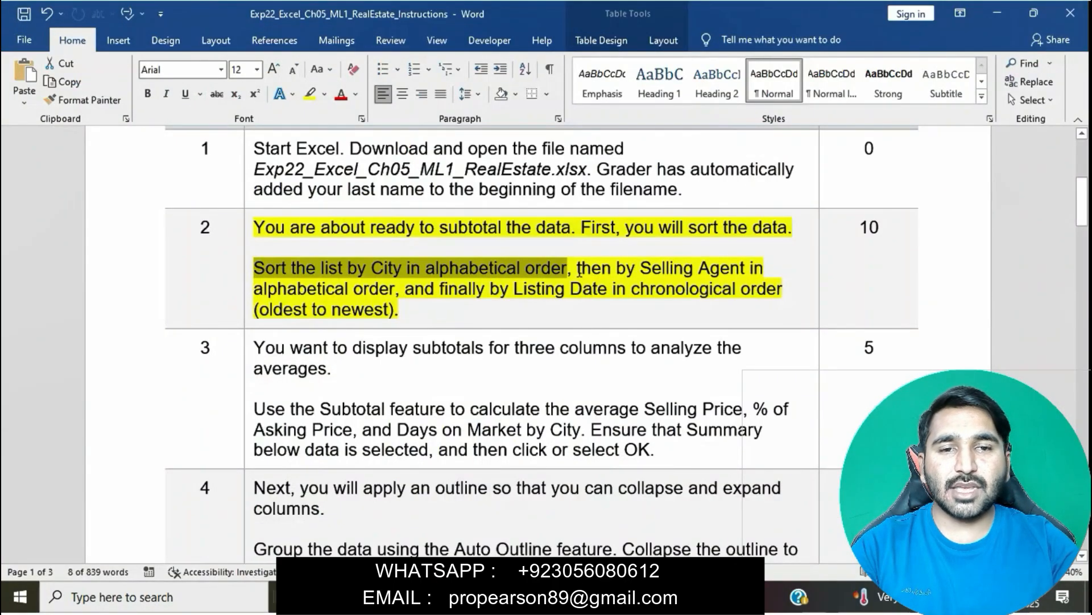
left_click(578, 269)
left_click_drag(578, 269, 403, 277)
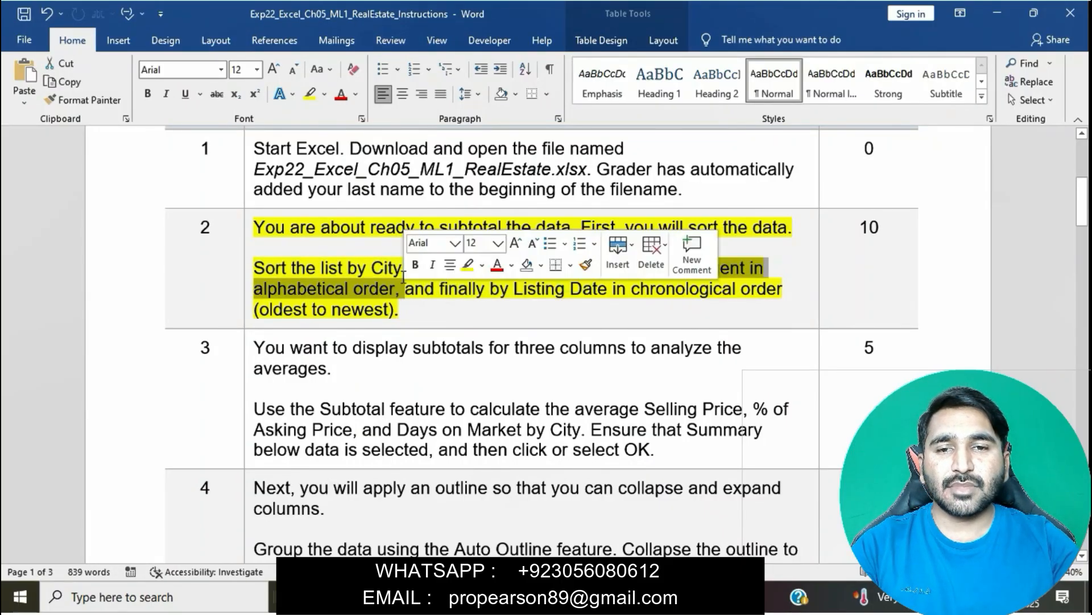
left_click(624, 596)
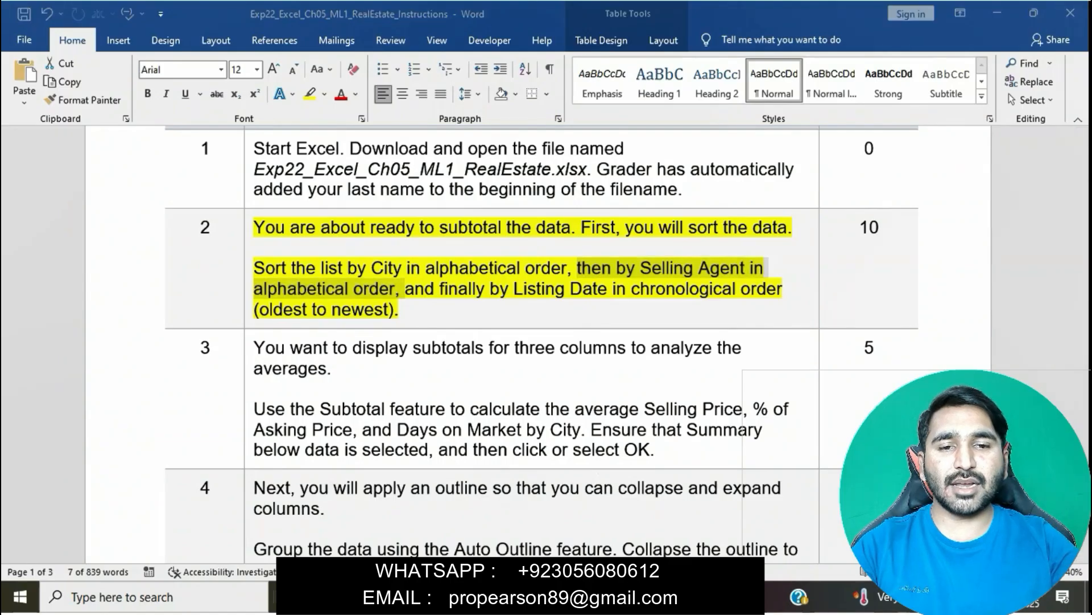
left_click(380, 210)
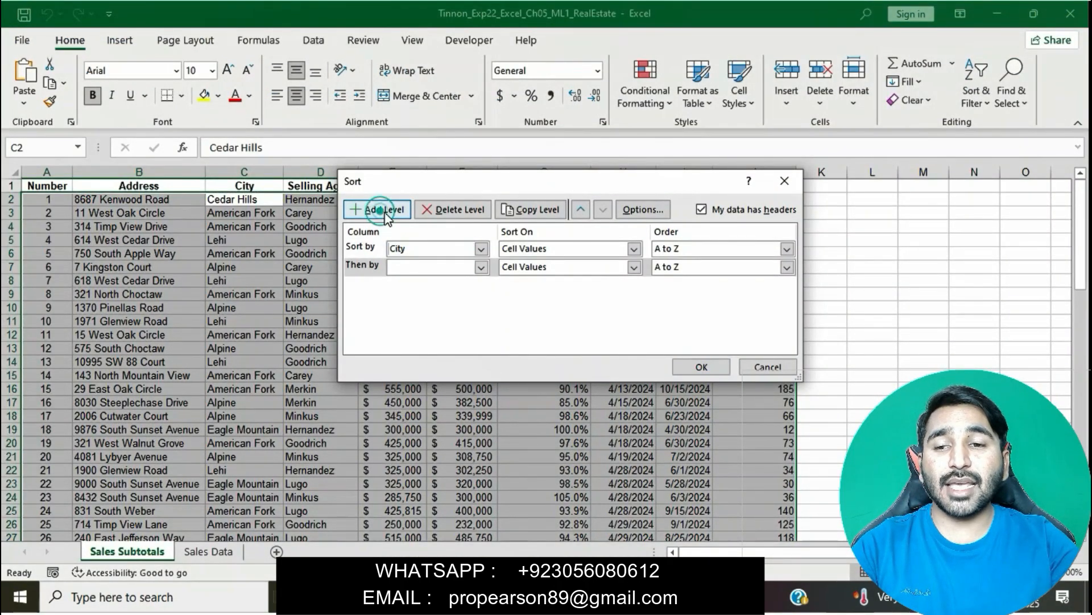
left_click(481, 266)
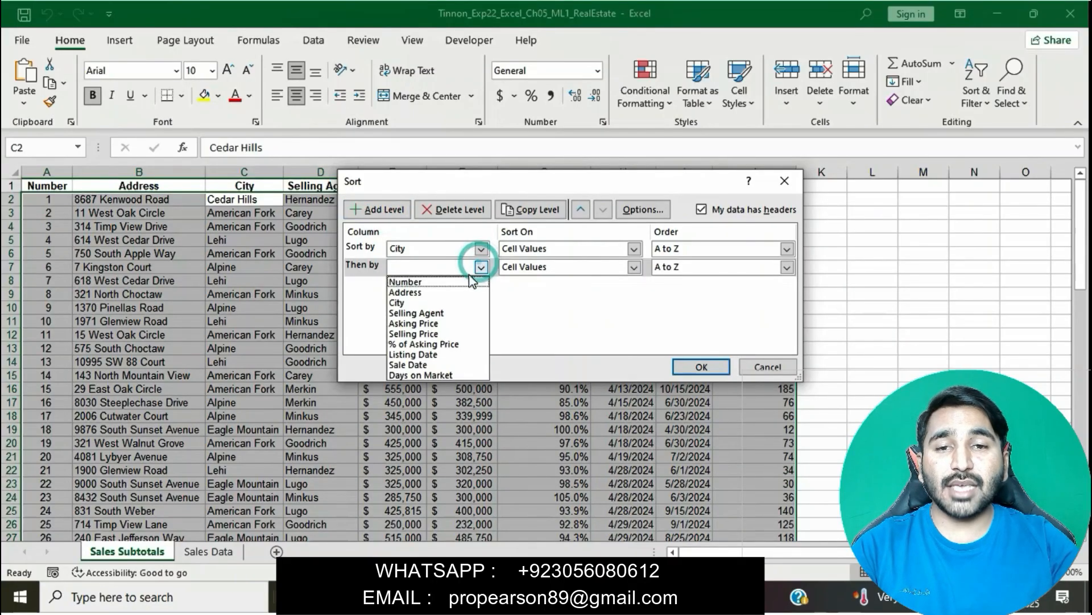
left_click(445, 314)
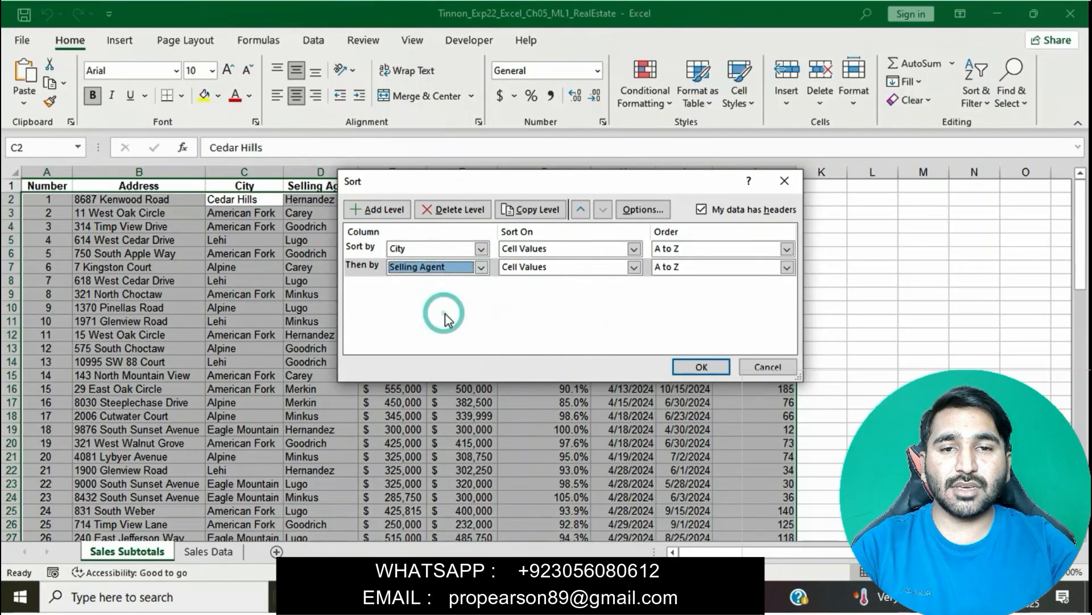
Step: Select the Listing Date sorting clause in the Word instructions, then add a third sort level in Excel
key("alt+Tab")
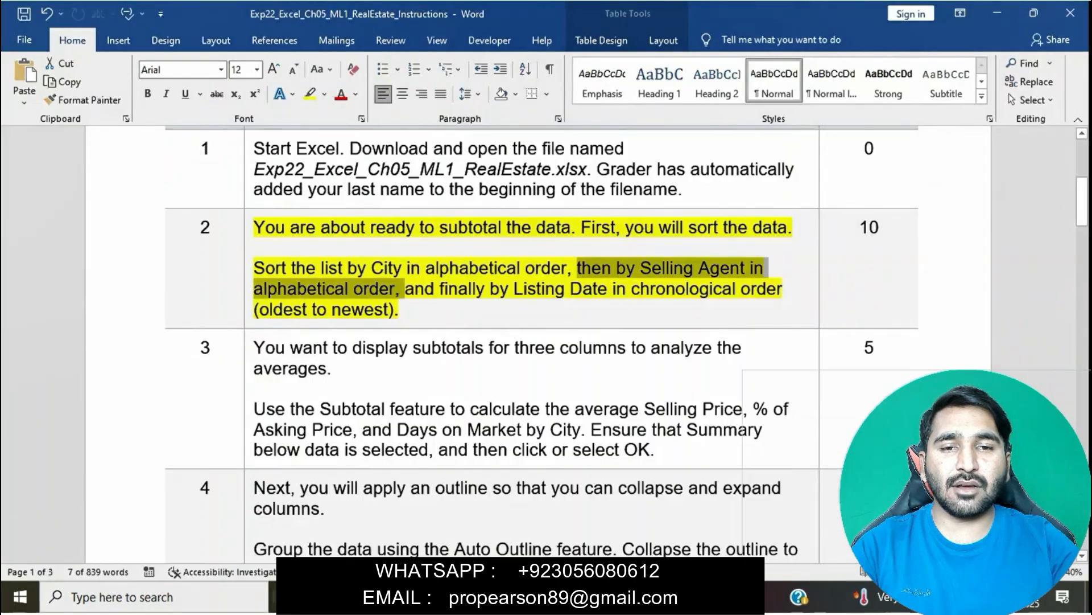
left_click_drag(405, 289, 689, 303)
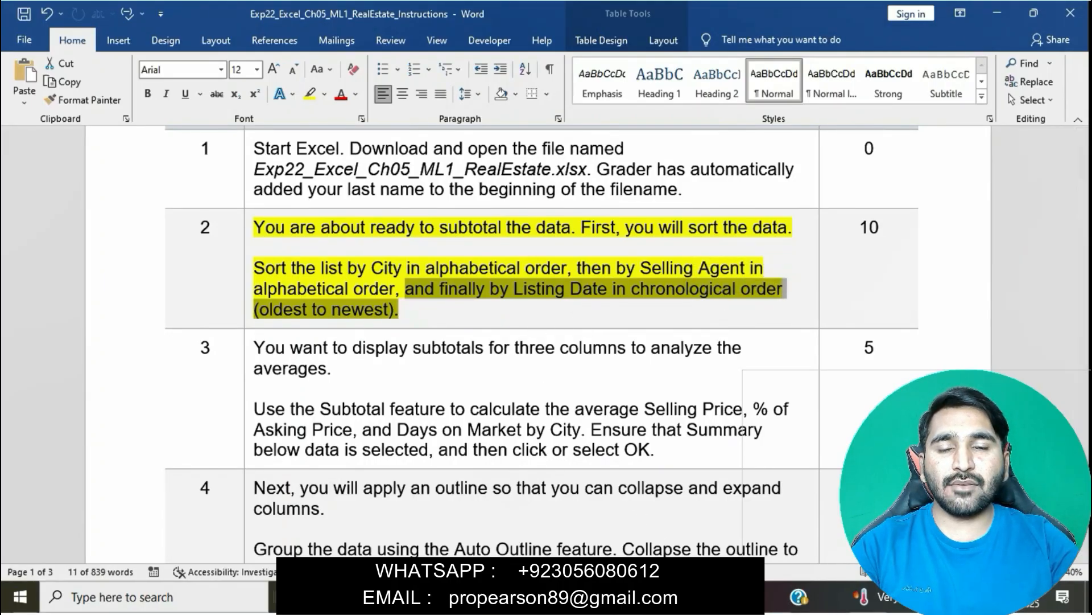
left_click(672, 597)
left_click(388, 208)
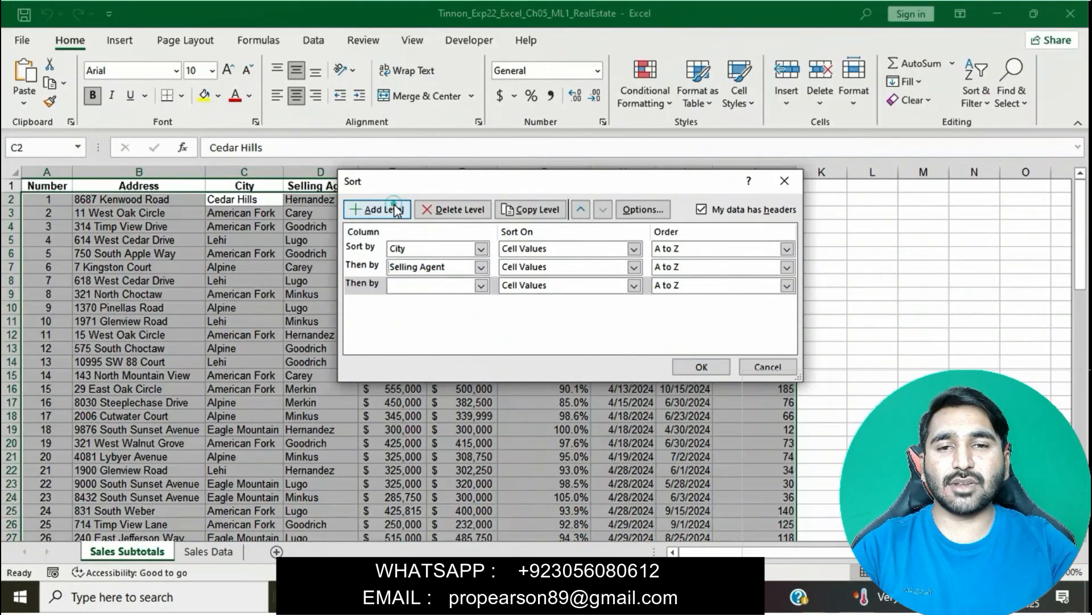
Step: Set the third sort level to Listing Date, Oldest to Newest, and apply the three-level sort
left_click(481, 285)
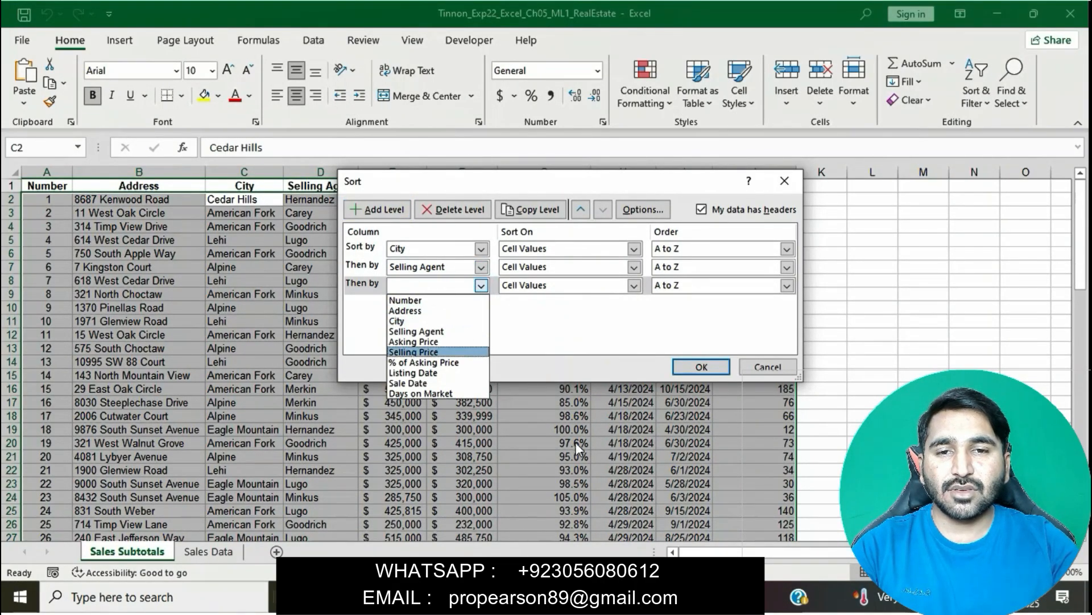
left_click(676, 596)
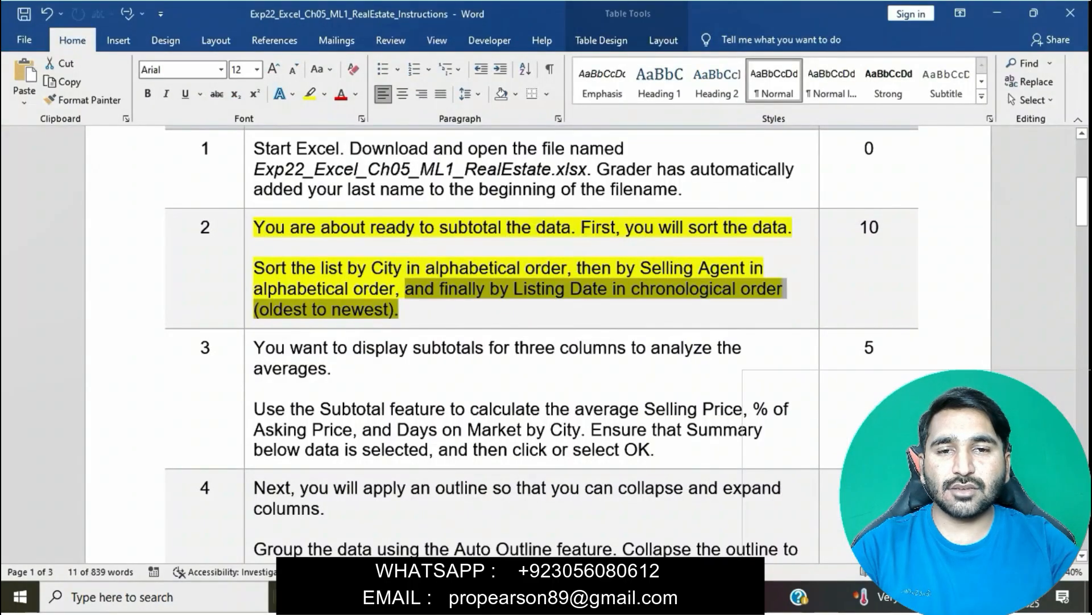
mouse_move(700, 596)
left_click(700, 523)
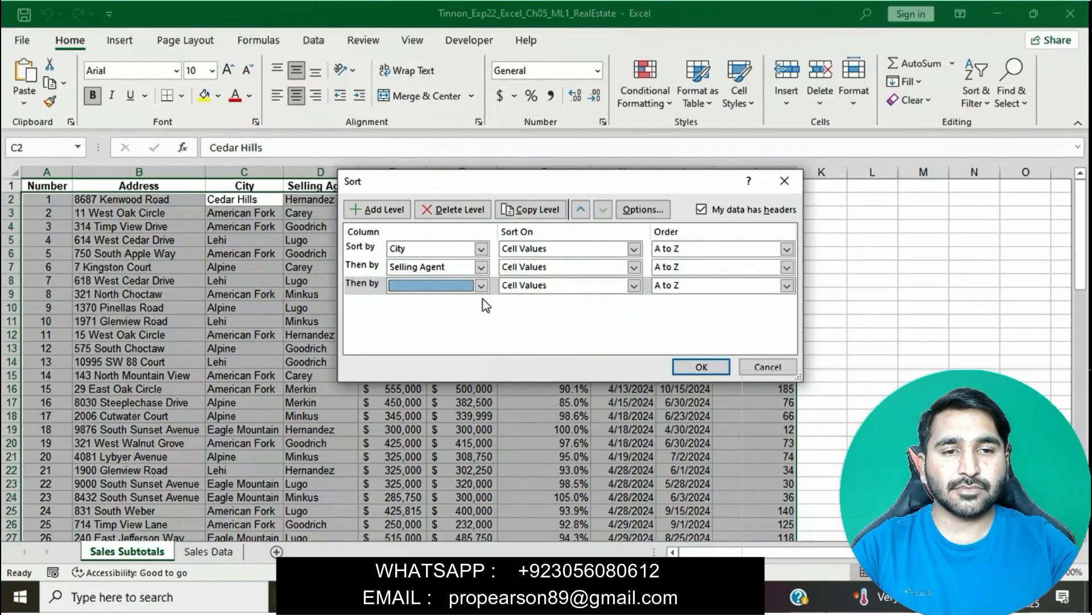
left_click(481, 286)
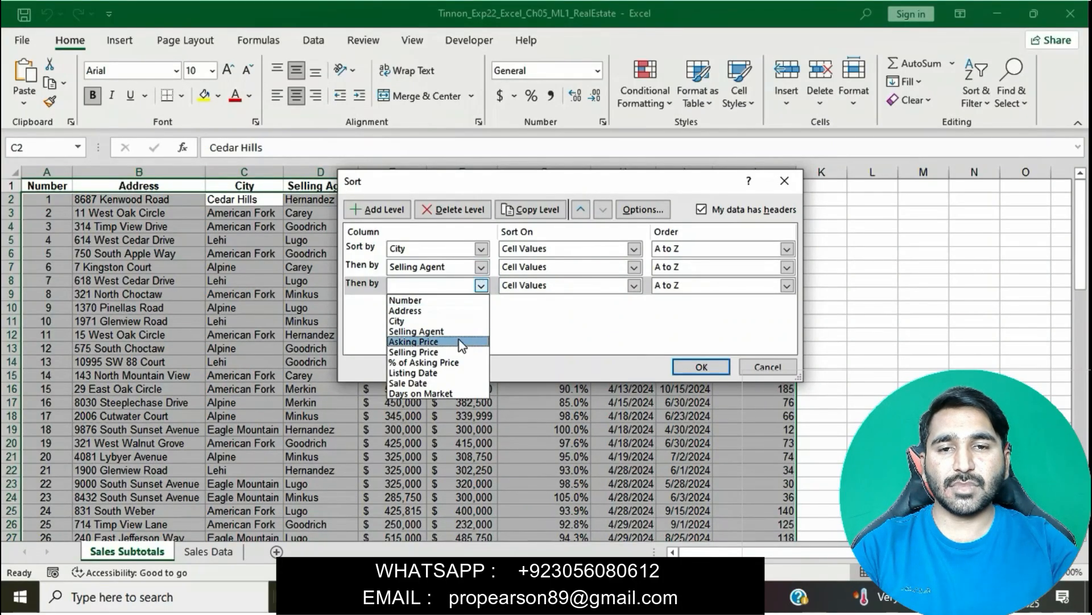
left_click(448, 372)
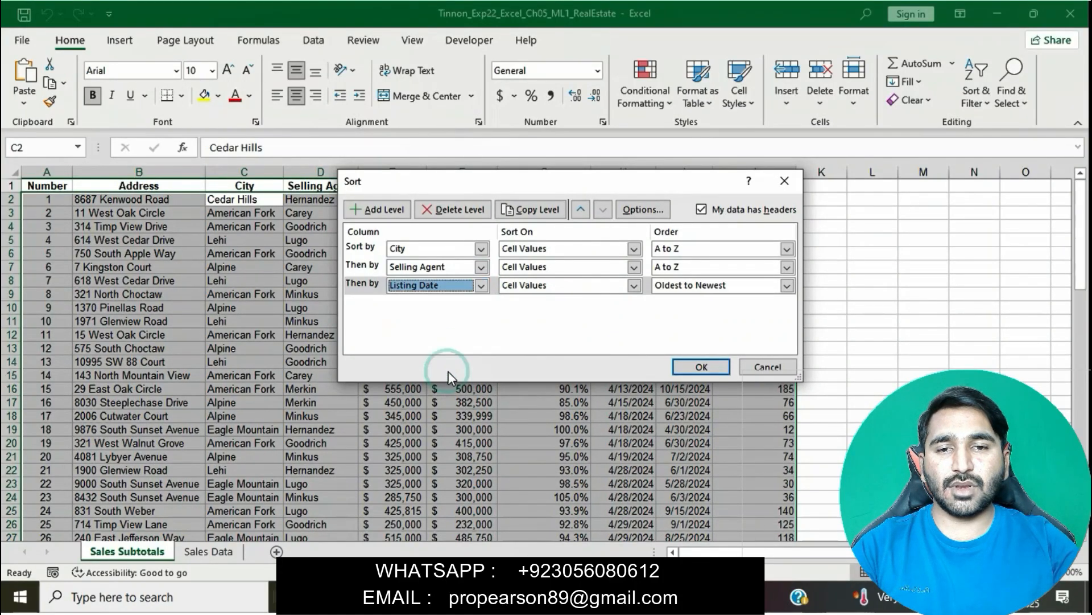
left_click(685, 367)
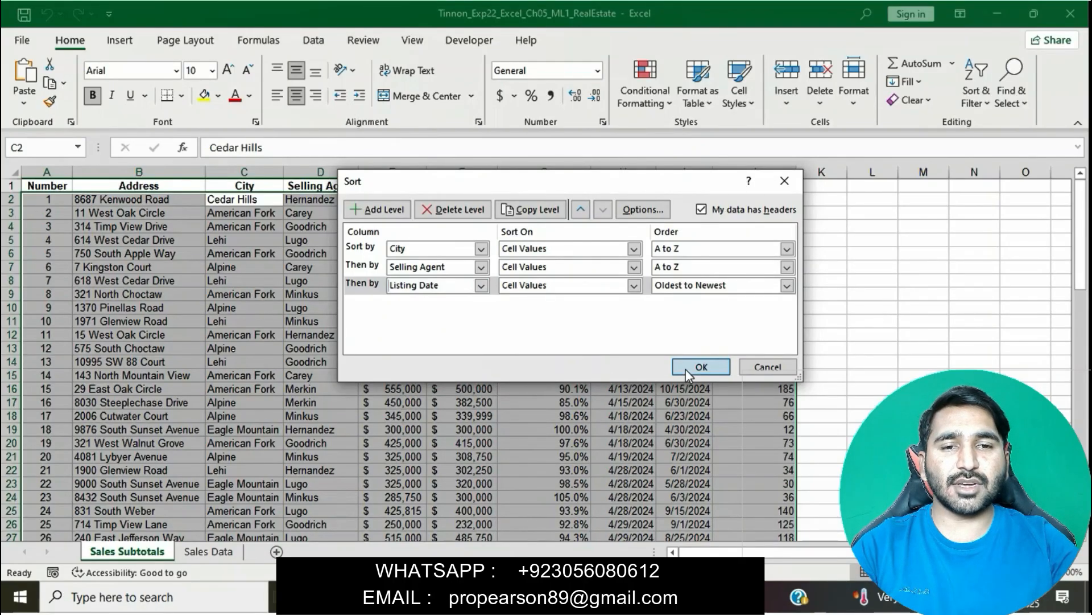
Step: Return to the Word instructions and remove the yellow highlight from the step 2 text
left_click(632, 597)
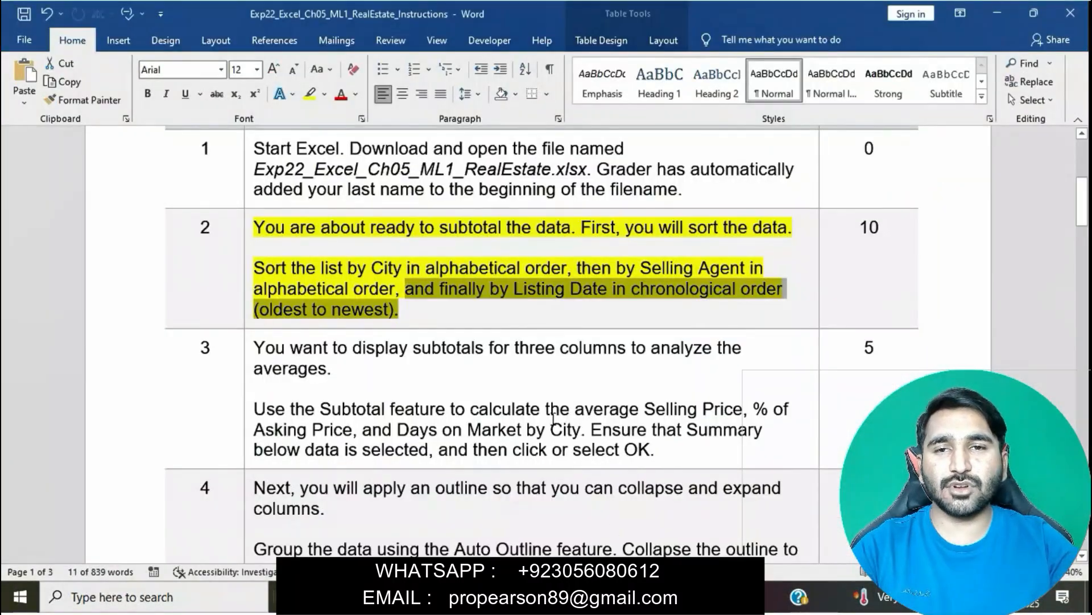
left_click(248, 236)
left_click(313, 210)
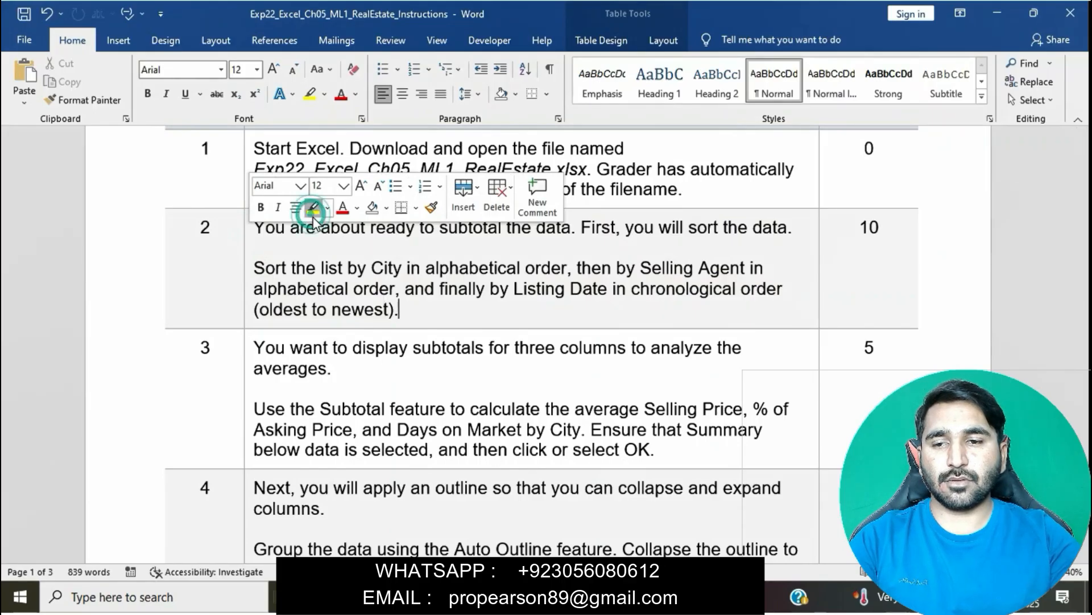
Step: Highlight the step 3 subtotal instructions in yellow
scroll(332, 256, "down", 3)
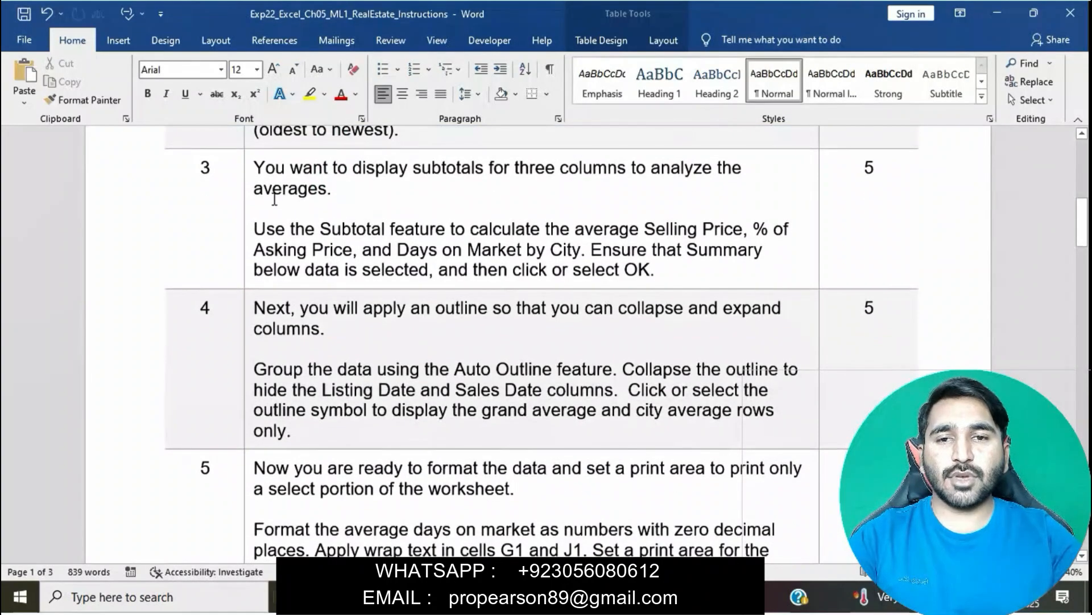
left_click(245, 173)
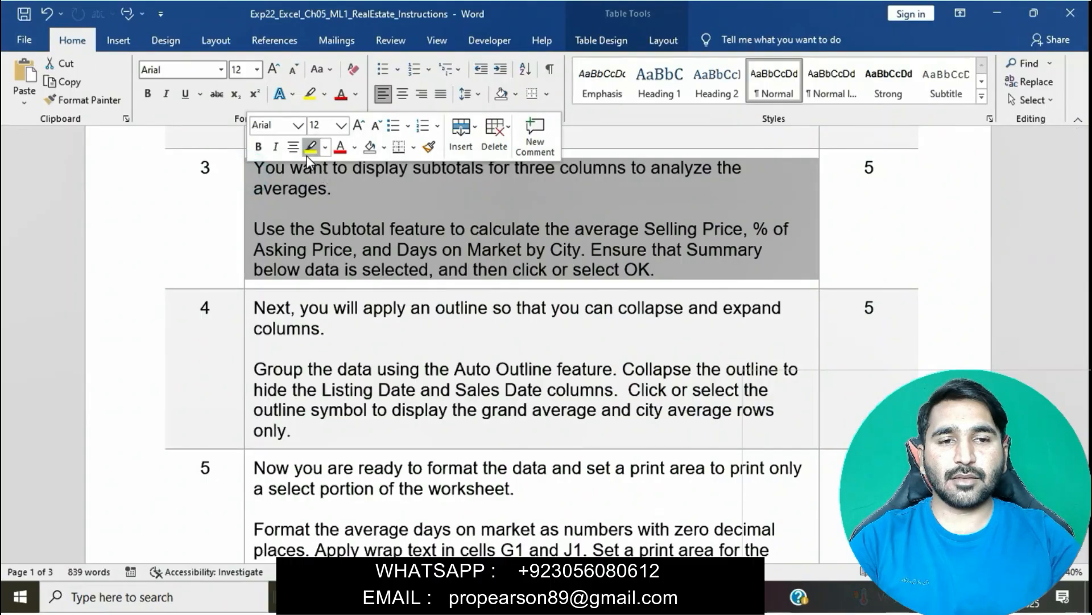
left_click(308, 149)
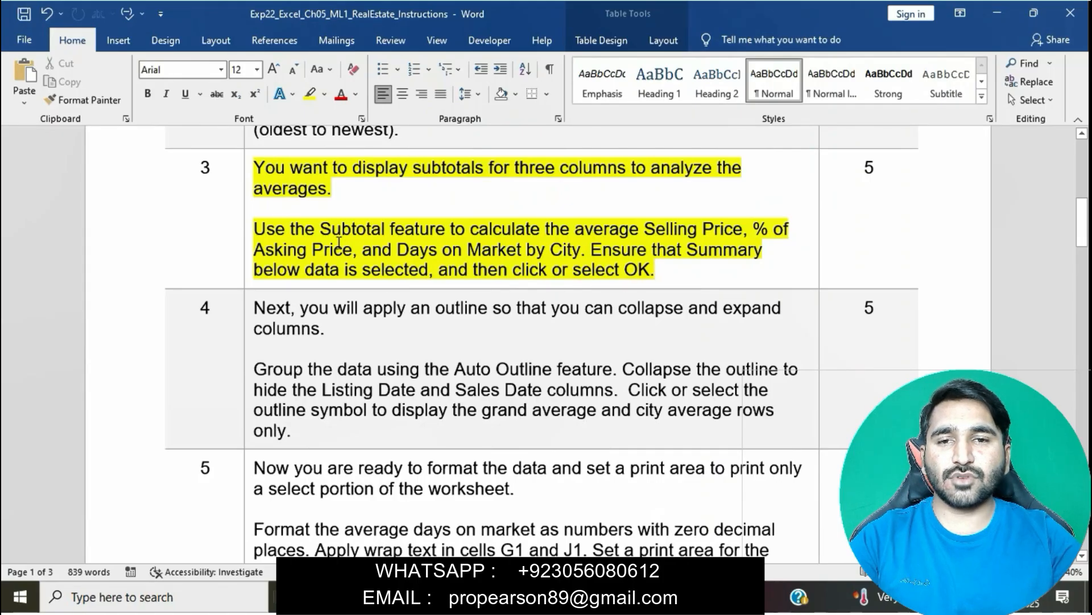
Step: Select the average Selling Price clause in step 3, then in Excel open the Subtotal feature for the sorted list
left_click_drag(259, 230, 734, 233)
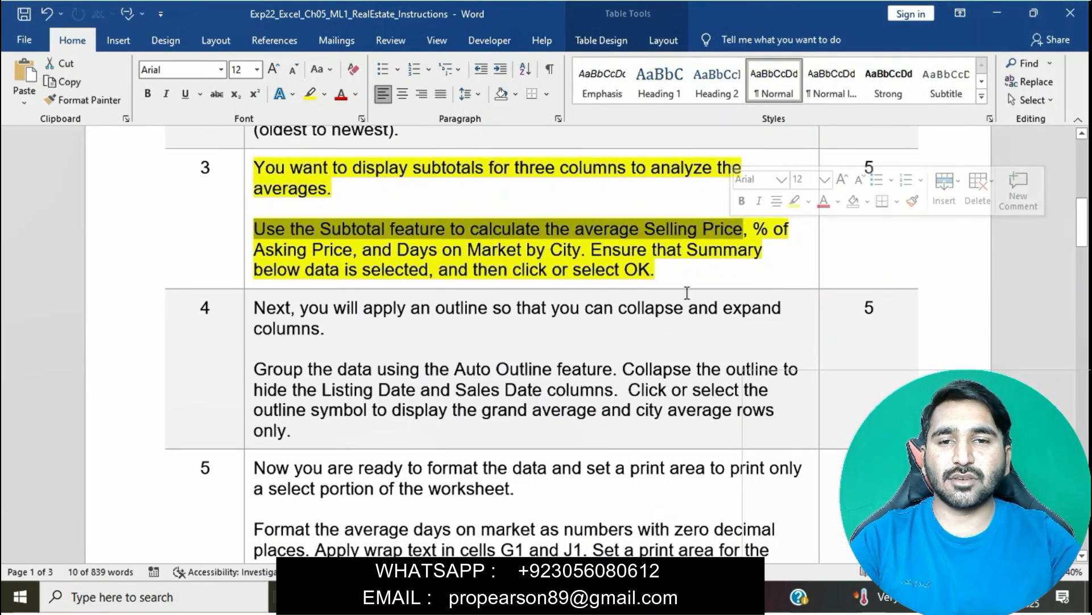
left_click(619, 597)
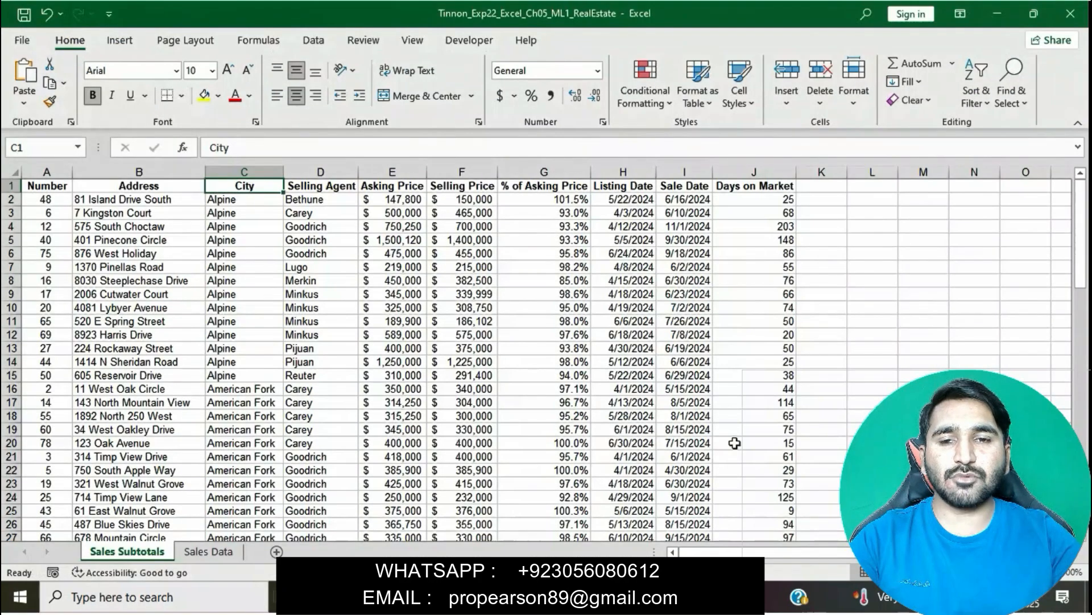
left_click(304, 41)
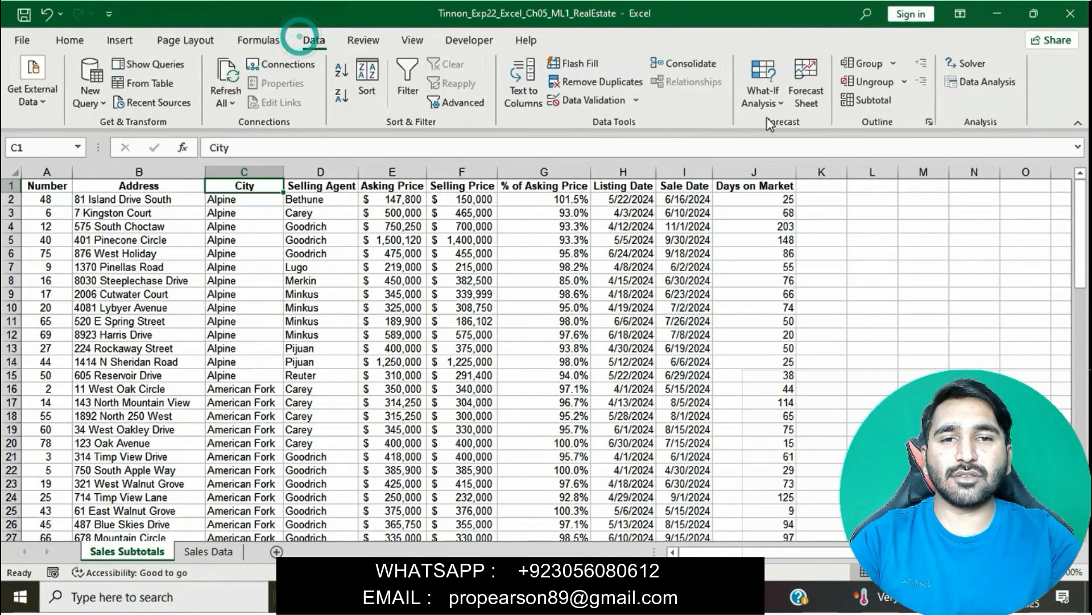
left_click(880, 97)
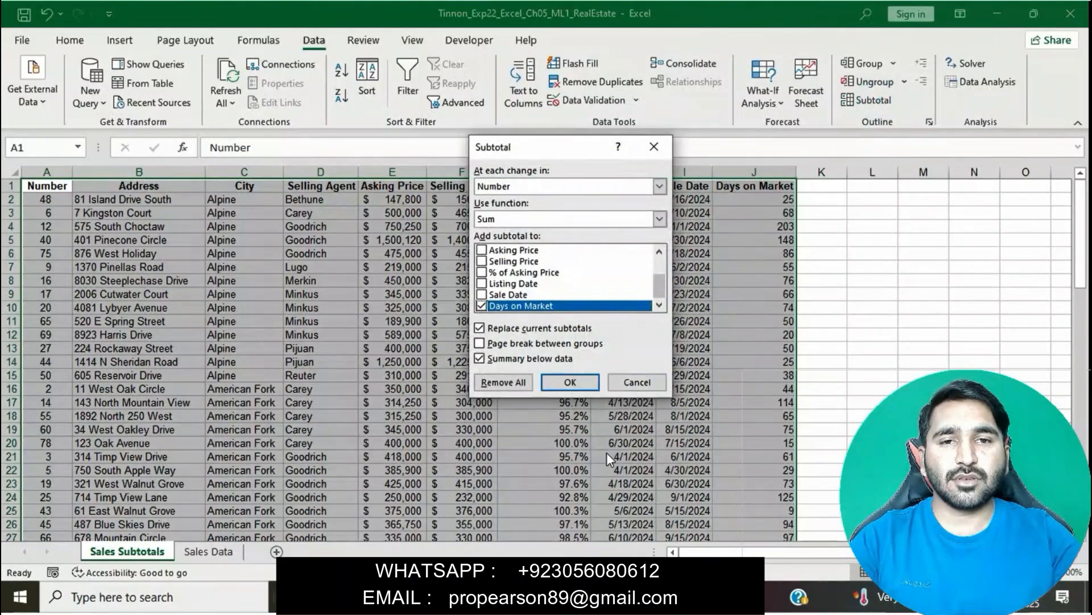
key("alt+Tab")
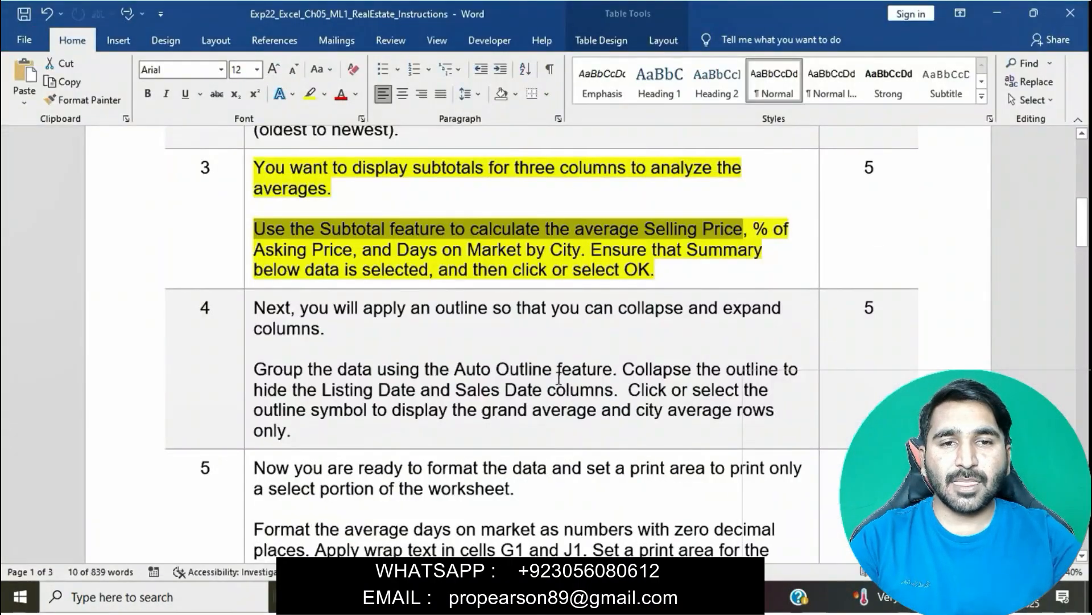
key("alt+Tab")
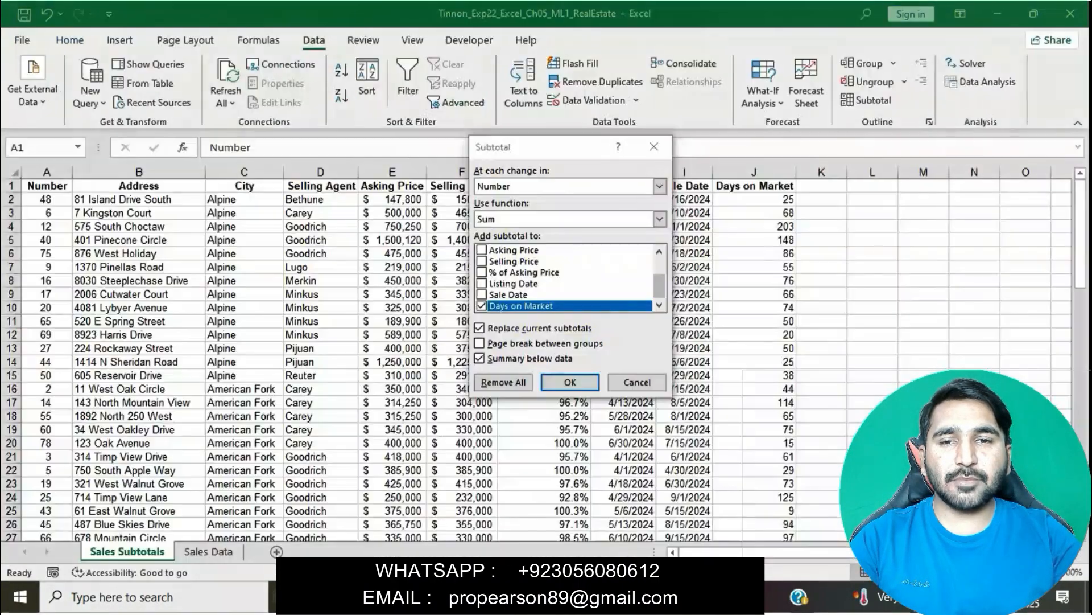
Step: Set the subtotal function to Average and include Selling Price and % of Asking Price, leaving Listing Date out
left_click(660, 218)
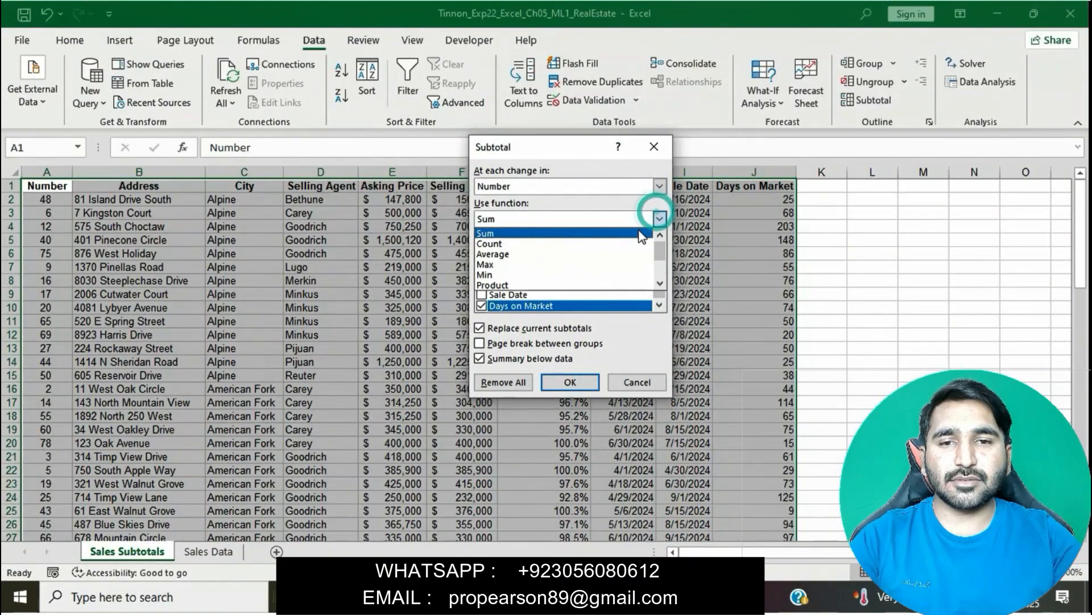
left_click(622, 254)
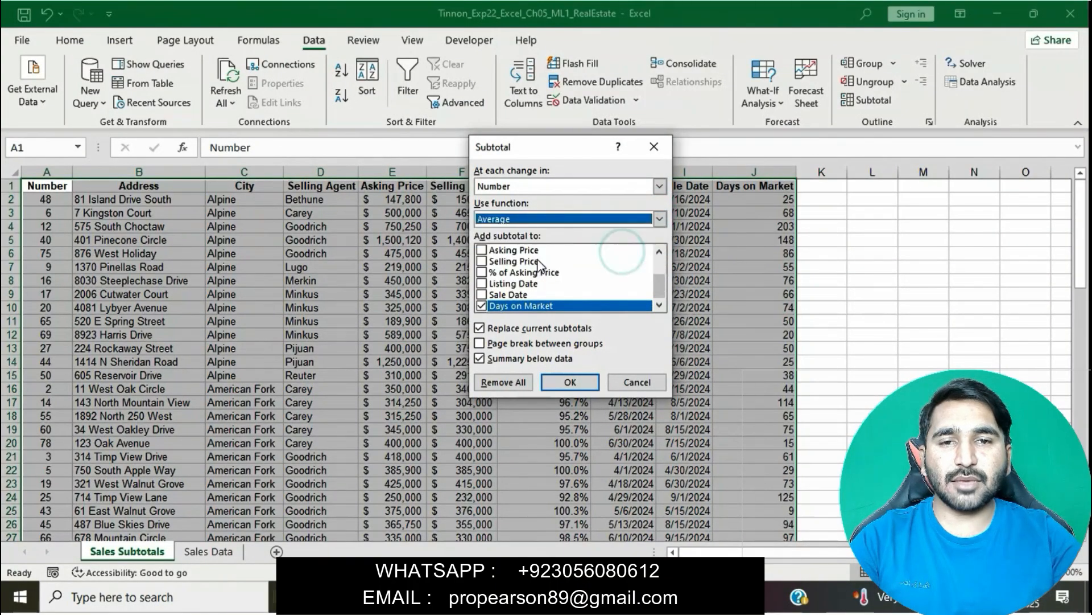
left_click(482, 261)
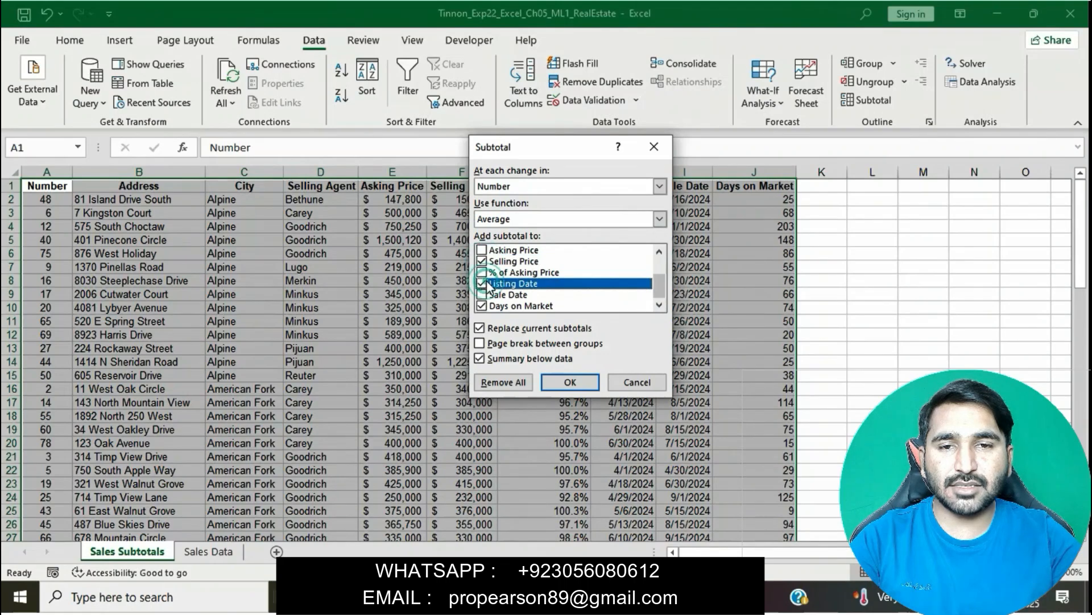
left_click(483, 272)
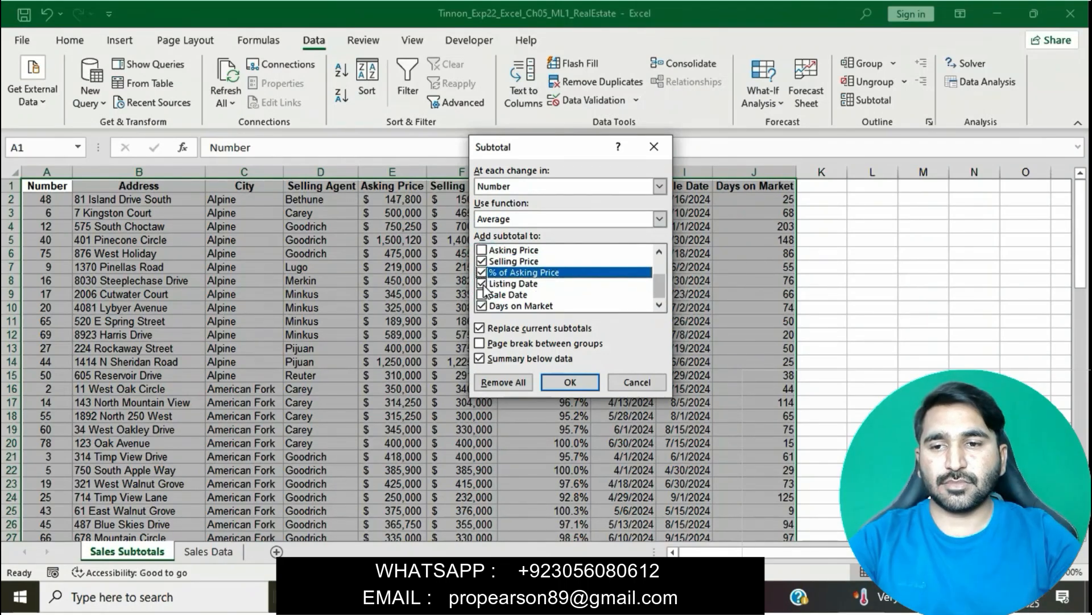
left_click(483, 286)
Step: Select the % of Asking Price and Days on Market by City clause in Word, then apply the Excel subtotals at each change in City
left_click(586, 596)
left_click(746, 233)
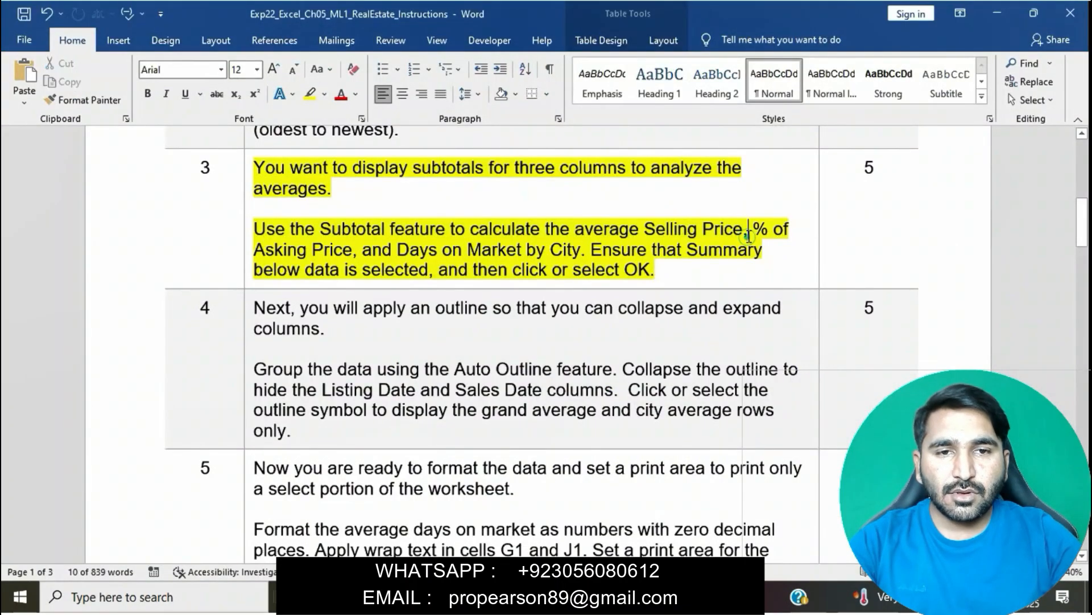
left_click_drag(752, 229, 586, 251)
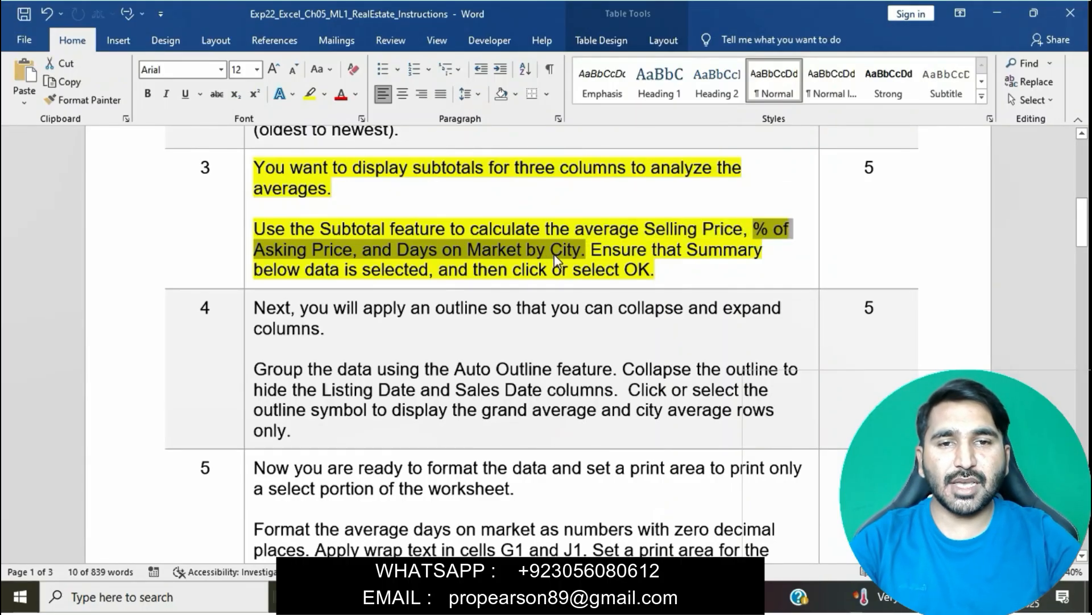
key("alt+Tab")
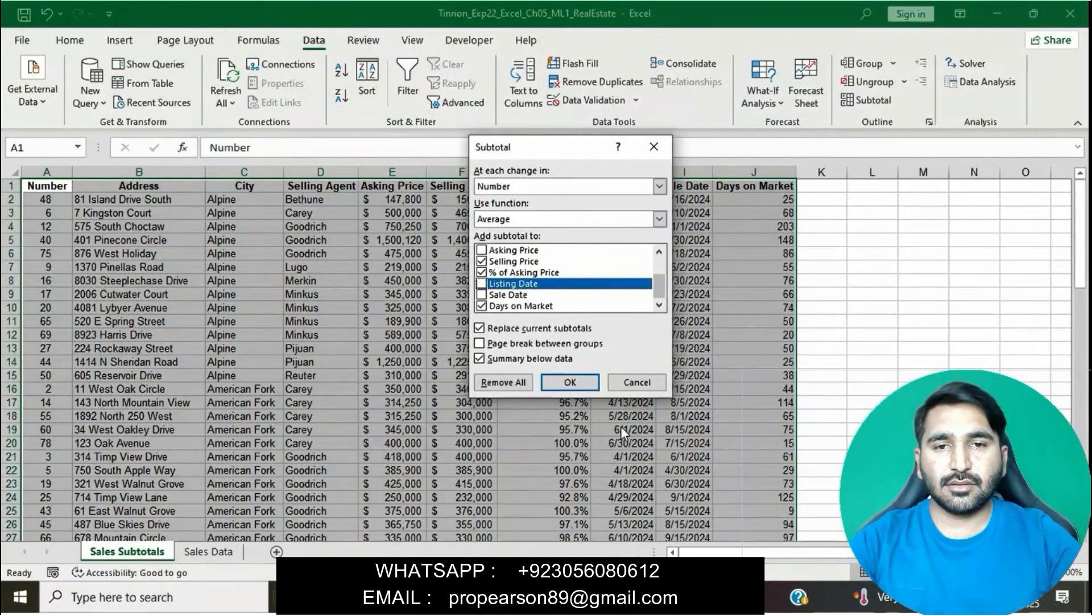
left_click(659, 187)
left_click(607, 222)
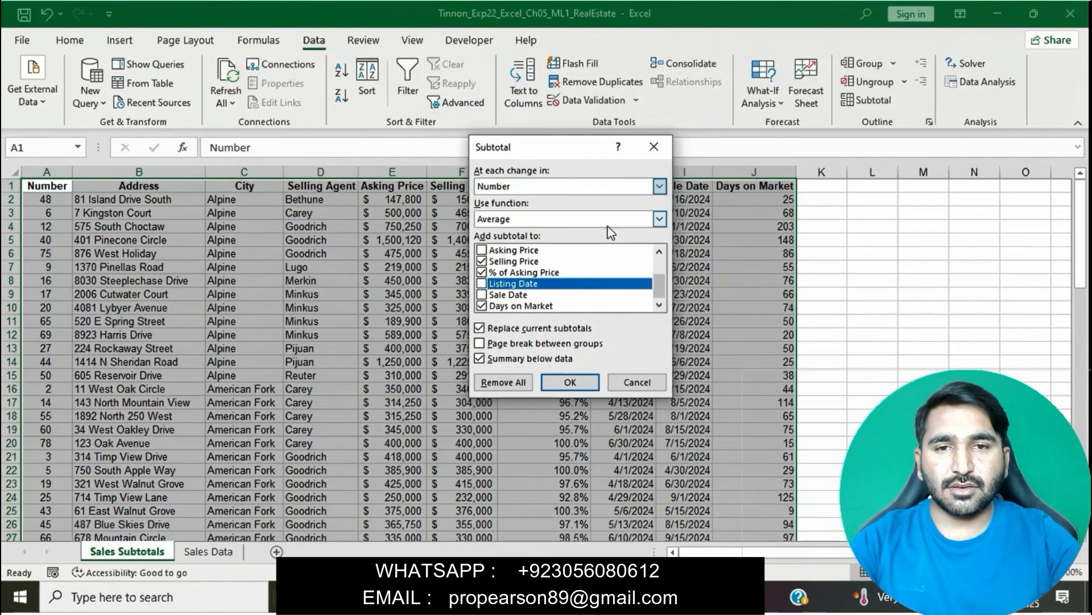
left_click(579, 378)
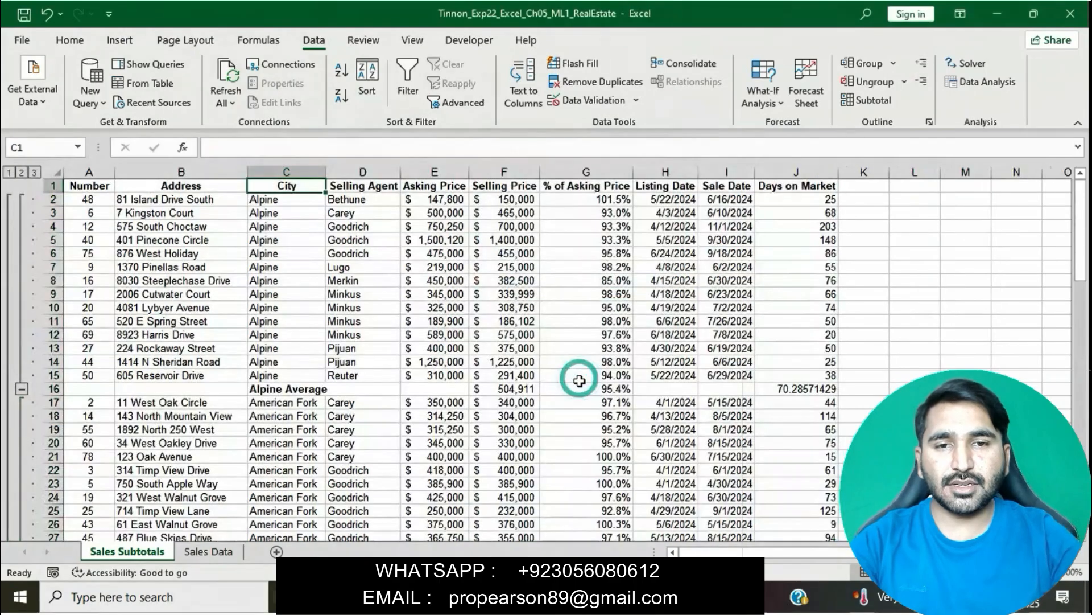
Step: Return to the Word instructions and remove the yellow highlight from the step 3 text
left_click(651, 597)
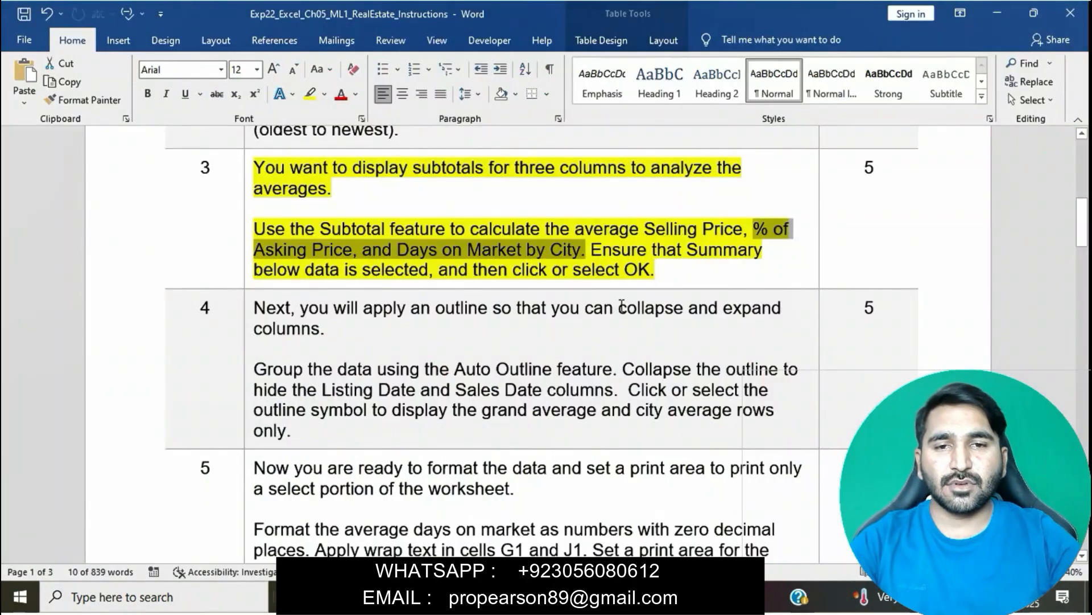
left_click(590, 251)
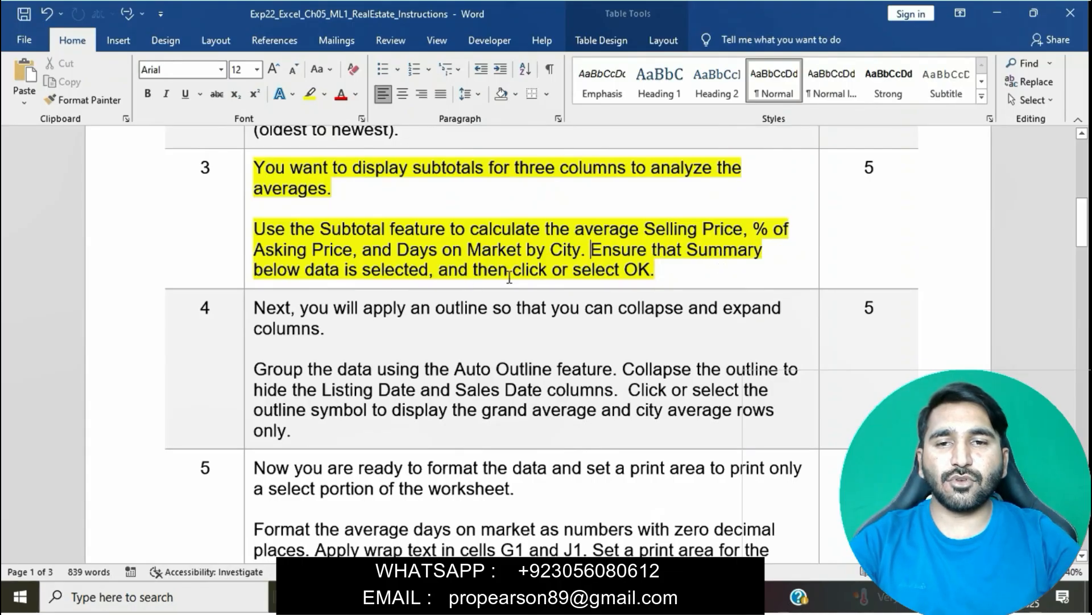
left_click(248, 173)
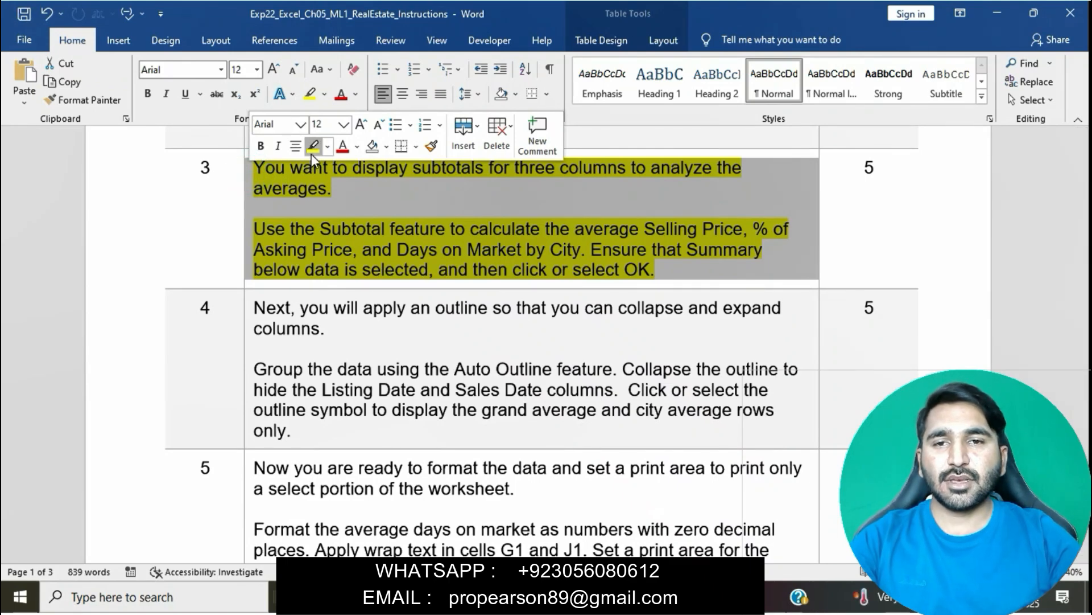
left_click(311, 151)
Step: Highlight the step 4 Auto Outline instructions in yellow
scroll(373, 188, "down", 3)
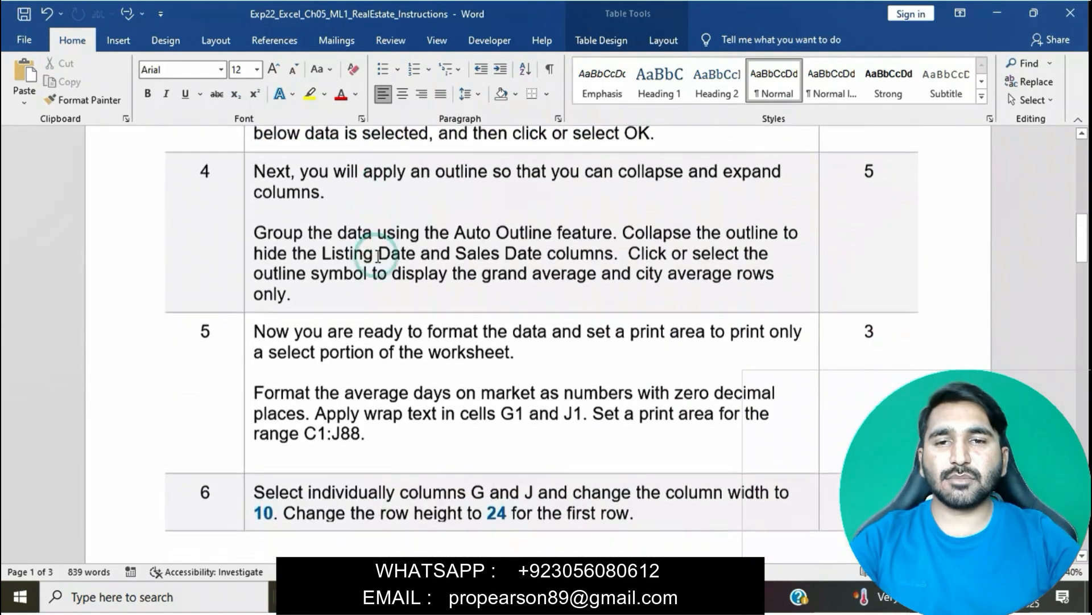
left_click(246, 169)
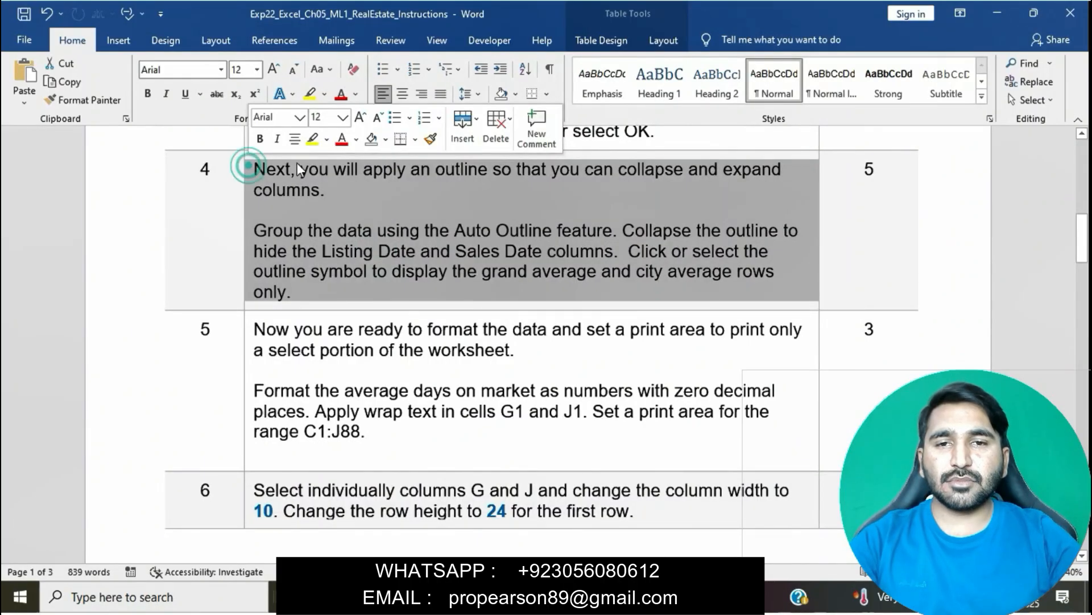
left_click(310, 141)
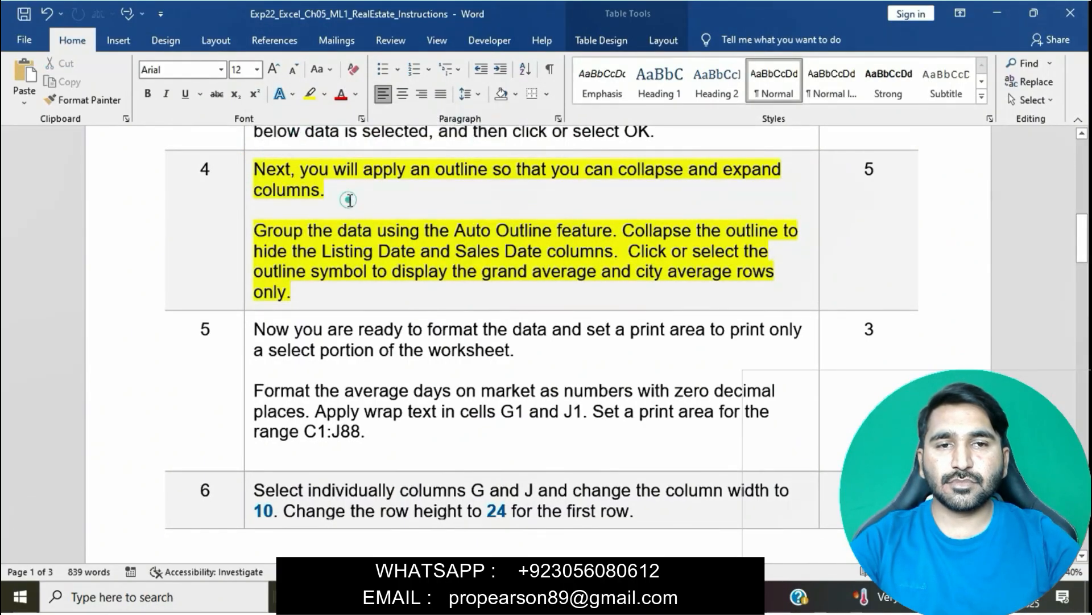
Step: Select the Auto Outline sentence of step 4 in Word, then apply Auto Outline in Excel, replacing the existing outline
left_click(350, 201)
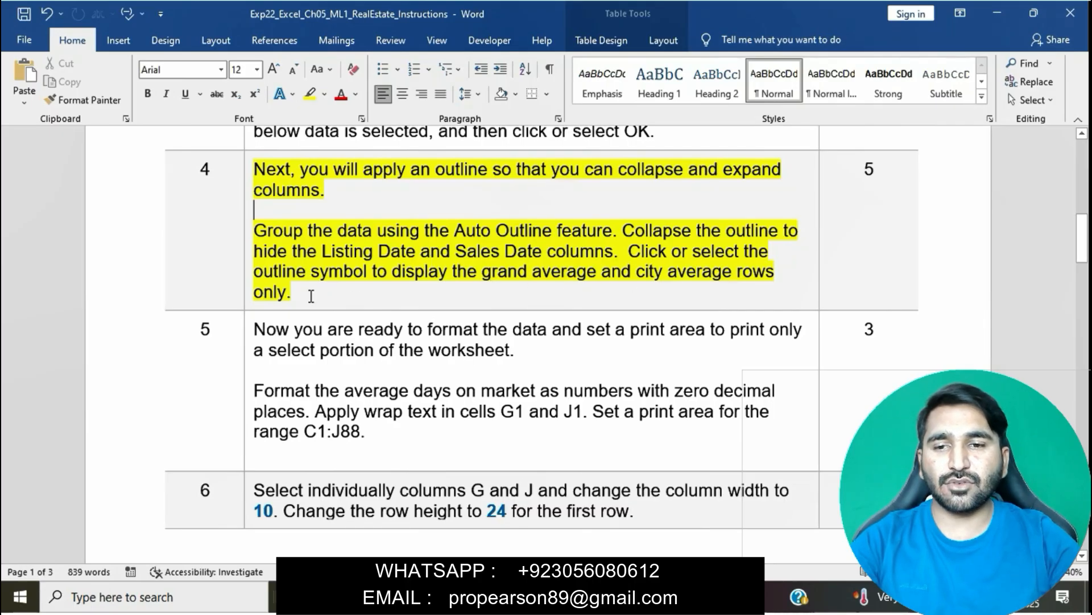
left_click_drag(259, 233, 615, 231)
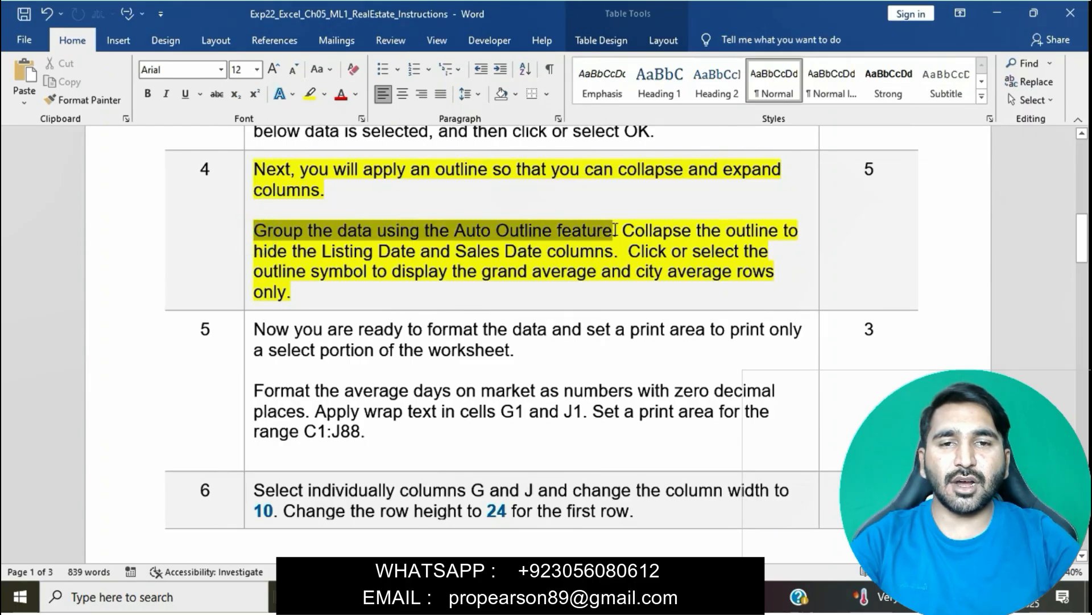
left_click(676, 597)
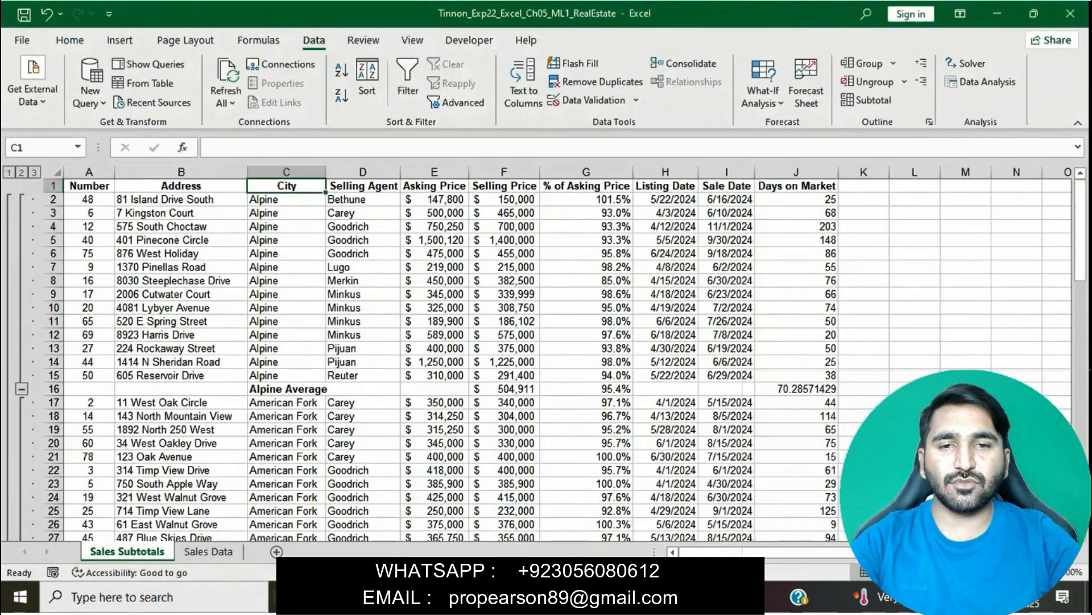
left_click(893, 63)
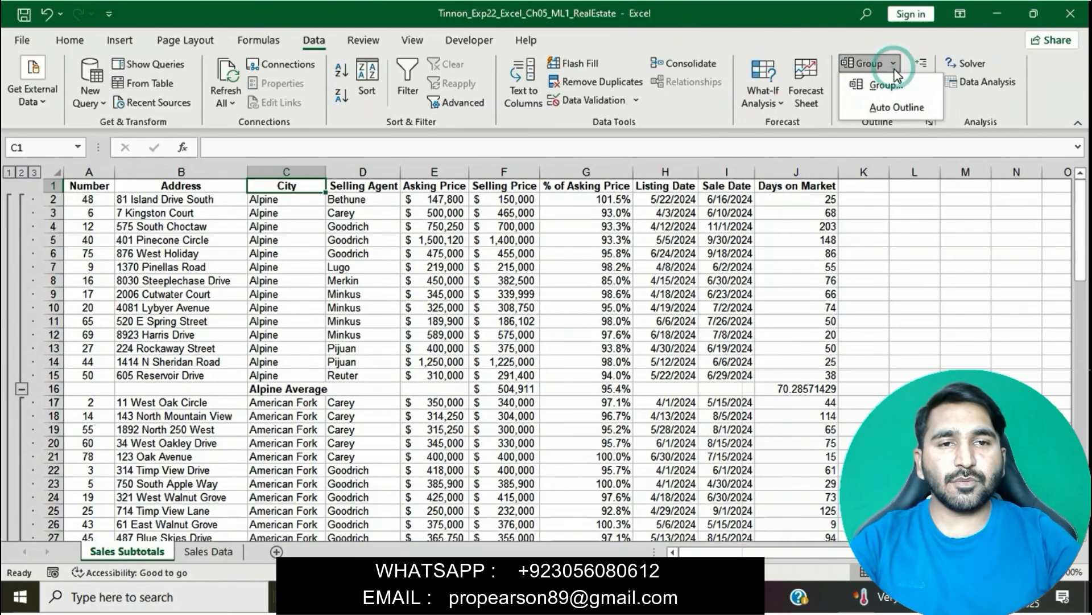
left_click(906, 105)
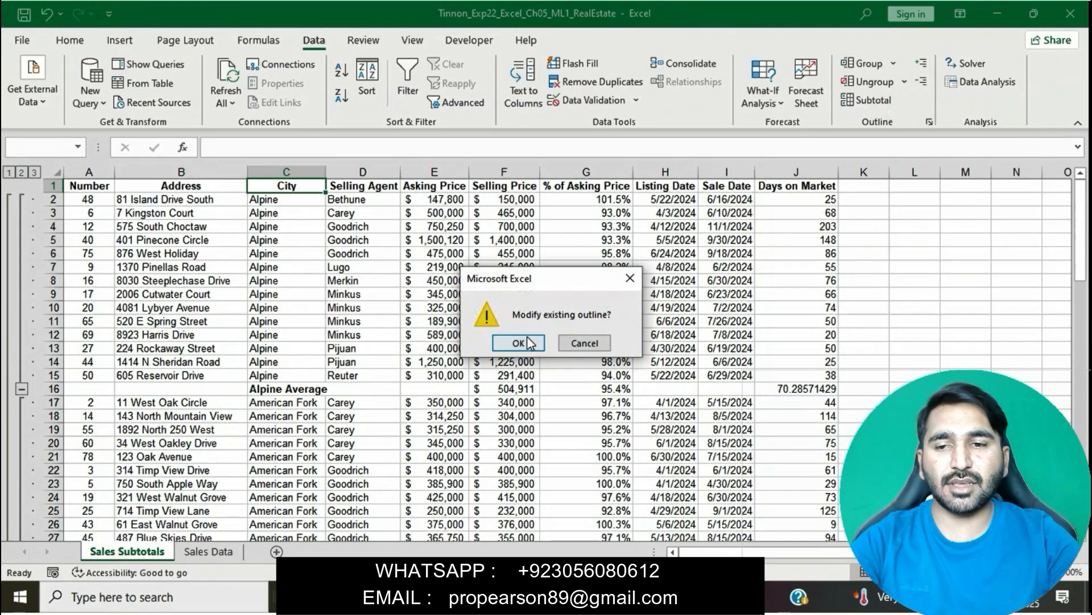
left_click(518, 342)
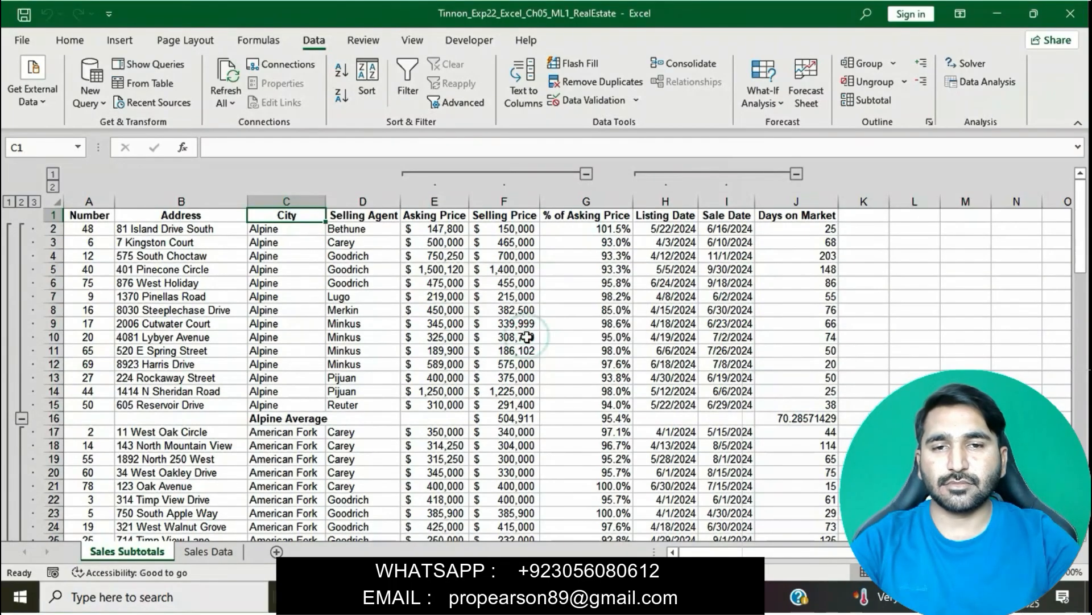
Step: Select the sentence about hiding the date columns in Word, then collapse the Listing Date and Sale Date column group in Excel
key("alt+Tab")
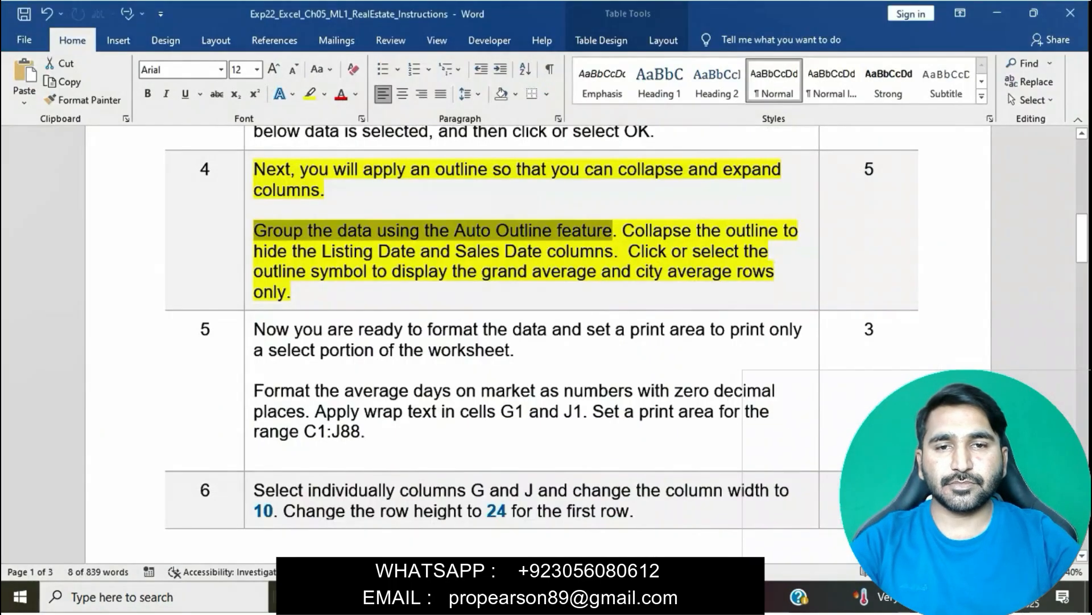
left_click(581, 334)
mouse_move(628, 251)
left_mouse_down()
mouse_move(729, 231)
mouse_move(622, 230)
left_mouse_up()
left_click(621, 251)
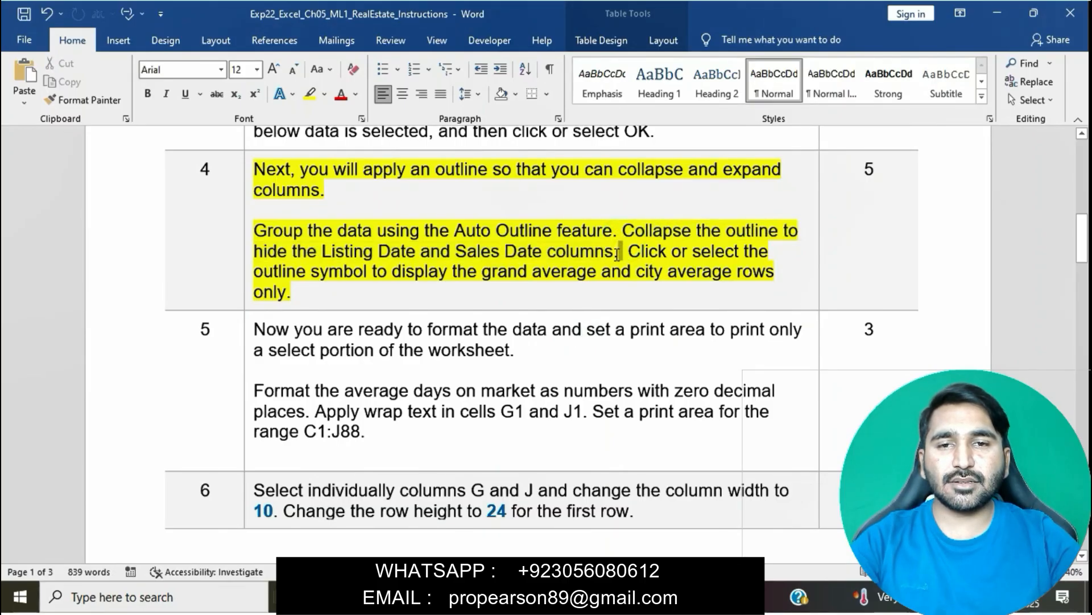
left_click(615, 252)
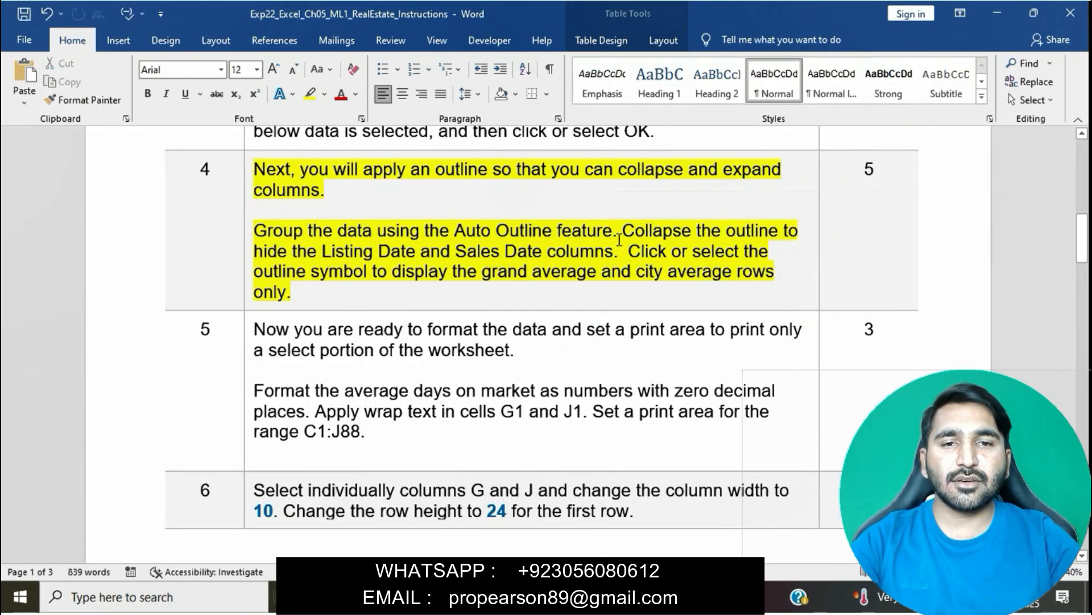
left_click_drag(619, 239, 618, 253)
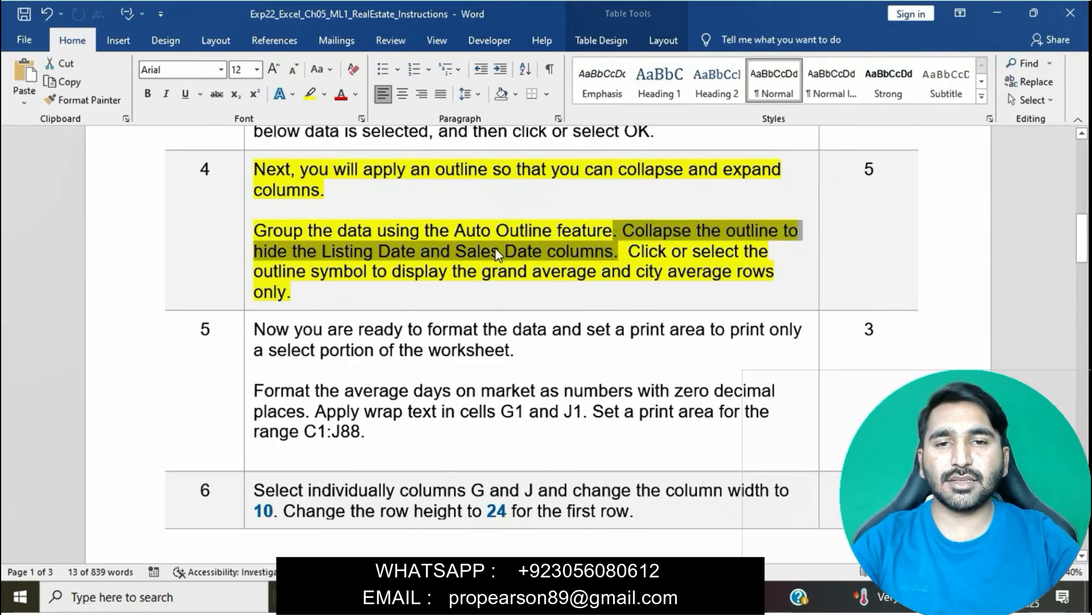
left_click(696, 596)
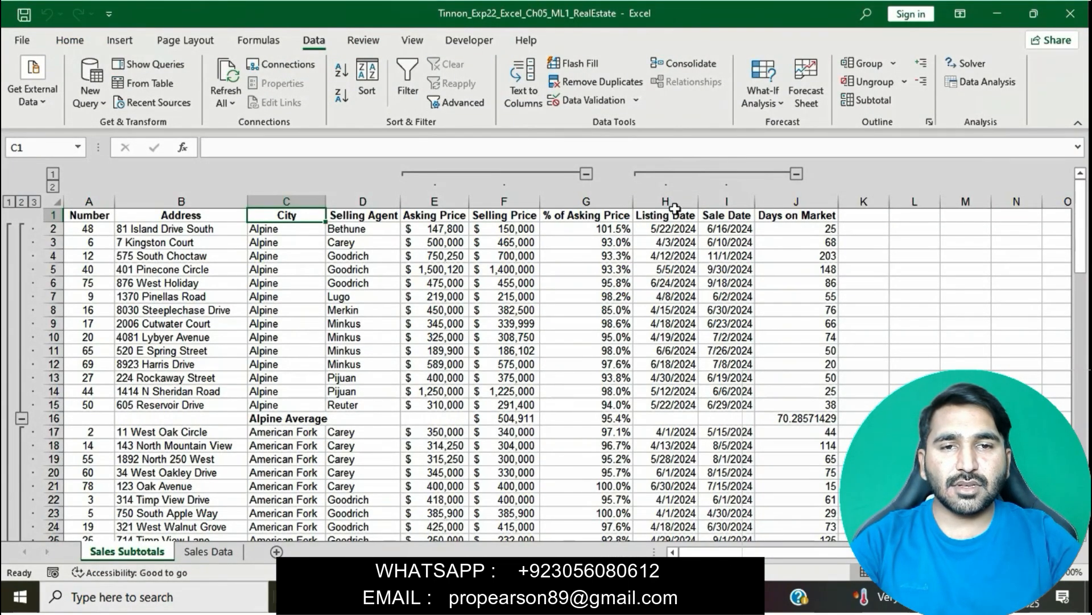
left_click(797, 177)
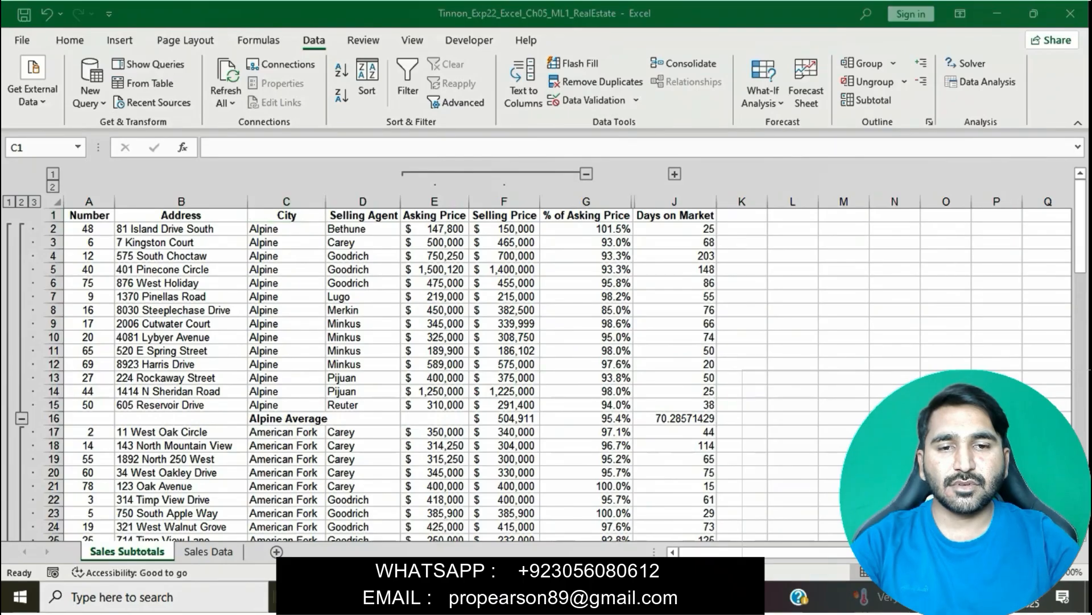
Step: Return to the Word instructions and remove the yellow highlight from the step 4 text
key("alt+Tab")
left_click(545, 289)
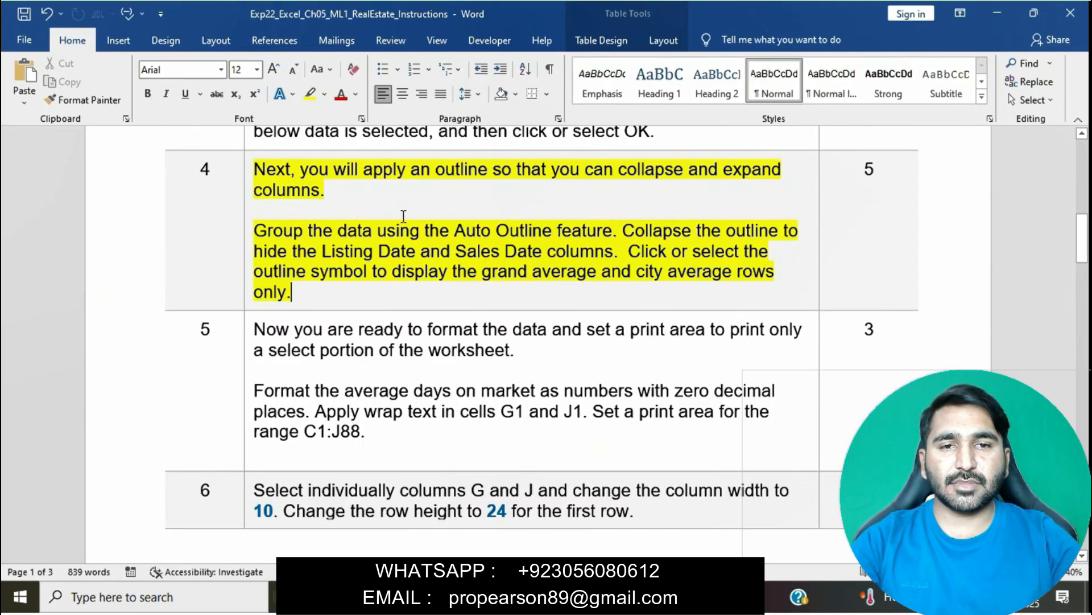
left_click(245, 177)
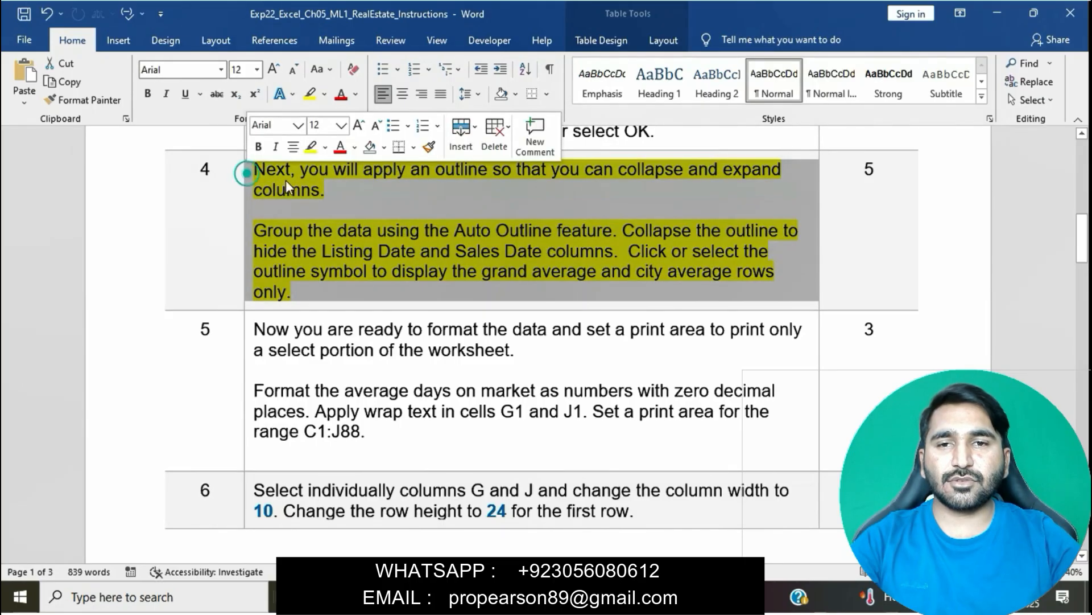
left_click(311, 147)
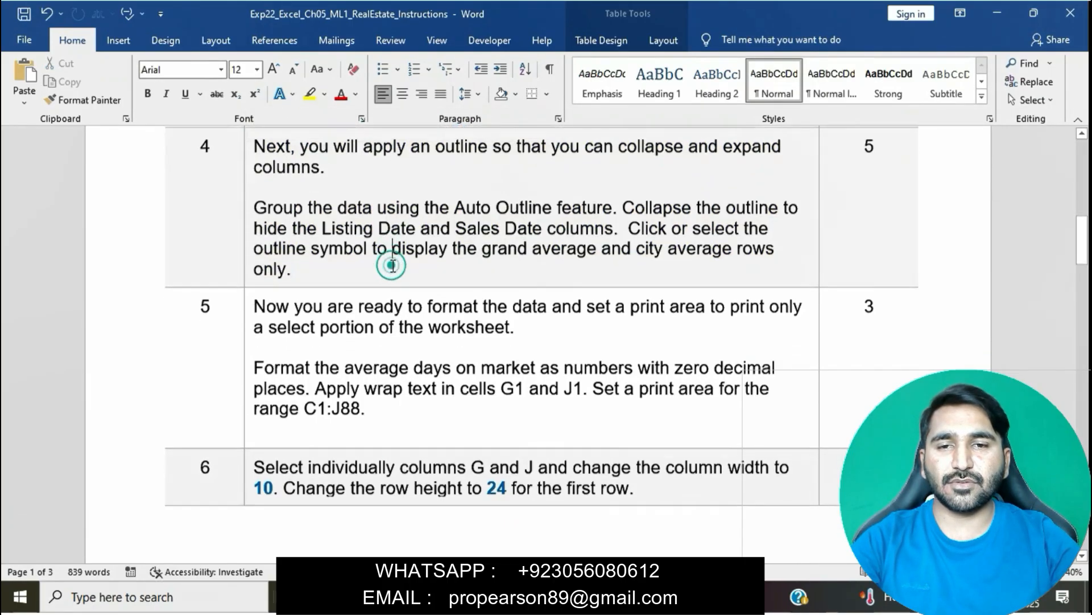
Step: Highlight the step 5 formatting and print area instructions in yellow
scroll(390, 263, "down", 5)
left_click(246, 176)
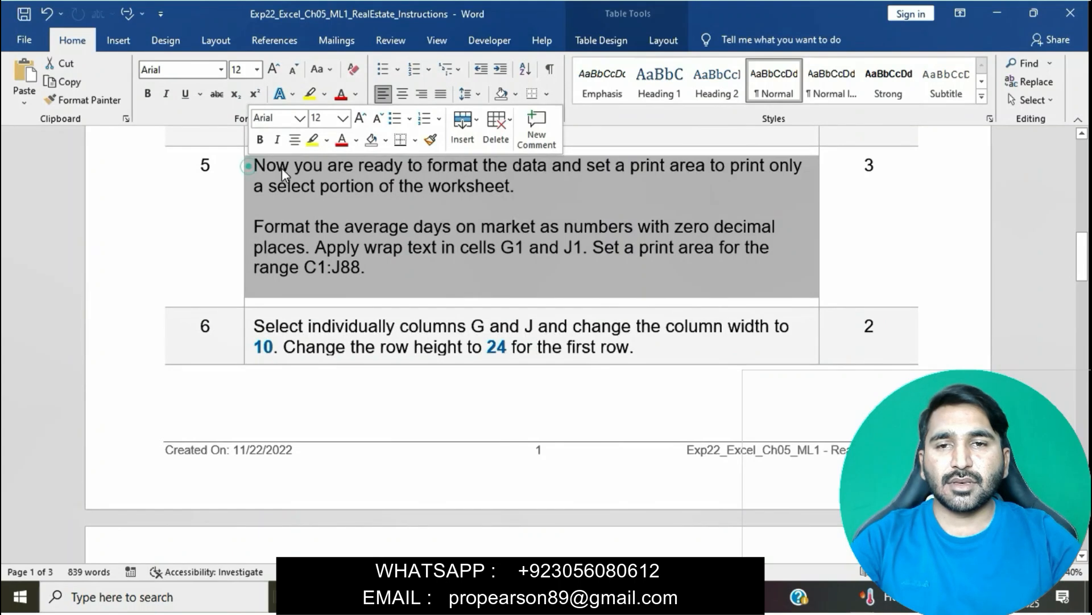
left_click(312, 147)
left_click(339, 211)
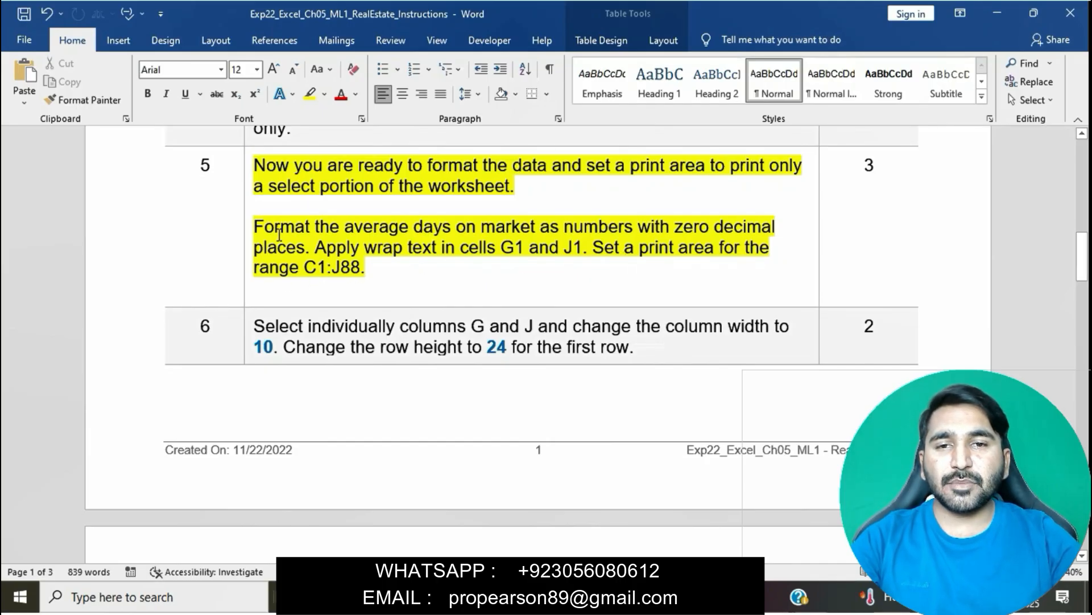
Step: Select the sentence about formatting the average days on market in Word, then select cell J15 in the Excel Days on Market column
left_click_drag(257, 230, 385, 226)
left_click_drag(536, 224, 302, 243)
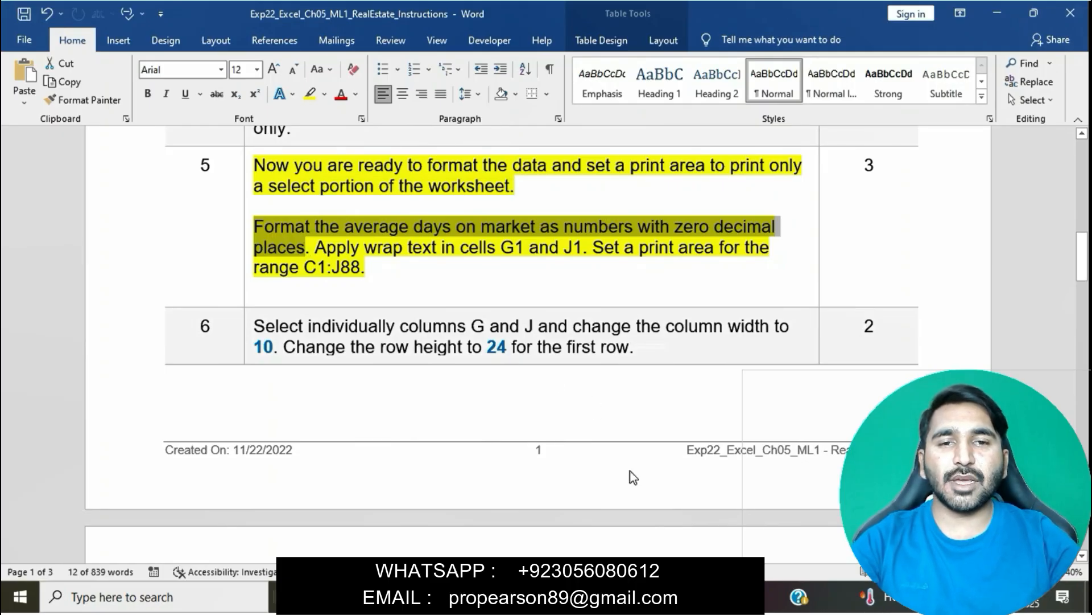
left_click(666, 597)
left_click(671, 404)
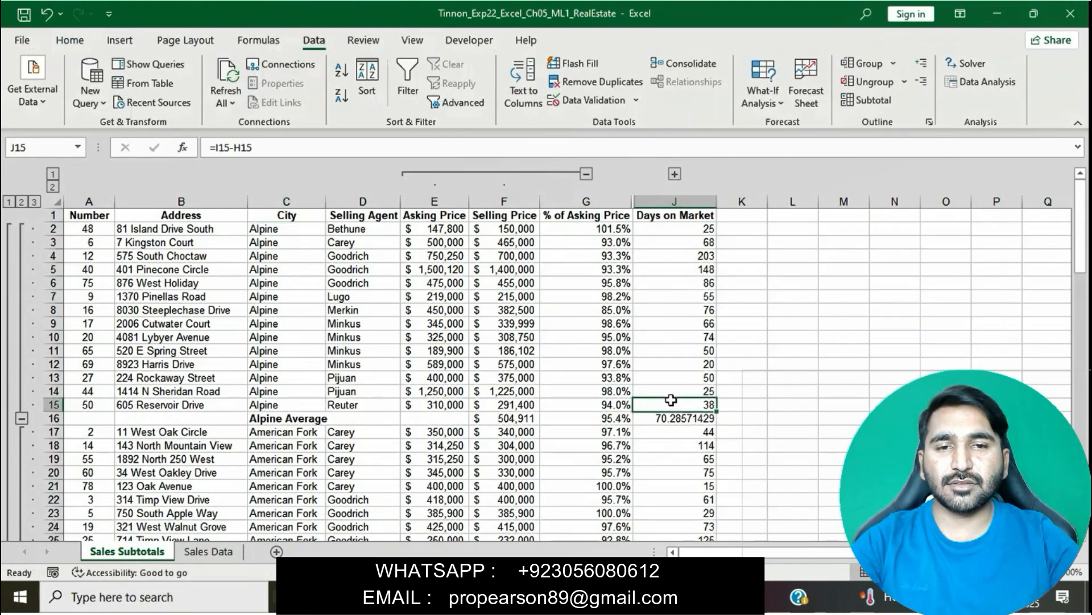
Step: Recheck the step 4 instructions in Word, then collapse the Excel outline to show only the city average and grand average rows
left_click(672, 597)
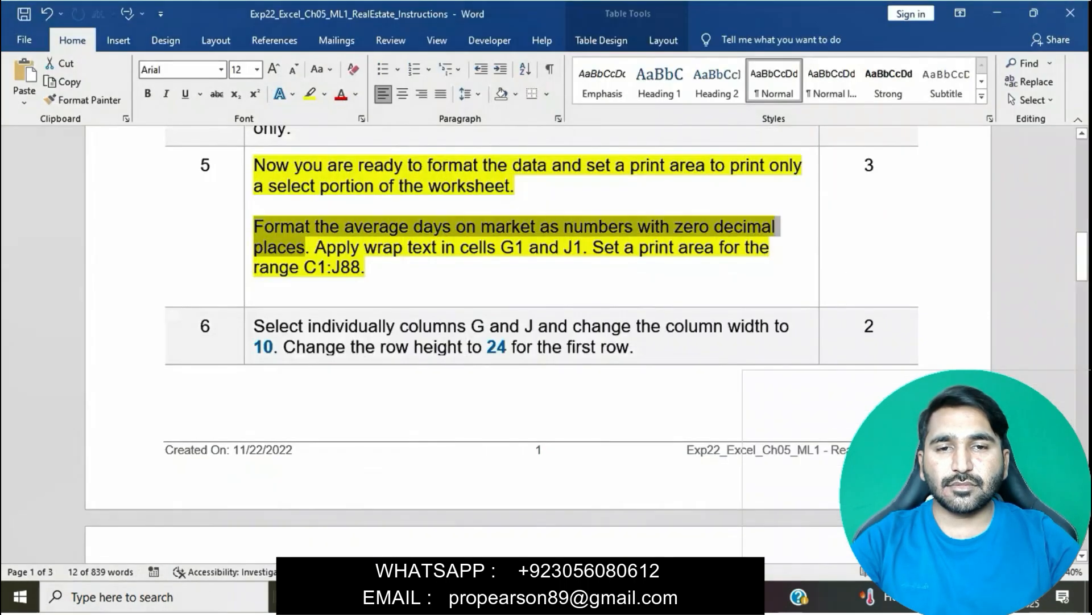
scroll(615, 403, "up", 2)
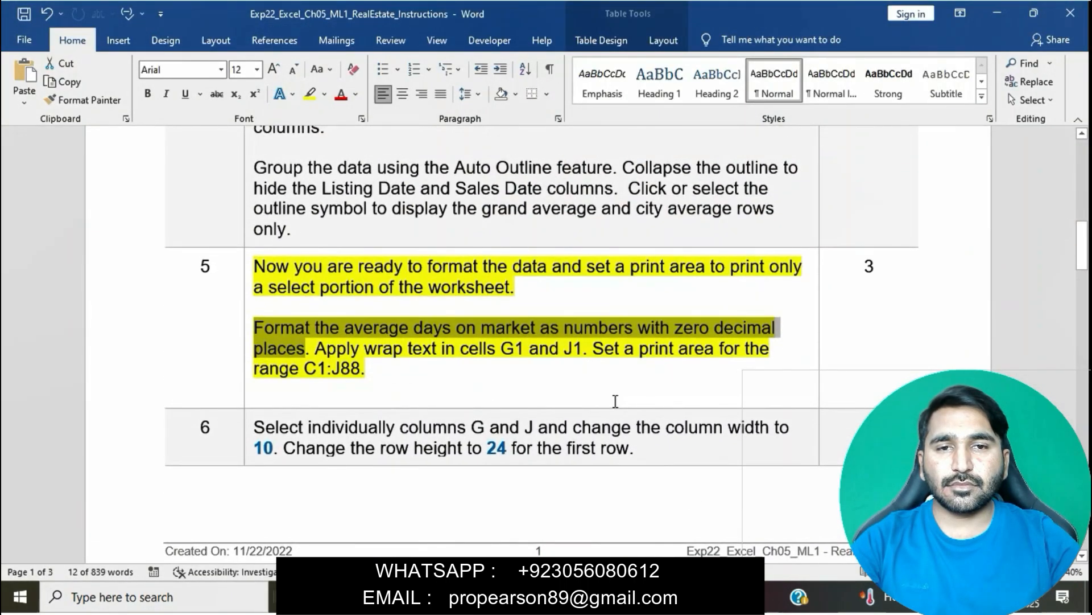
left_click(671, 597)
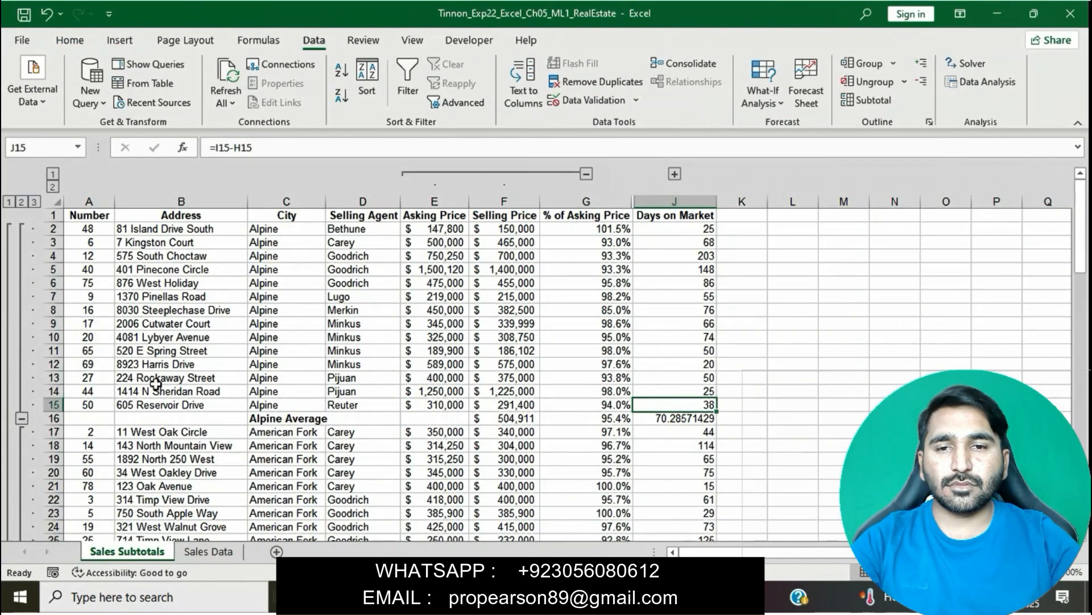
left_click(21, 202)
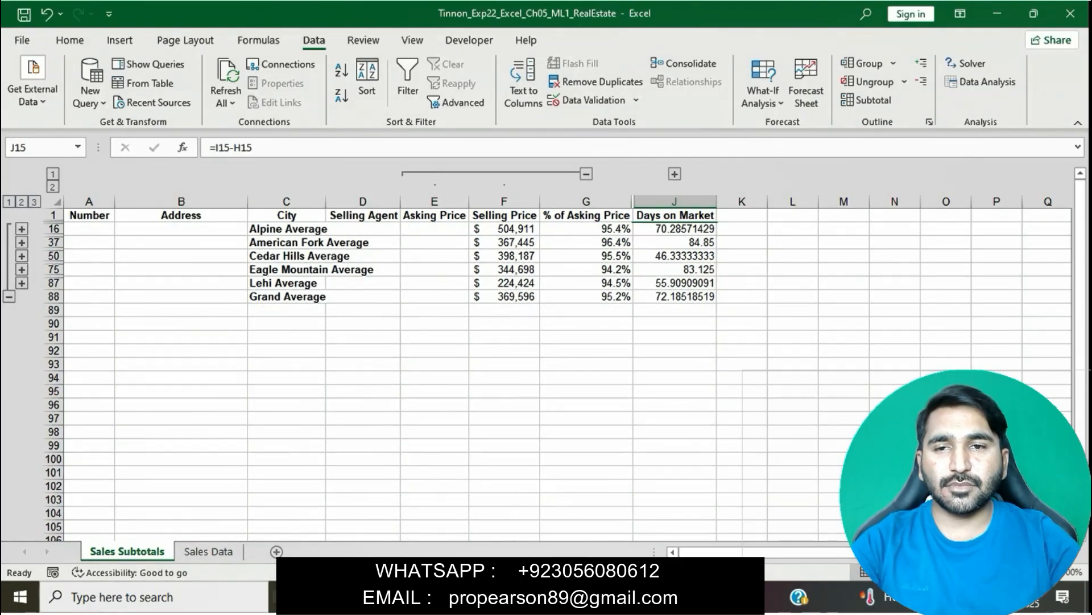
Step: Format the Days on Market averages in J16:J88 as Number with zero decimal places
key("alt+Tab")
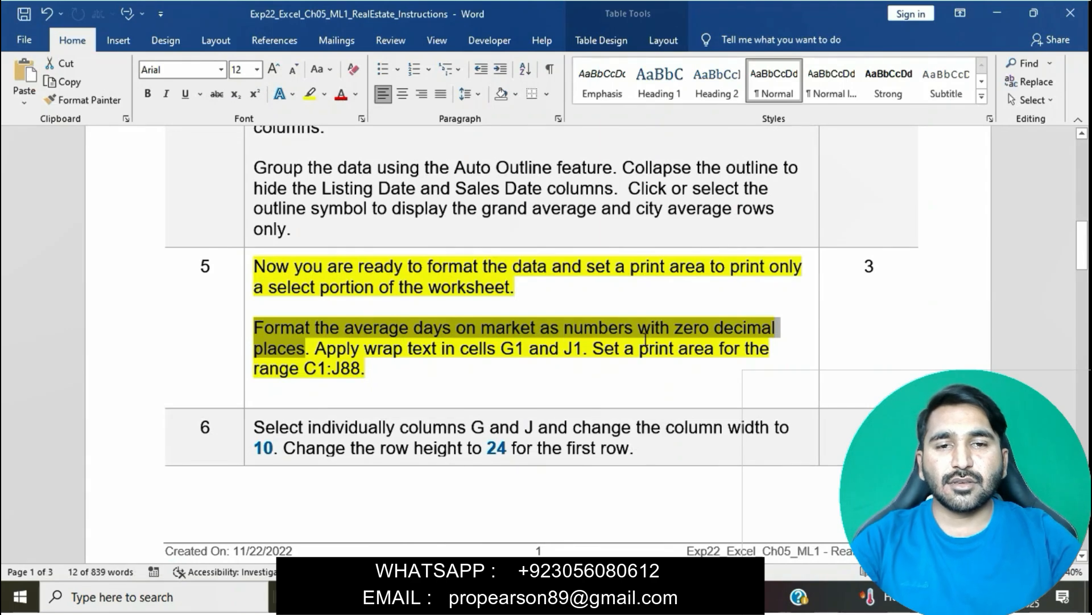
key("alt+Tab")
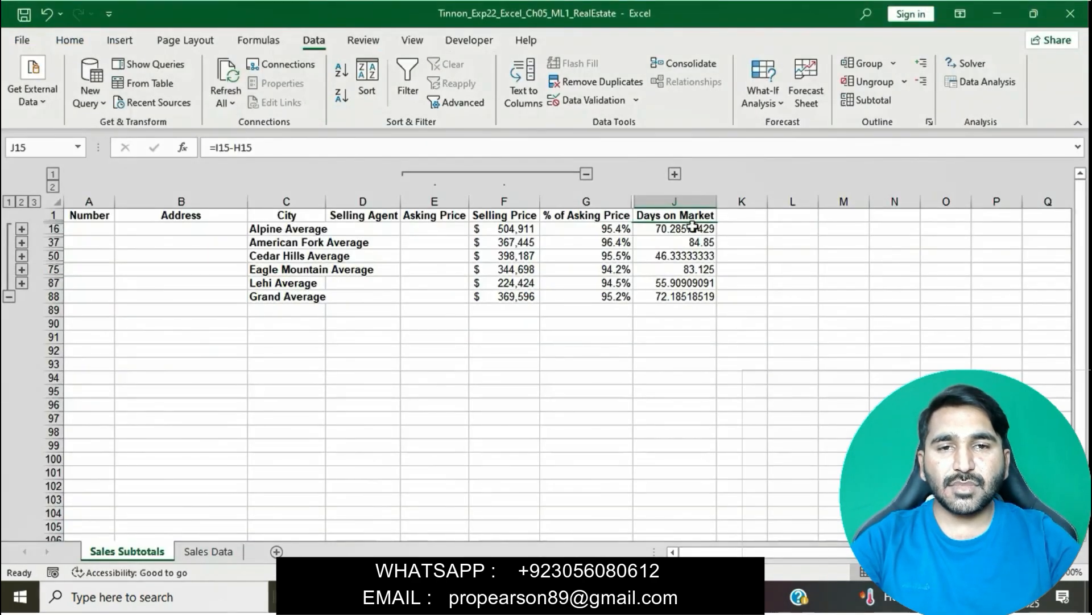
left_click(687, 227)
left_click_drag(687, 228, 685, 295)
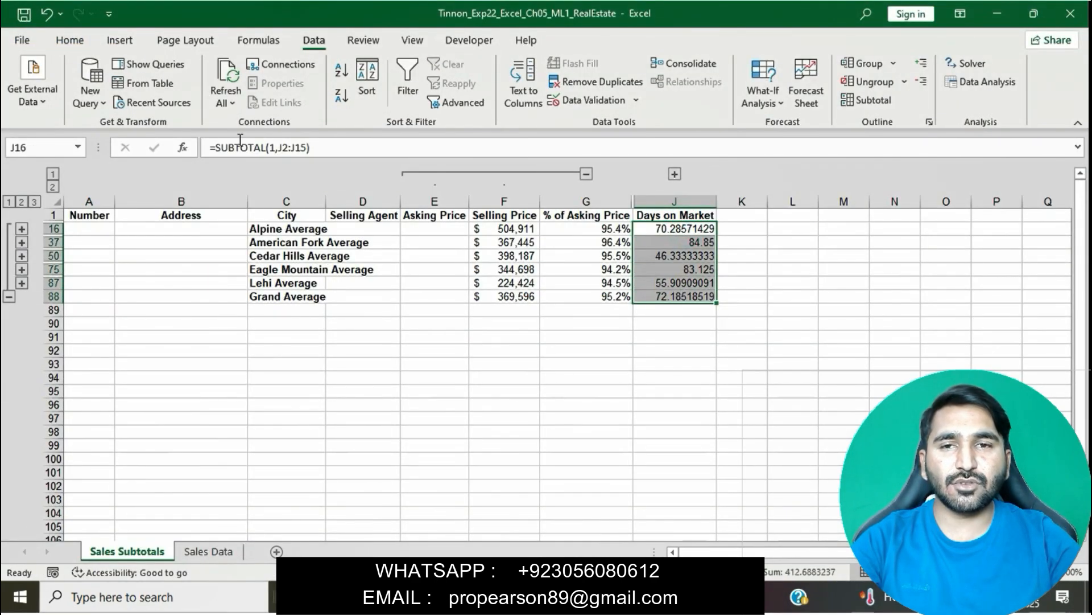
left_click(69, 40)
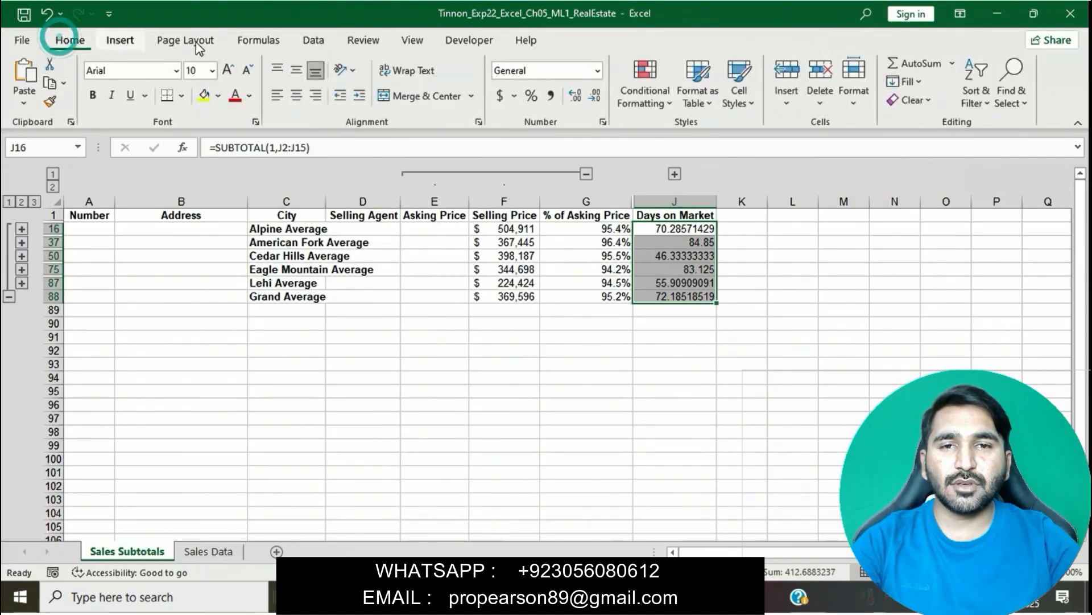
left_click(597, 70)
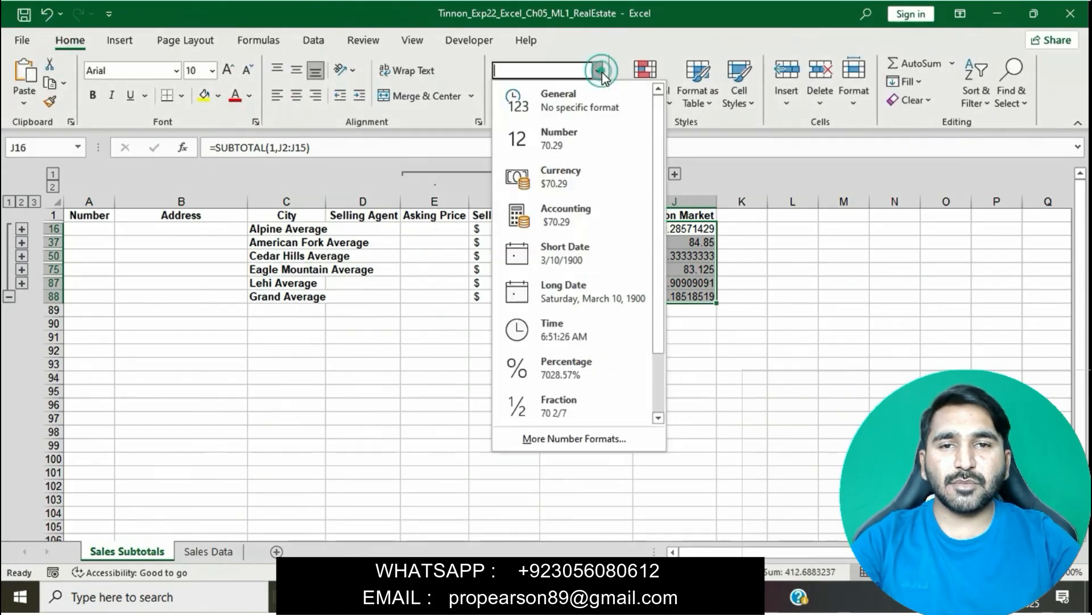
left_click(576, 140)
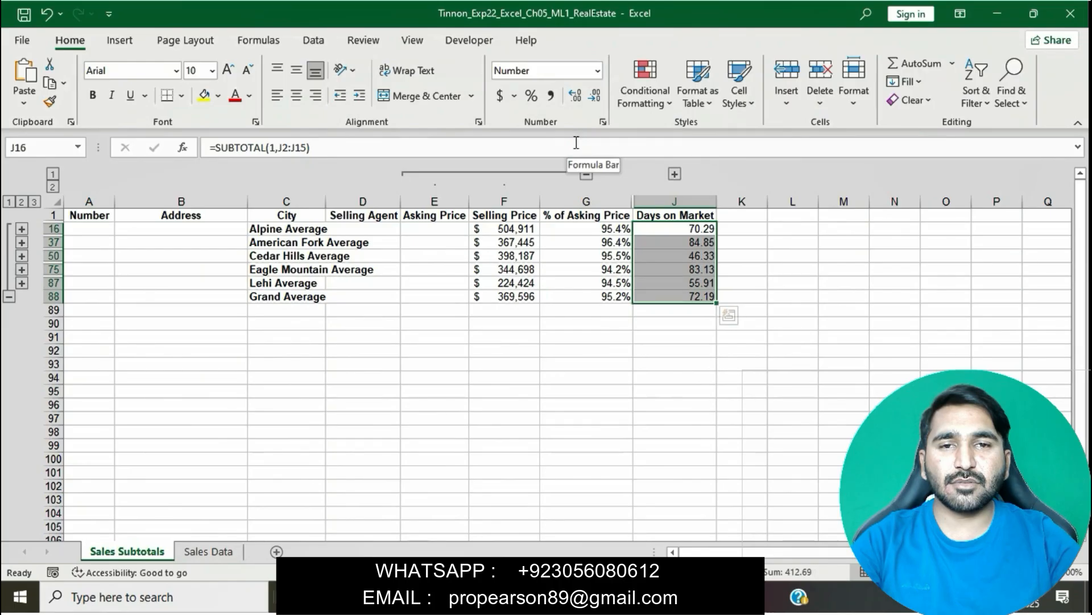
left_click(597, 95)
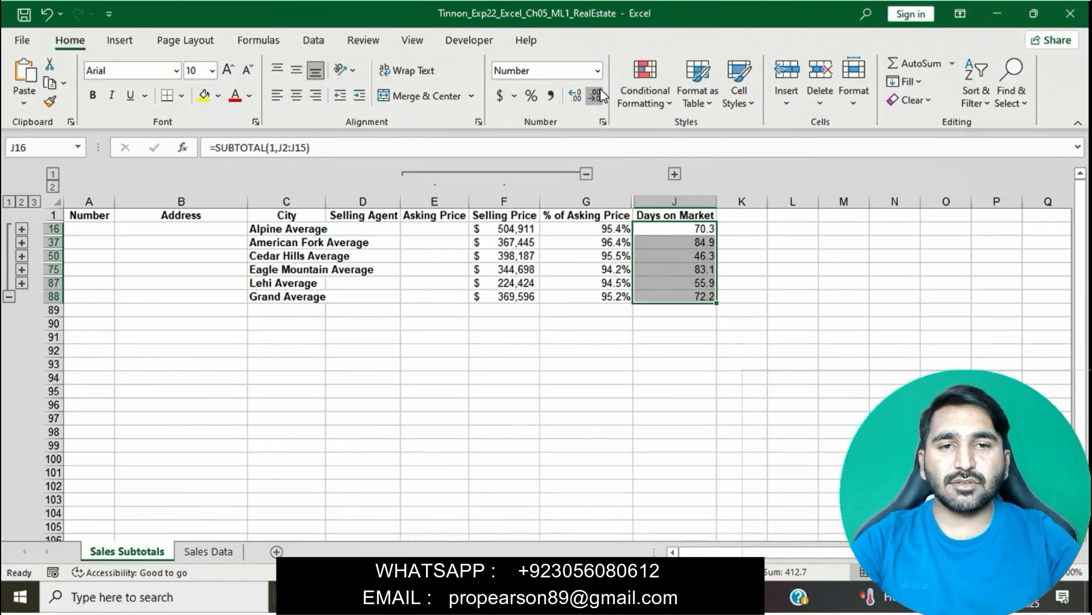
left_click(597, 95)
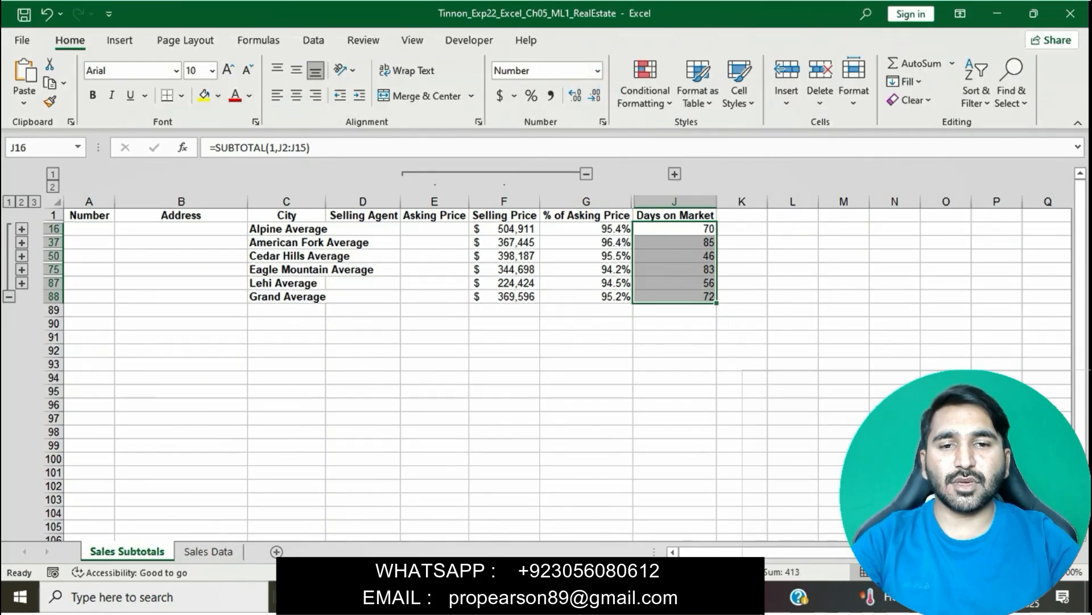
Step: Select the wrap text sentence in the Word instructions, then apply wrap text to cells G1 and J1 in Excel
key("alt+Tab")
left_click(604, 382)
left_click_drag(316, 345, 578, 350)
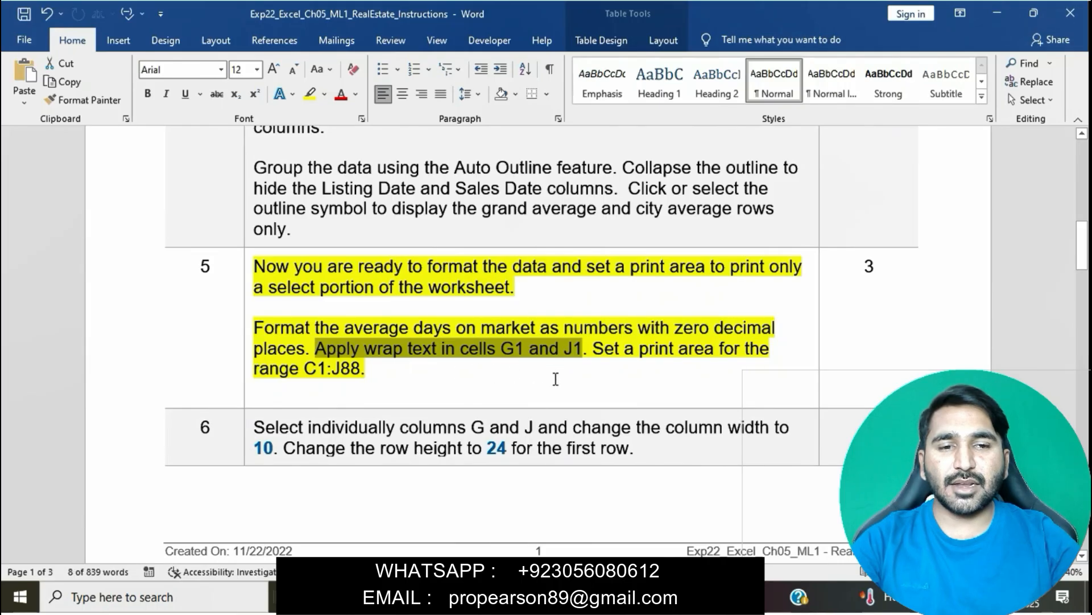
left_click(696, 596)
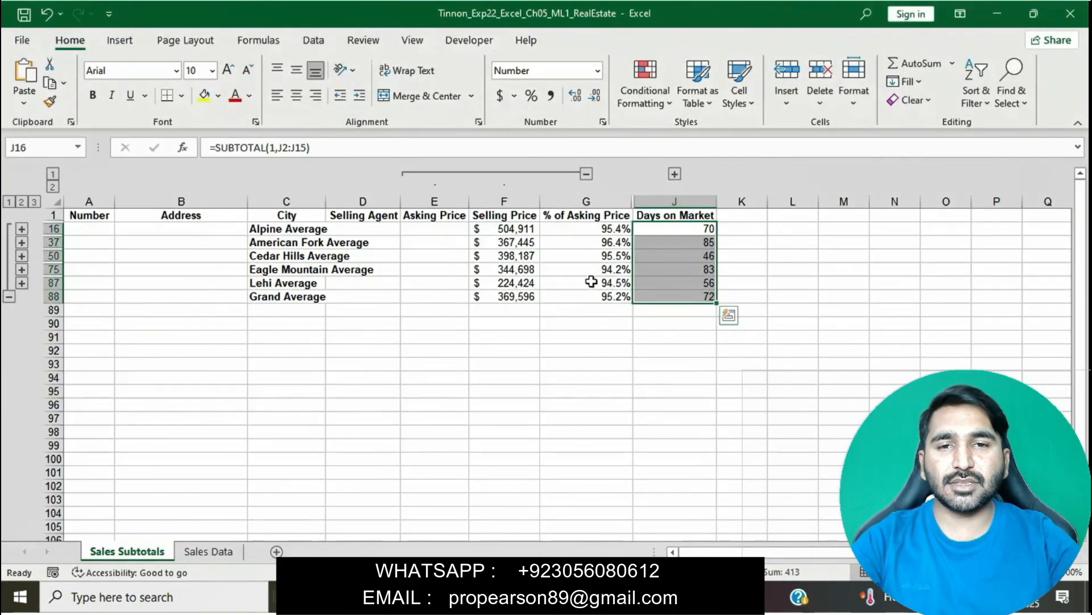
left_click(578, 227)
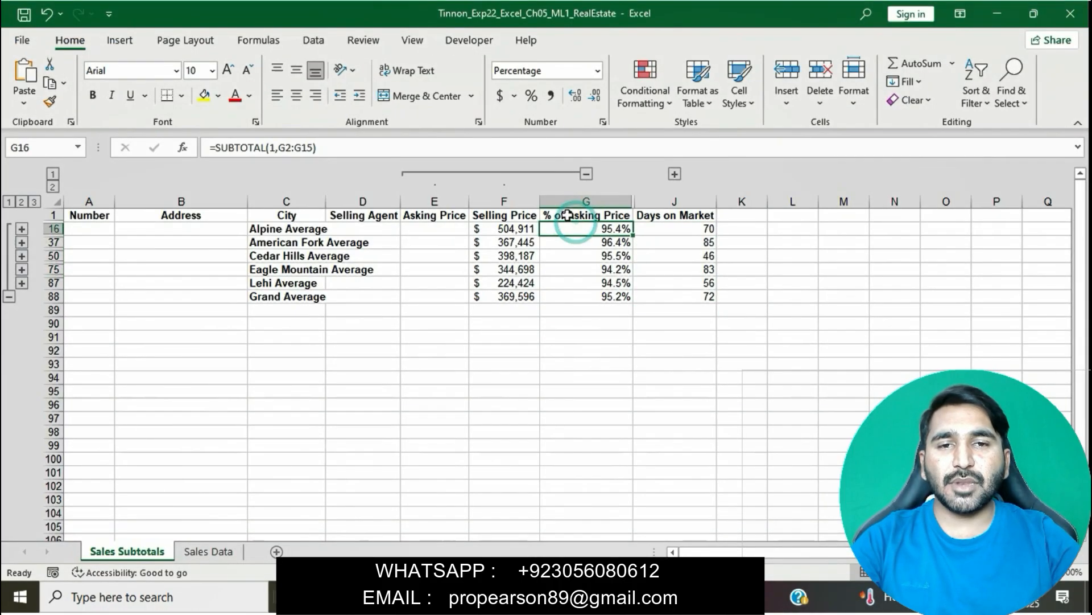
left_click(567, 214)
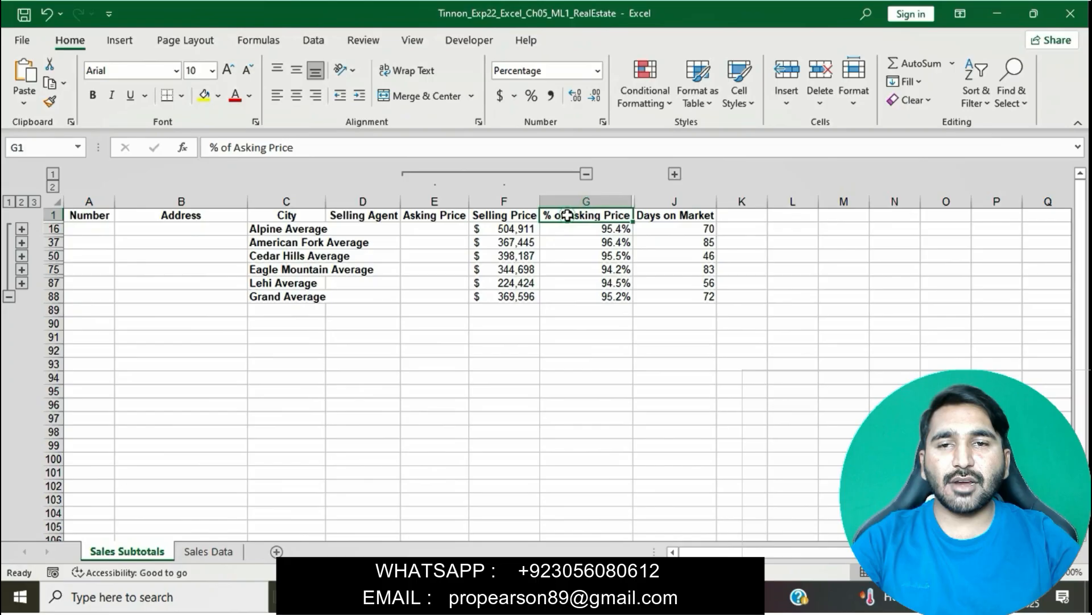
left_click(420, 77)
left_click(708, 215)
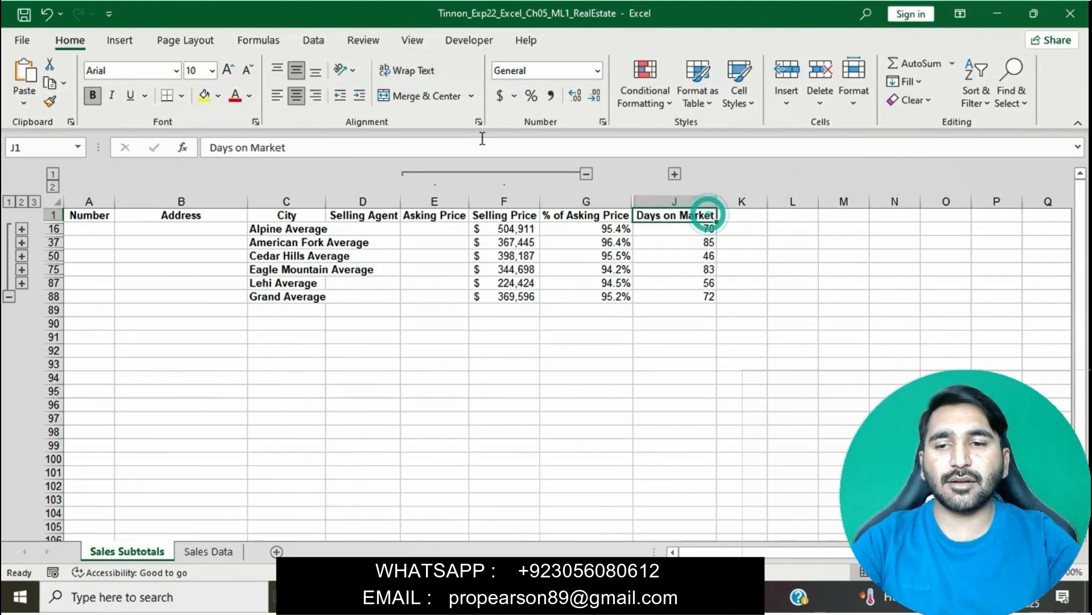
left_click(394, 68)
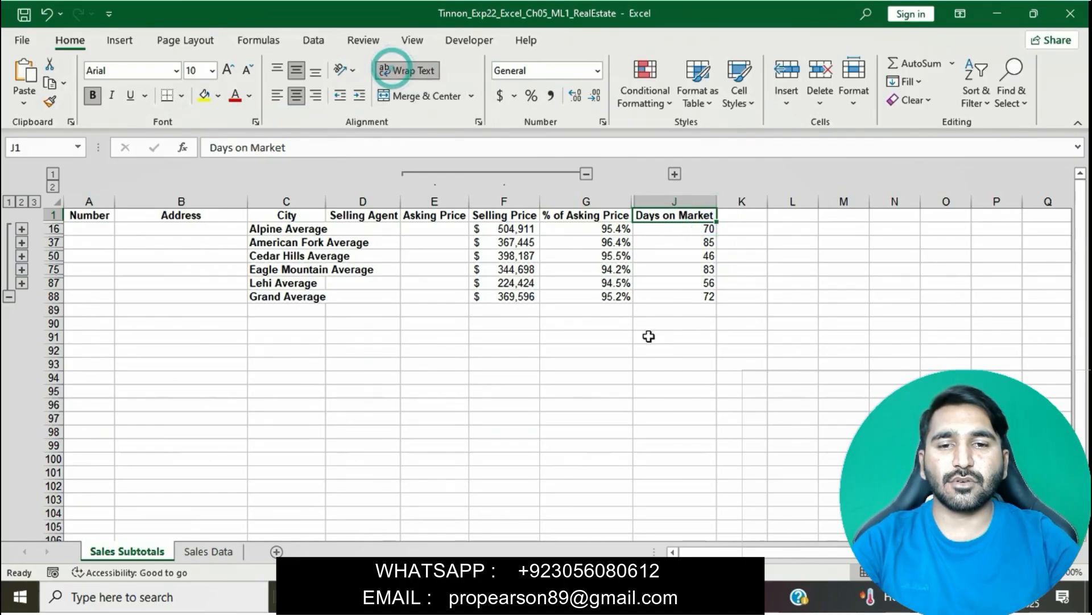
Step: Copy the range reference C1:J88 from the Word instructions, then set that range as the print area of the Sales Subtotals sheet in Excel
left_click(643, 596)
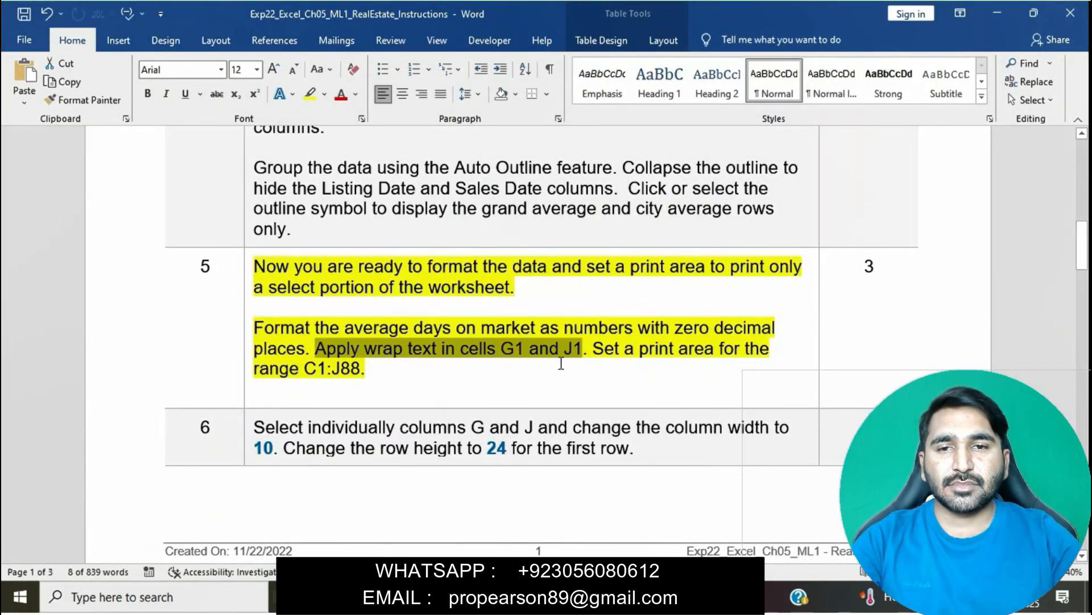
left_click_drag(305, 370, 360, 369)
key("ctrl+c")
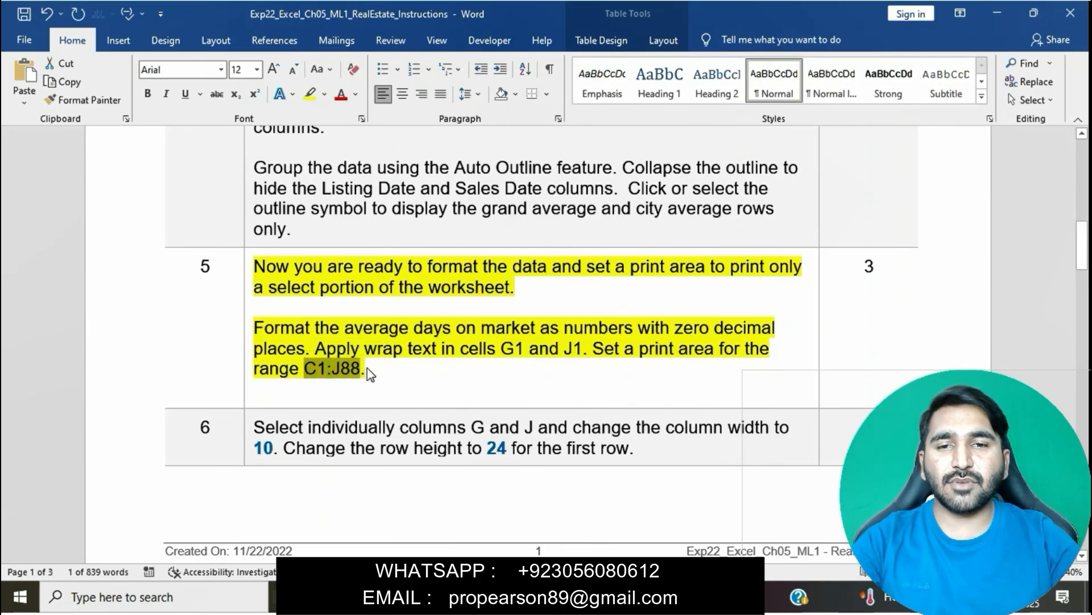
left_click(643, 597)
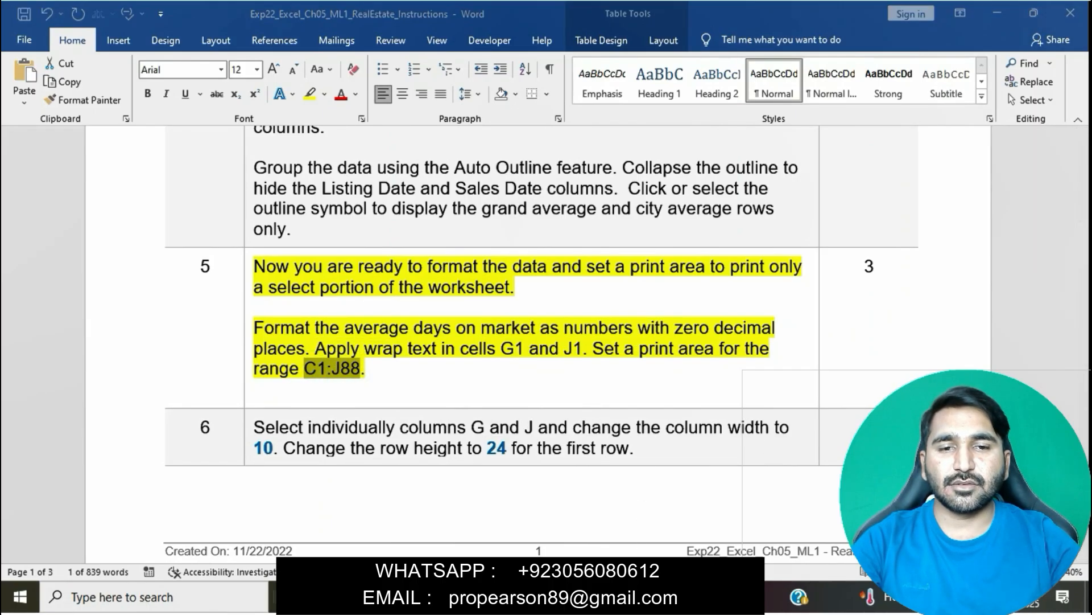
left_click(43, 147)
left_click(43, 147)
key("ctrl+v")
key("Return")
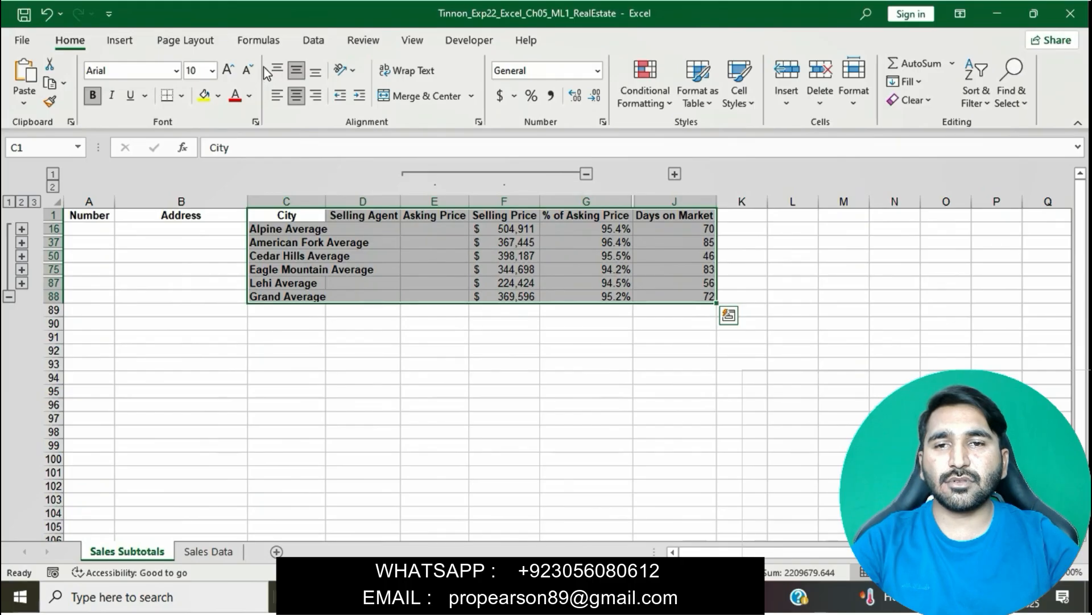
left_click(183, 41)
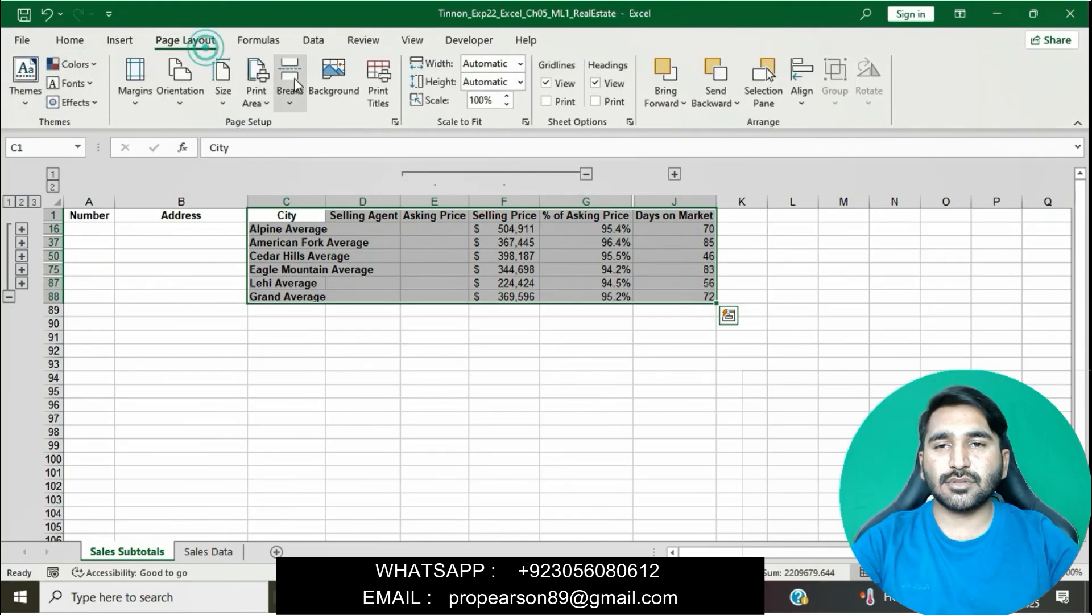
left_click(272, 100)
left_click(279, 118)
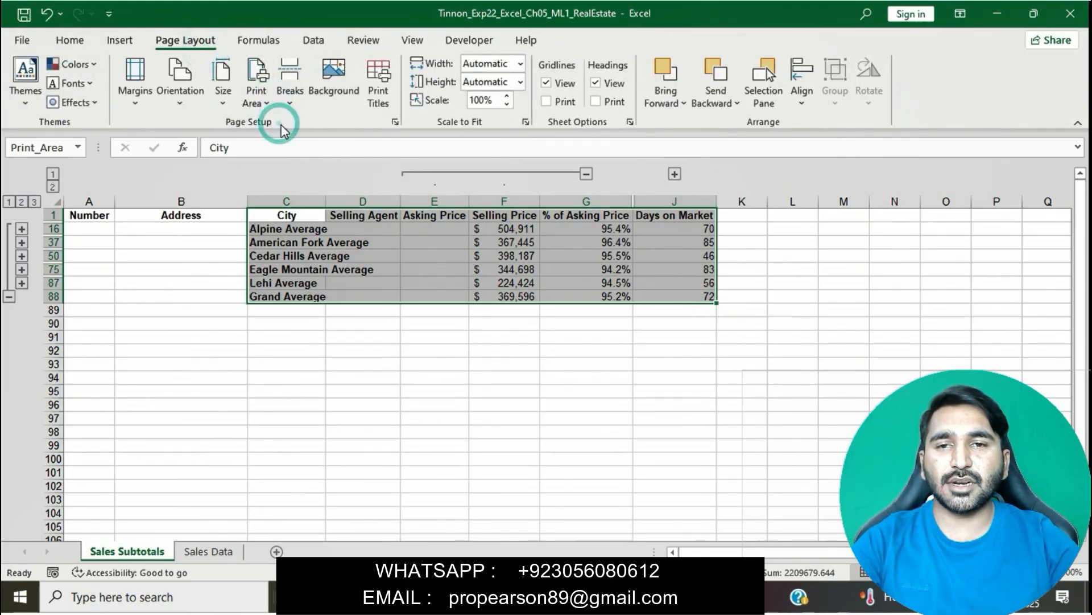
left_click(497, 353)
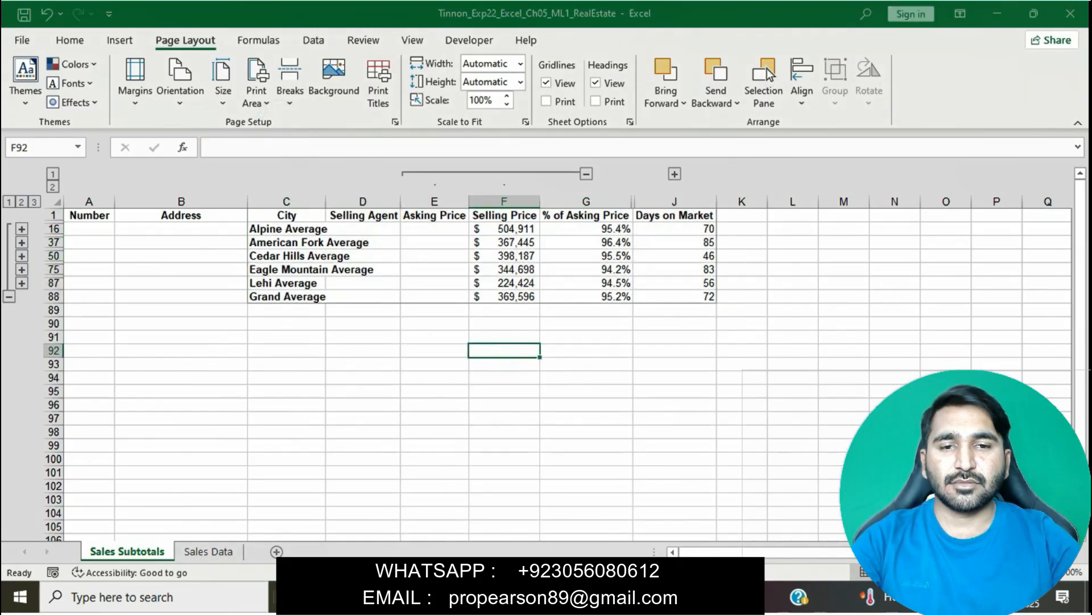
Step: In the Word instructions, remove the yellow highlight from step 5 and highlight step 6 in yellow
key("alt+Tab")
left_click(506, 360)
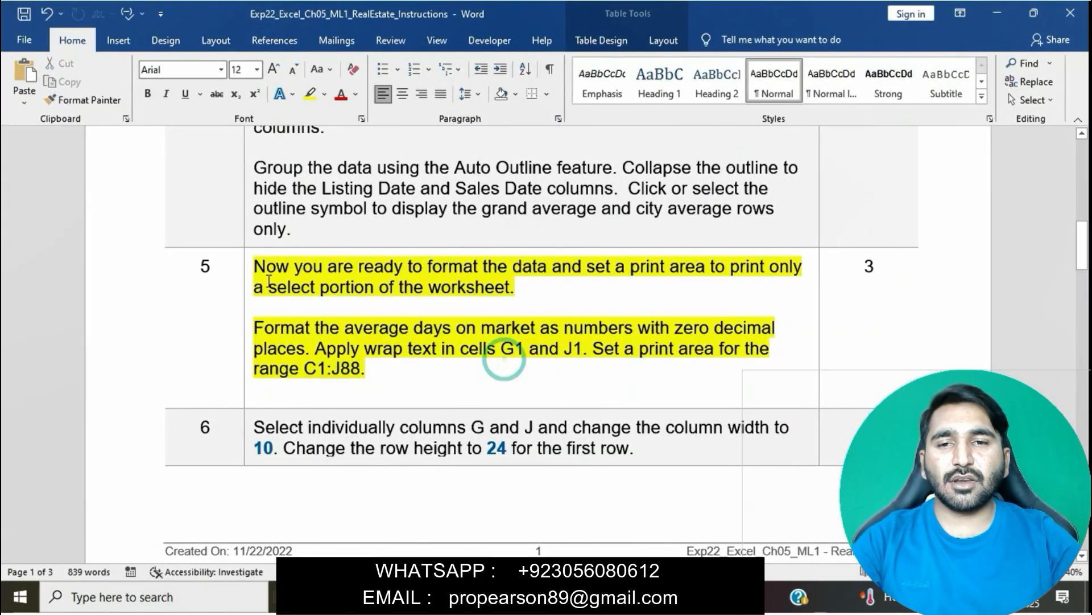
left_click(246, 273)
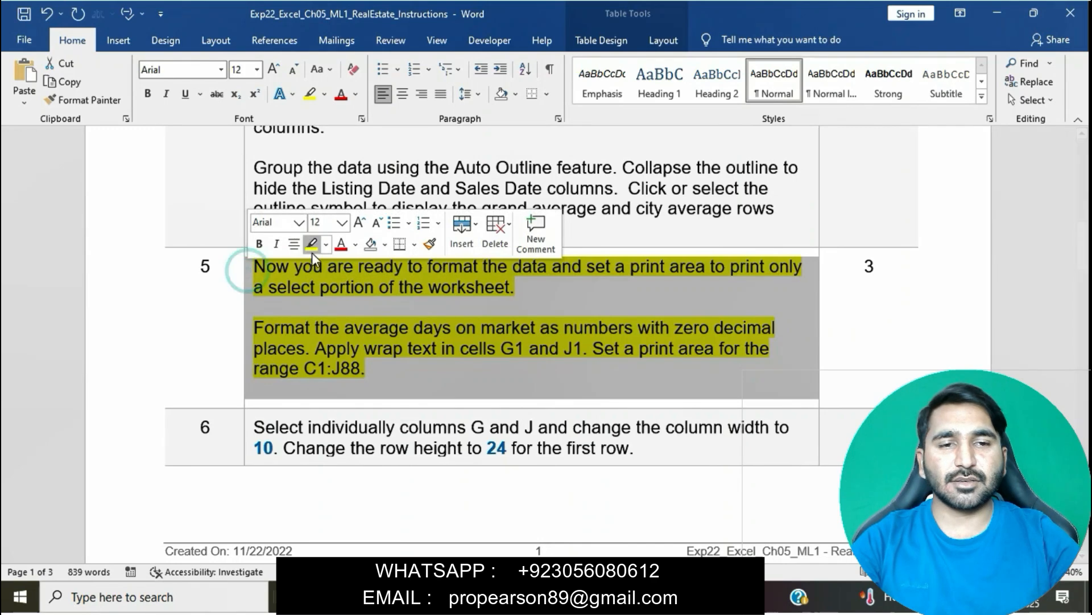
left_click(312, 246)
scroll(358, 322, "down", 3)
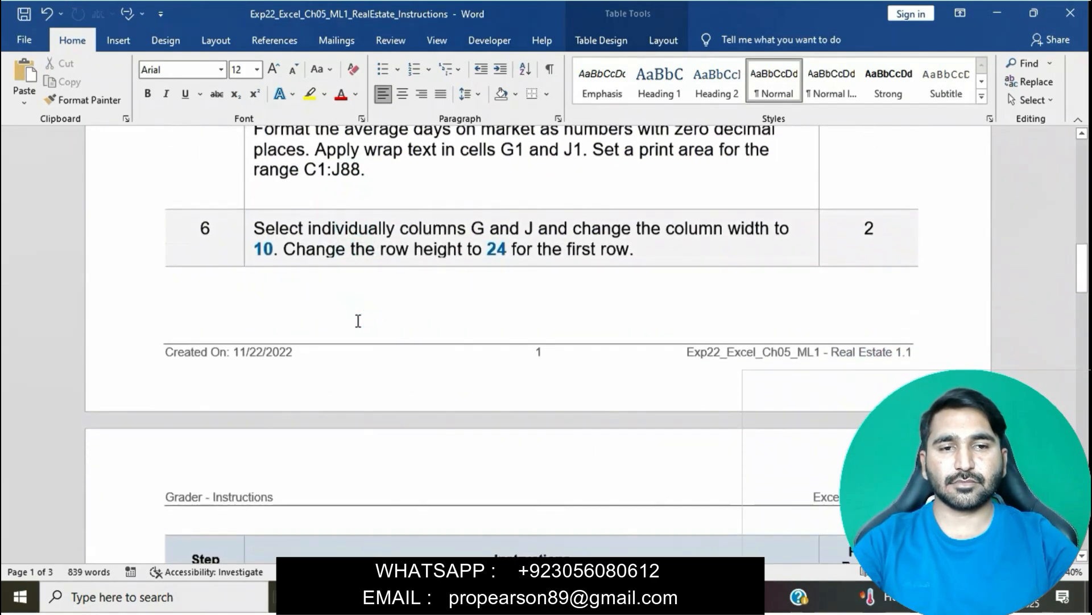
left_click(250, 232)
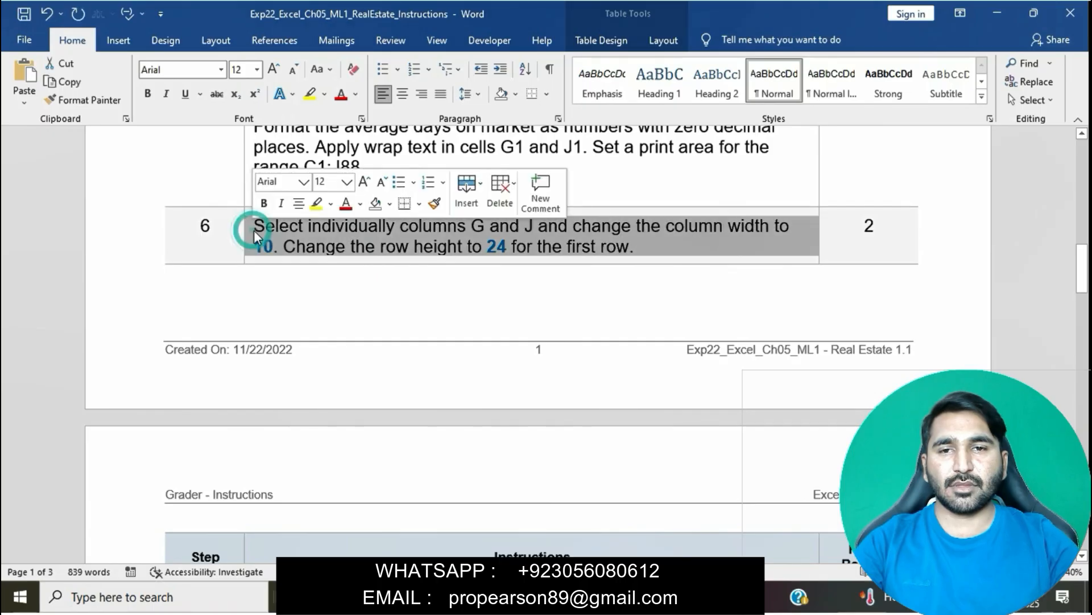
left_click(314, 204)
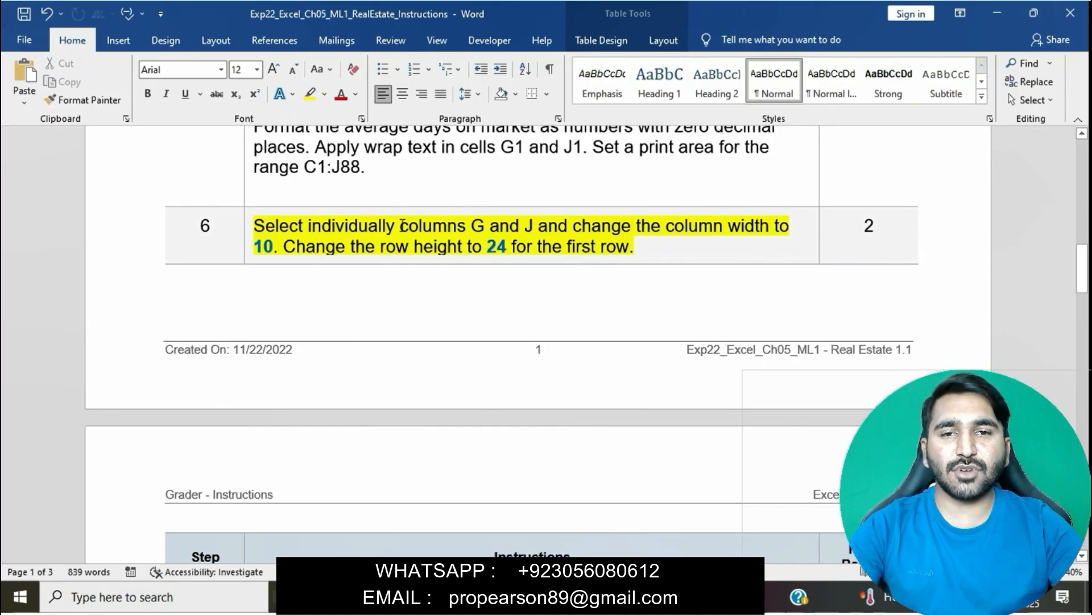
Step: Select the column width sentence in step 6 of the Word document, then set the width of Excel column G to 10
left_click_drag(259, 226, 280, 244)
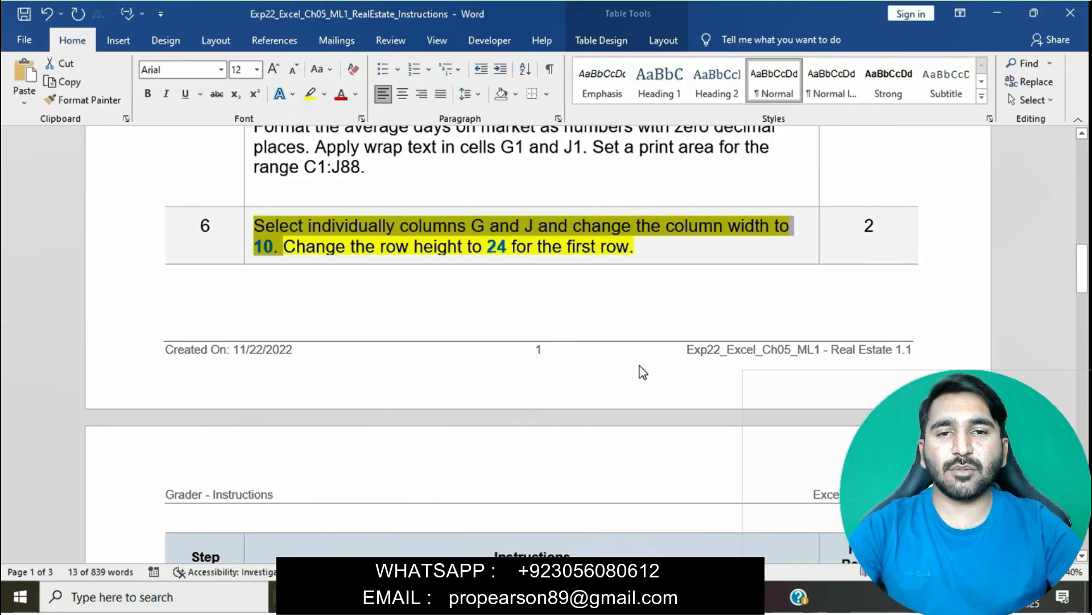
key("alt+Tab")
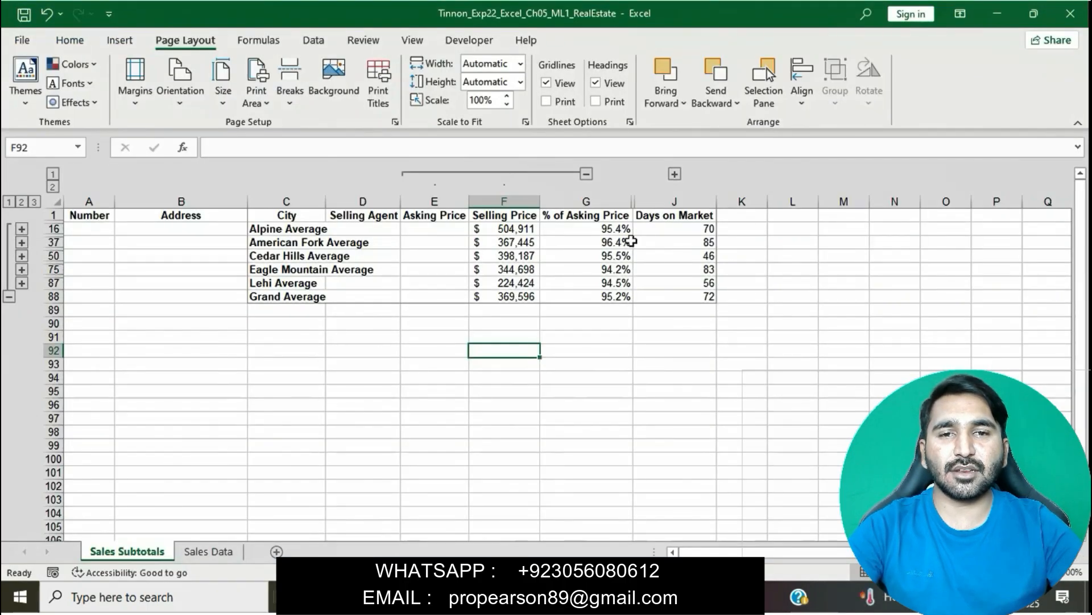
left_click(597, 202)
right_click(596, 202)
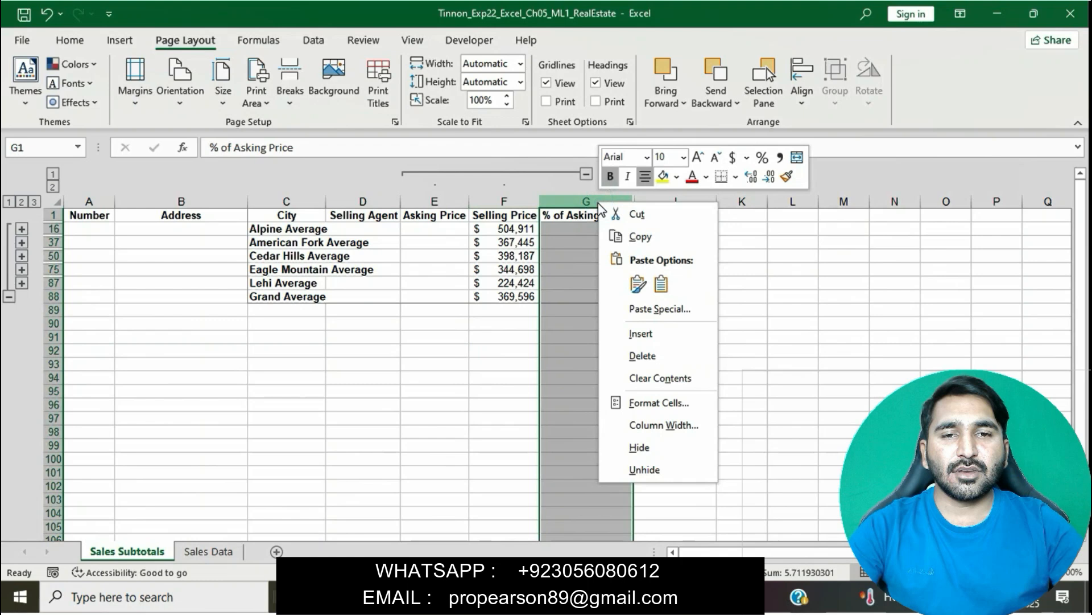
left_click(686, 428)
type("1")
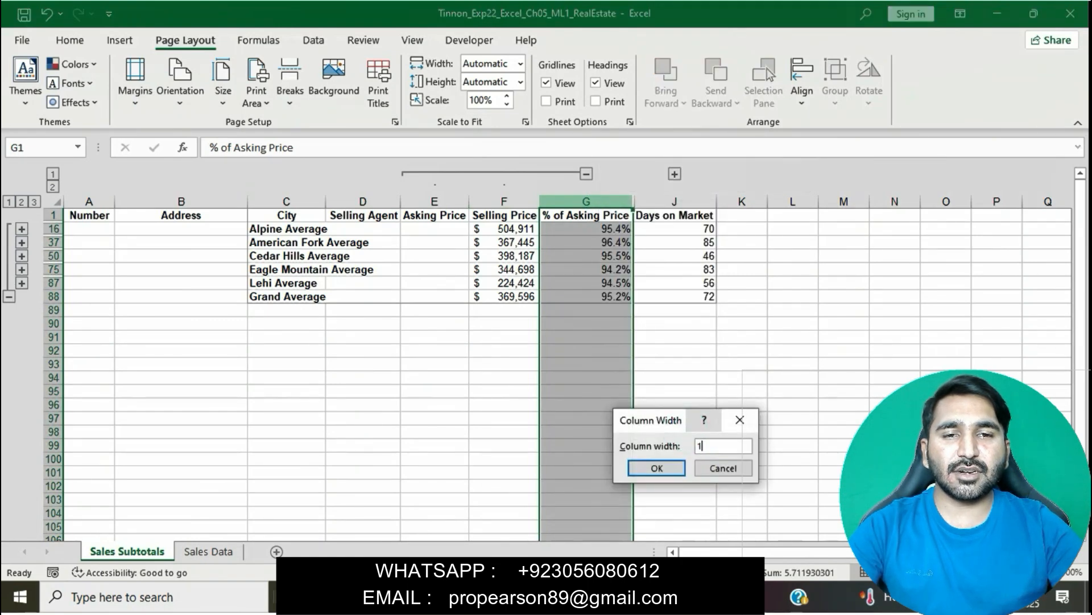
type("0")
left_click(657, 467)
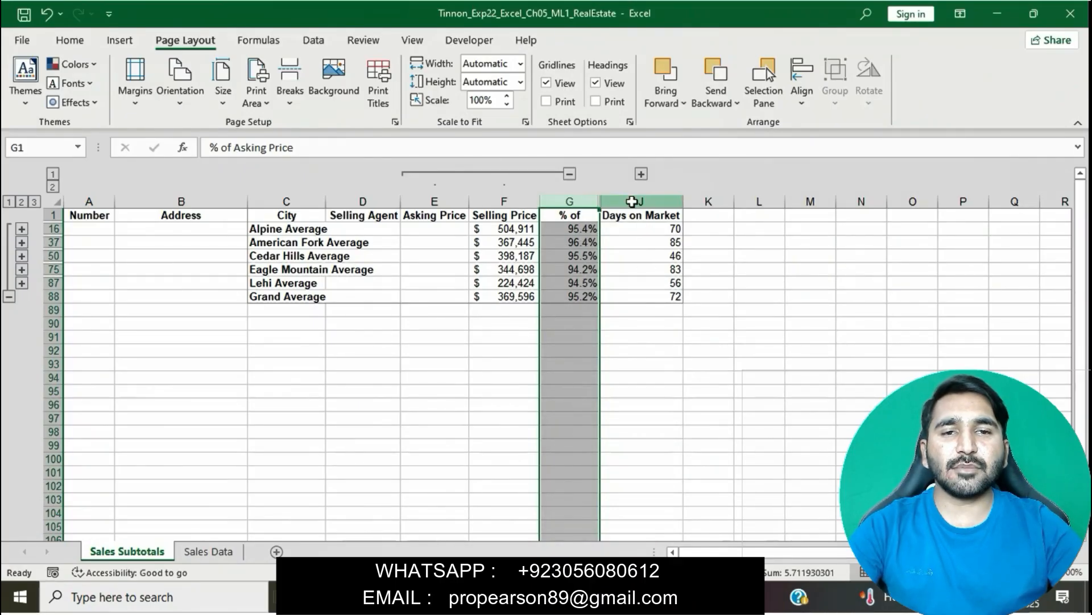
Step: Set the width of column J, Days on Market, to 10
right_click(633, 205)
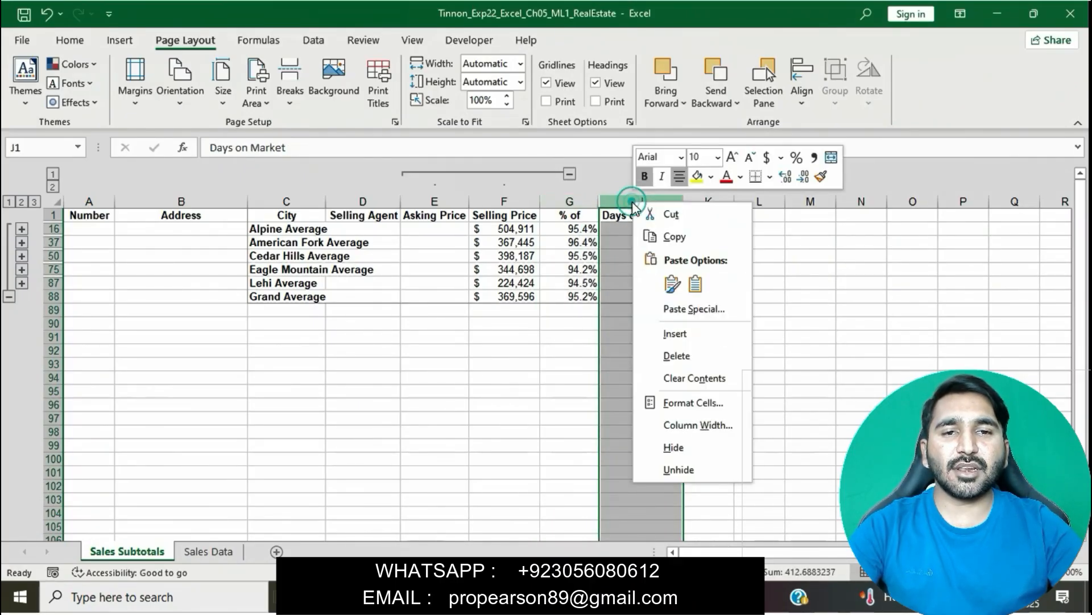
left_click(716, 424)
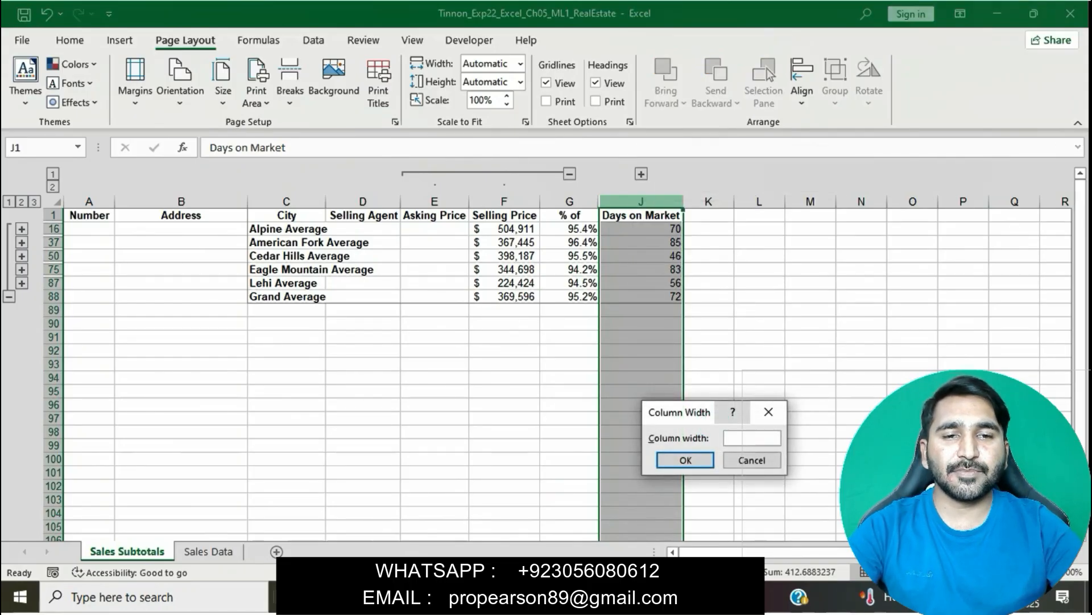
type("10")
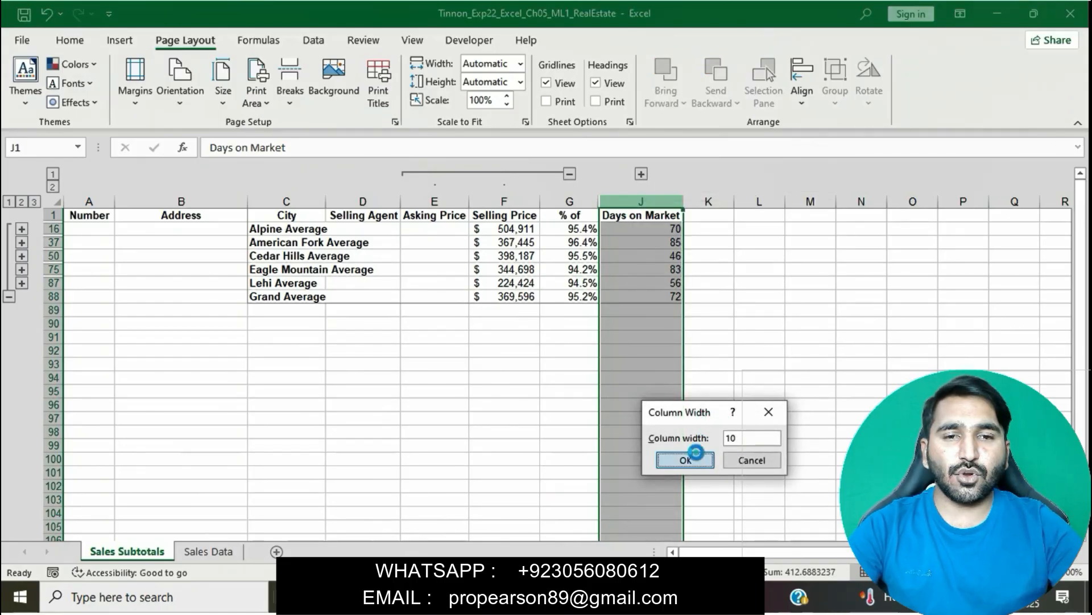
left_click(695, 454)
Step: Select the row height sentence in step 6 of the Word document, then set the height of row 1 in Excel to 24
key("alt+Tab")
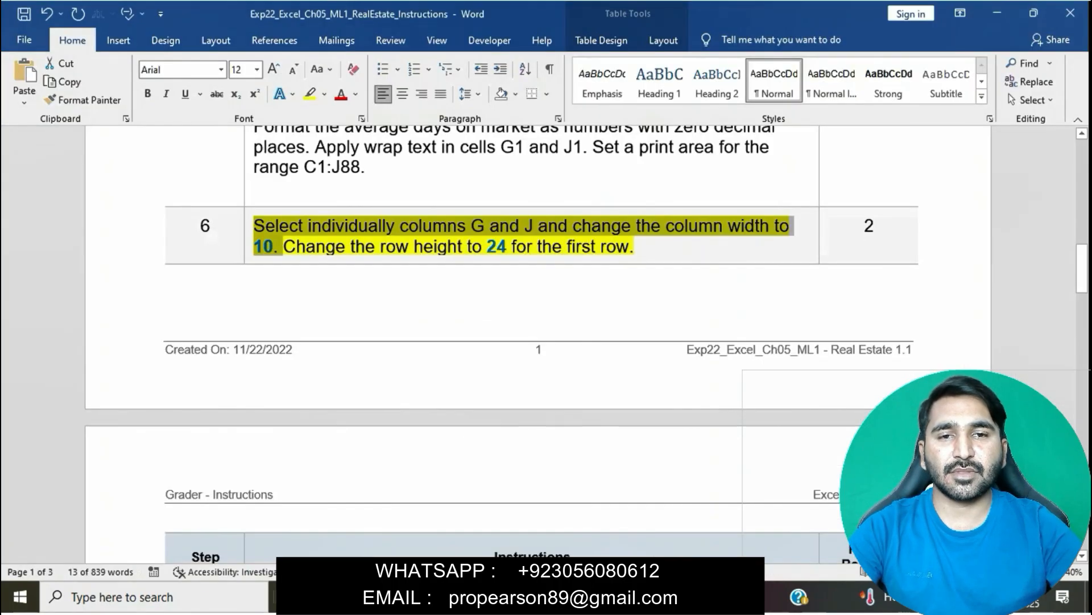
left_click(557, 226)
left_click(286, 246)
left_click_drag(286, 246, 633, 250)
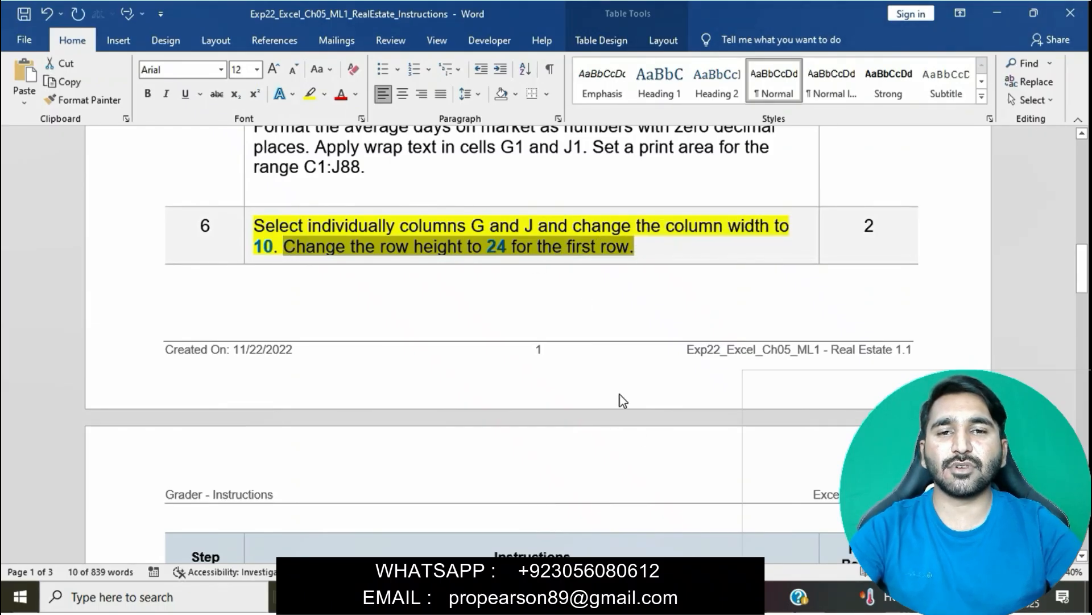
left_click(678, 596)
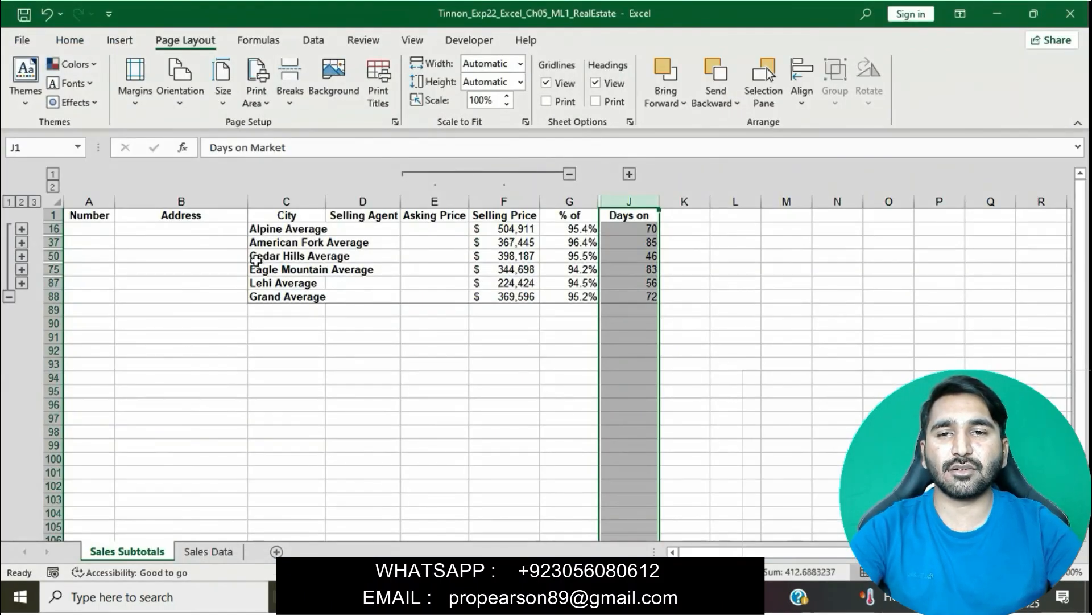
left_click(58, 215)
right_click(58, 215)
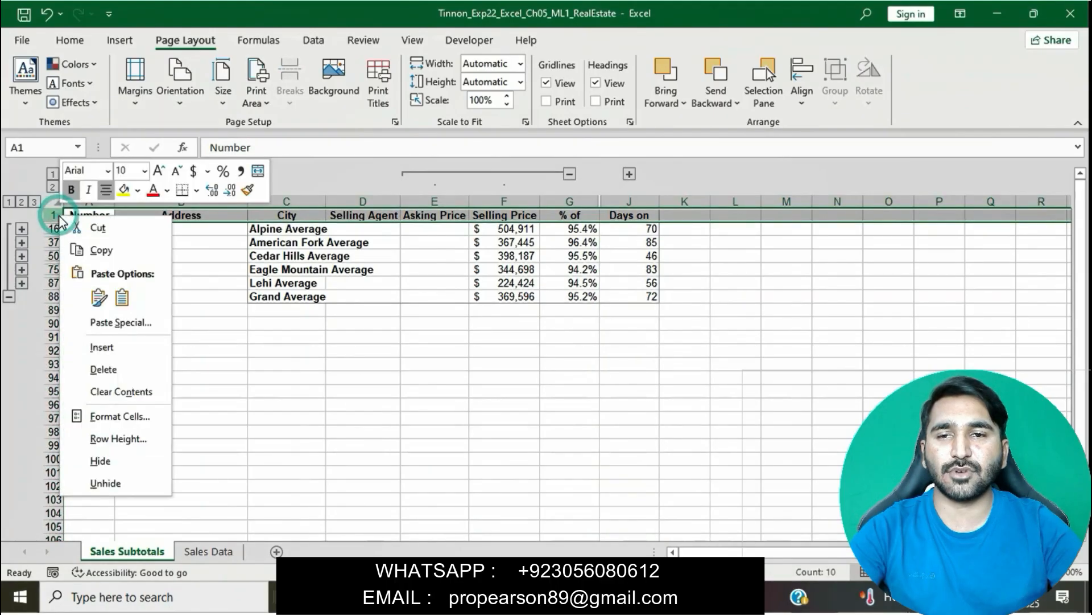
left_click(124, 438)
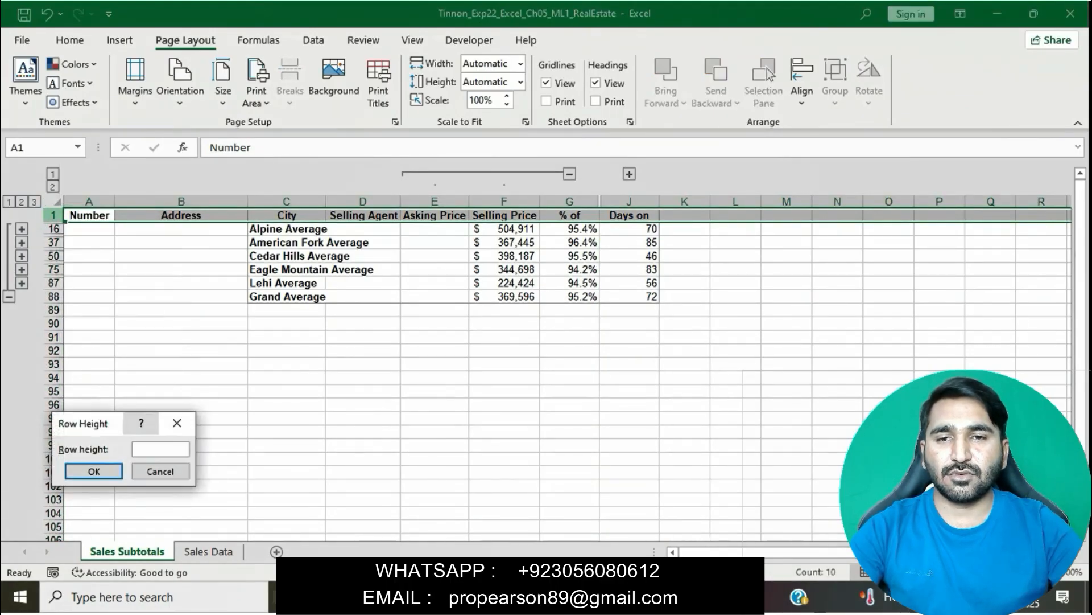
type("24")
left_click(85, 471)
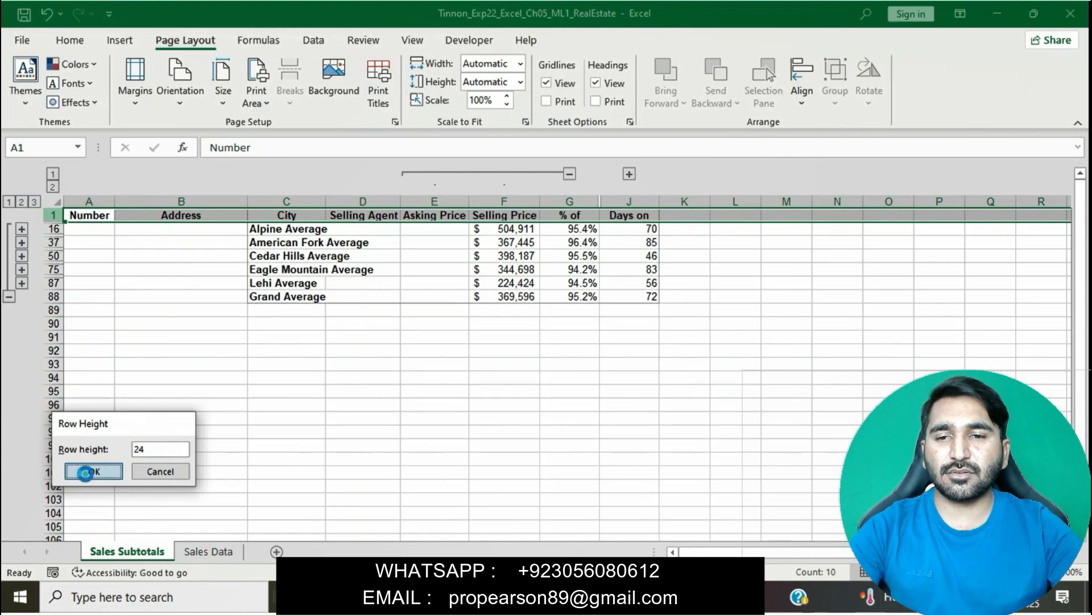
left_click(624, 471)
Step: Switch to the Word instructions and remove the yellow highlight from step 6
left_click(643, 596)
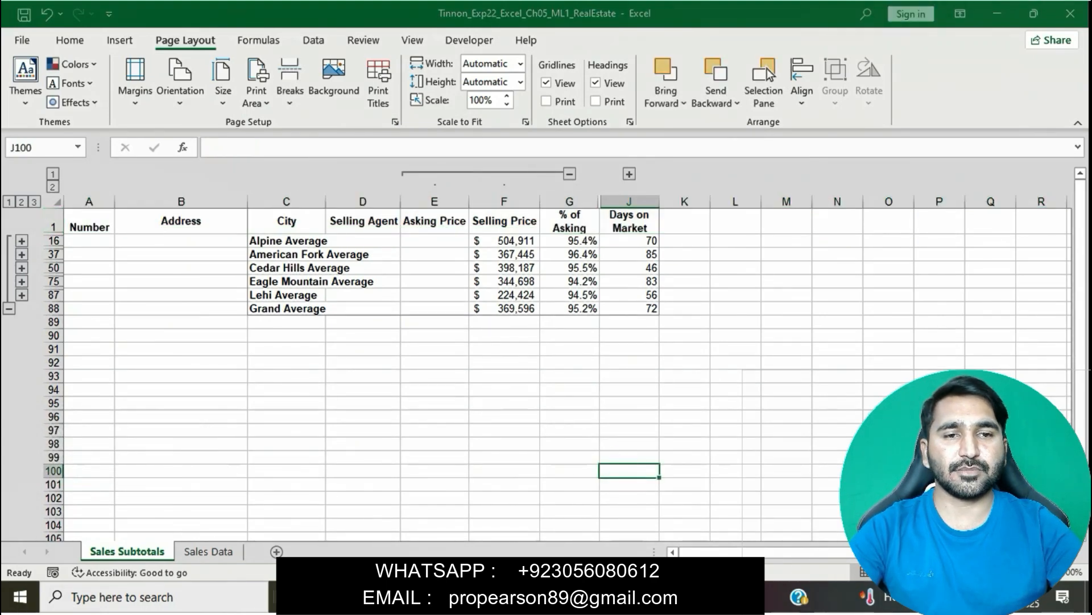
left_click(459, 262)
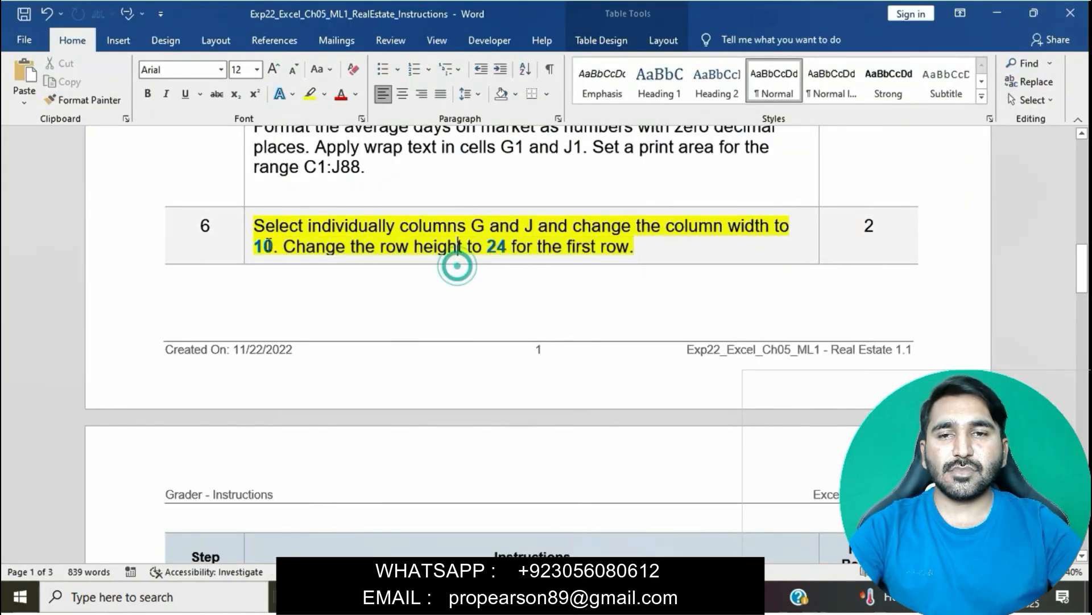
left_click(242, 229)
left_click(307, 206)
scroll(354, 274, "down", 6)
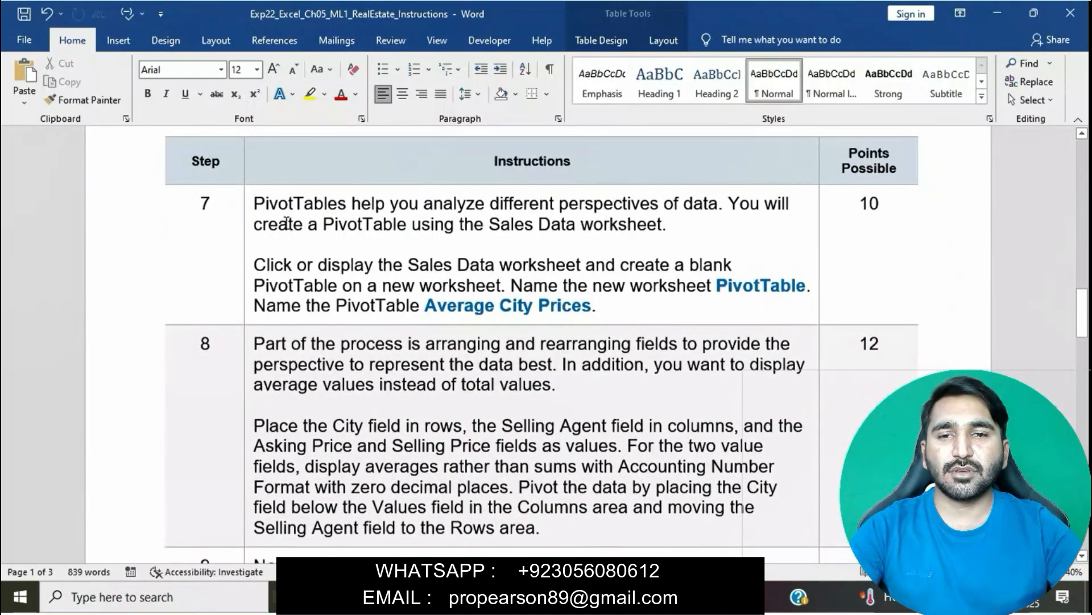
Step: Highlight the whole step 7 instruction text in yellow in the Word document
left_click(249, 215)
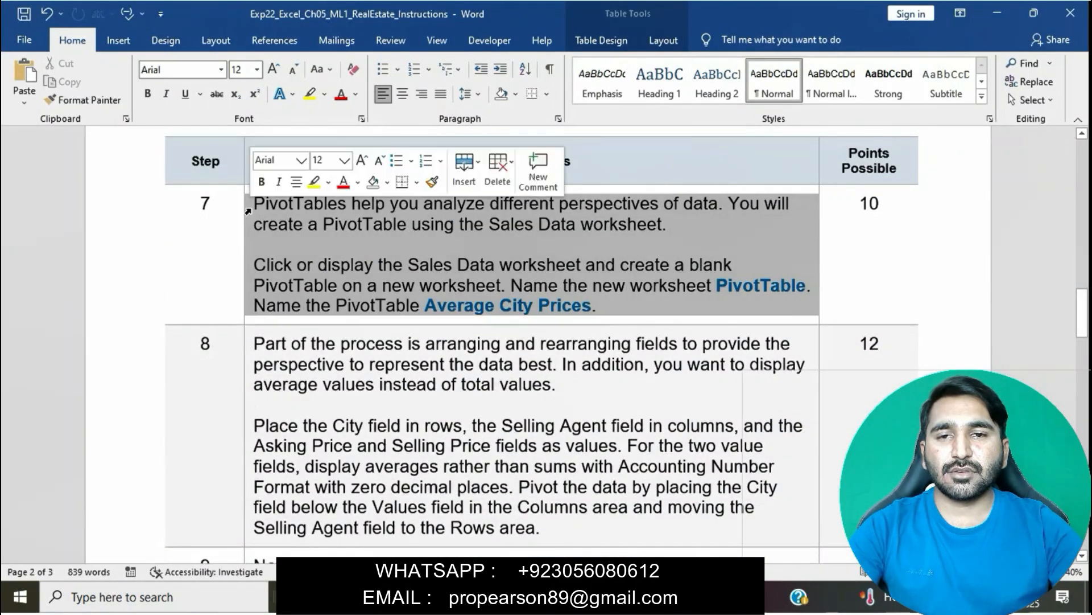
left_click(314, 181)
left_click(412, 276)
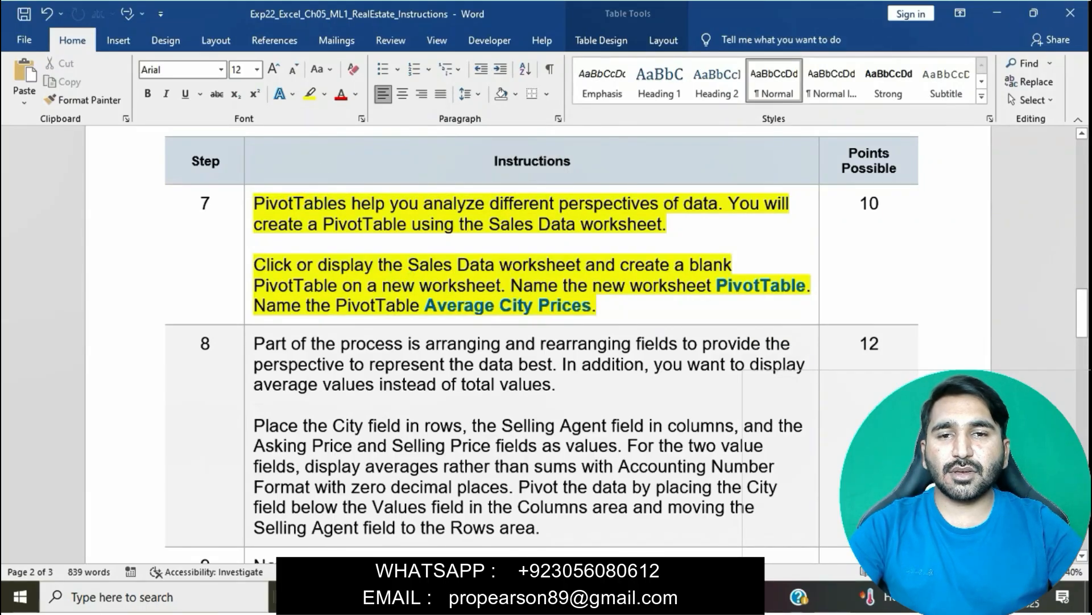
left_click(512, 597)
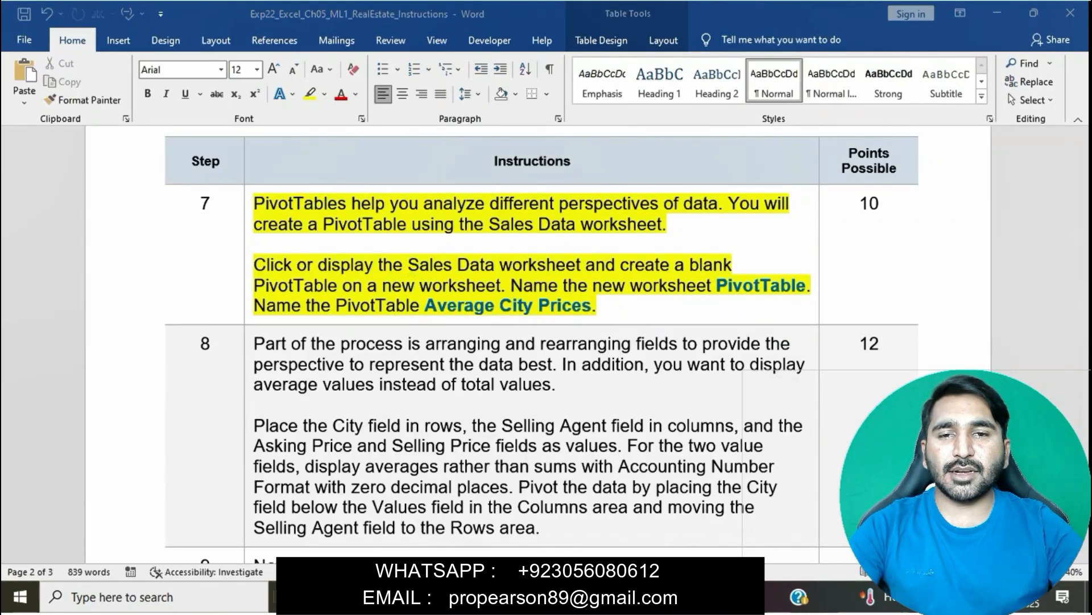
left_click(688, 347)
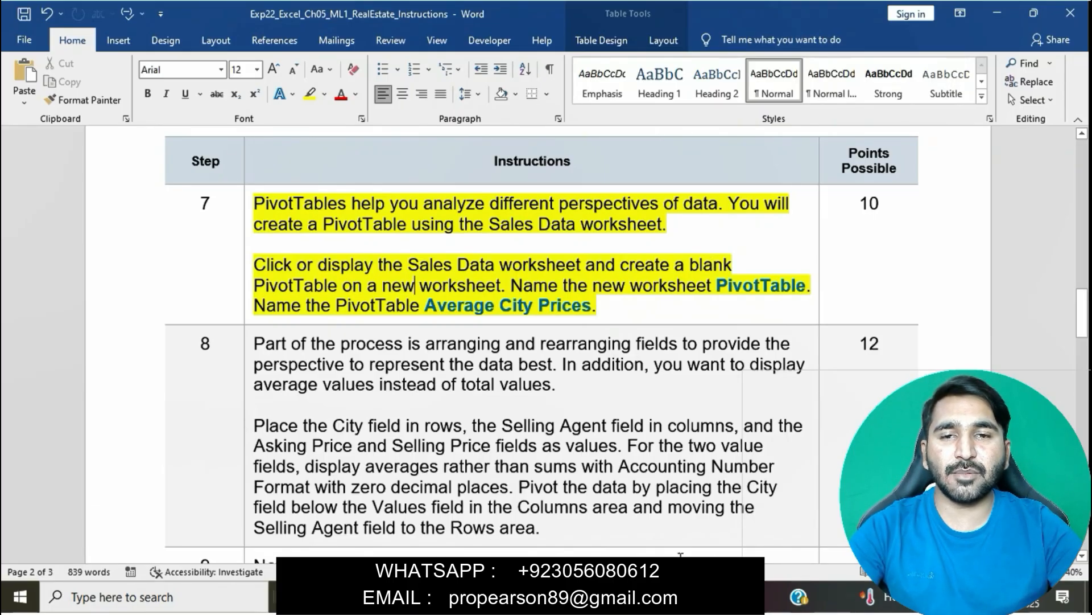
Step: Switch to Excel and create a blank PivotTable on a new worksheet from the Sales Data range A3:H84
key("alt+Tab")
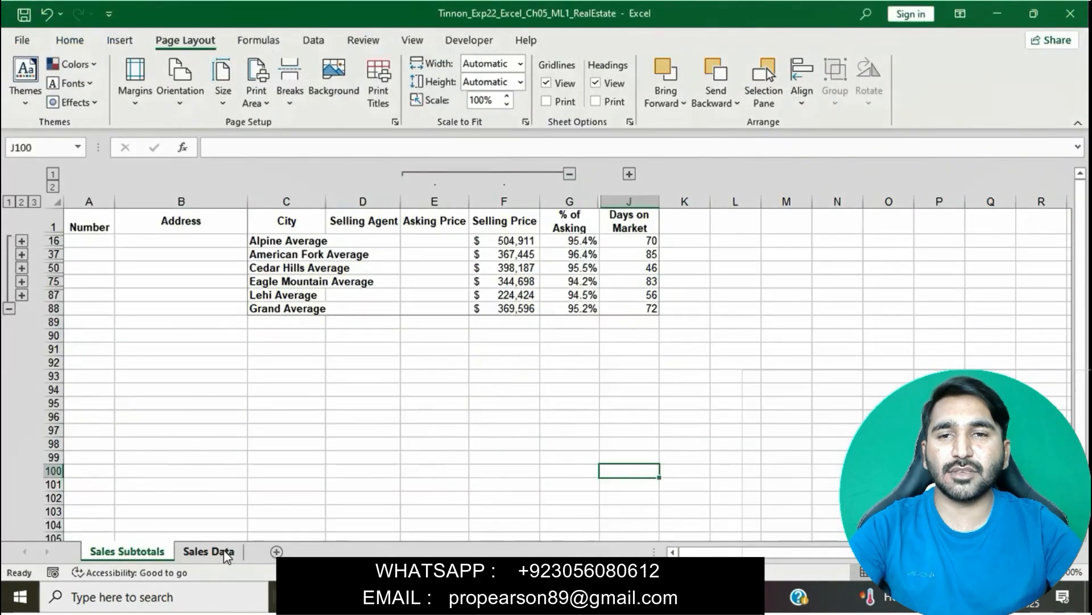
left_click(209, 551)
left_click(177, 347)
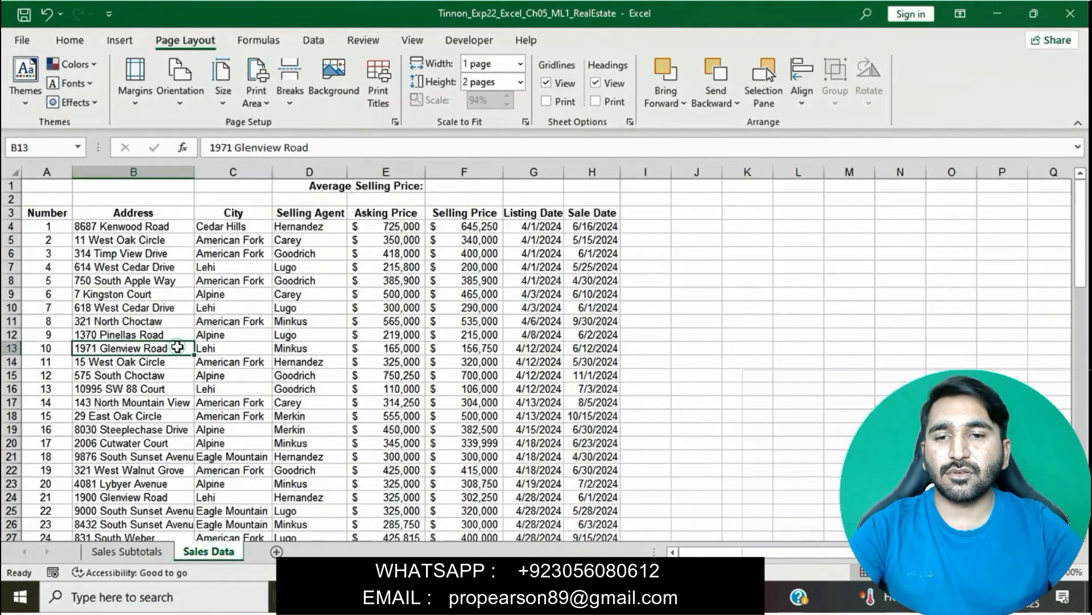
left_click(120, 40)
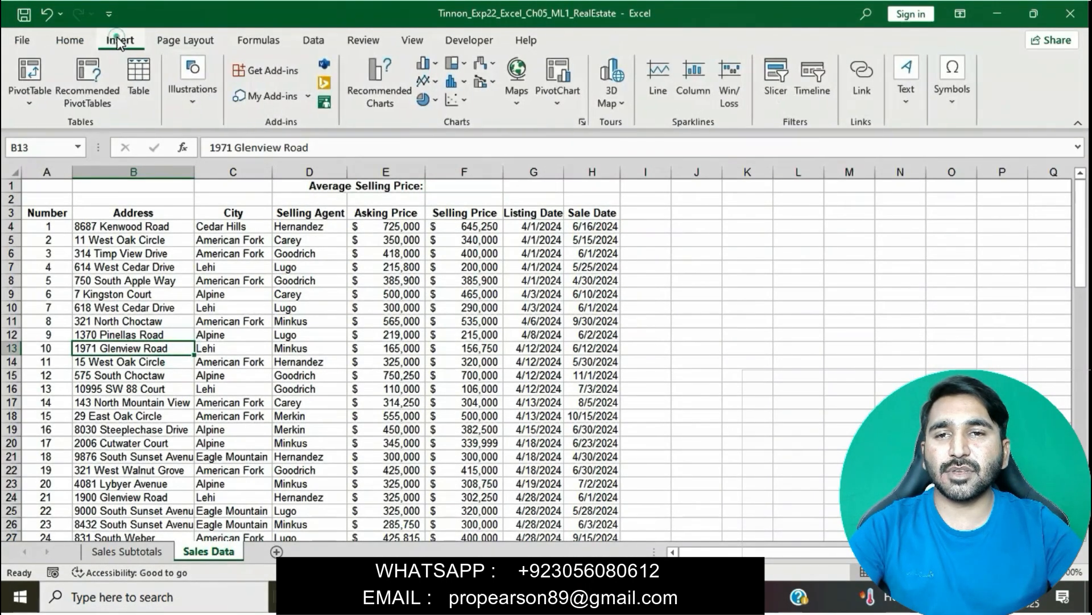
left_click(29, 77)
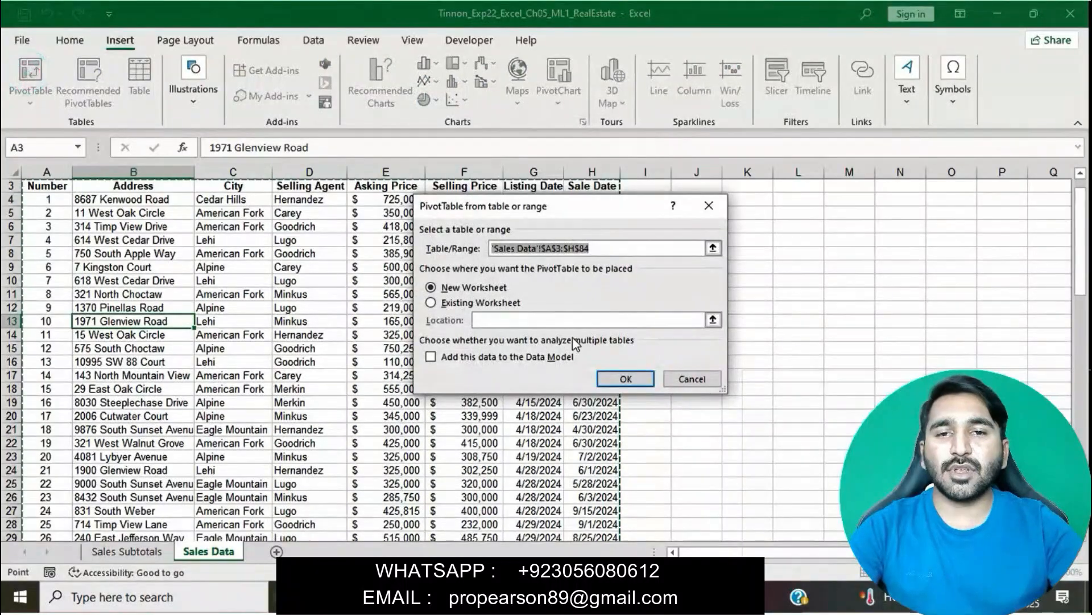
left_click(636, 376)
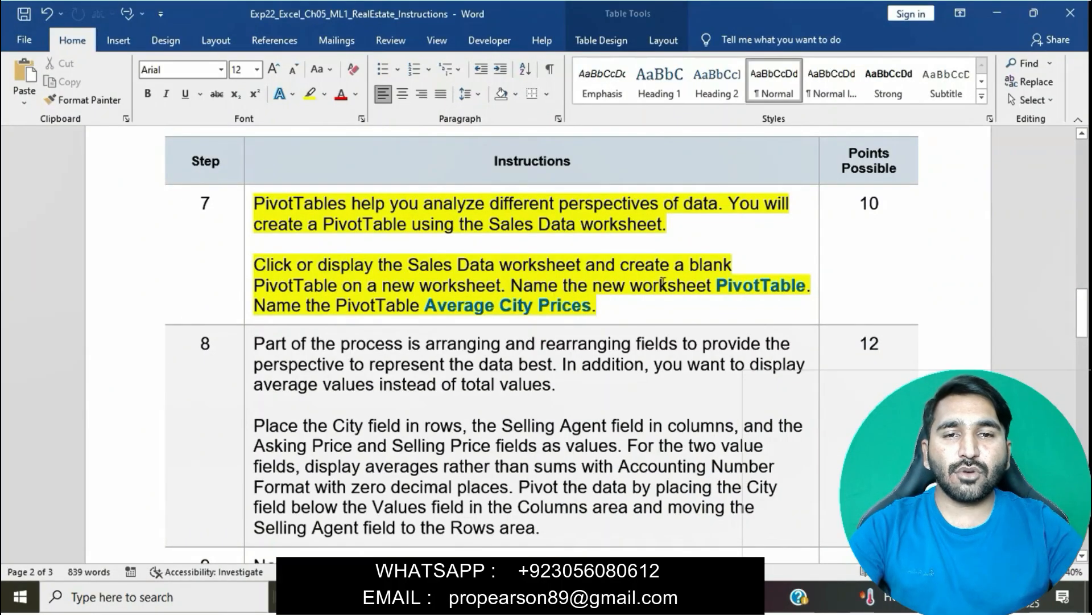
Step: Select the new sheet name in step 7 of the Word document, then rename Sheet1 in Excel as PivotTable
left_click_drag(718, 287, 803, 285)
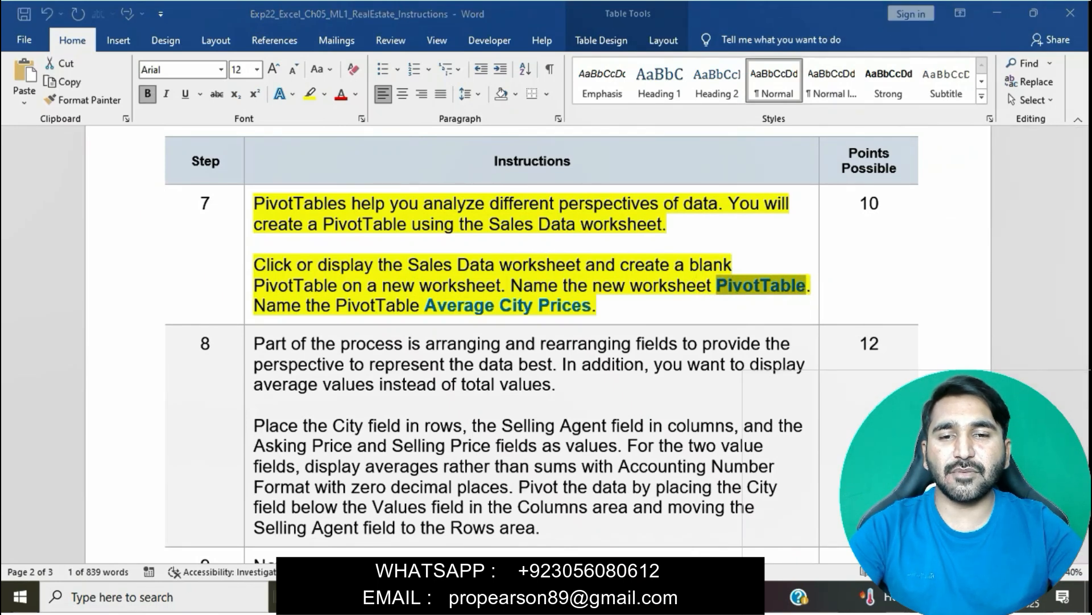
key("alt+Tab")
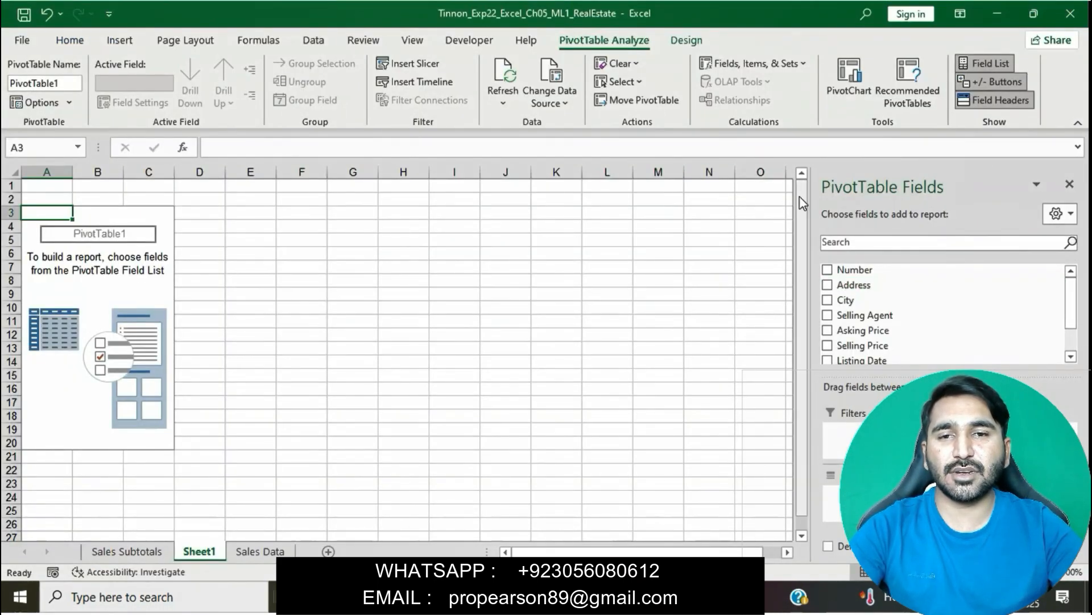
right_click(217, 549)
left_click(266, 376)
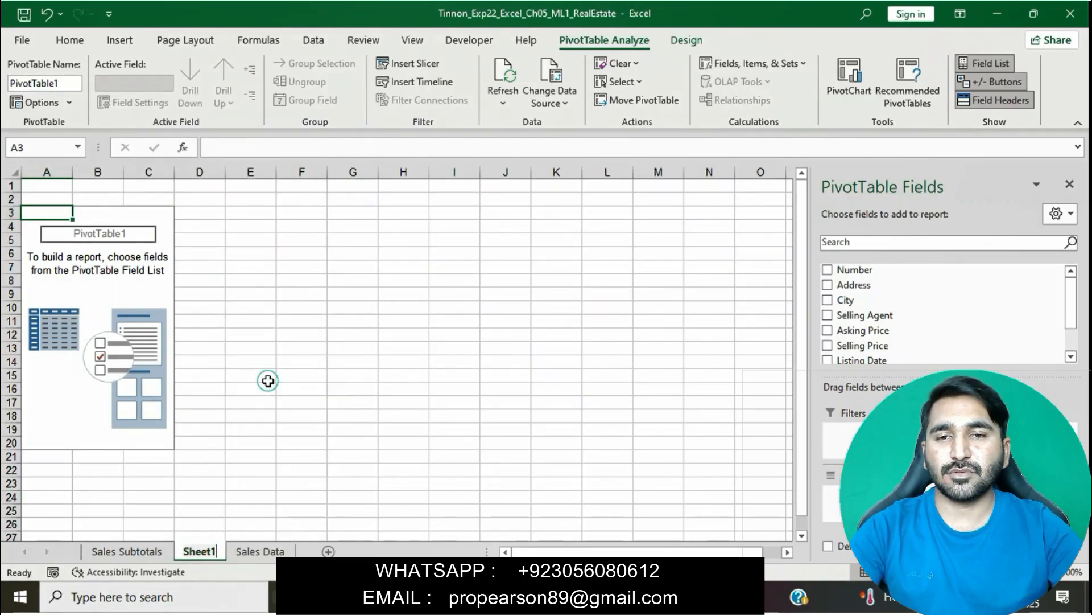
type("PivotTable")
left_click(268, 377)
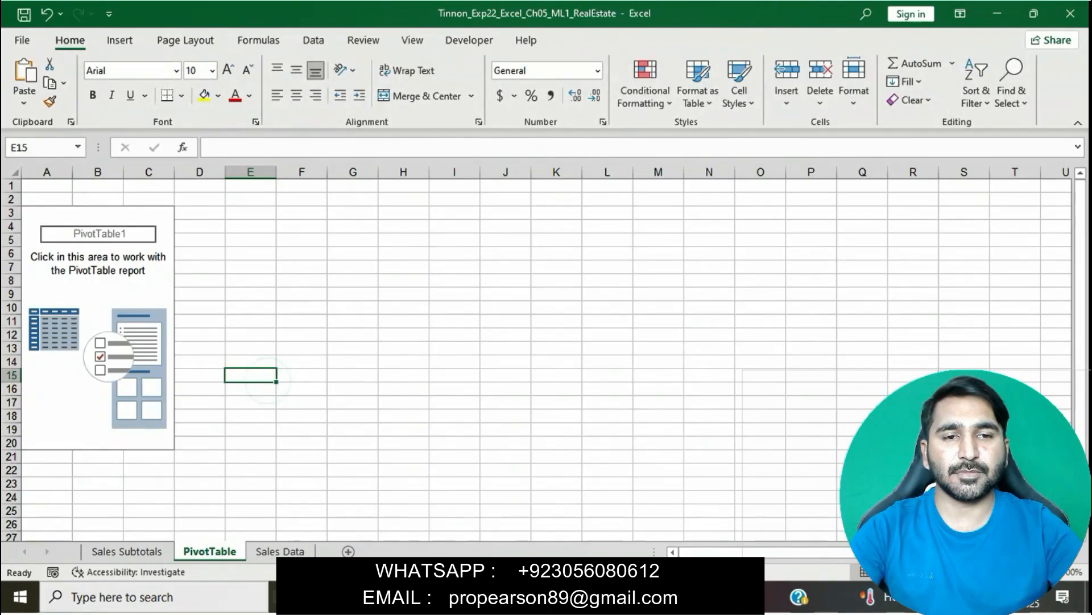
Step: Select the PivotTable name in step 7 of the Word document, then name the PivotTable in Excel Average City Prices
left_click(445, 596)
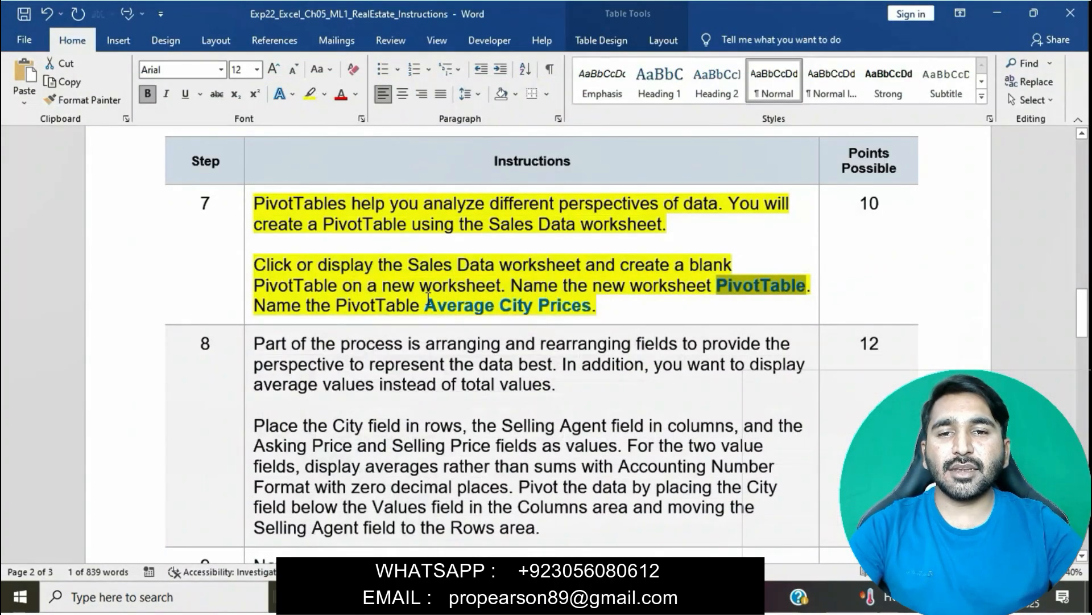
left_click_drag(428, 306, 590, 311)
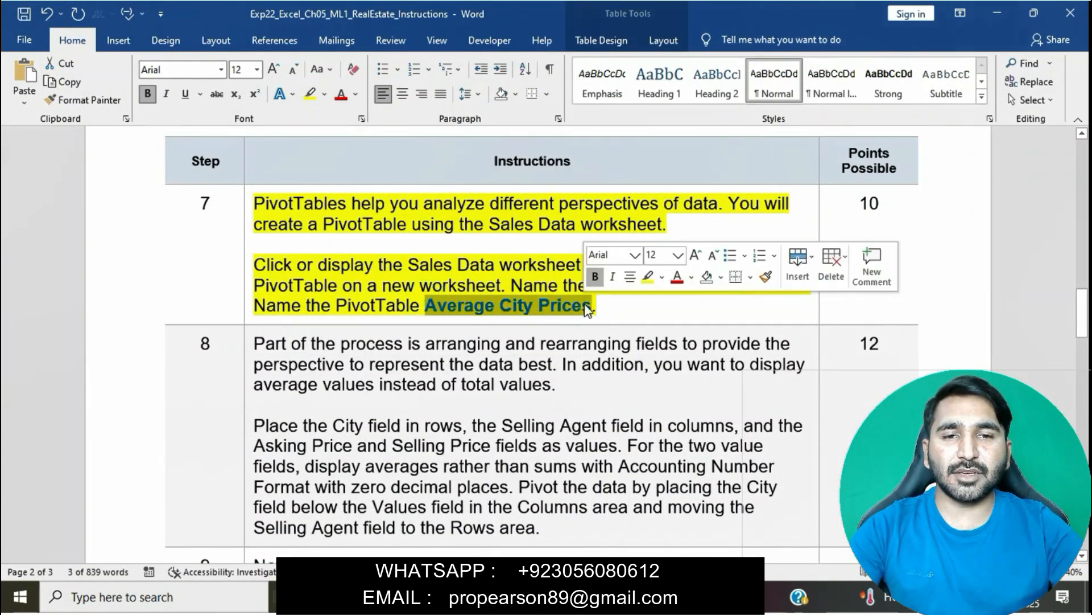
left_click(472, 597)
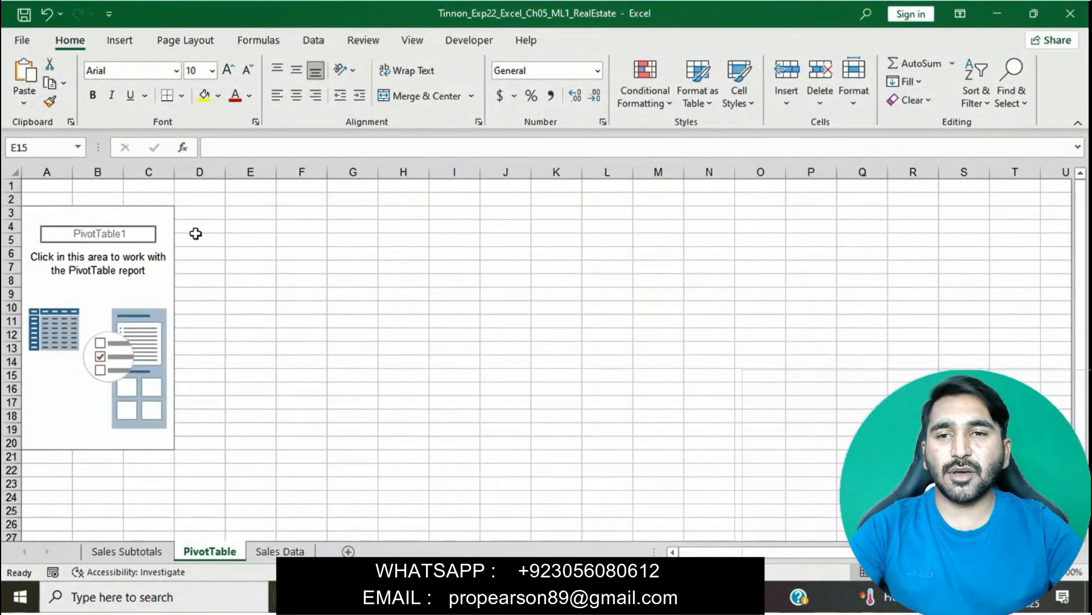
left_click(165, 214)
left_click(608, 43)
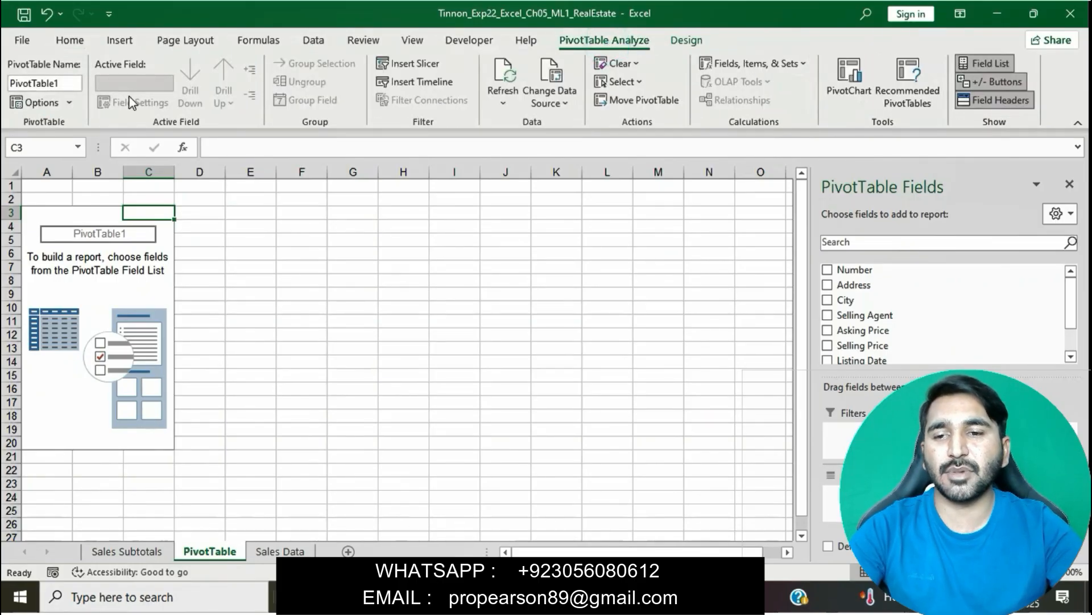
left_click(73, 83)
type("Average City Prices")
key("Return")
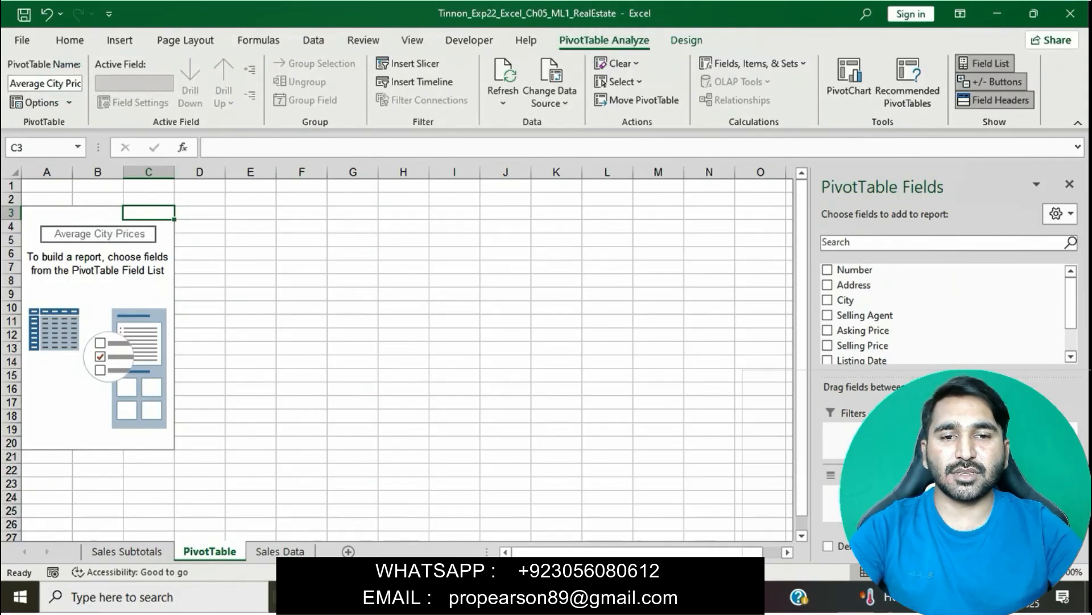
Step: Switch to the Word instructions and remove the yellow highlight from step 7
left_click(615, 596)
left_click(582, 223)
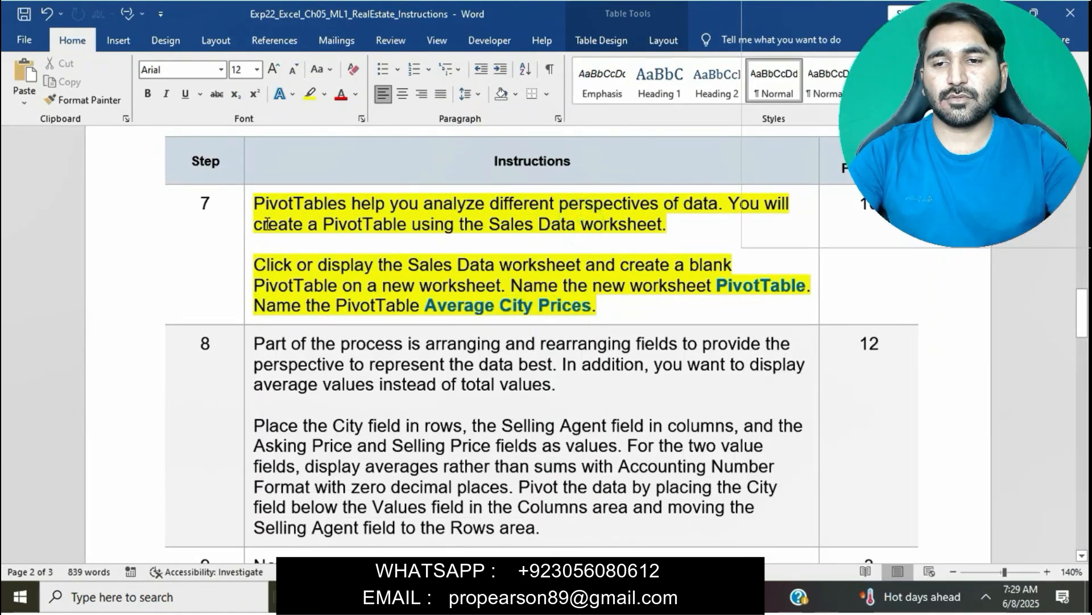
left_click(246, 205)
left_click(314, 188)
Step: Highlight the whole step 8 instruction text in yellow
scroll(384, 290, "down", 3)
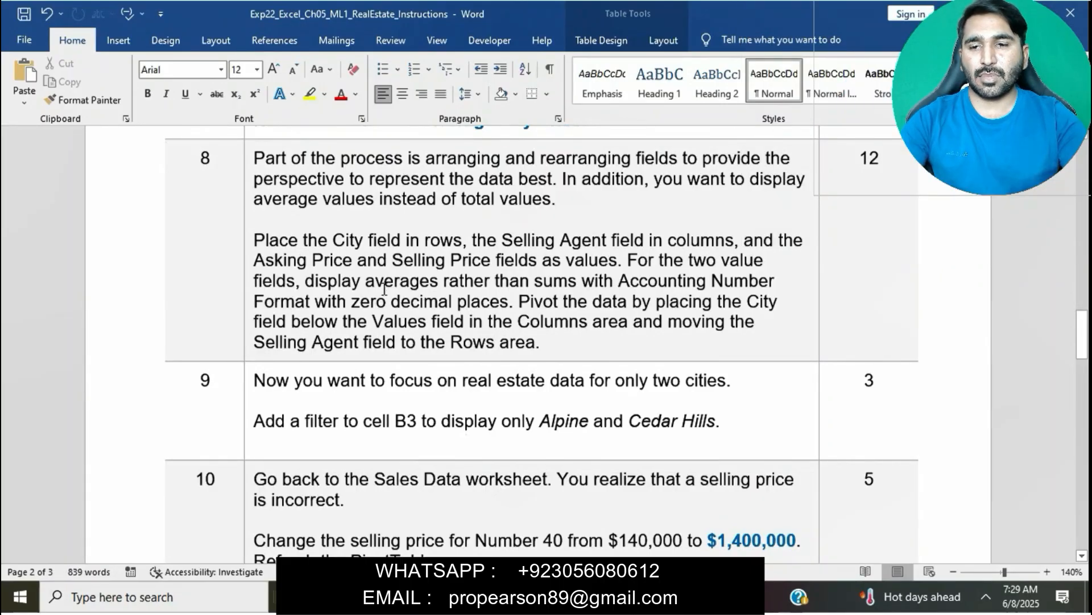
left_click(251, 156)
left_click(313, 133)
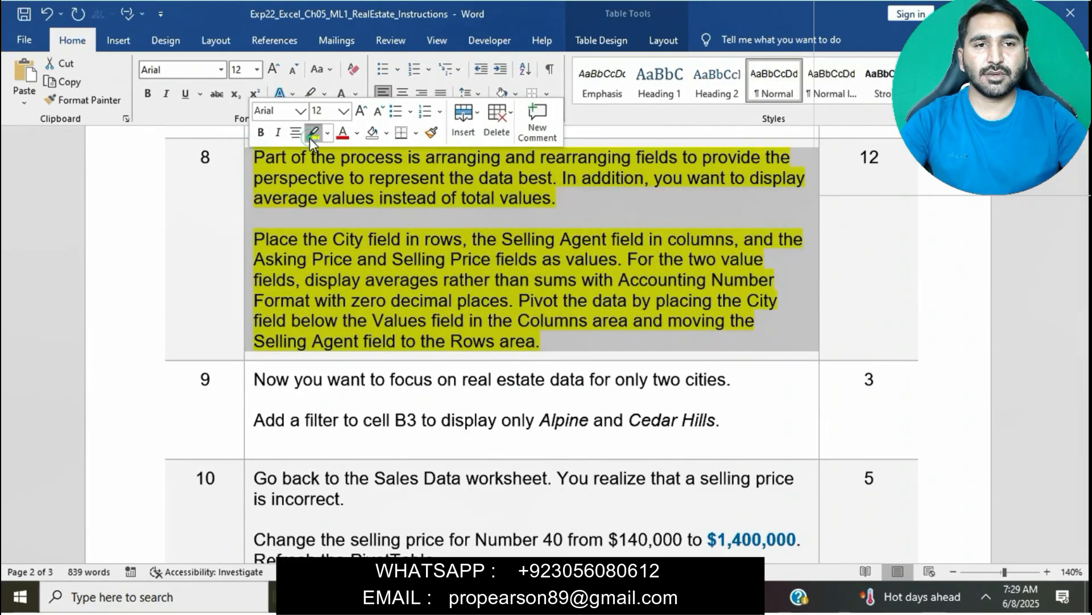
left_click(332, 177)
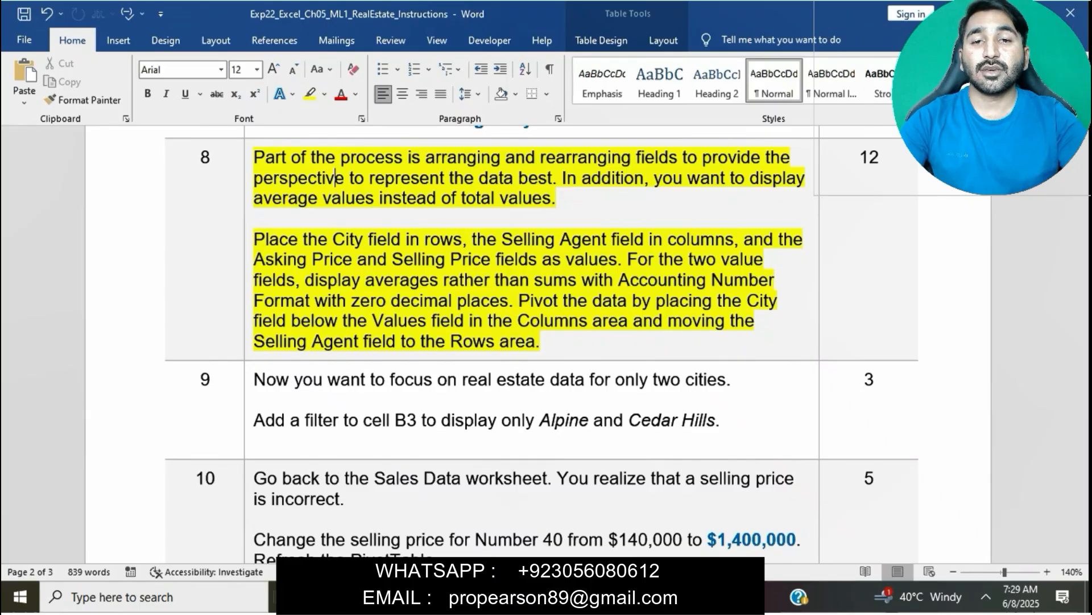
Step: Switch to Excel and place the City field in the PivotTable's Rows area, checking the step 8 instructions in Word
key("alt+Tab")
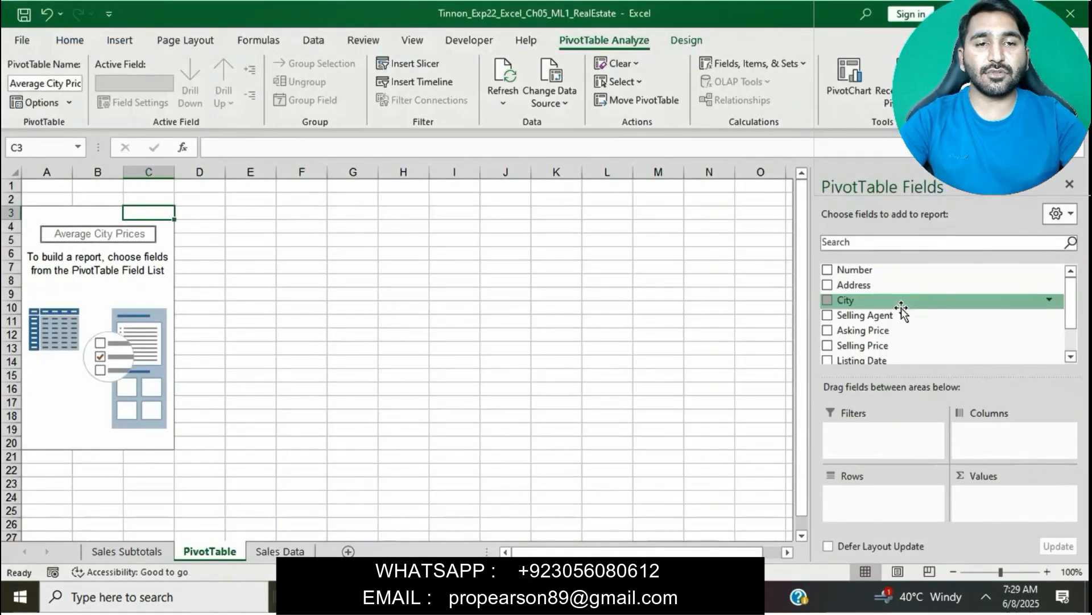
left_click_drag(904, 311, 879, 498)
key("alt+Tab")
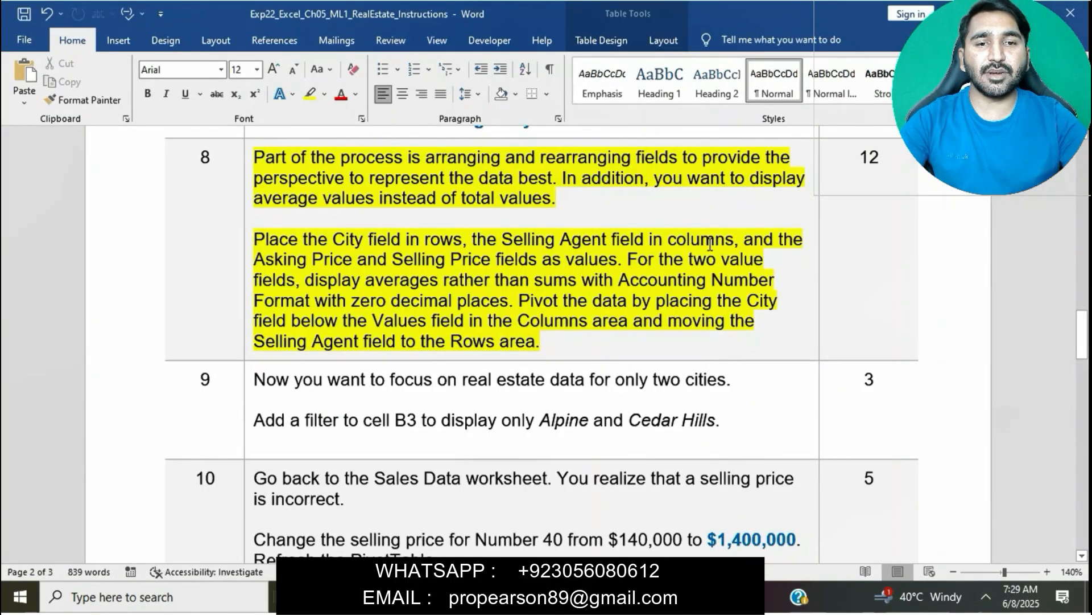
key("alt+Tab")
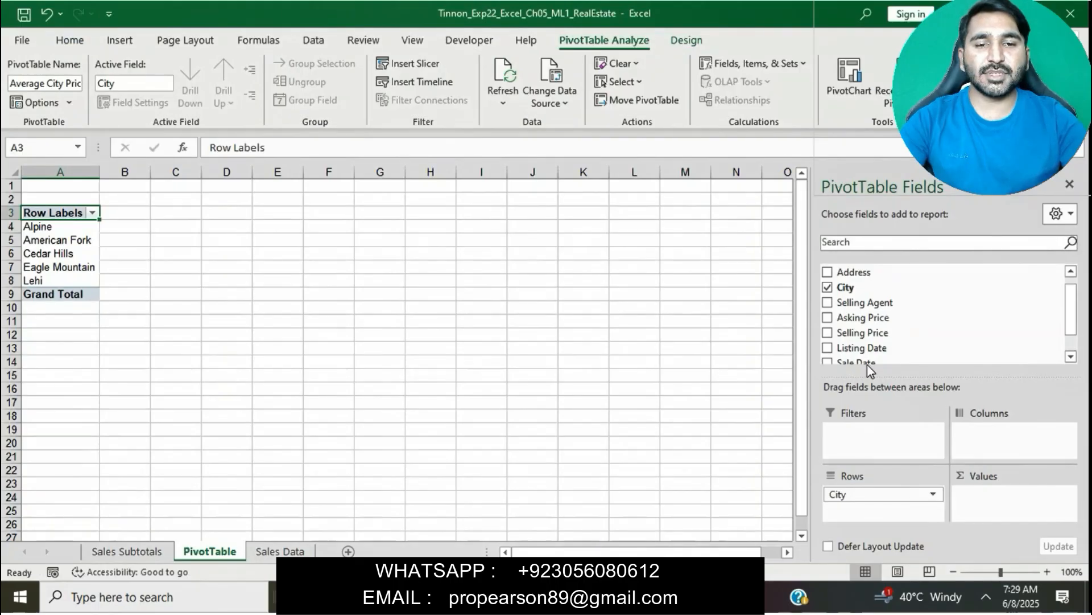
left_click_drag(874, 335, 999, 436)
key("alt+Tab")
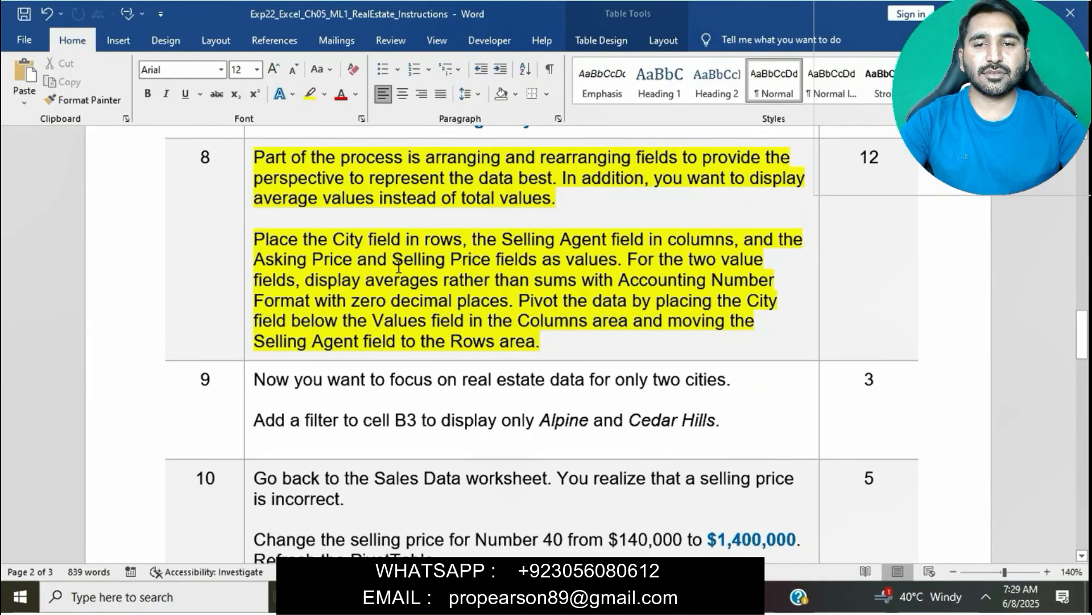
key("alt+Tab")
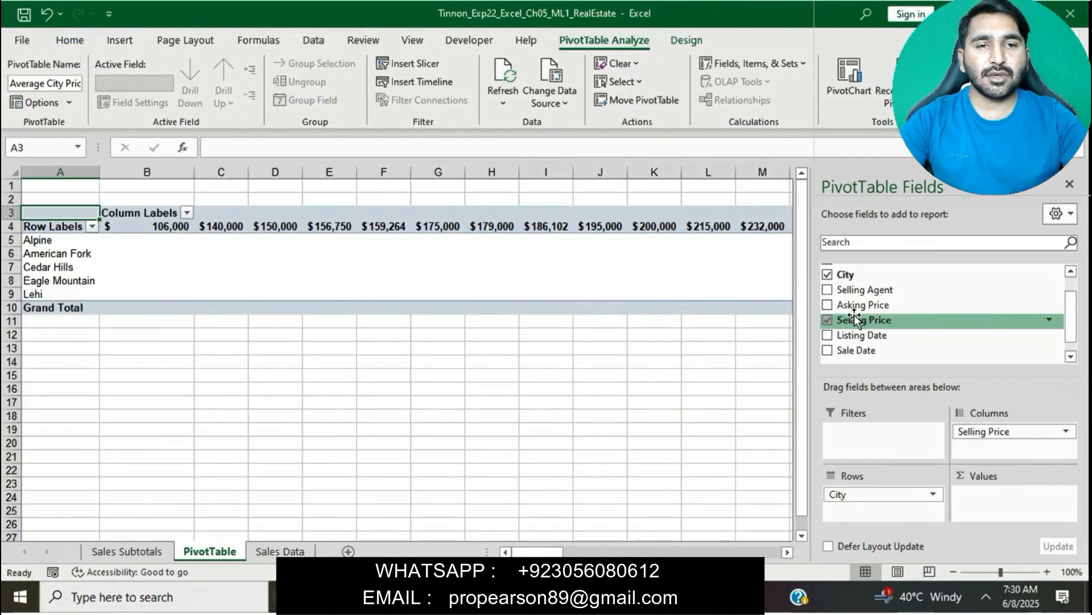
left_click_drag(850, 305, 1021, 508)
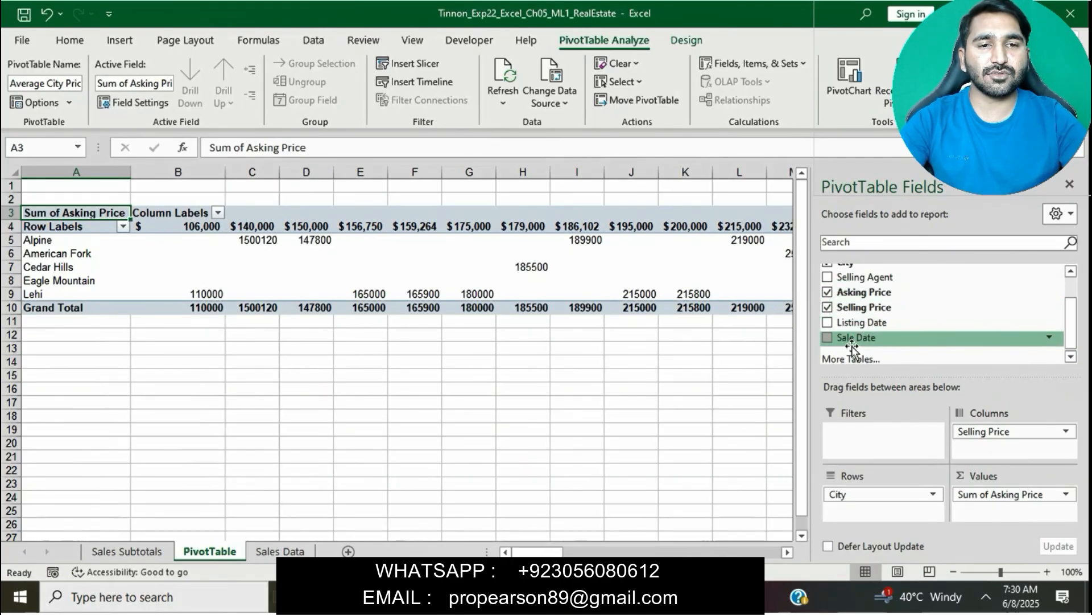
key("alt+Tab")
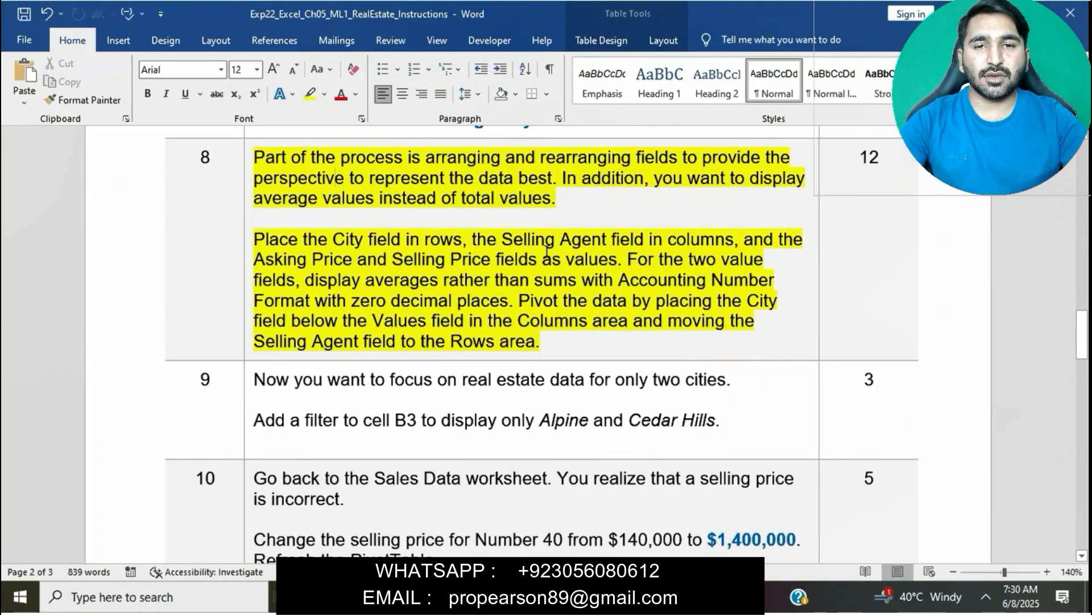
key("alt+Tab")
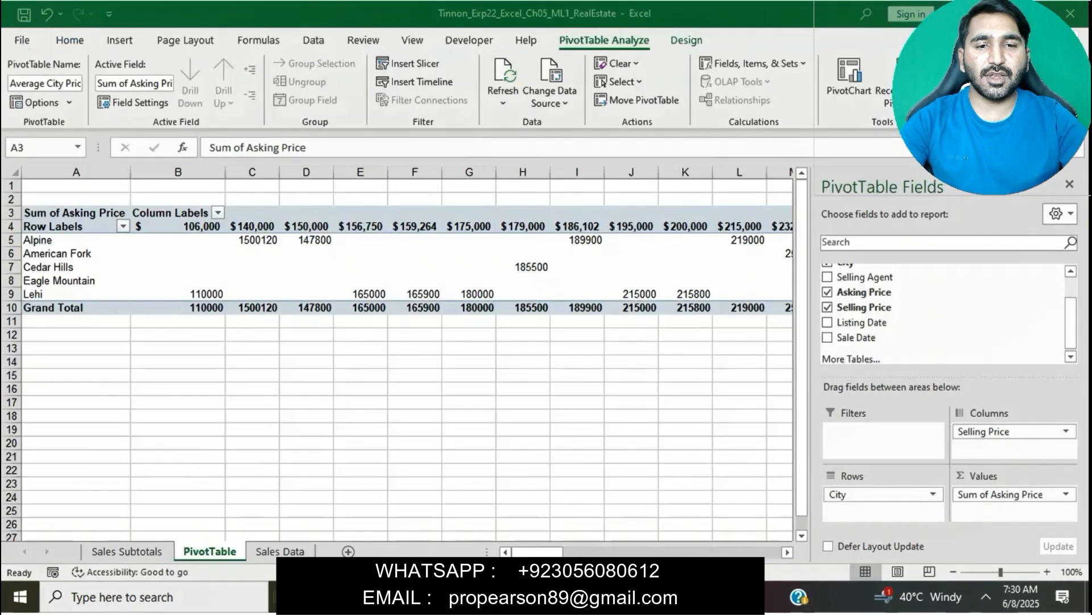
left_click_drag(1012, 434, 1002, 504)
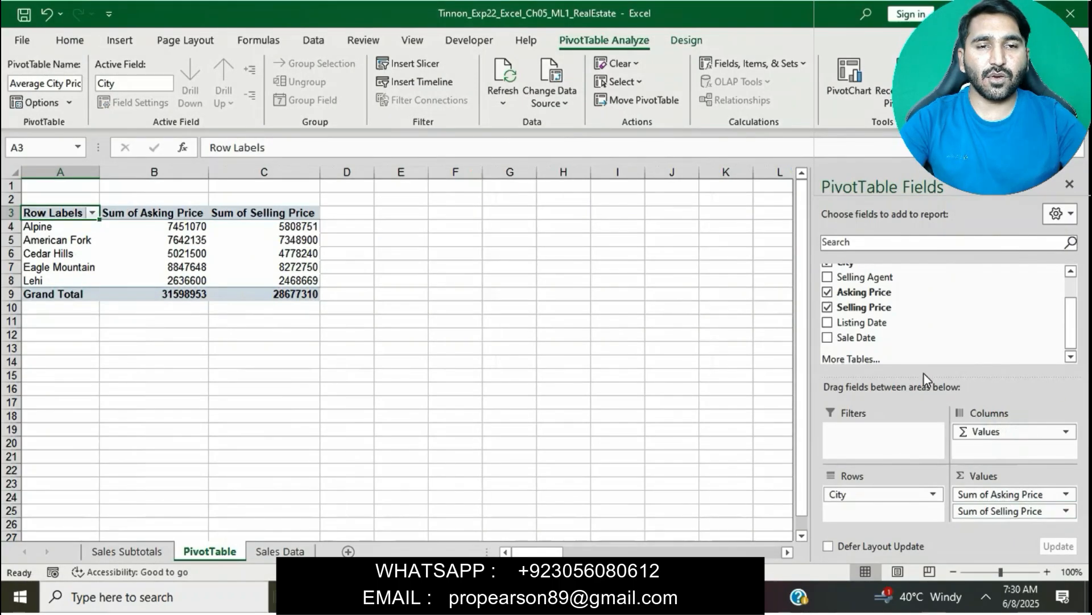
left_click(1067, 433)
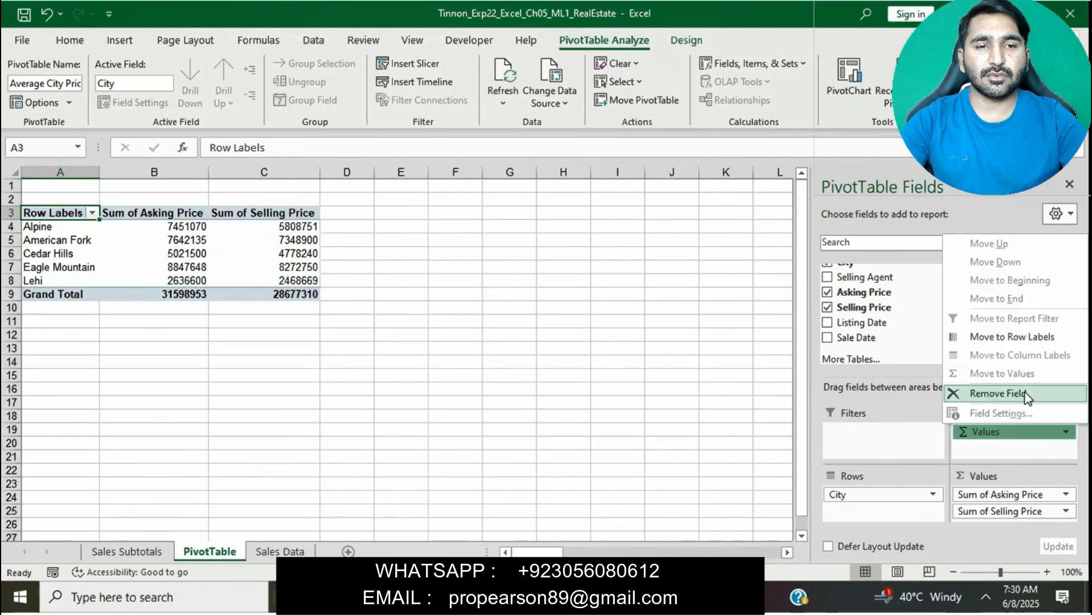
left_click(1023, 392)
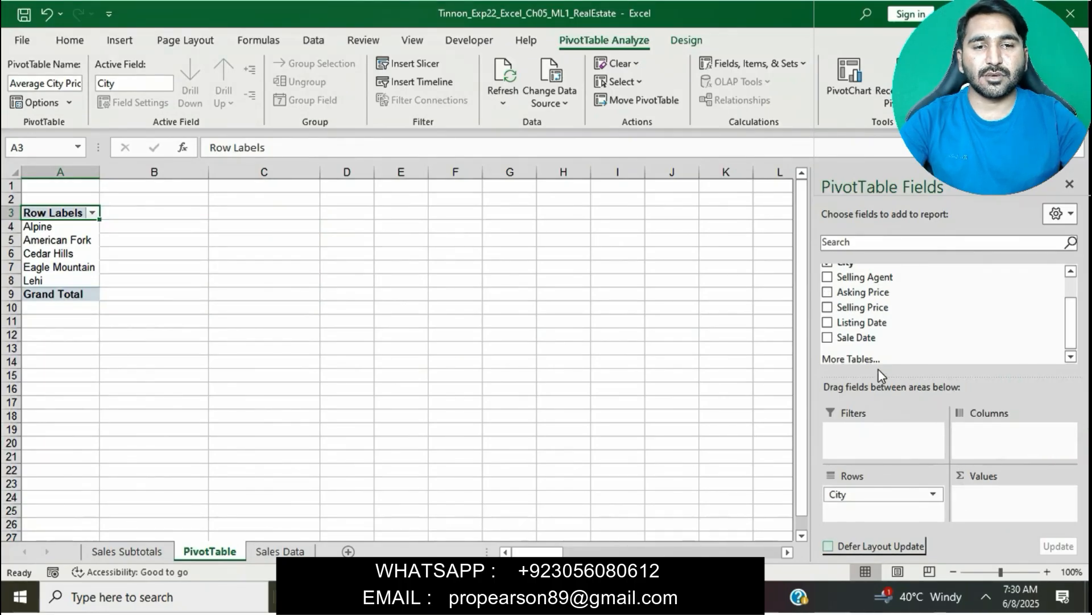
Step: Add the Asking Price and Selling Price fields to the PivotTable's Values area
left_click_drag(848, 294, 1019, 500)
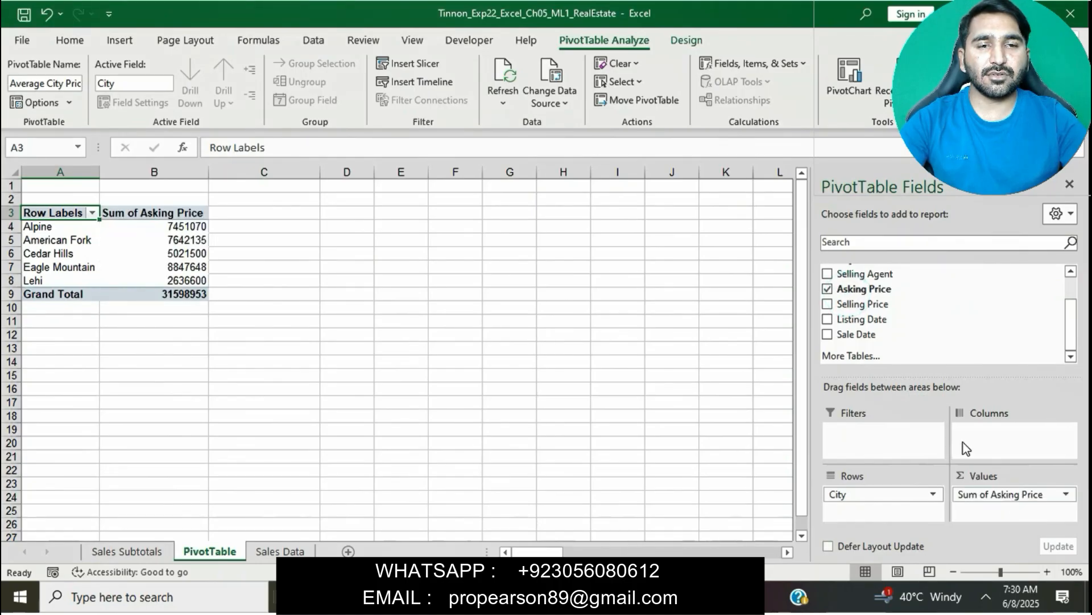
left_click(863, 306)
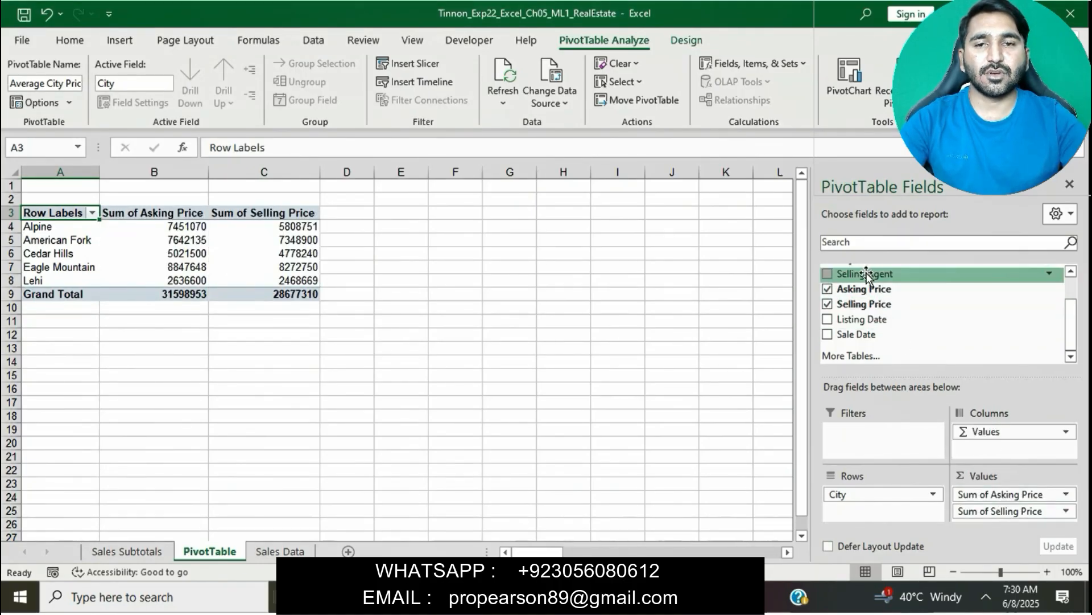
Step: Place the Selling Agent field in the PivotTable's Columns area, checking the step 8 instructions in Word
left_click_drag(867, 275, 995, 437)
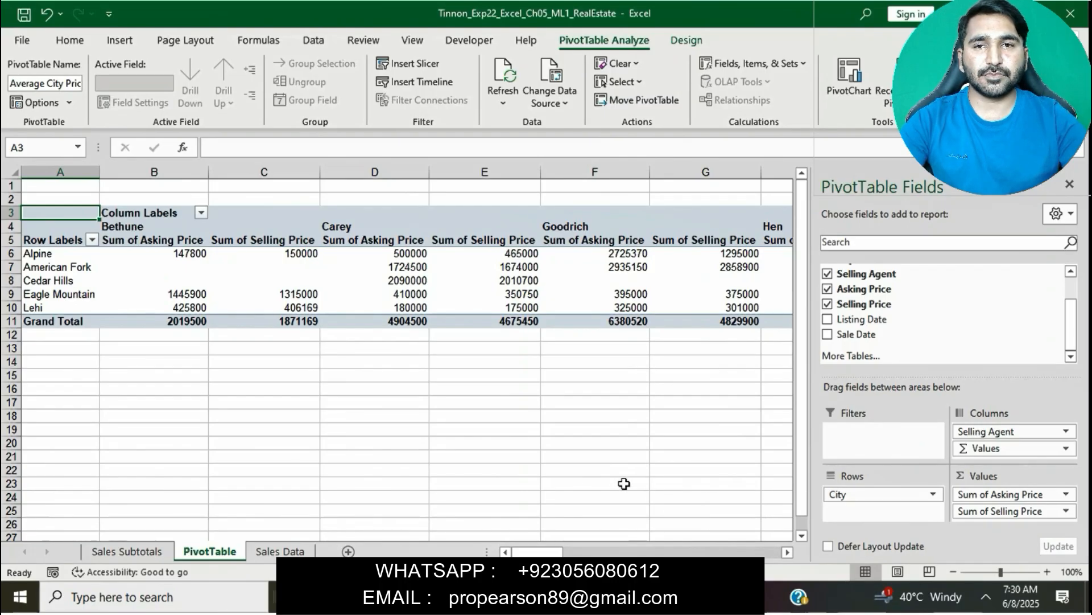
key("alt+Tab")
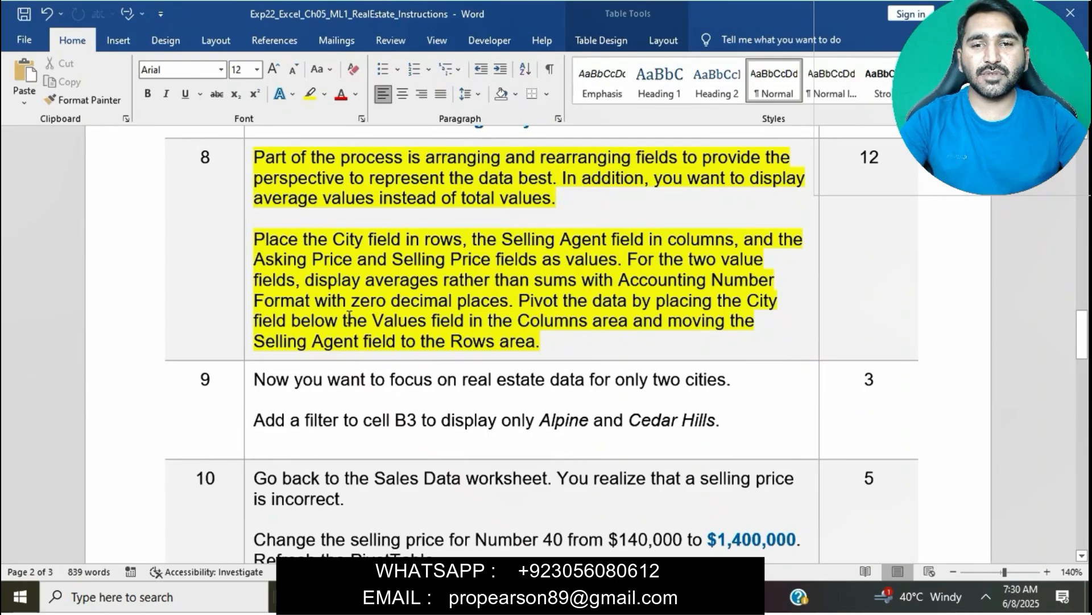
key("alt+Tab")
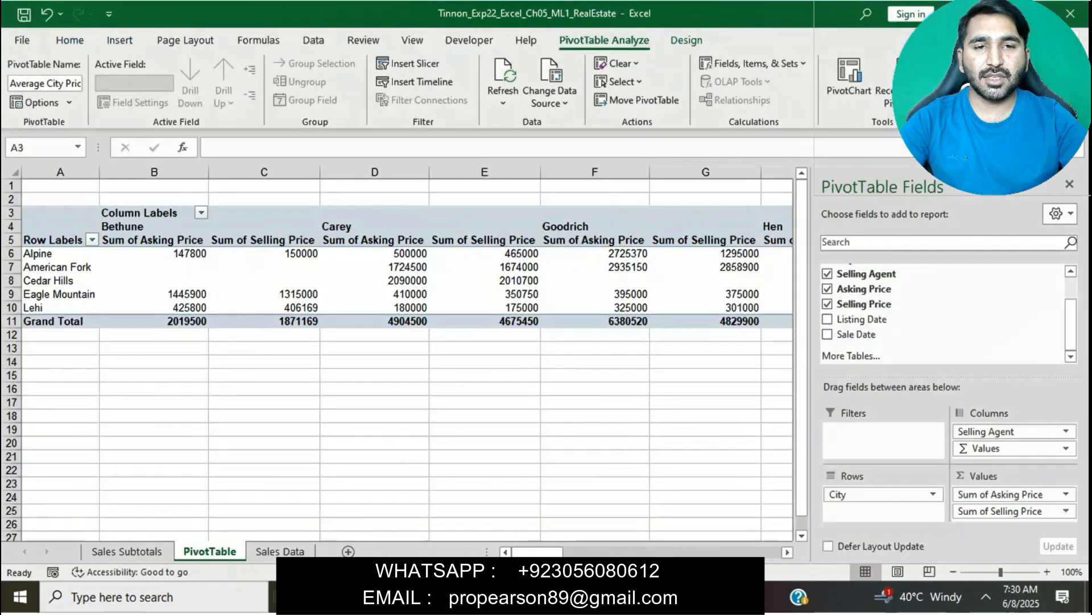
Step: Summarize the Asking Price value field by Average and format it as Accounting with 0 decimal places
left_click(1065, 499)
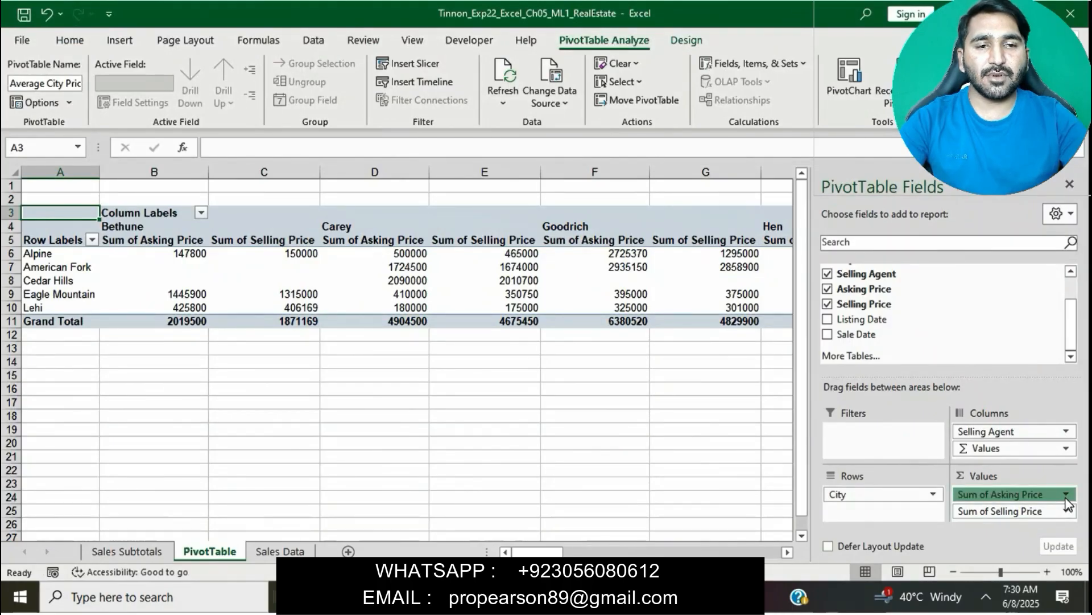
left_click(1066, 499)
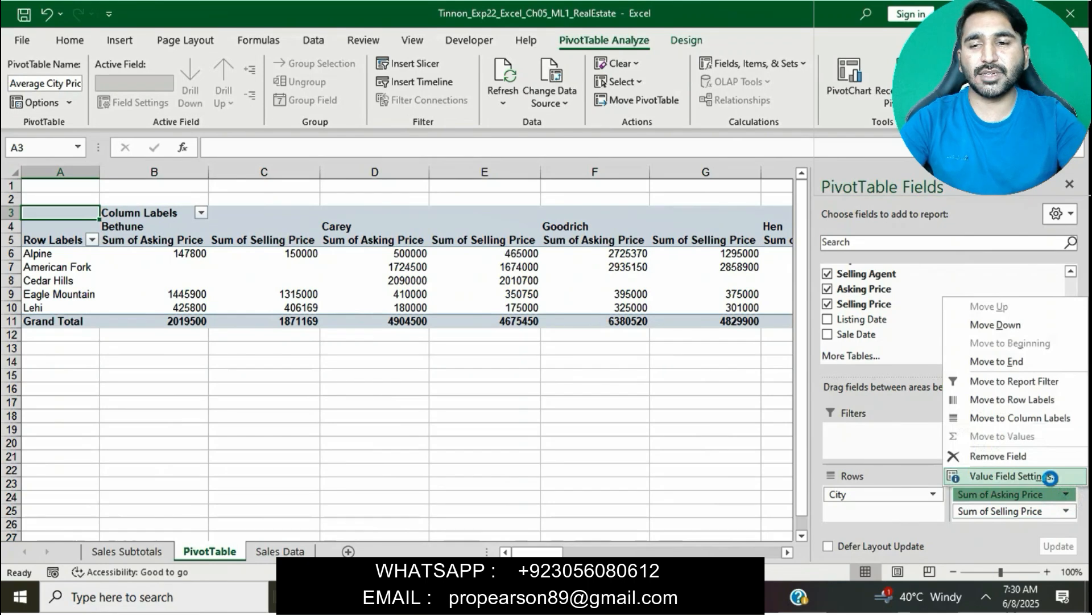
left_click(1049, 477)
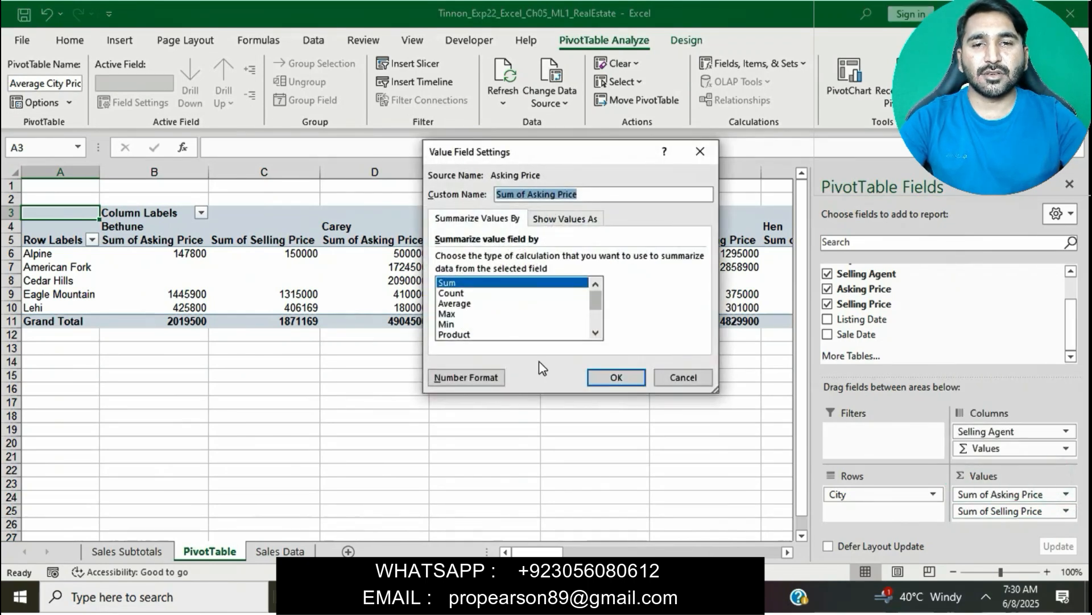
left_click(464, 303)
left_click(479, 377)
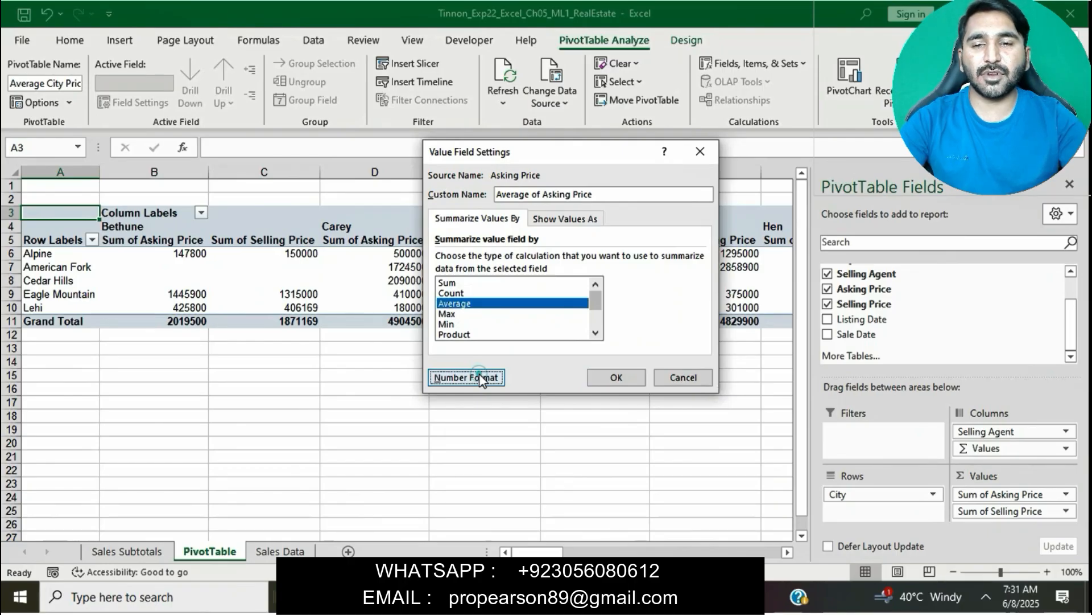
left_click(479, 377)
left_click(411, 179)
left_click(584, 186)
left_click(584, 186)
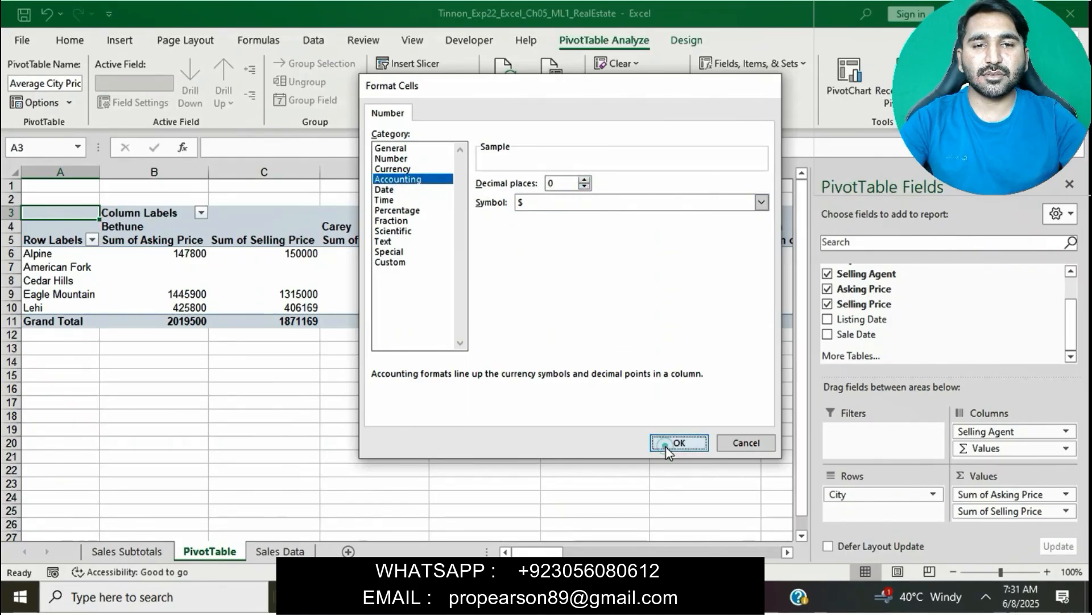
left_click(668, 444)
left_click(618, 383)
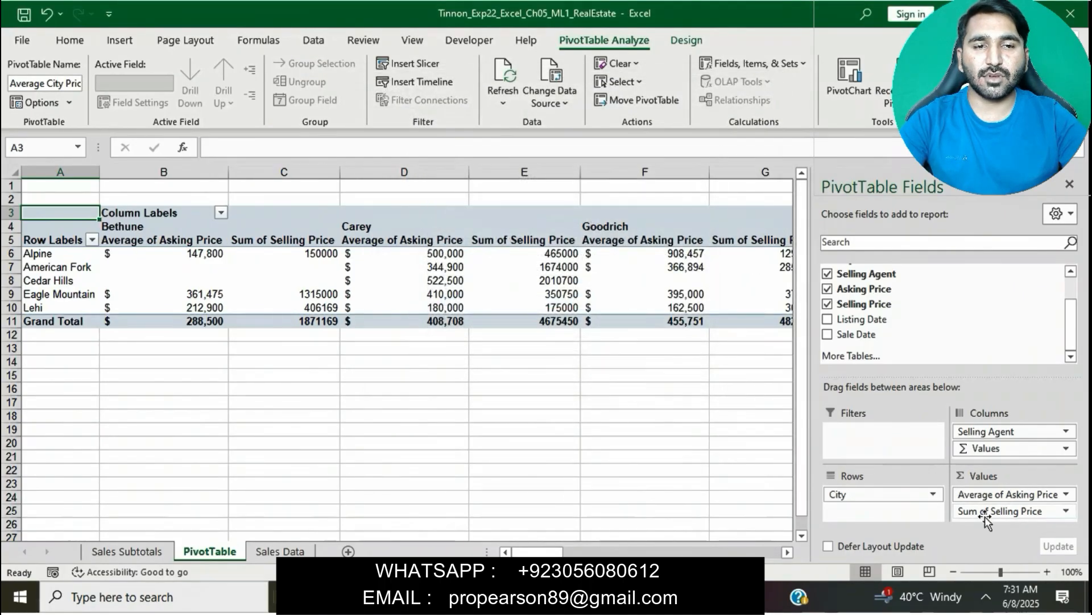
Step: Summarize the Selling Price value field by Average with Accounting number format and 0 decimal places
left_click(1069, 511)
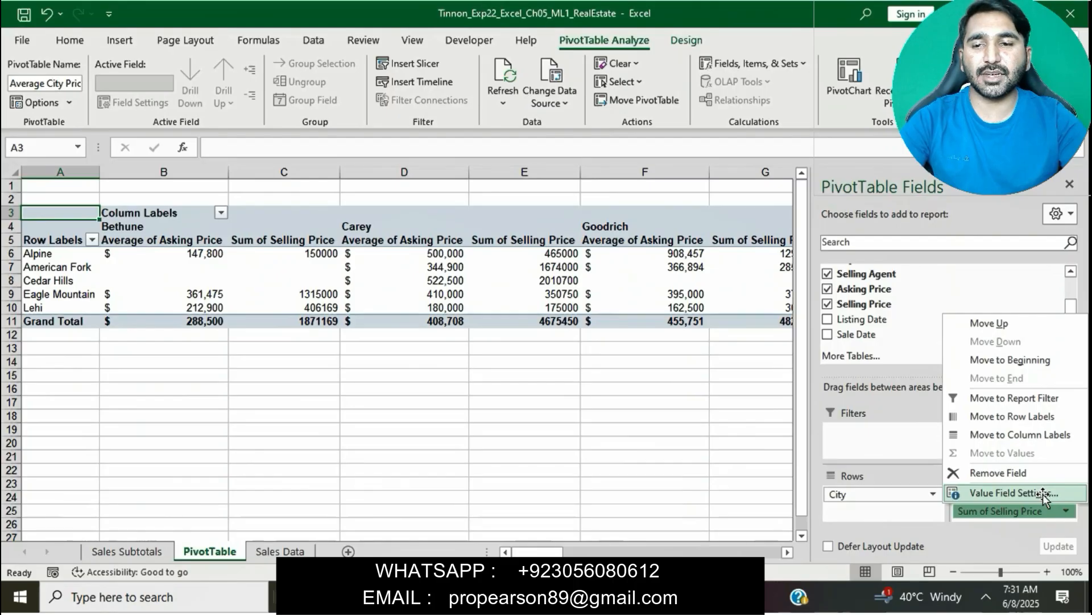
left_click(1044, 494)
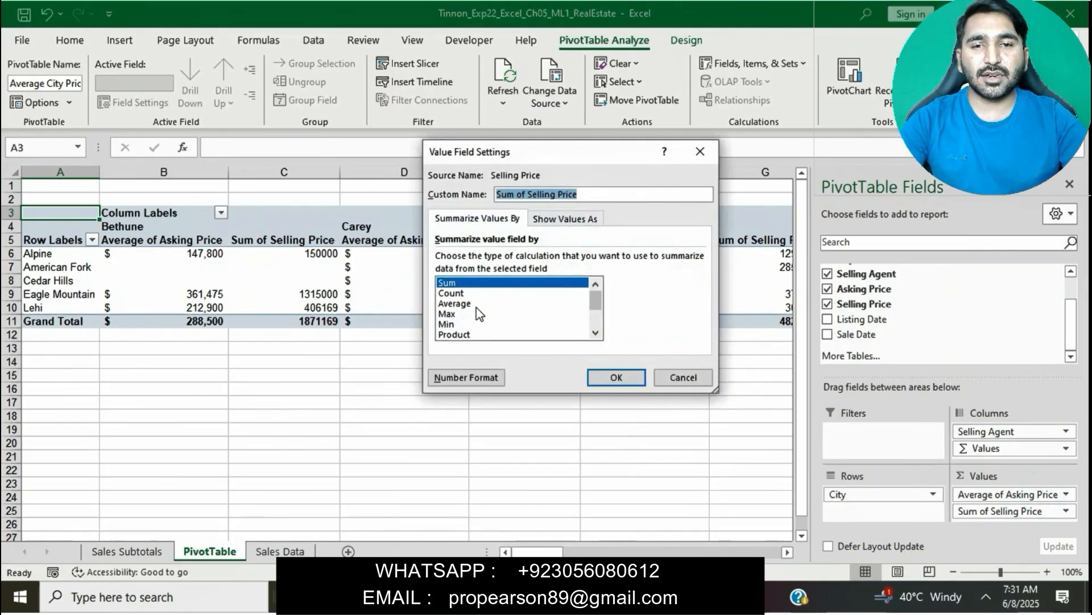
left_click(475, 304)
left_click(488, 377)
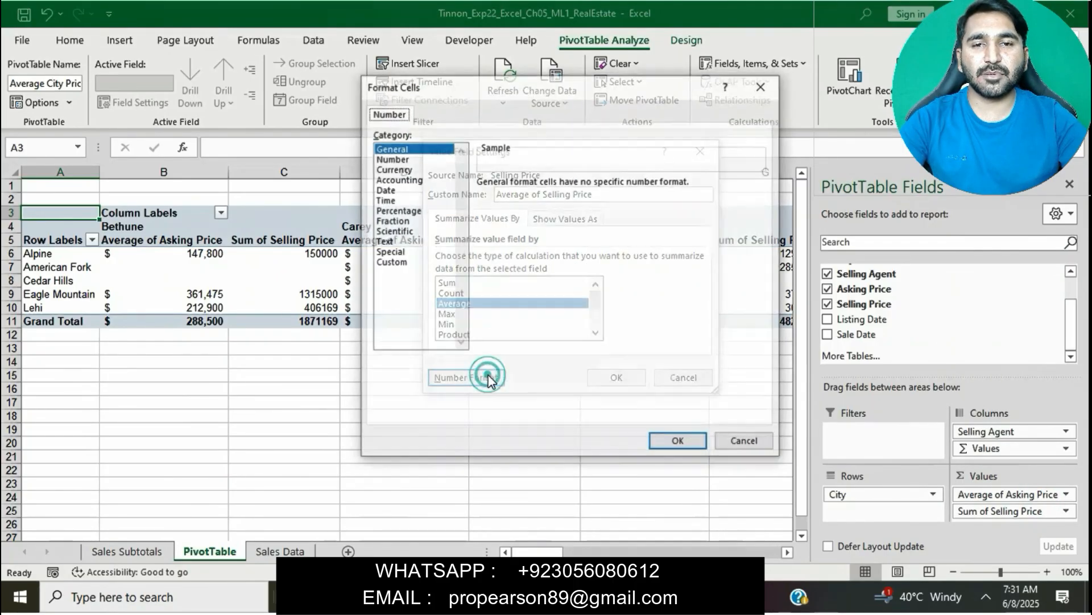
left_click(398, 179)
left_click(584, 187)
left_click(584, 186)
left_click(690, 444)
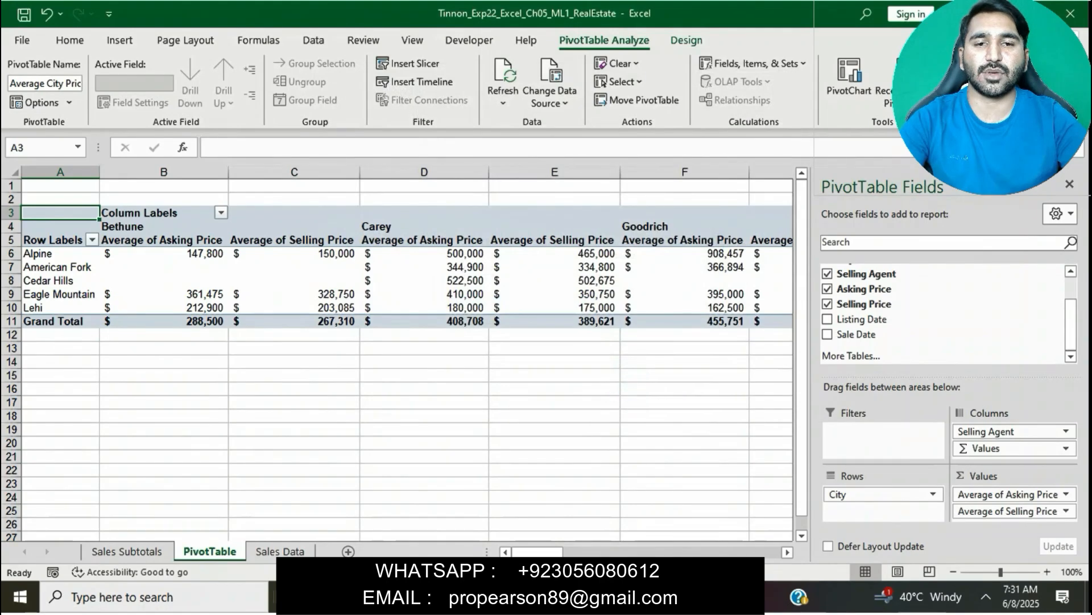
Step: Check step 8 in Word, then pivot the data in Excel: City below Values in Columns, Selling Agent in Rows
key("alt+Tab")
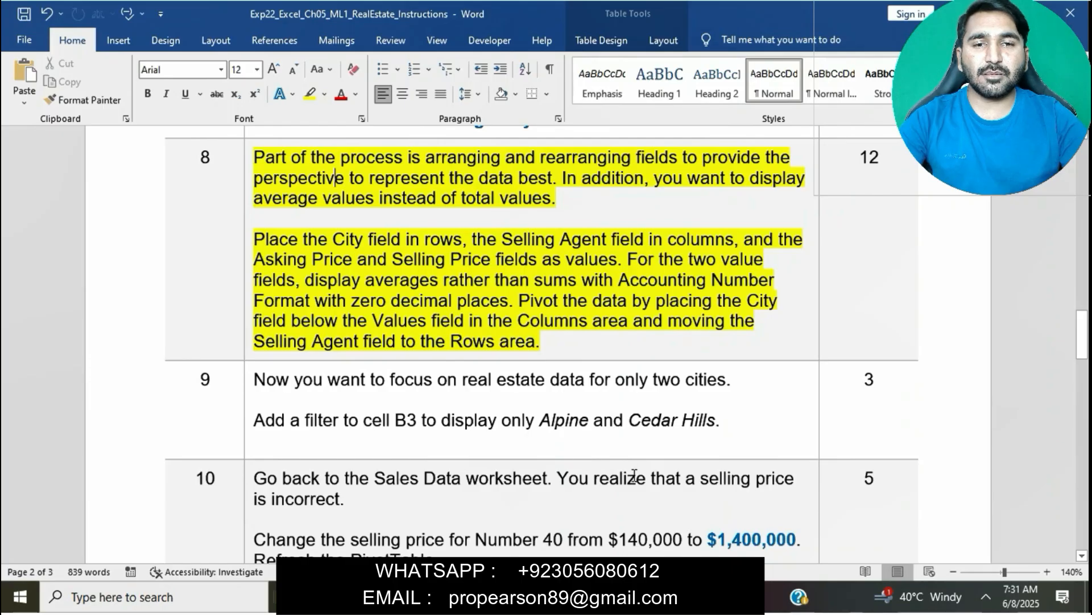
key("alt+Tab")
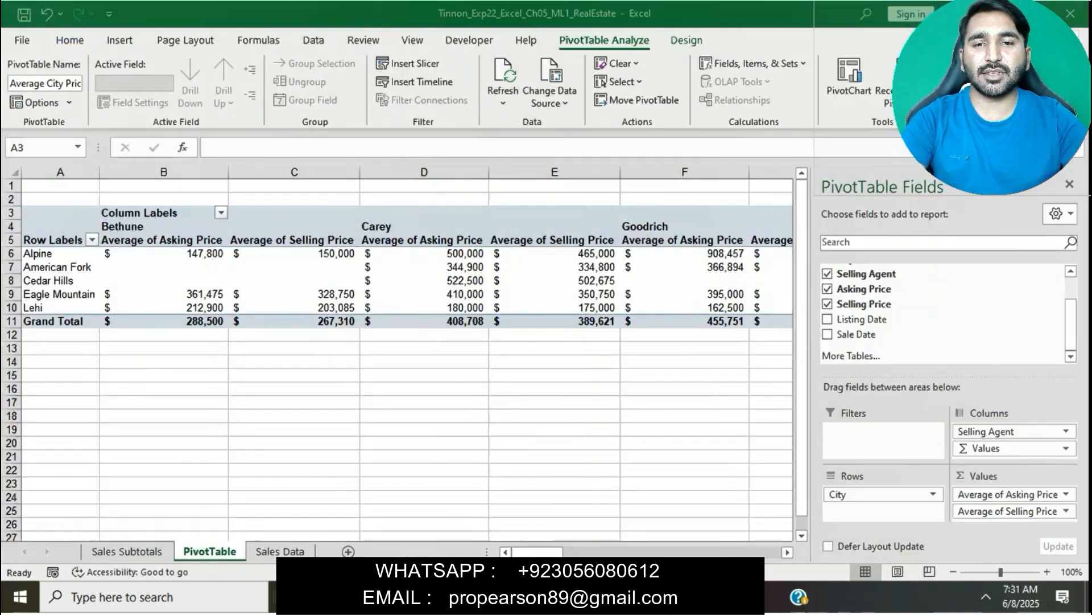
left_click_drag(860, 491, 888, 495)
Step: Switch to the Word instructions and remove the yellow highlight from step 8
key("alt+Tab")
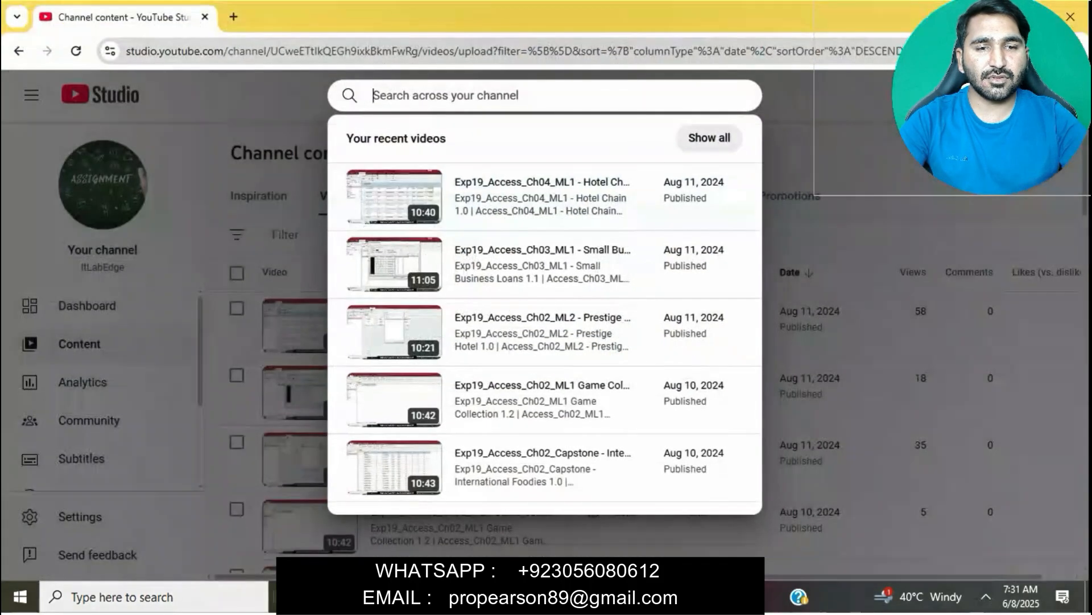
key("alt+Tab")
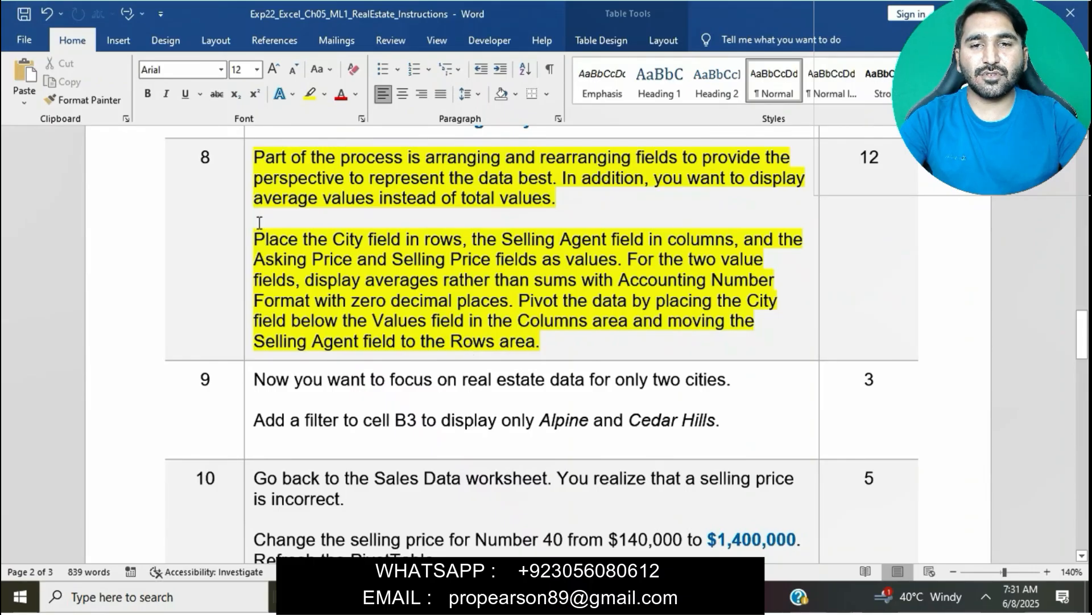
left_click(245, 169)
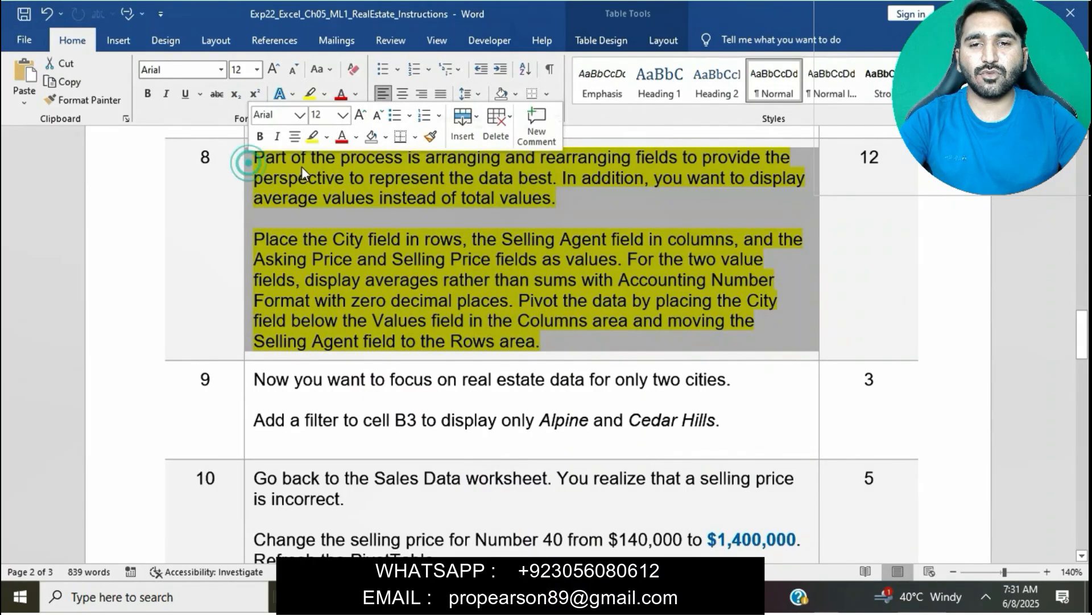
left_click(312, 139)
left_click(345, 223)
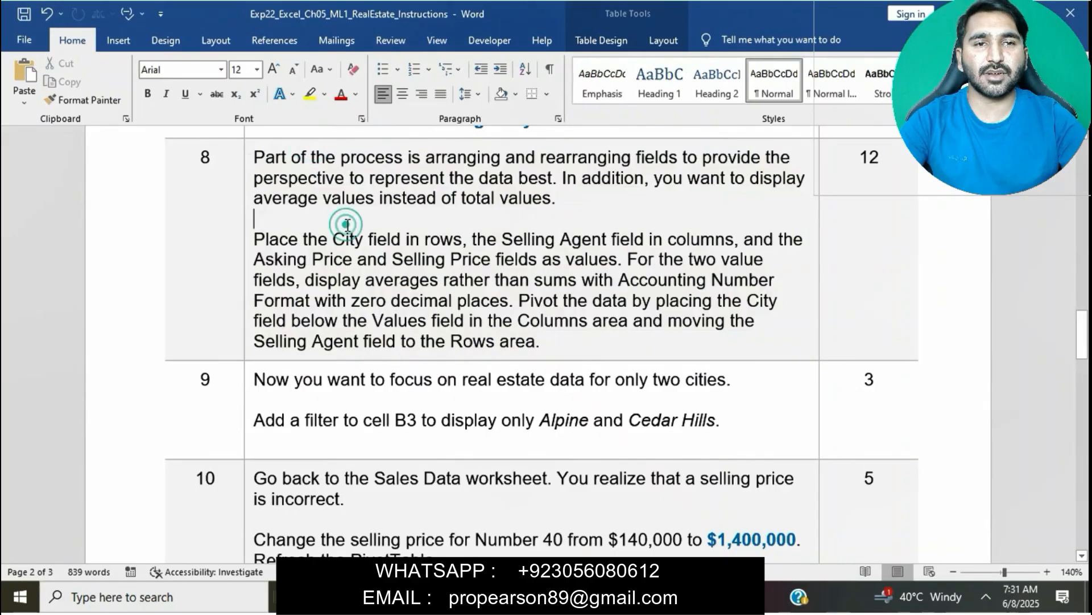
Step: Highlight the whole step 9 instruction text in yellow
scroll(348, 225, "down", 3)
scroll(347, 225, "down", 1)
left_click(245, 173)
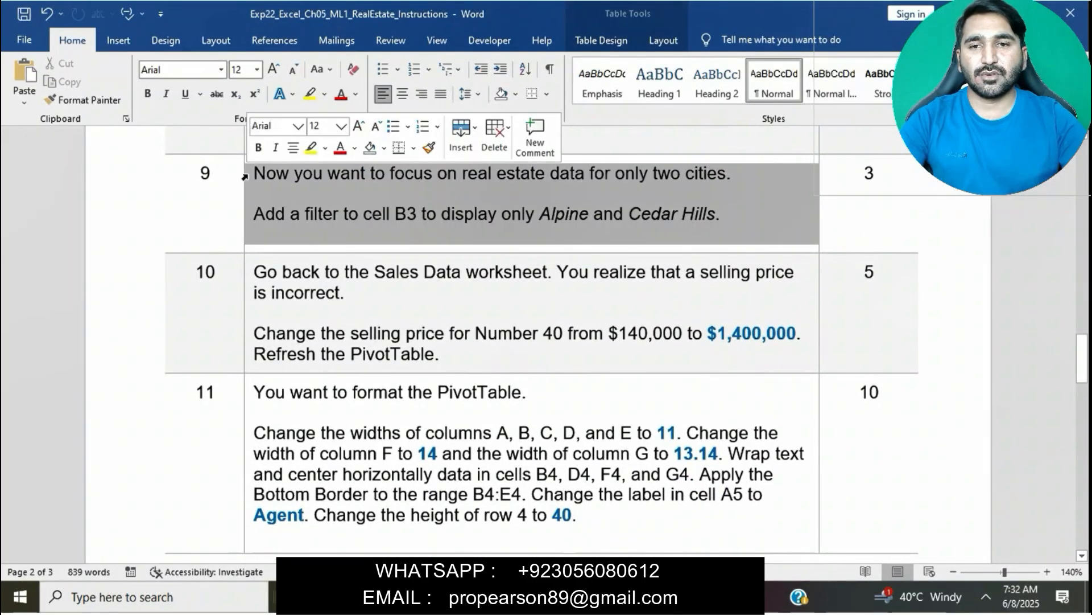
left_click(311, 147)
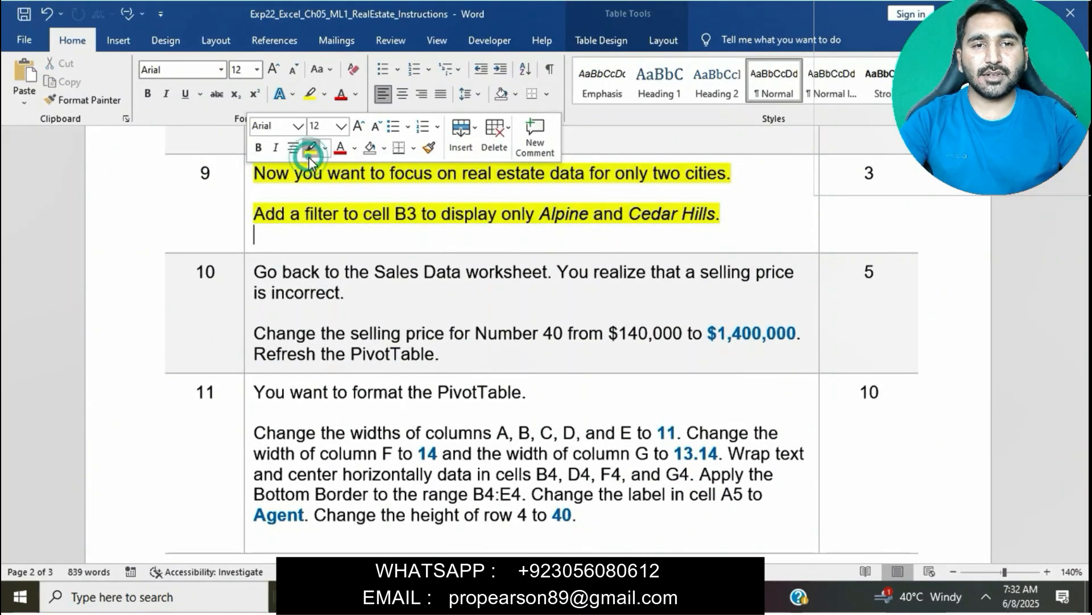
left_click(323, 218)
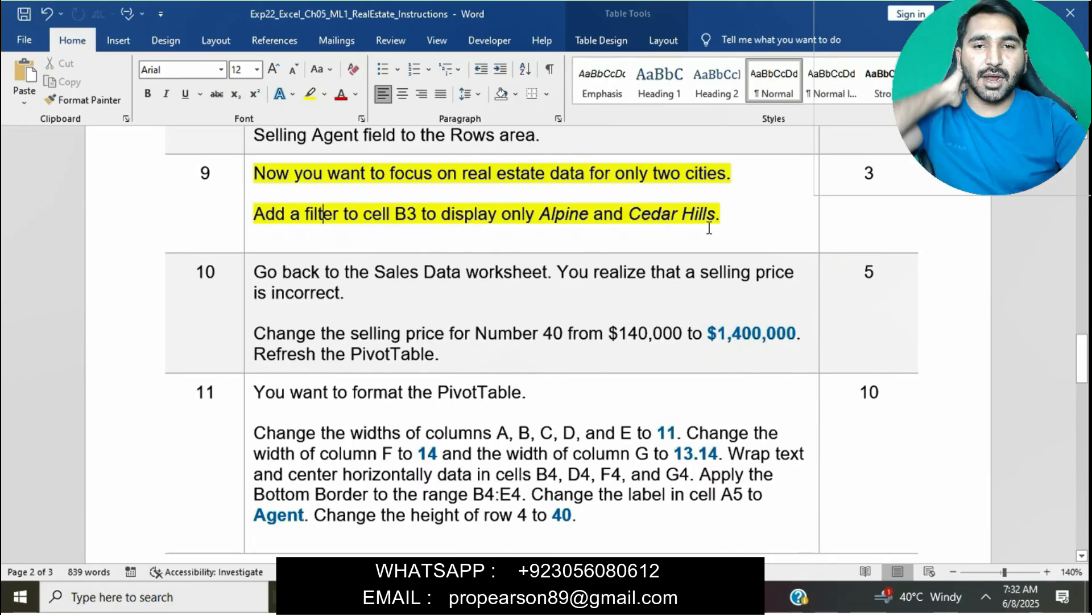
Step: Switch to Excel and filter the PivotTable's column labels in cell B3 to display only Alpine and Cedar Hills
key("alt+Tab")
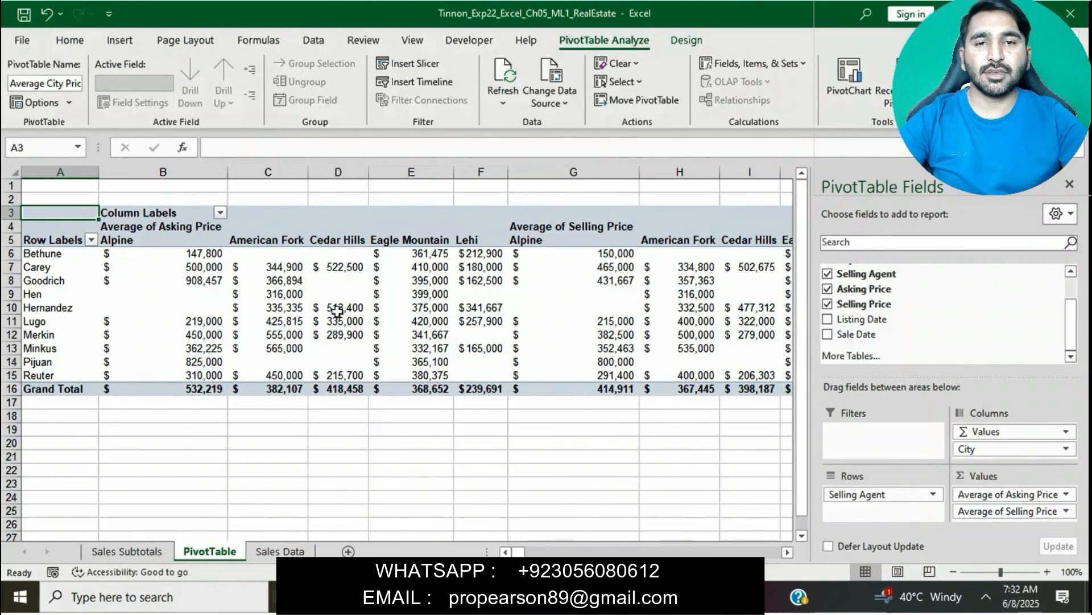
left_click(219, 213)
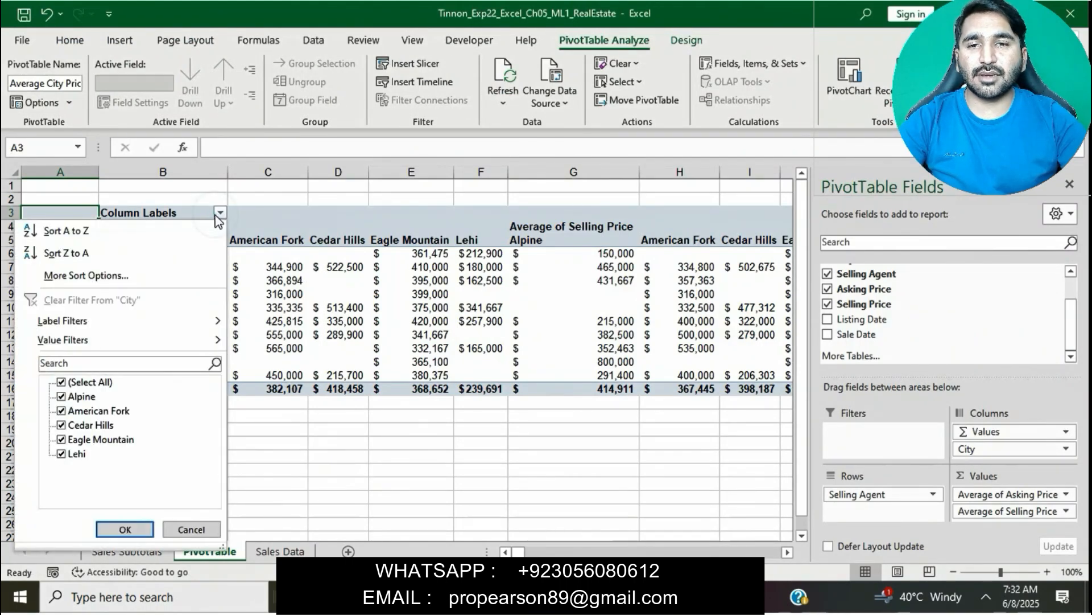
left_click(62, 382)
left_click(62, 396)
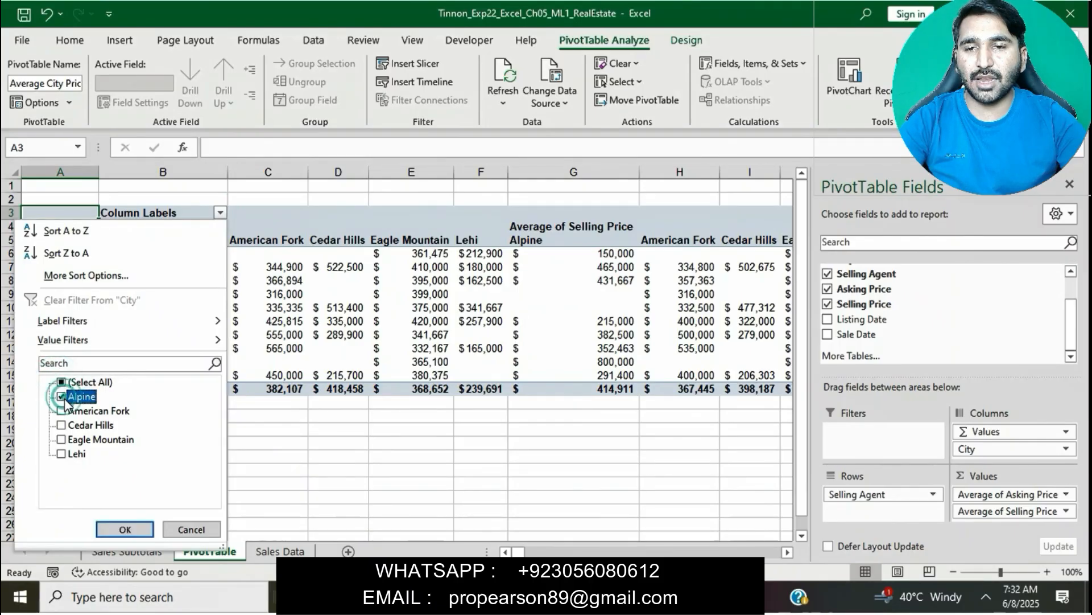
left_click(61, 425)
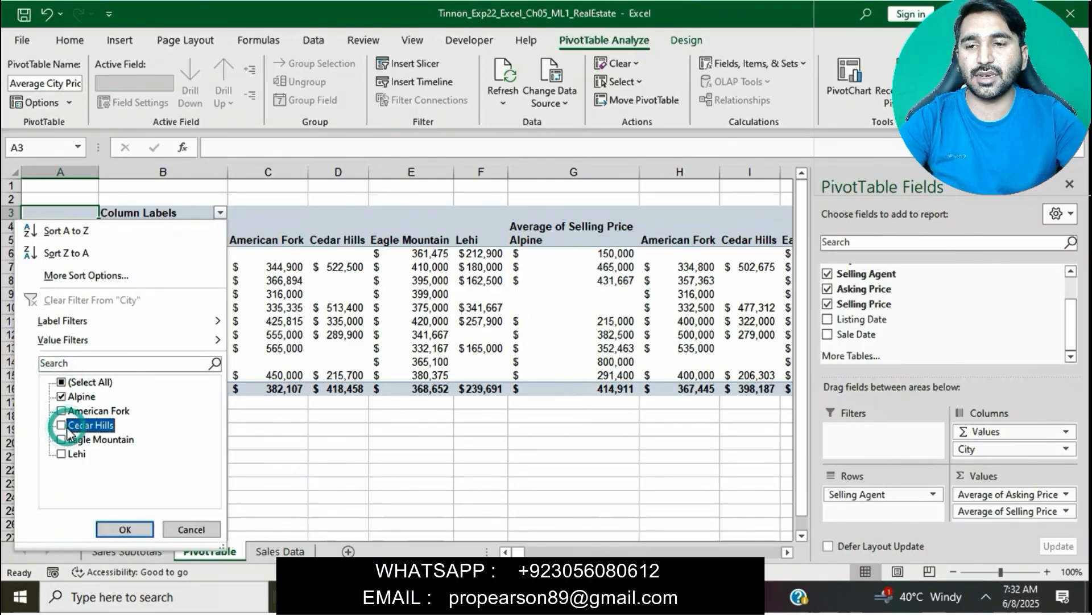
left_click(62, 426)
left_click(125, 529)
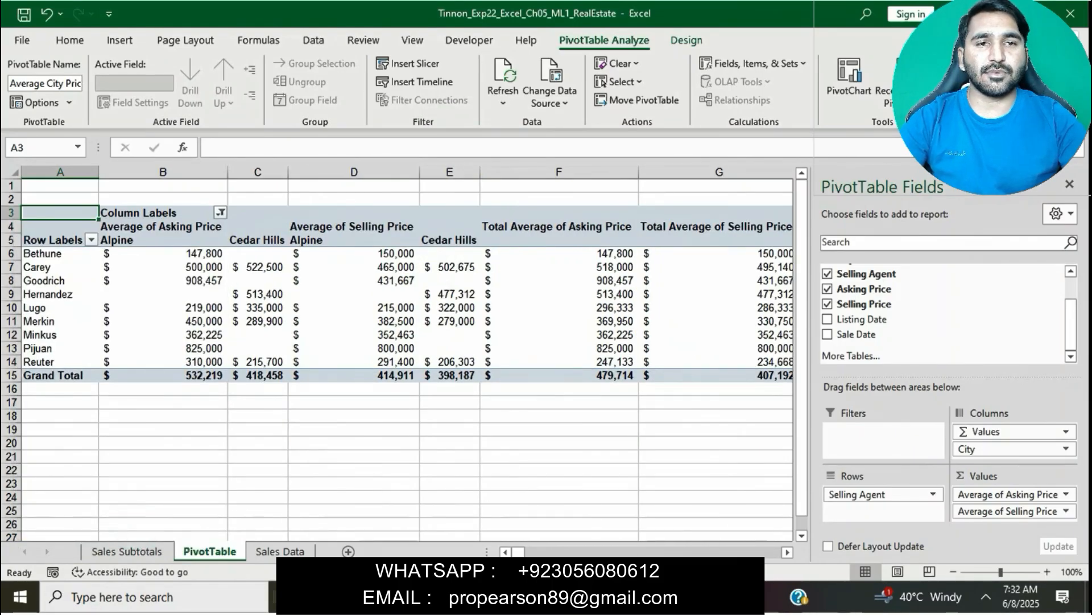
Step: Switch to the Word instructions and remove the yellow highlight from step 9
key("alt+Tab")
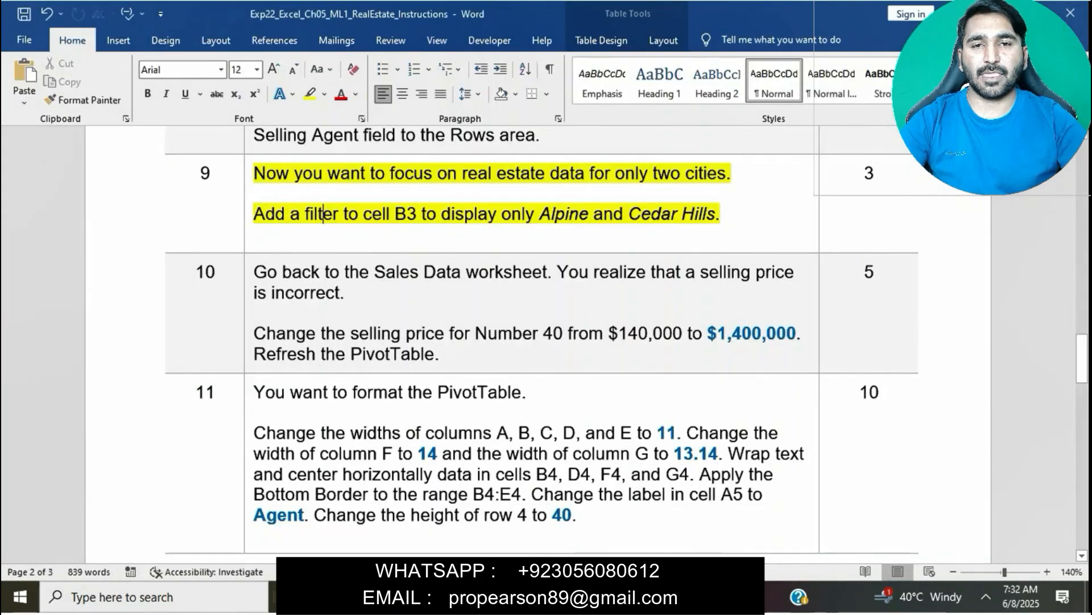
left_click(248, 177)
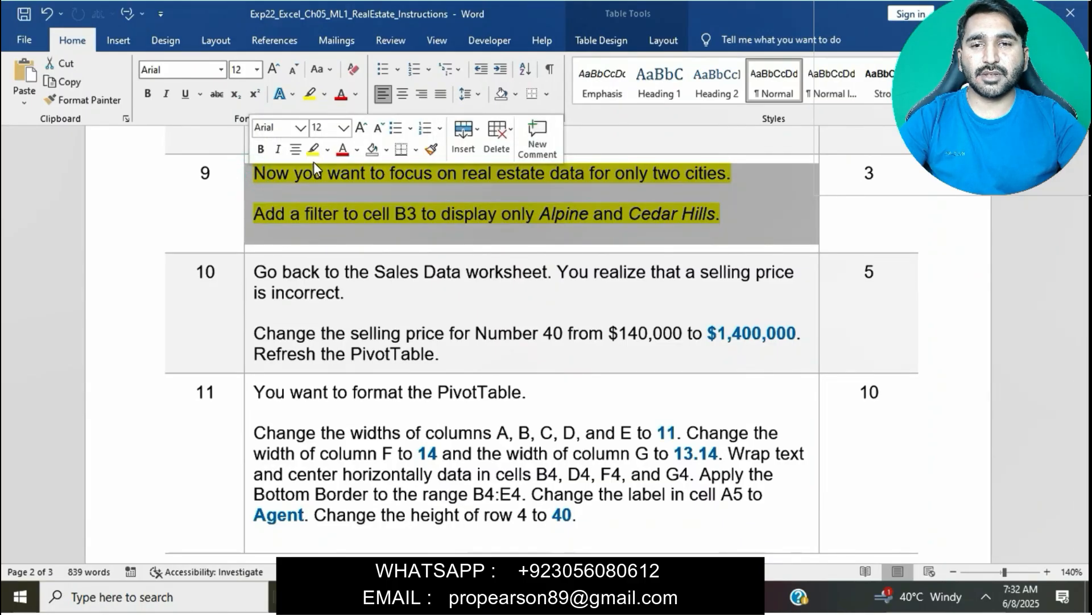
left_click(312, 157)
Step: Highlight the whole step 10 instruction text in yellow
scroll(378, 291, "down", 2)
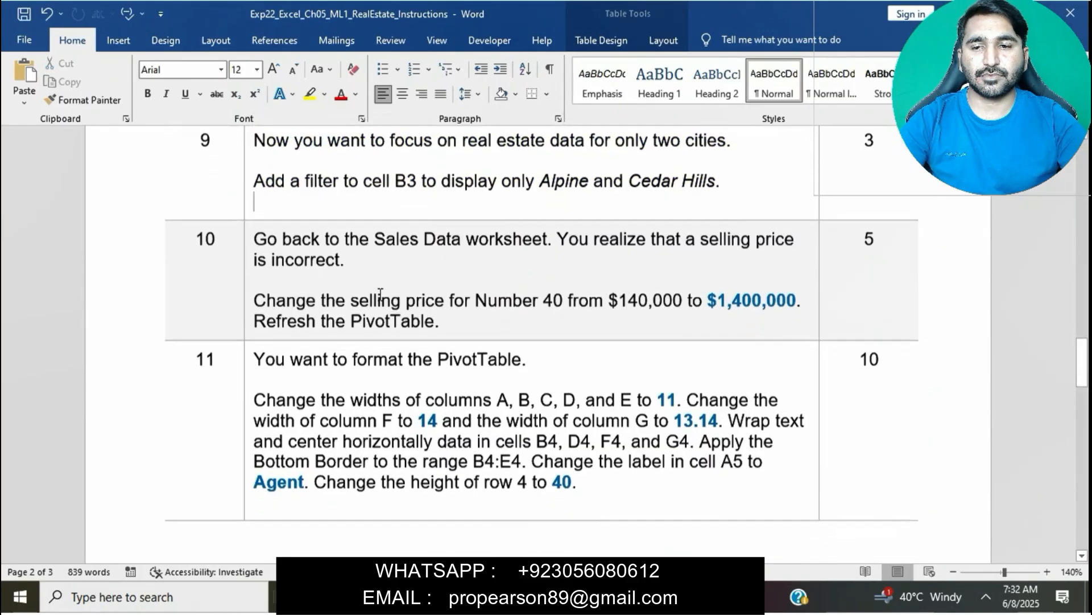
left_click(249, 170)
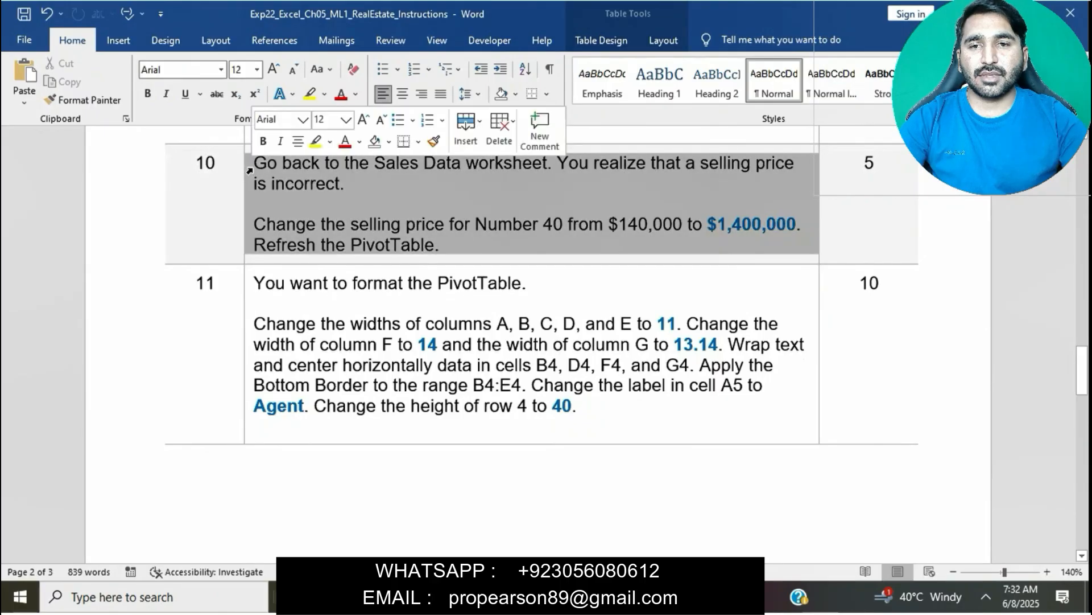
left_click(309, 148)
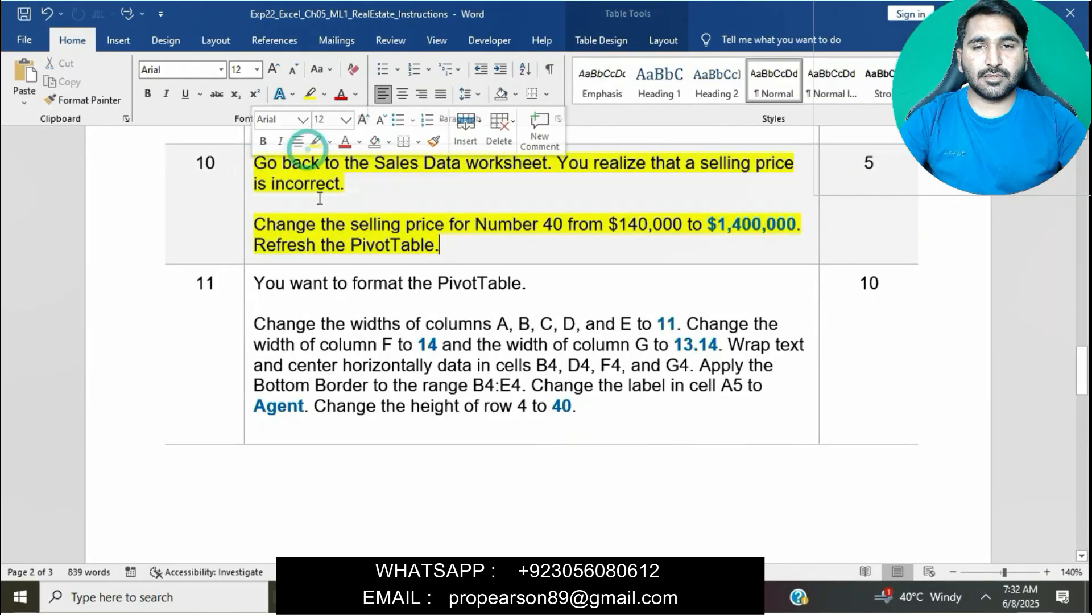
left_click(317, 203)
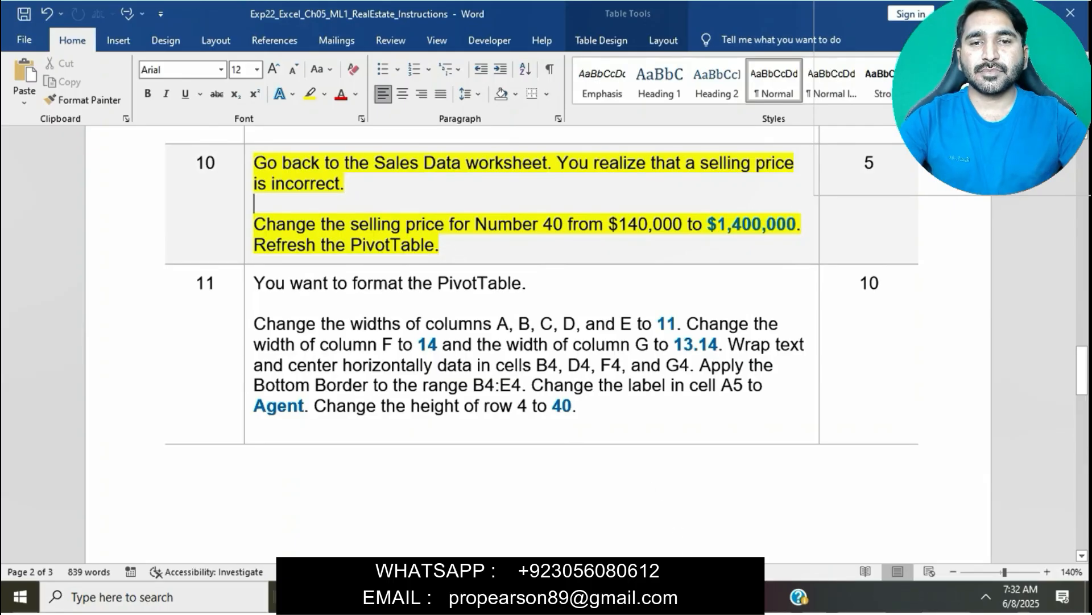
Step: Switch to Excel and change the selling price of Number 40 on the Sales Data worksheet to 1,400,000
left_click(705, 596)
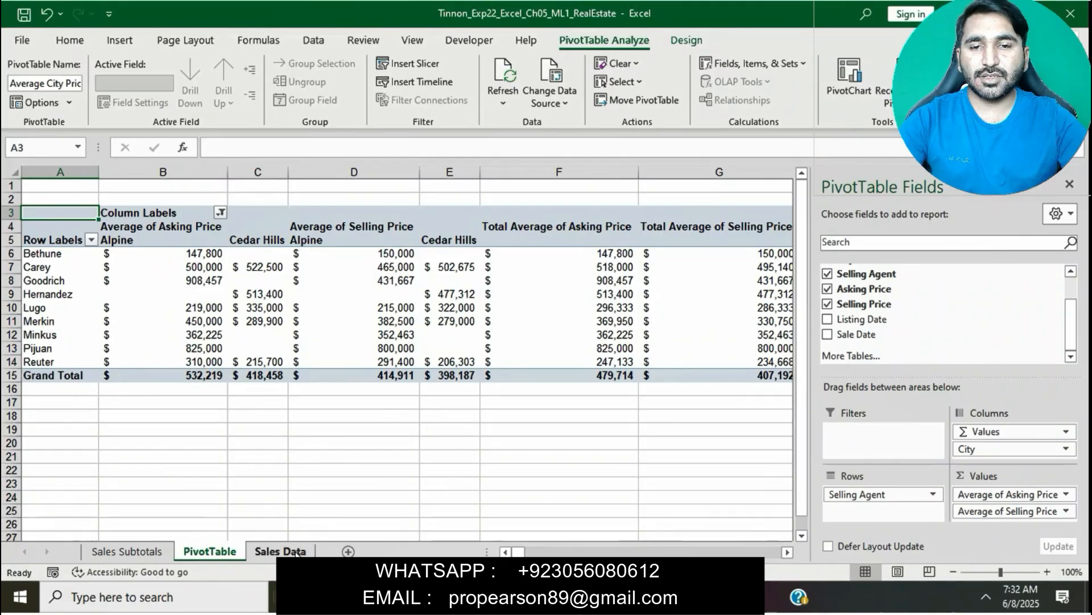
left_click(298, 550)
scroll(186, 454, "down", 2)
scroll(187, 453, "down", 4)
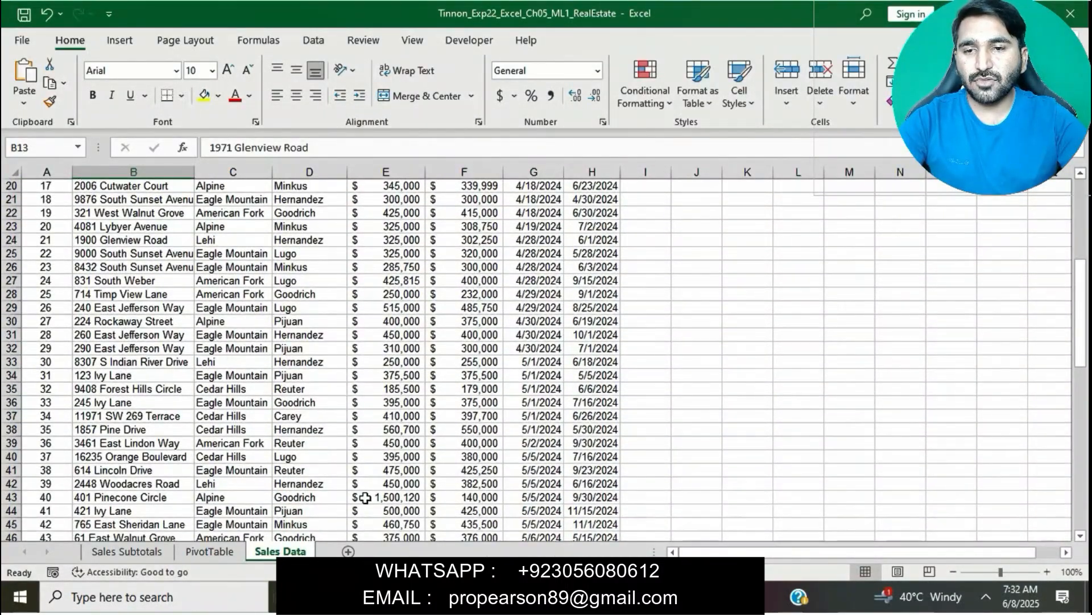
left_click(472, 499)
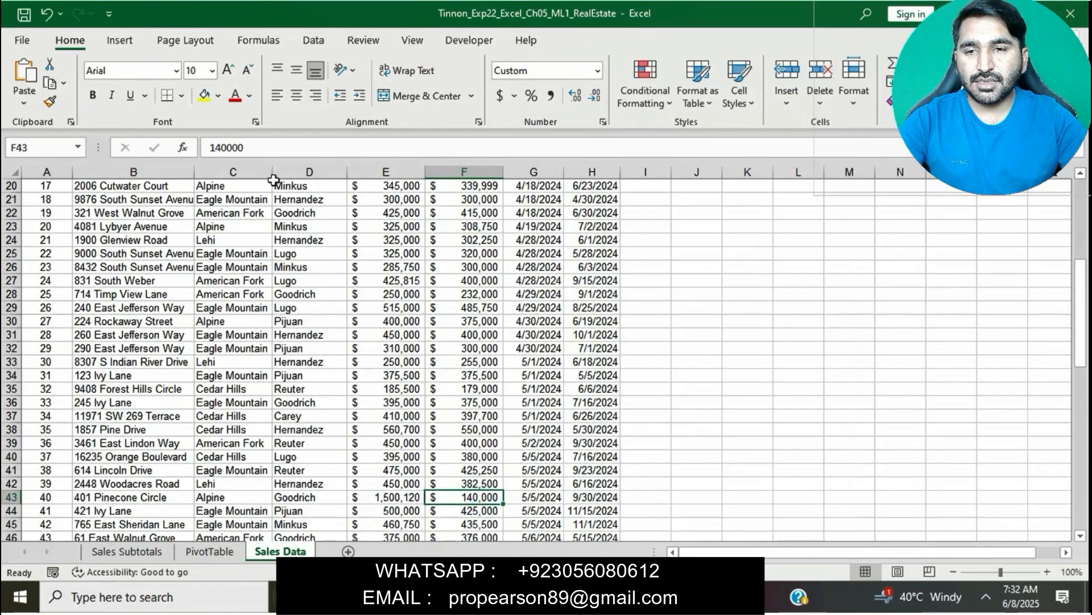
left_click(256, 147)
type("0")
key("Return")
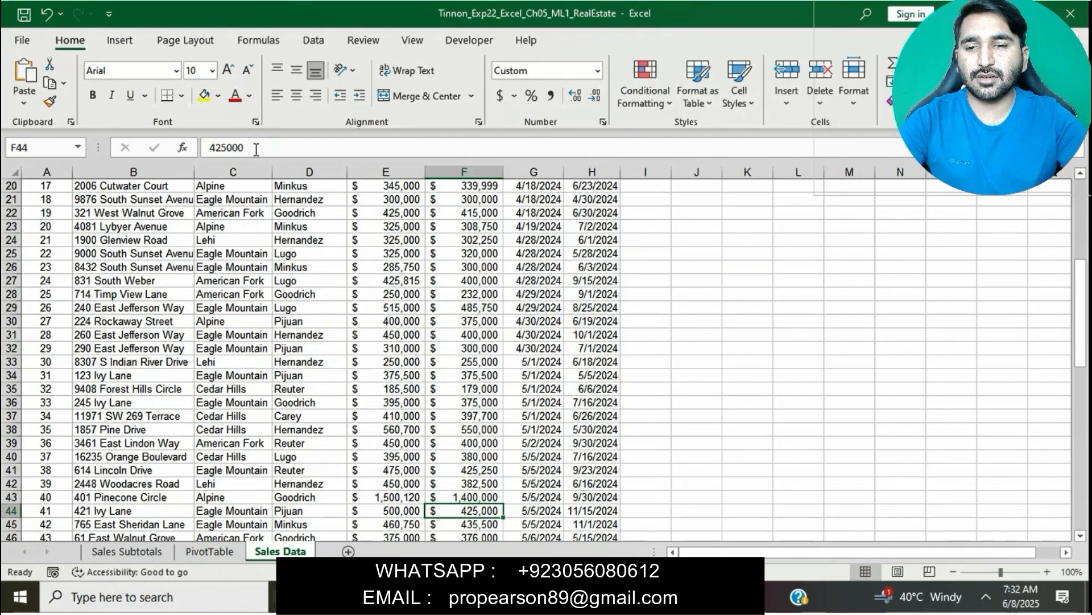
Step: Refresh all data for the PivotTable on the PivotTable worksheet
left_click(225, 552)
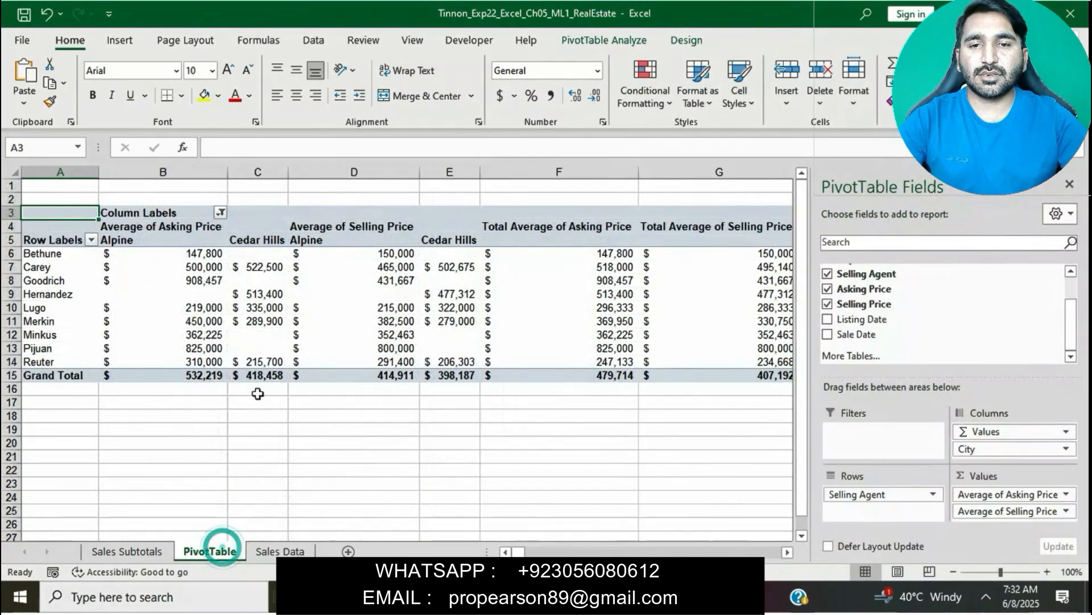
left_click(283, 294)
left_click(307, 45)
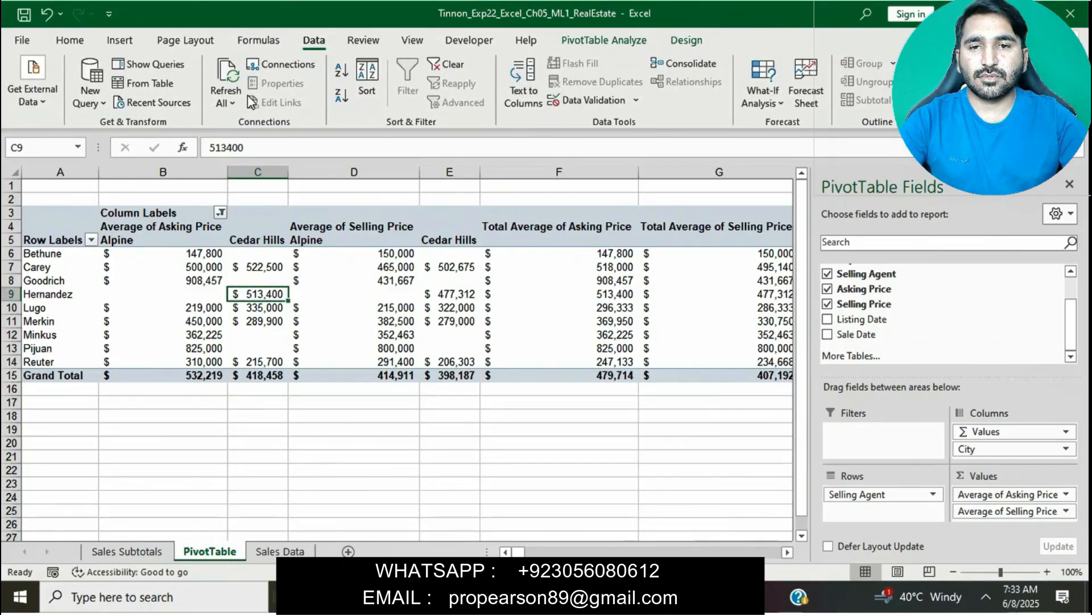
left_click(232, 103)
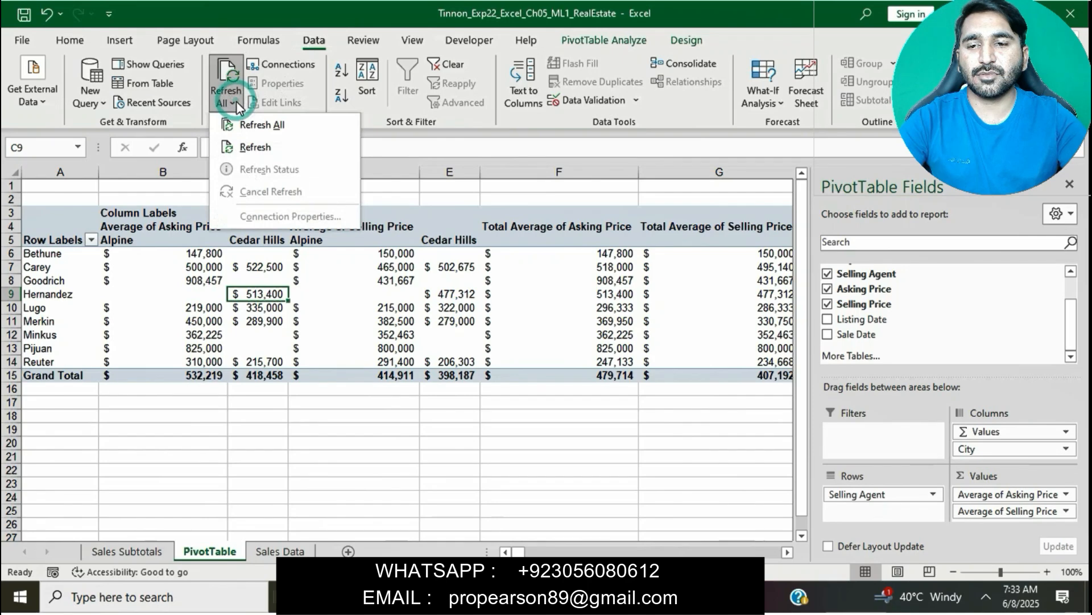
left_click(239, 119)
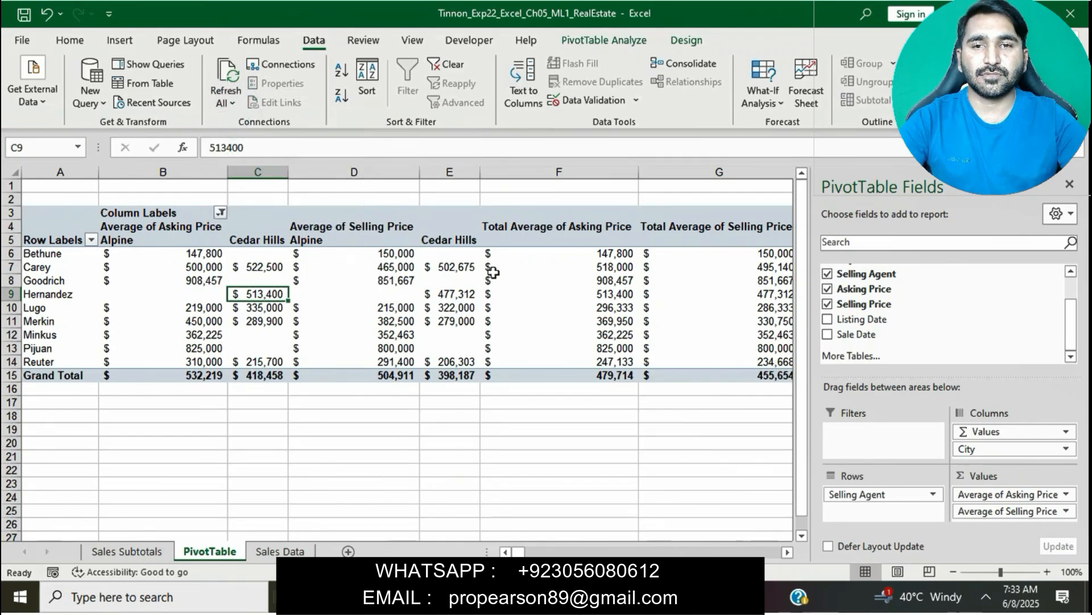
Step: Switch to the Word instructions and remove the yellow highlight from step 10
left_click(654, 596)
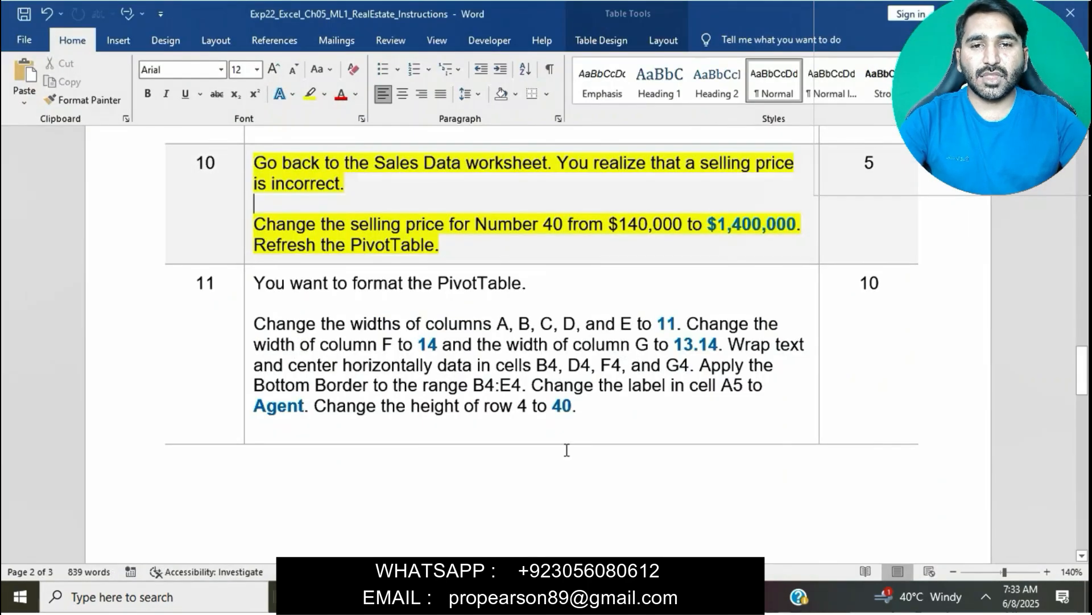
left_click(249, 166)
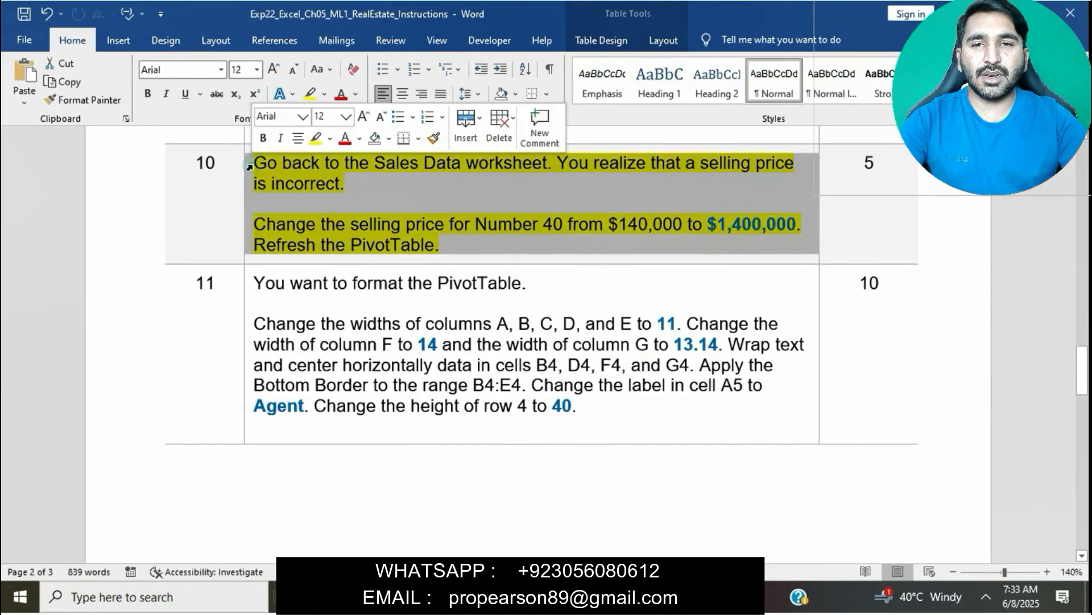
left_click(345, 245)
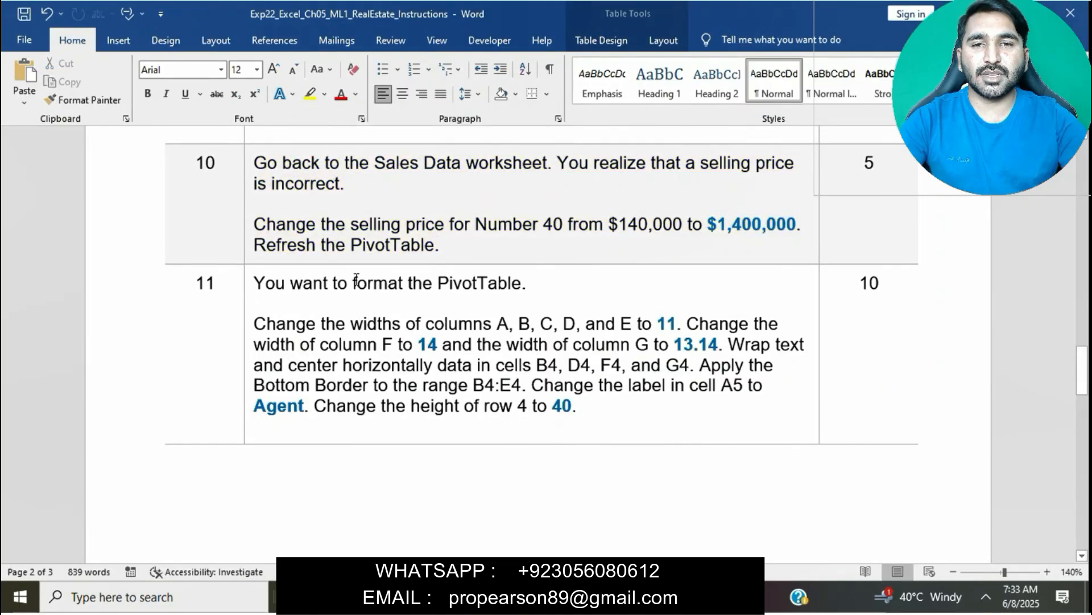
Step: Highlight the whole step 11 instruction text in yellow
scroll(364, 283, "down", 3)
left_click(249, 162)
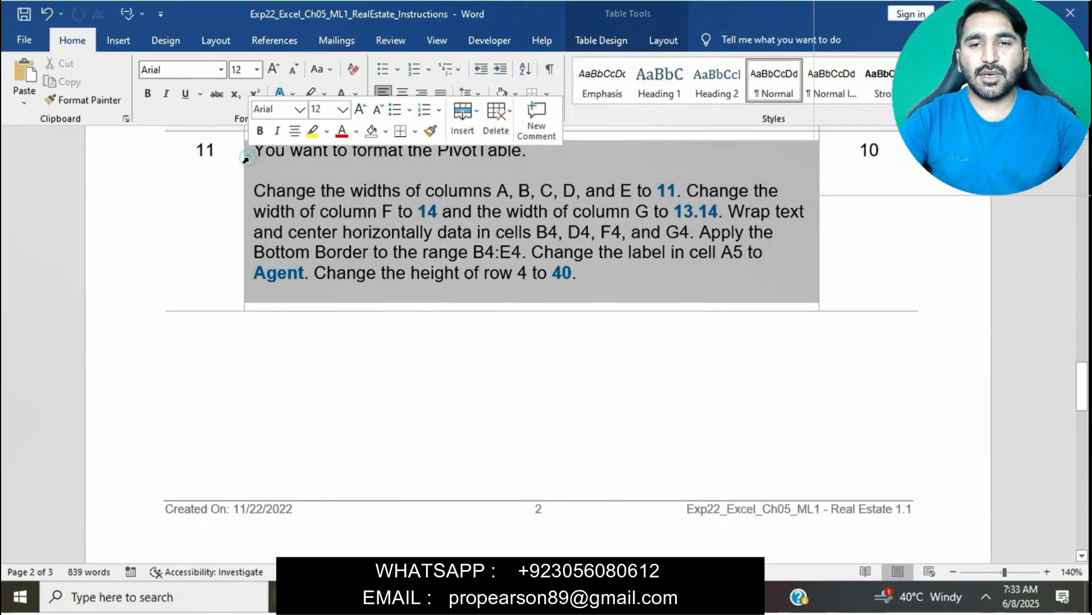
left_click(312, 132)
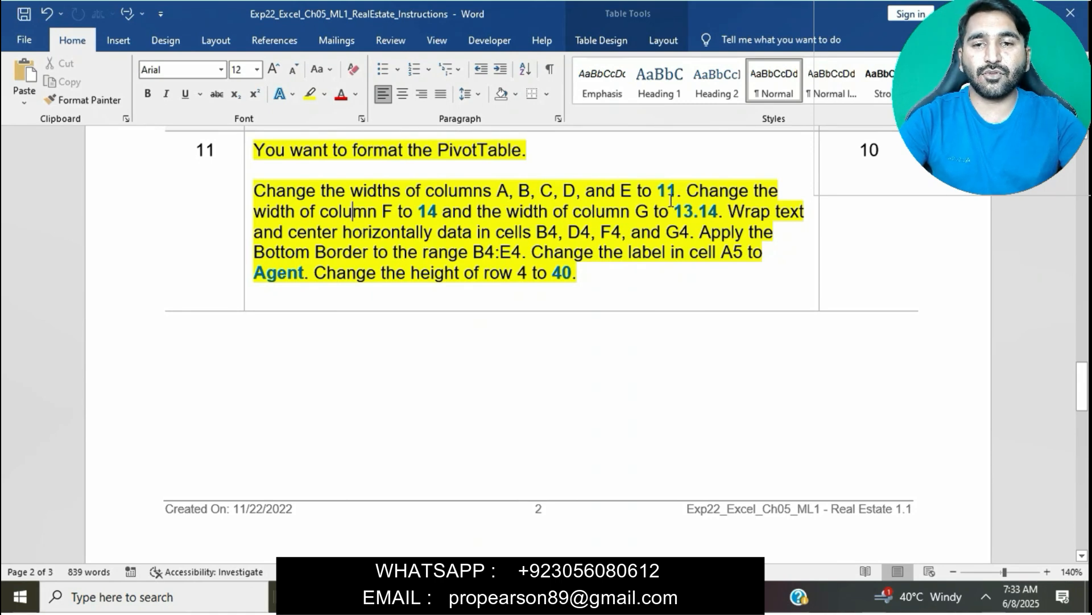
Step: Switch to Excel and set the width of columns A through E on the PivotTable worksheet to 11
left_click(575, 597)
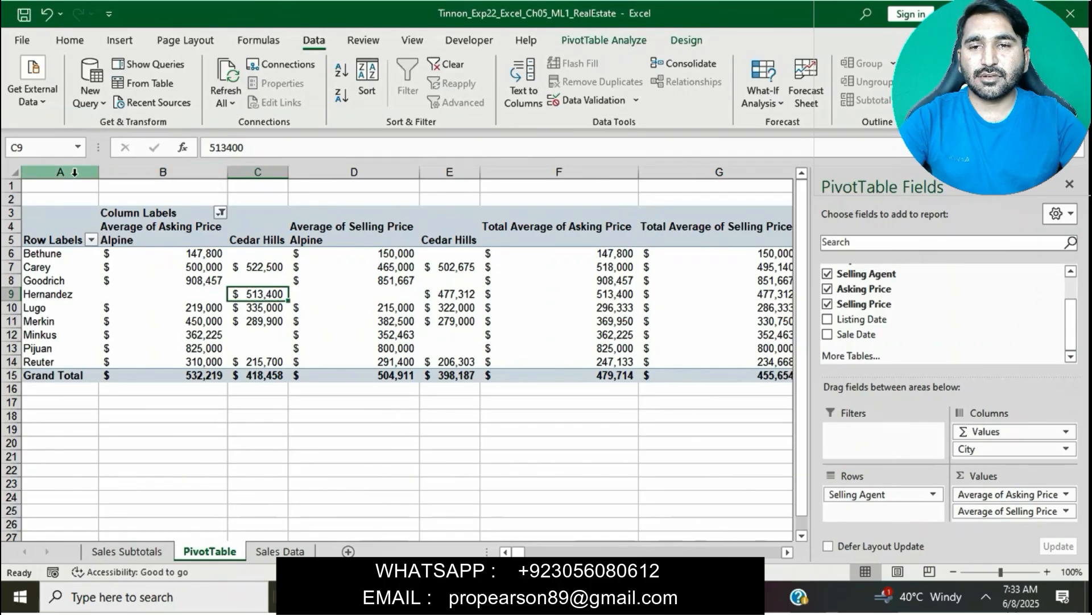
left_click_drag(65, 171, 473, 182)
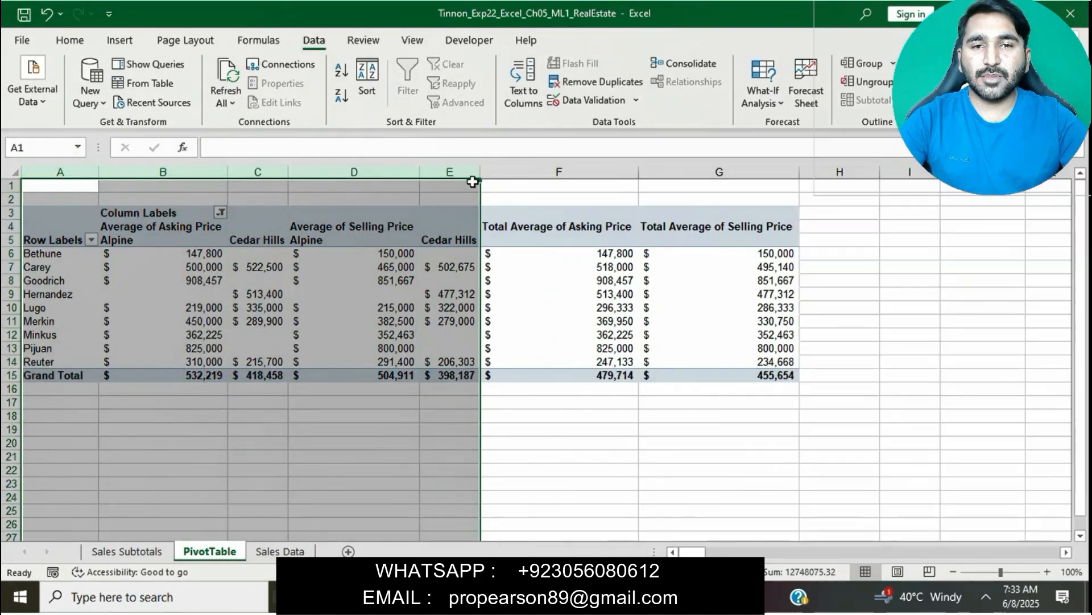
right_click(473, 182)
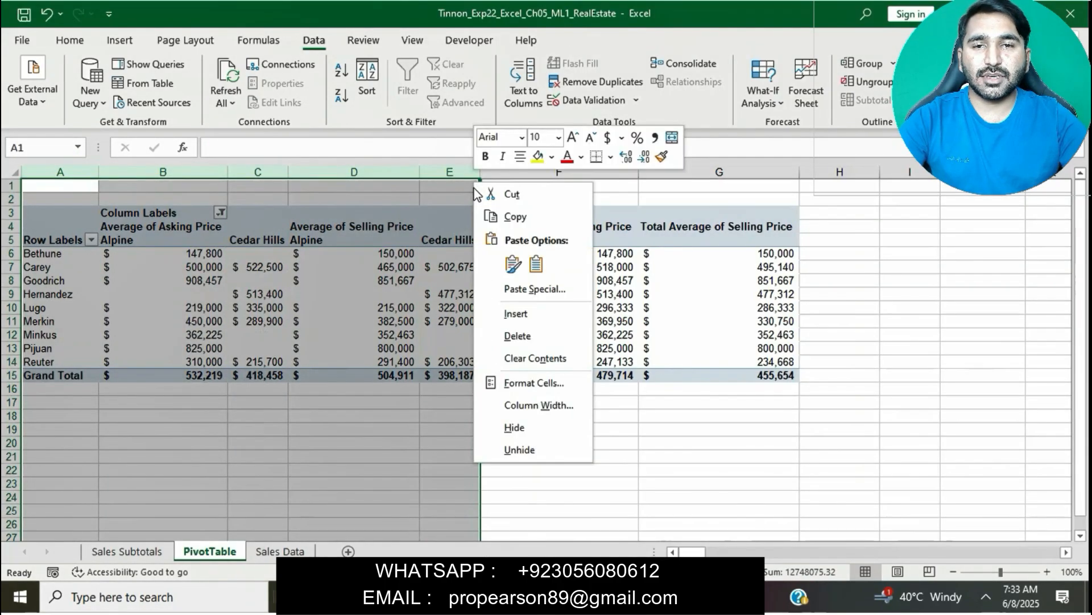
left_click(533, 406)
type("11")
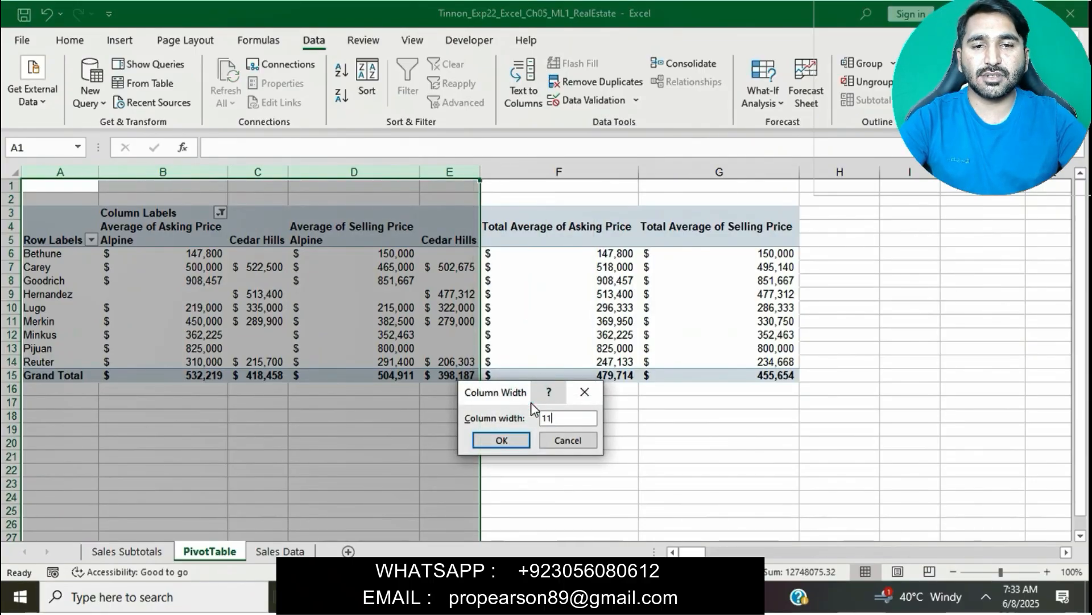
left_click(508, 442)
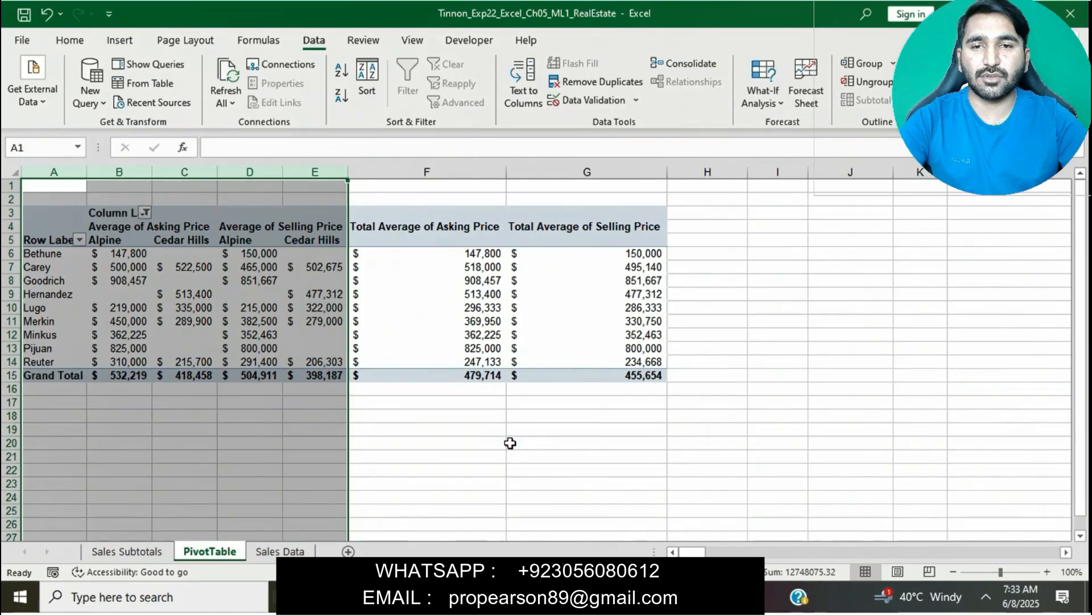
left_click(608, 470)
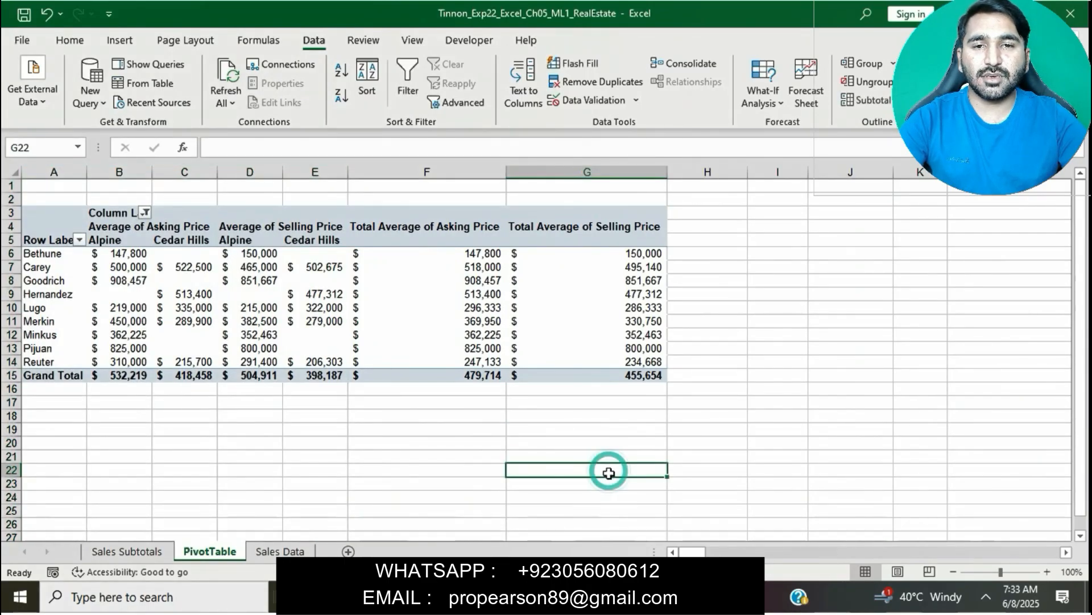
Step: Check step 11 in the Word instructions, then return to Excel and set the width of column F to 14
key("alt+Tab")
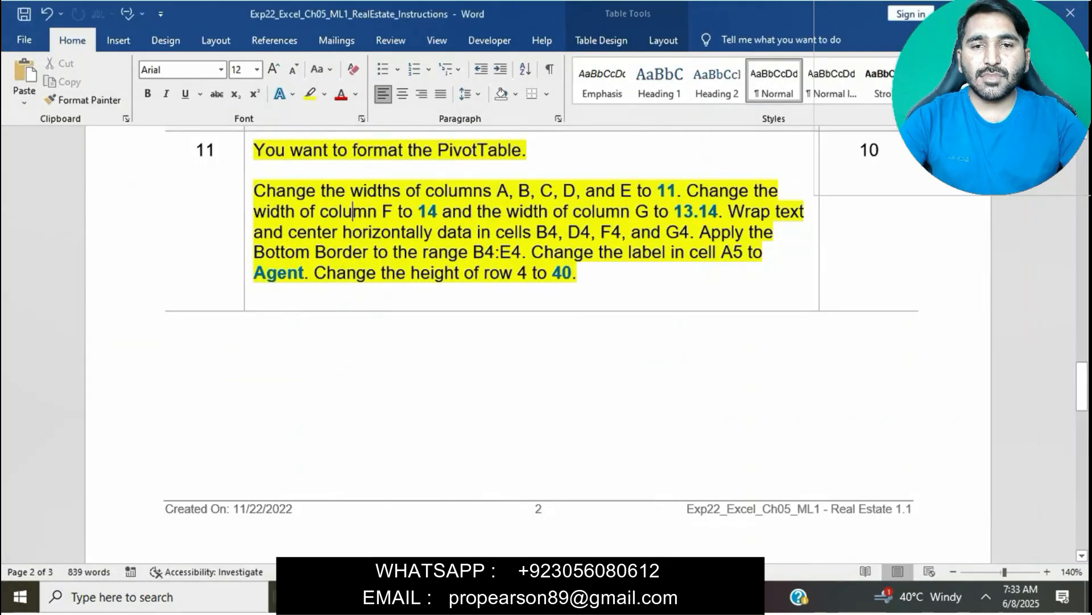
left_click(353, 212)
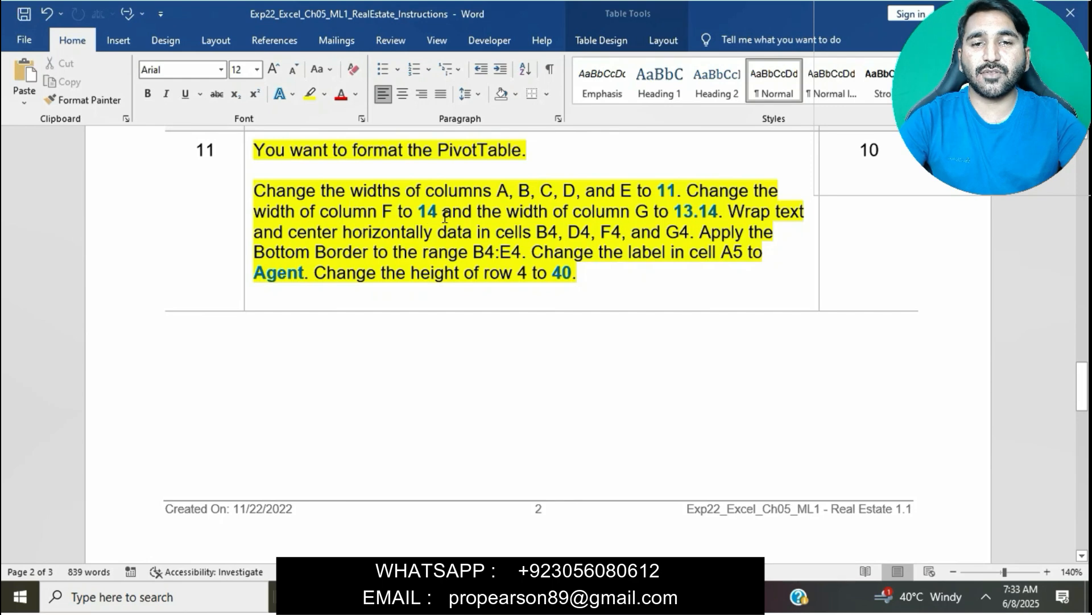
left_click(644, 596)
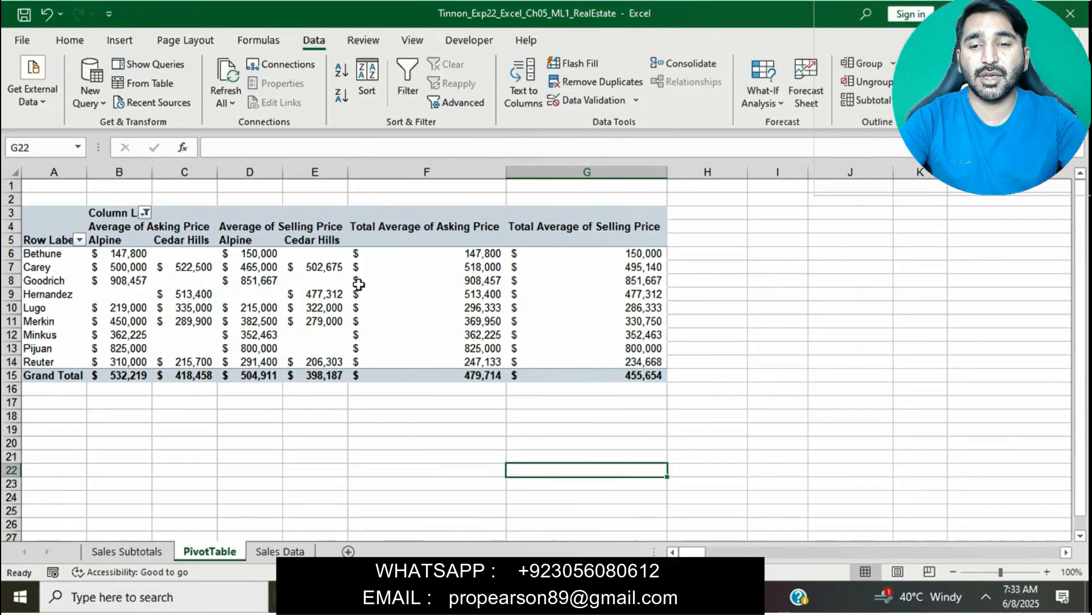
left_click(417, 172)
right_click(416, 172)
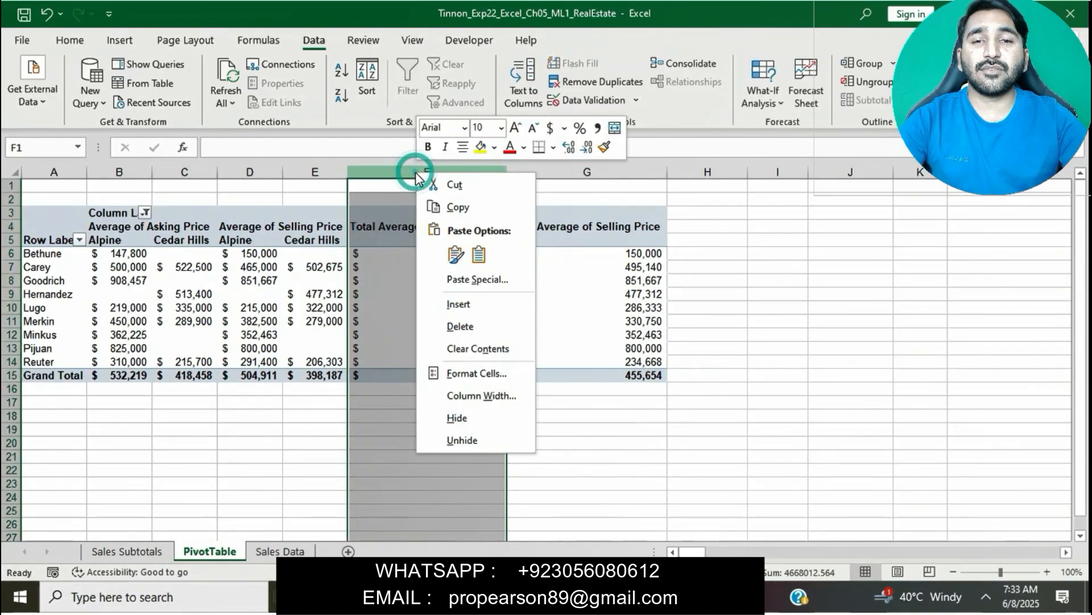
left_click(459, 397)
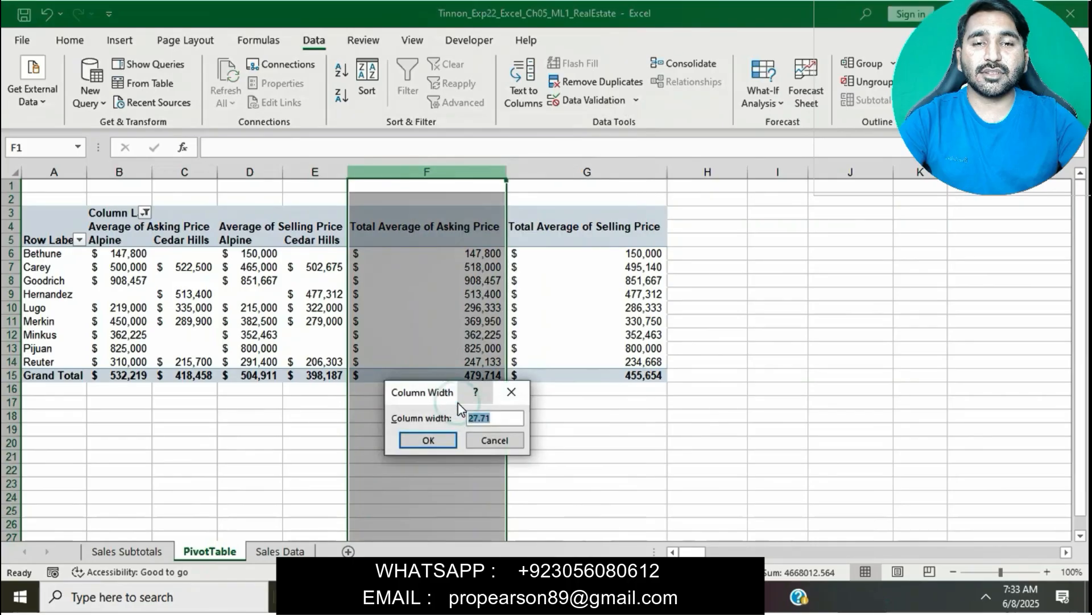
type("14")
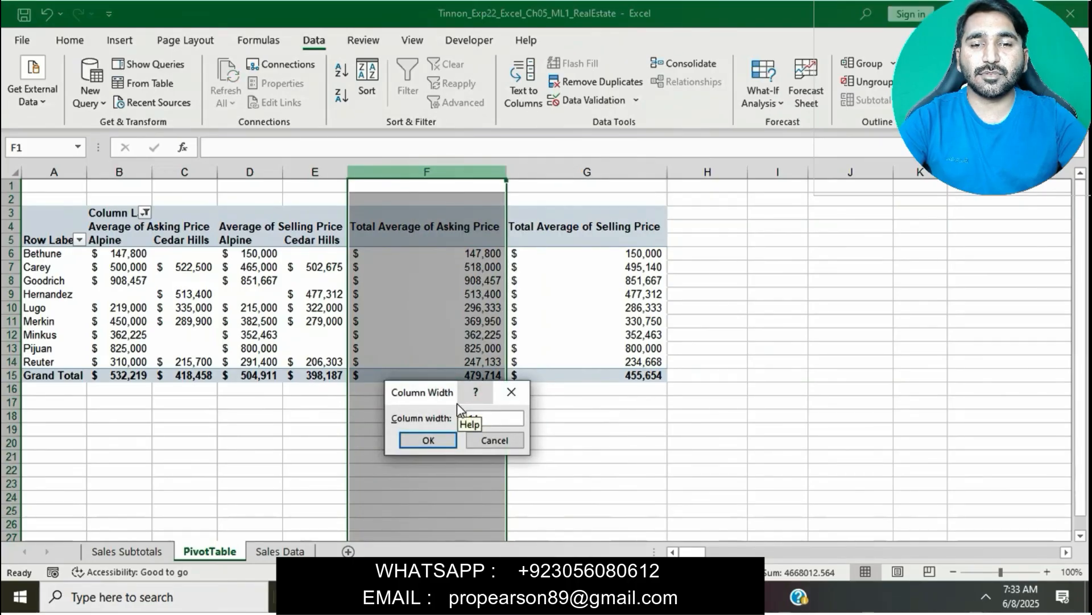
left_click(445, 439)
Step: Recheck the Word instructions, then return to Excel and set the width of column G to 13.14
left_click(647, 596)
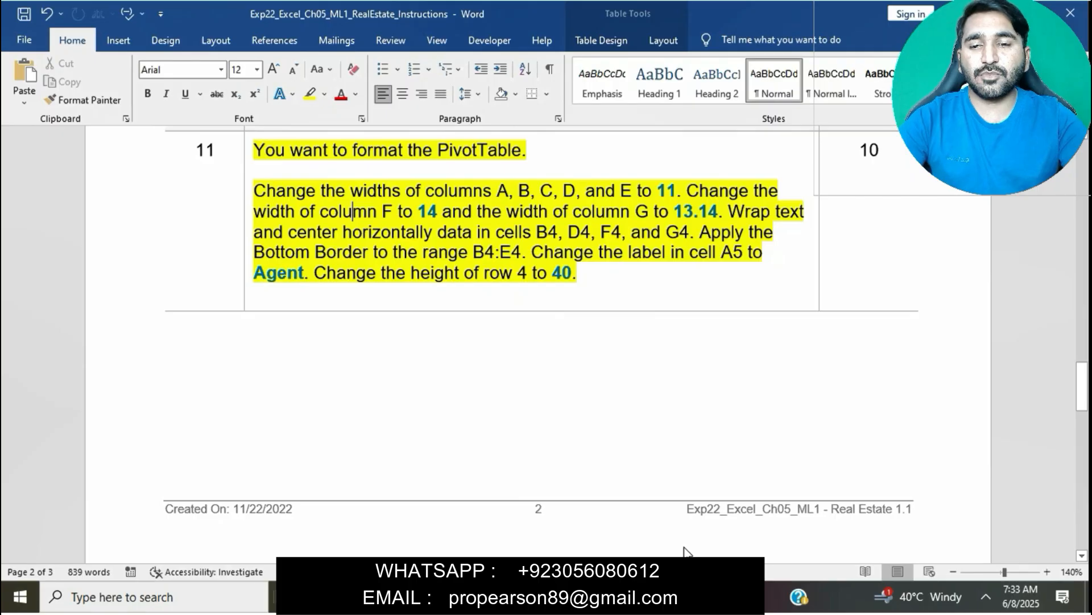
left_click(685, 596)
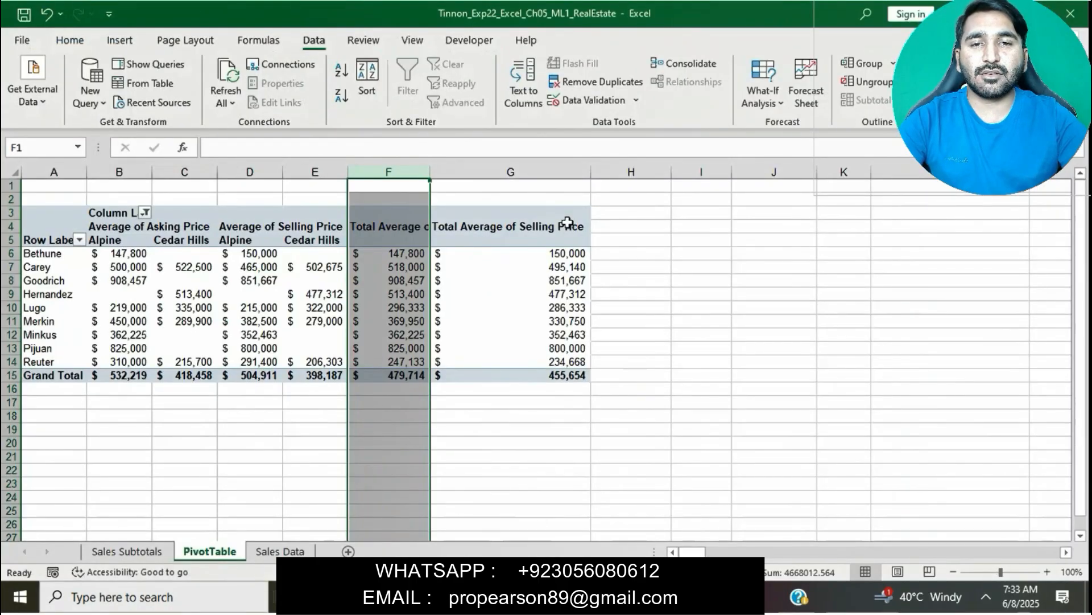
left_click(533, 172)
right_click(529, 175)
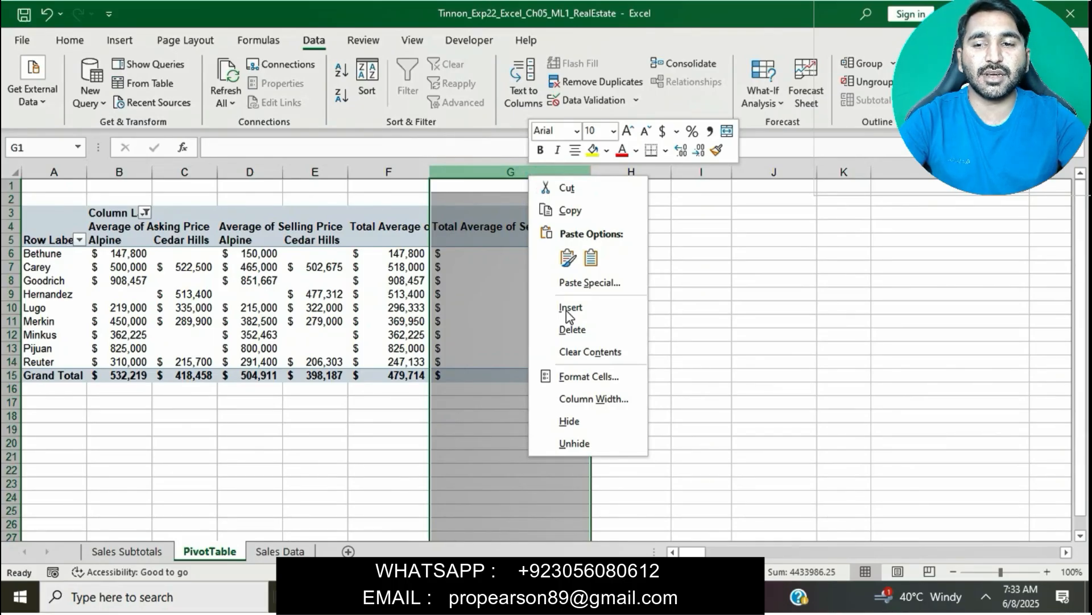
left_click(591, 399)
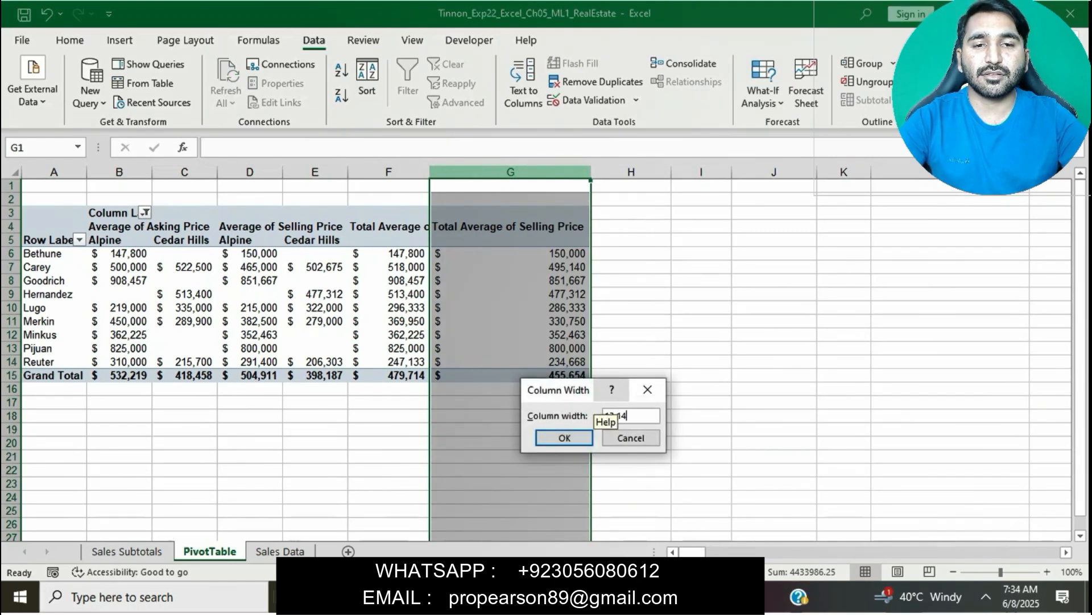
left_click(567, 437)
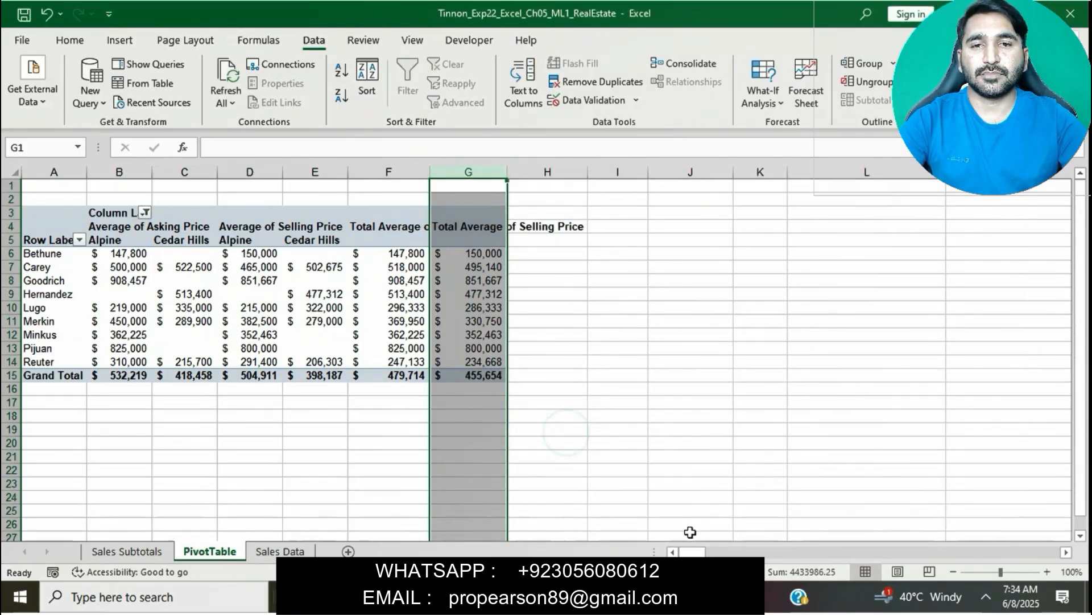
Step: Consult the Word instructions again, then return to Excel and wrap the text in cell B4
key("alt+Tab")
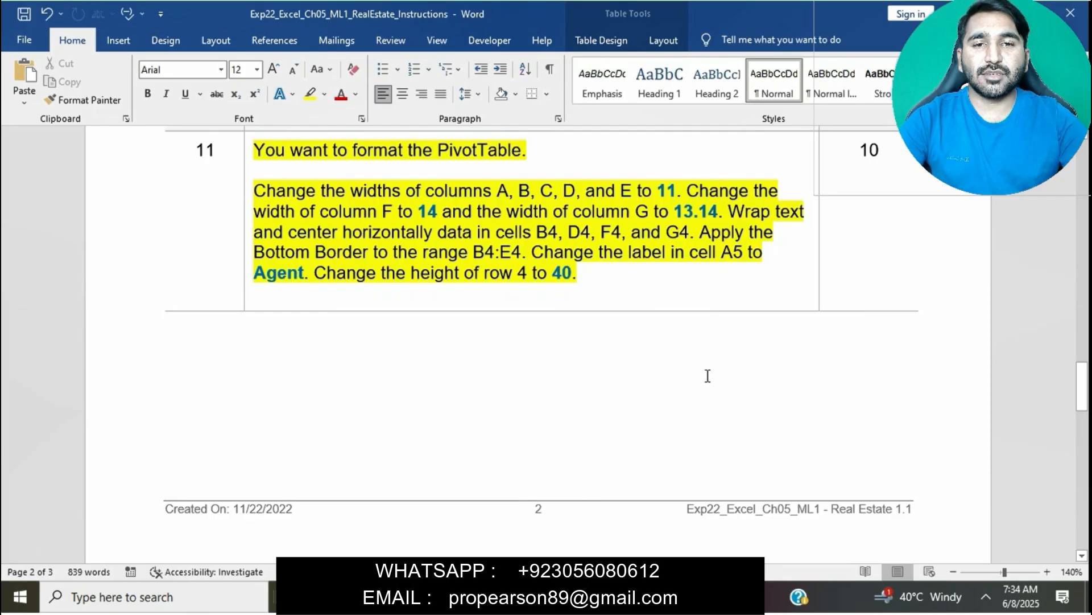
mouse_move(698, 597)
left_click(613, 495)
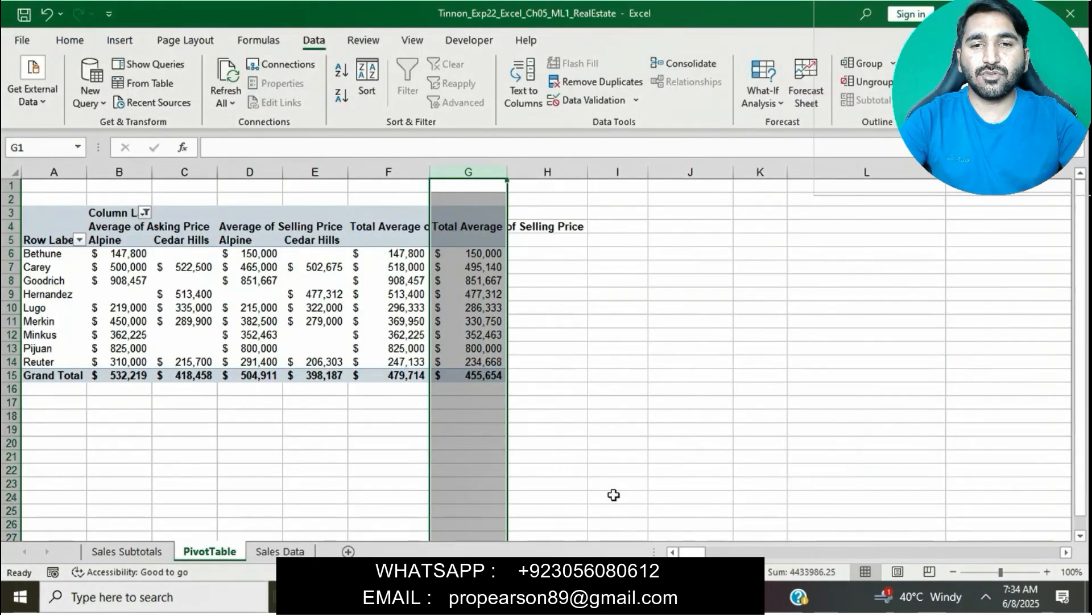
left_click(108, 230)
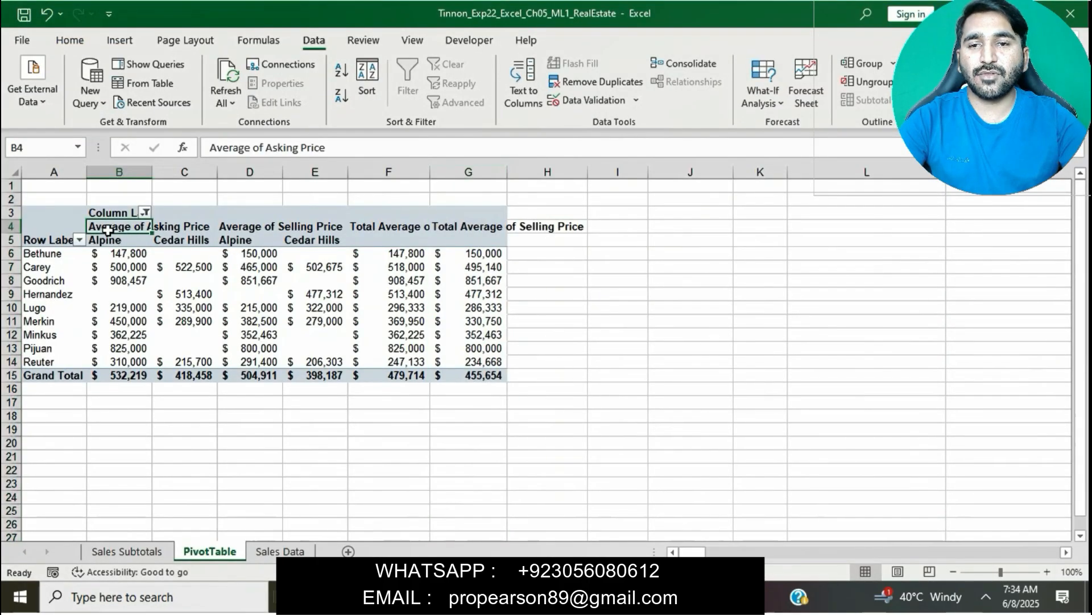
left_click(81, 43)
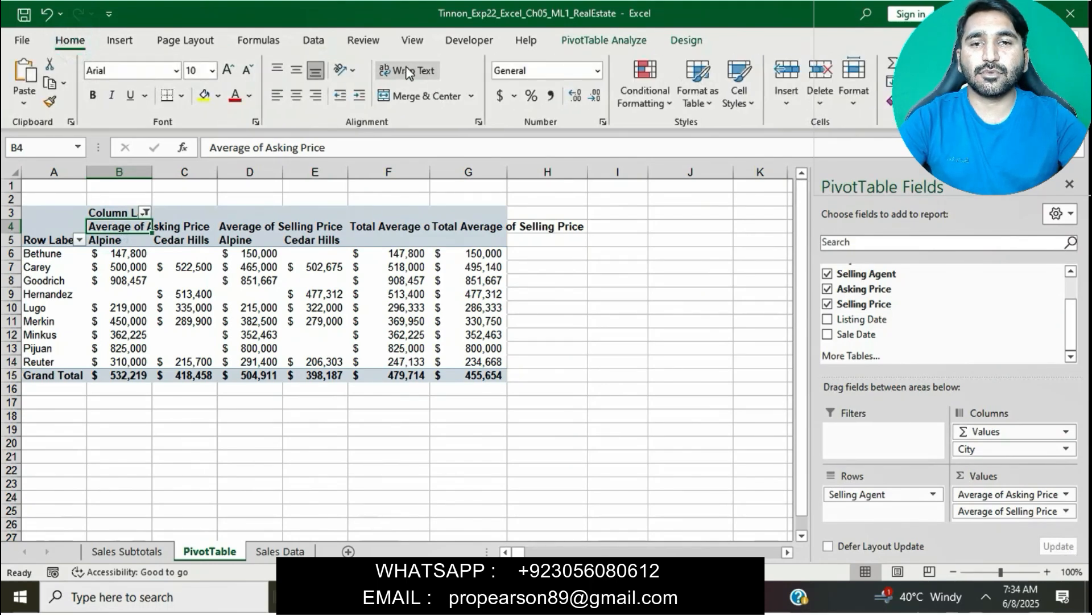
left_click(407, 70)
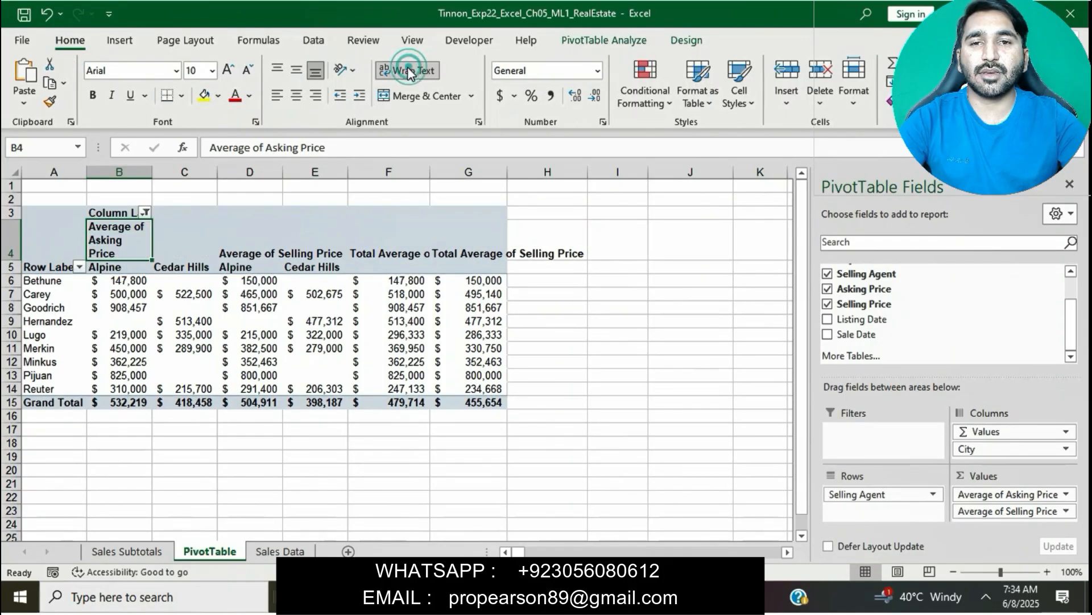
Step: Center cell B4 horizontally, and wrap and center the text in cell D4 of the PivotTable worksheet
left_click(296, 97)
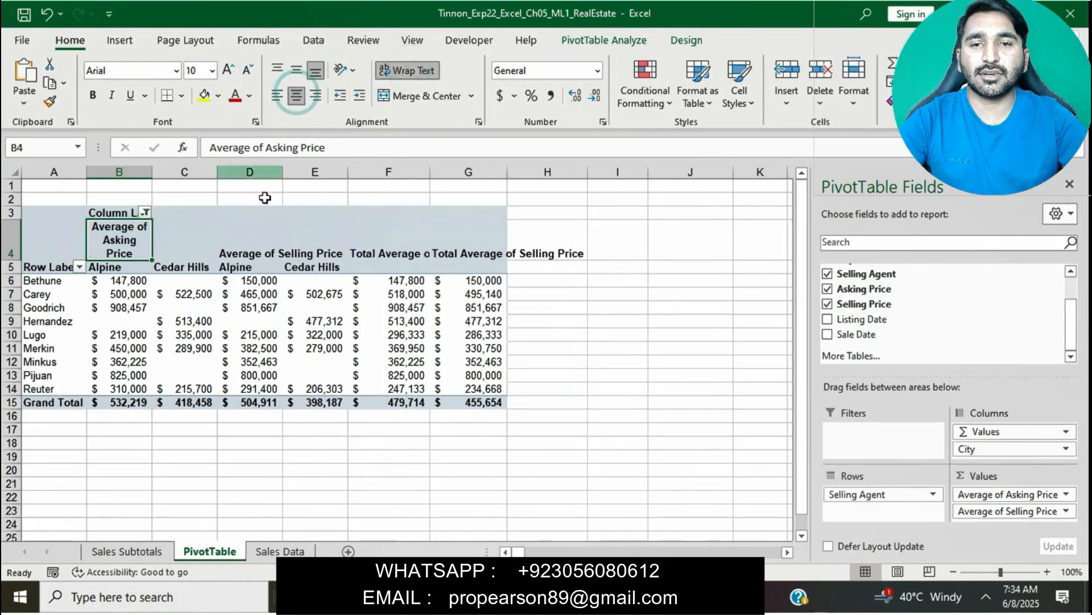
left_click(232, 253)
left_click(414, 68)
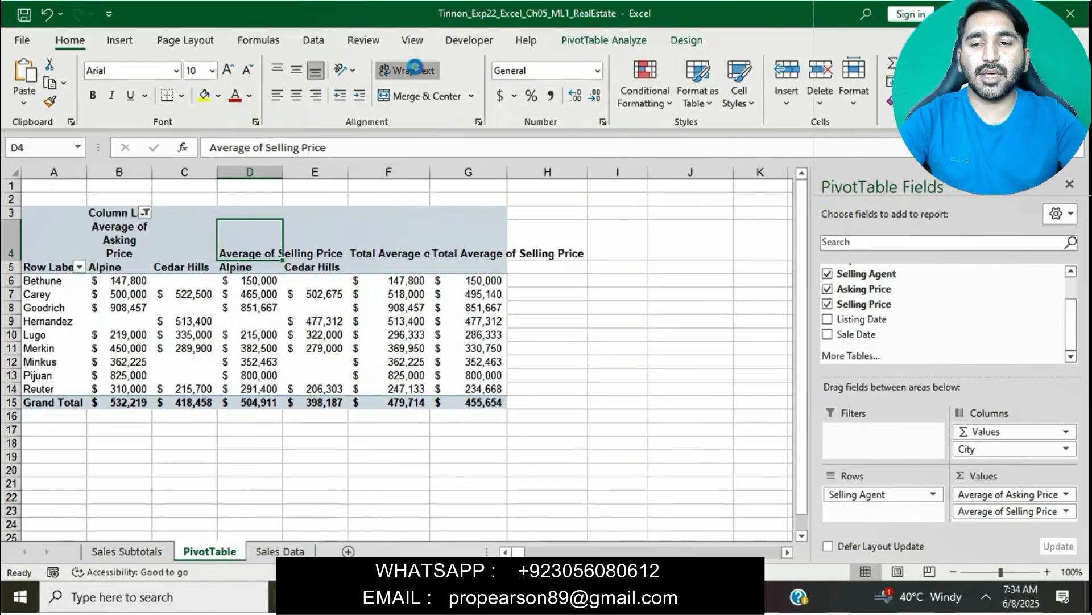
left_click(415, 69)
left_click(296, 97)
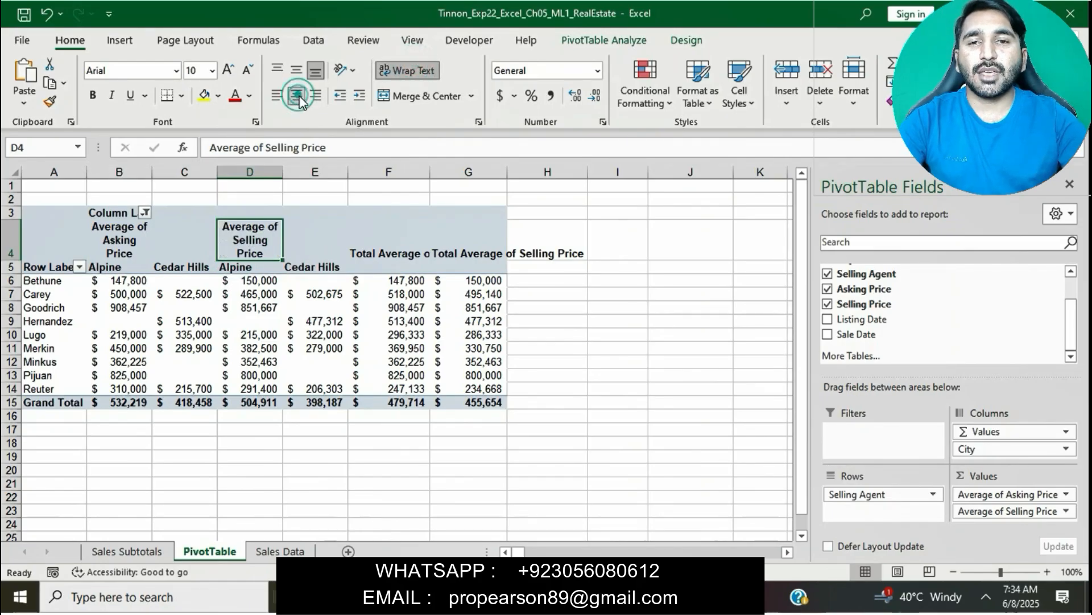
Step: Wrap the text and center it horizontally in cells F4 and G4
left_click(382, 227)
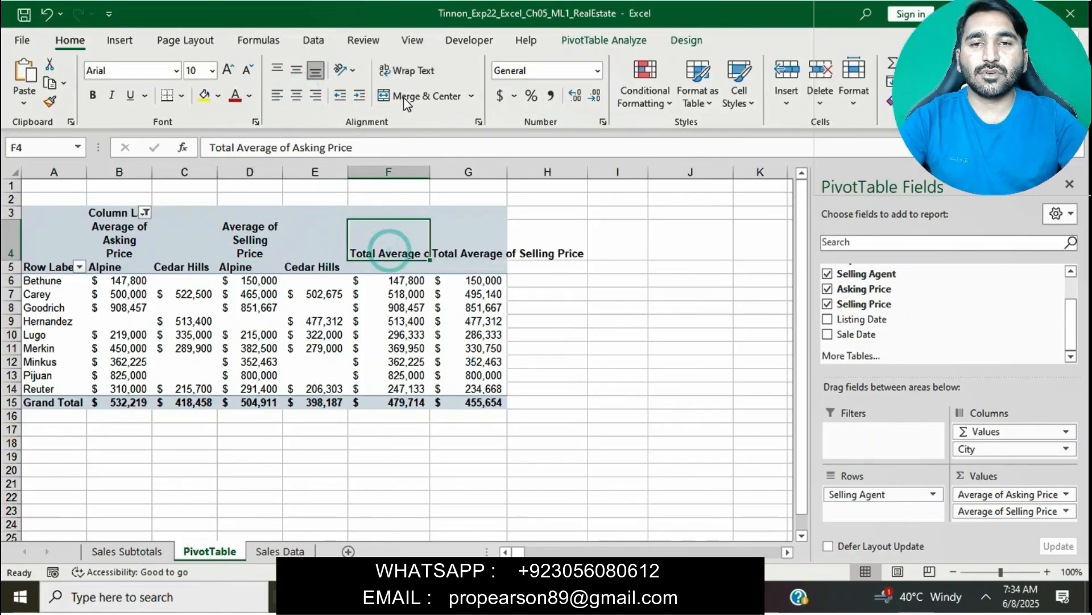
left_click(403, 73)
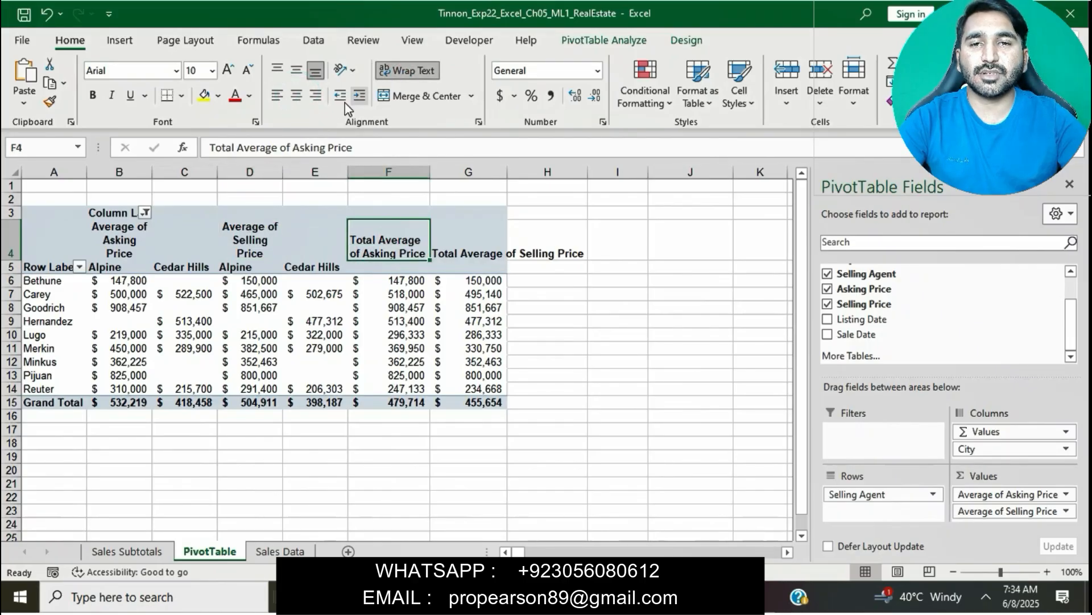
left_click(297, 96)
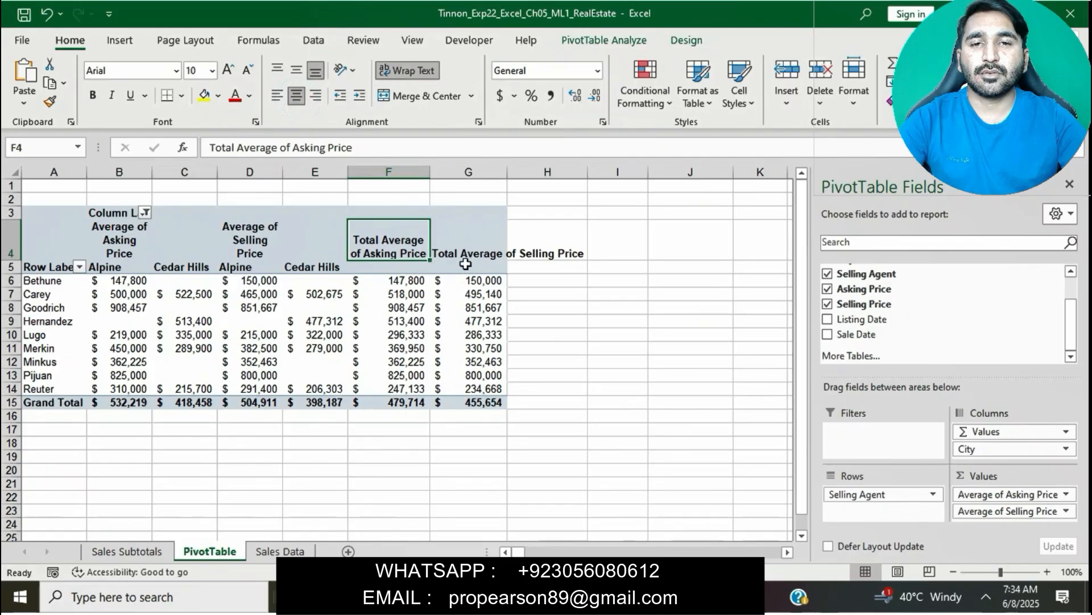
left_click(459, 248)
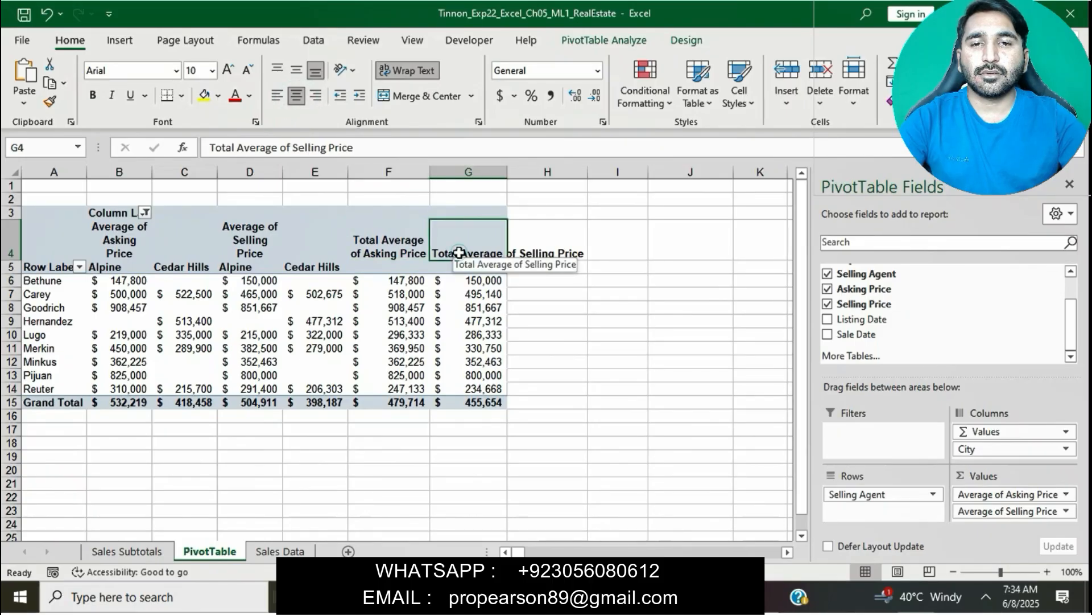
left_click(406, 70)
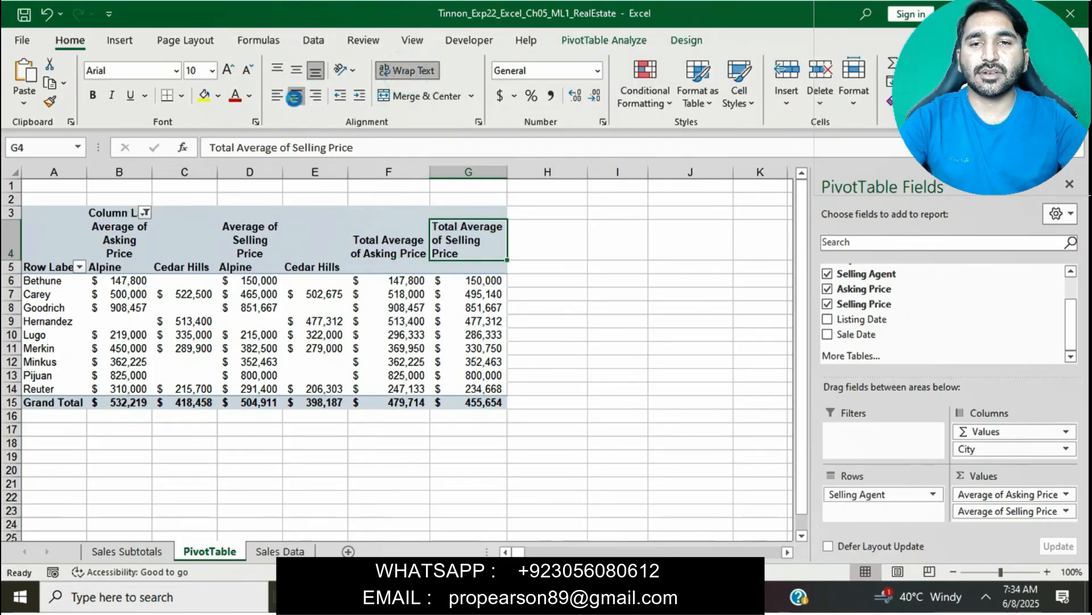
left_click(297, 95)
Step: Copy the range reference B4:E4 from the Word instructions, select that range in Excel and apply a Bottom Border to it
key("alt+Tab")
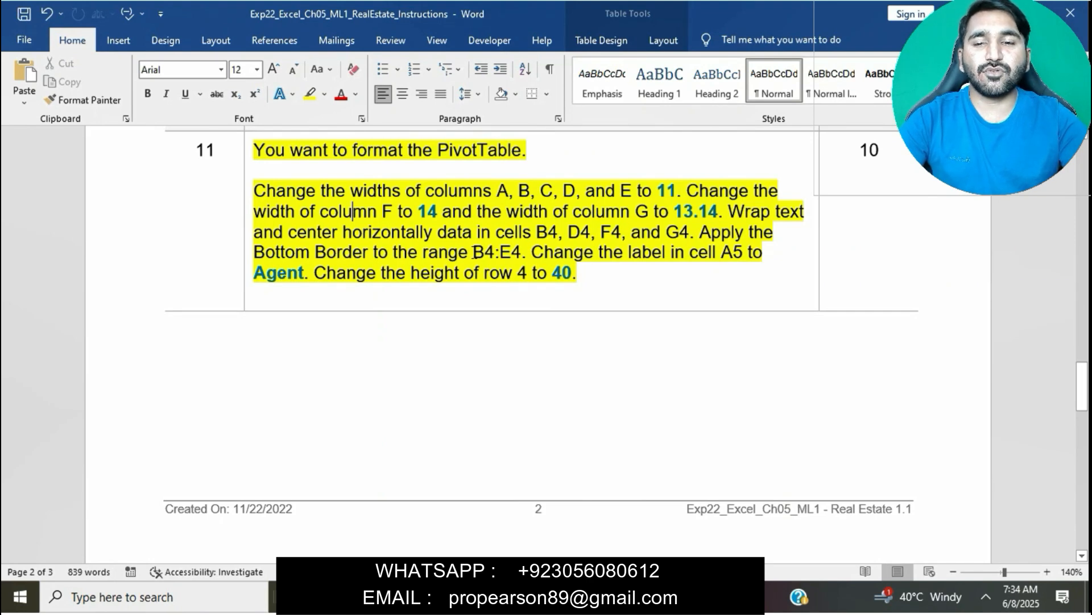
left_click_drag(475, 252, 522, 254)
key("ctrl+c")
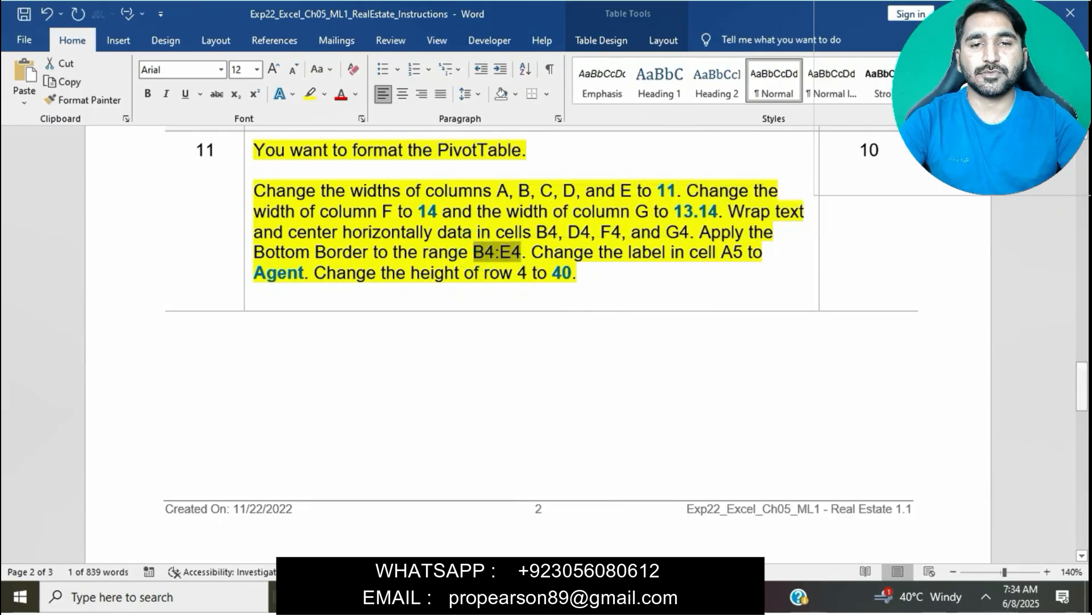
left_click(666, 596)
left_click(45, 148)
key("ctrl+v")
key("Return")
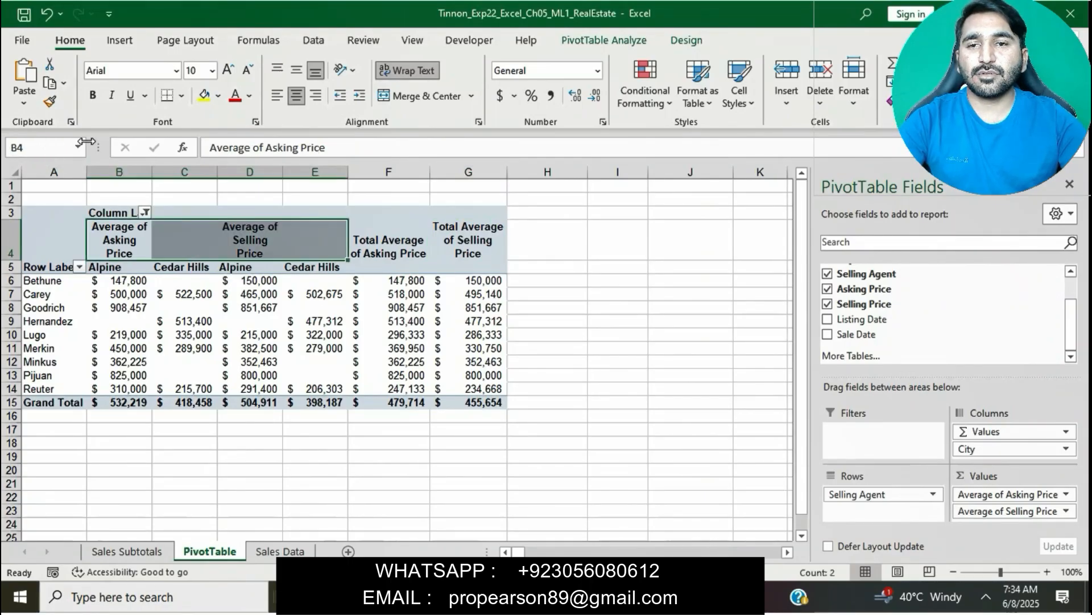
left_click(180, 95)
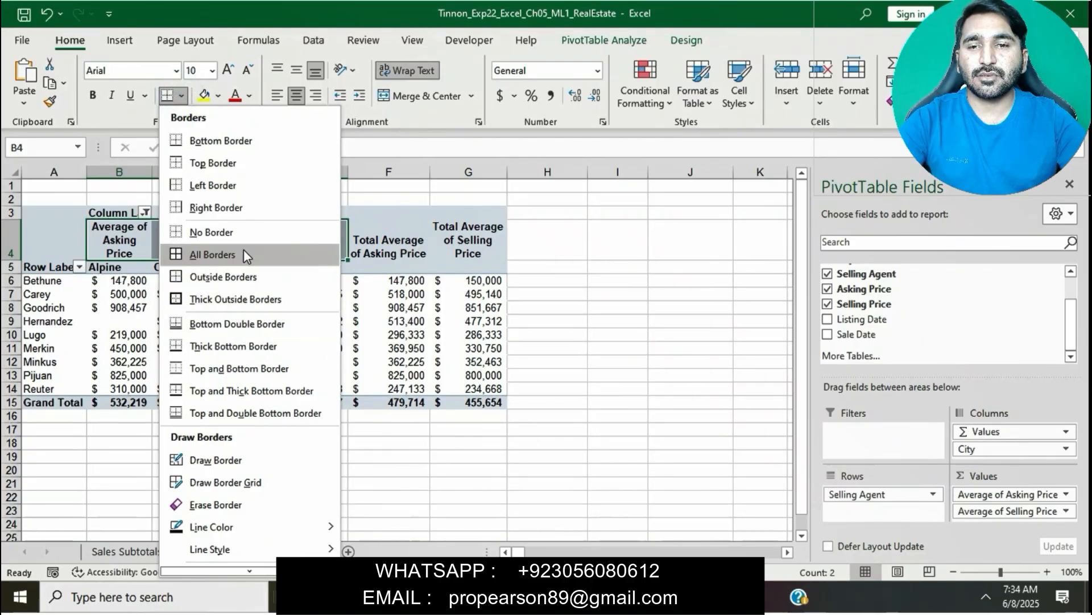
left_click(227, 142)
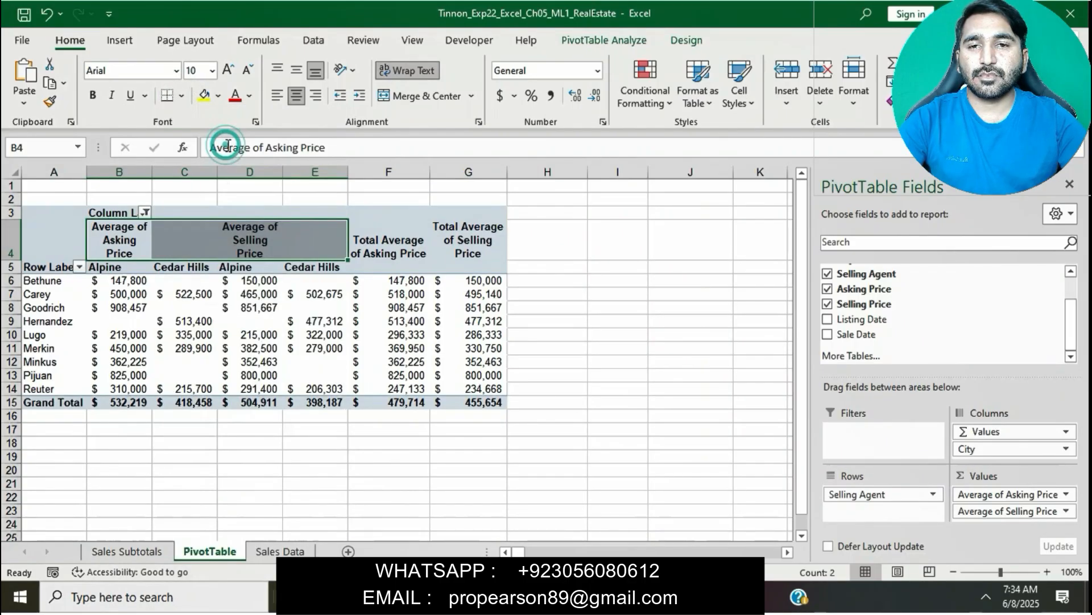
Step: Check the rest of step 11 in Word, then return to Excel and change the label in cell A5 to Agent
key("alt+Tab")
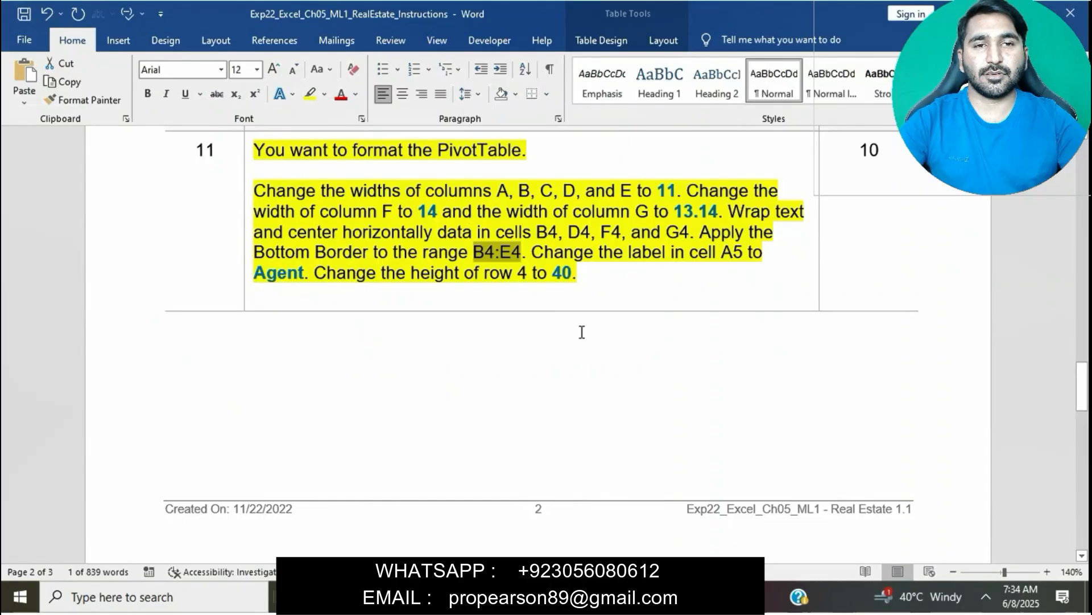
left_click_drag(535, 259, 445, 286)
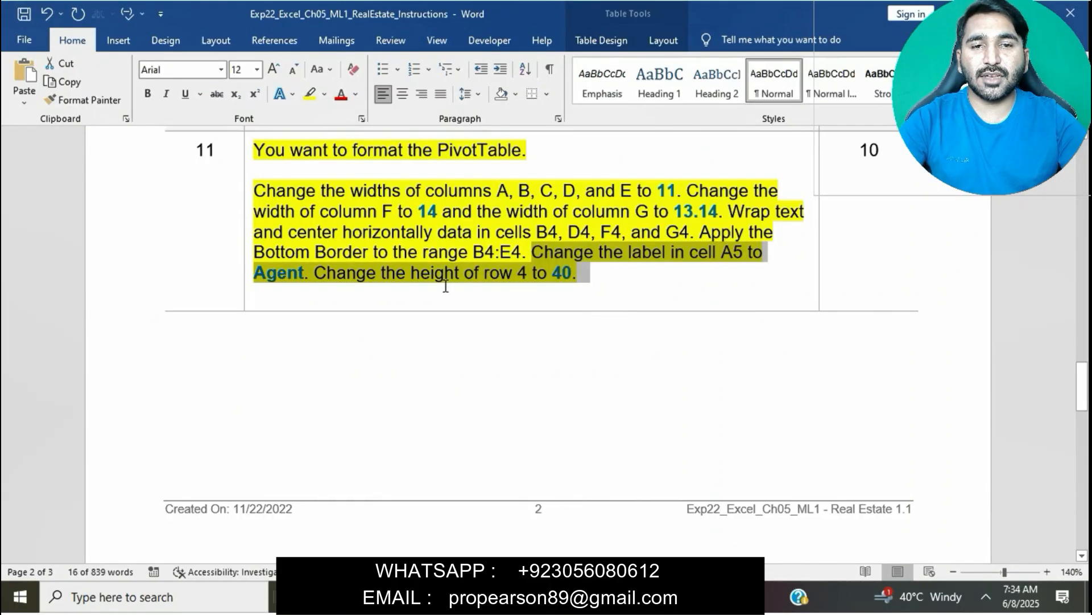
left_click(445, 286)
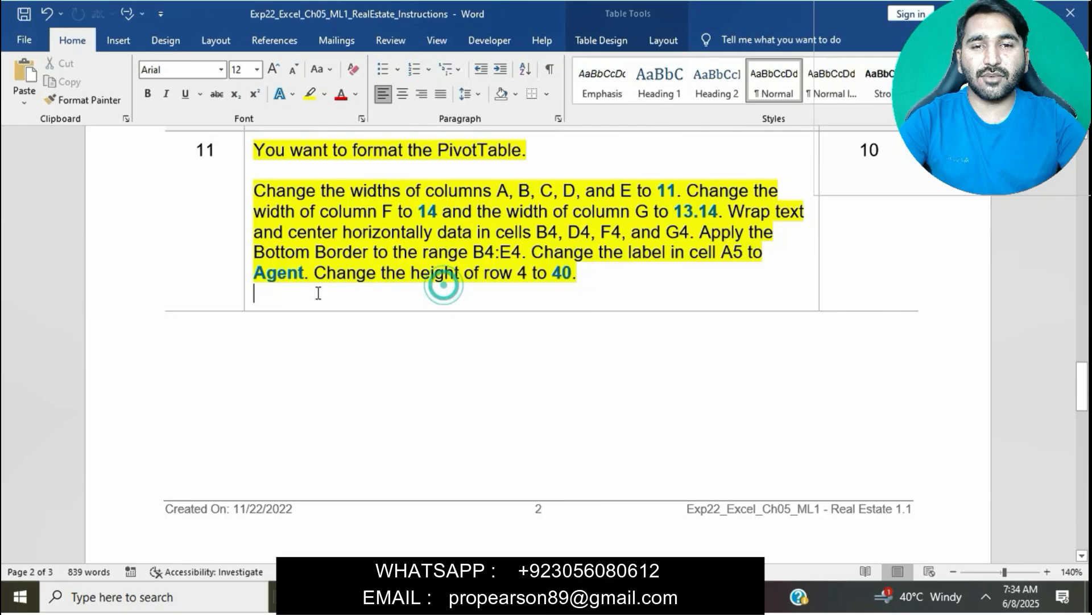
double_click(258, 275)
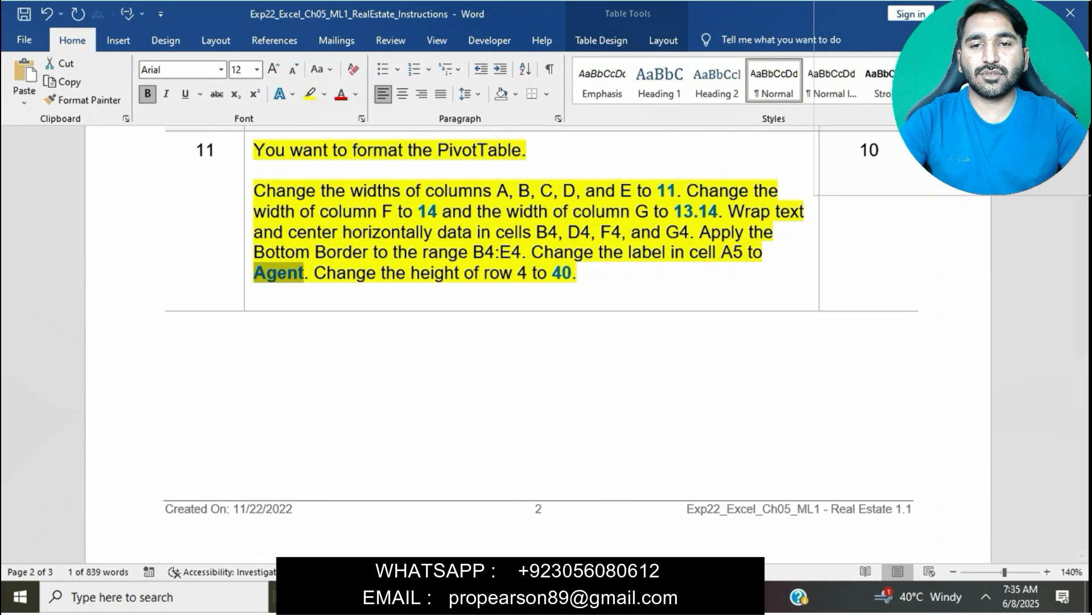
left_click(672, 596)
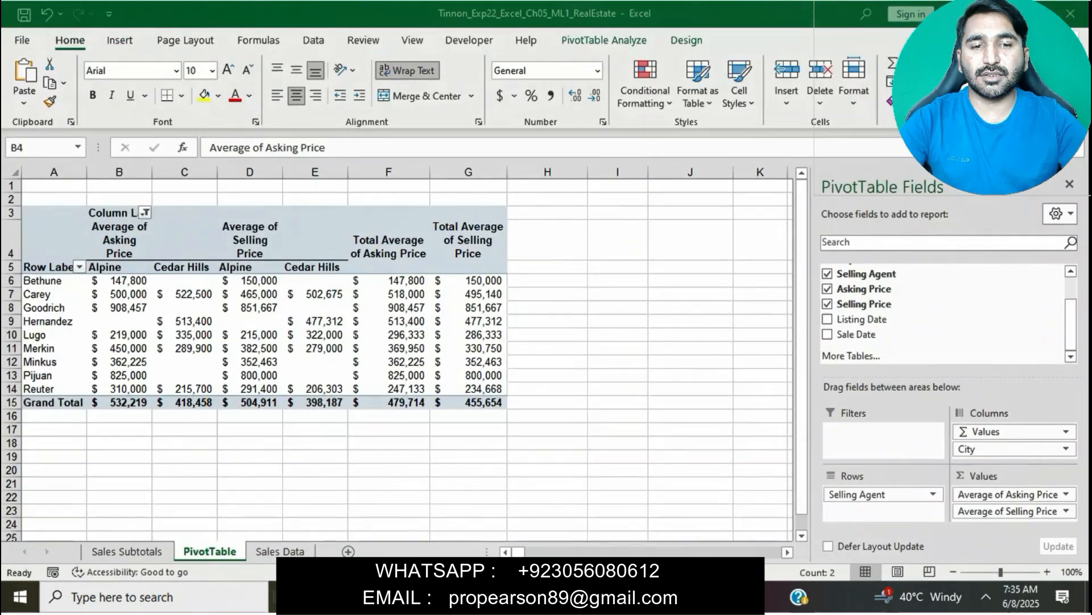
left_click(63, 267)
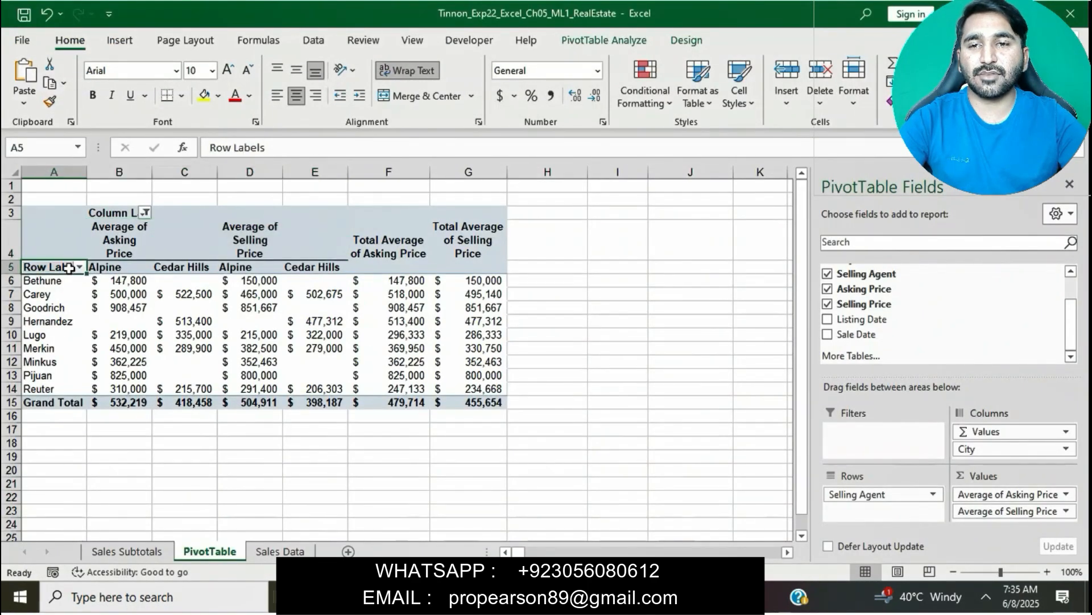
left_click(297, 147)
key("BackSpace")
key("BackSpace")
key("BackSpace")
key("BackSpace")
key("BackSpace")
key("BackSpace")
key("BackSpace")
key("BackSpace")
key("BackSpace")
key("BackSpace")
type("Agent")
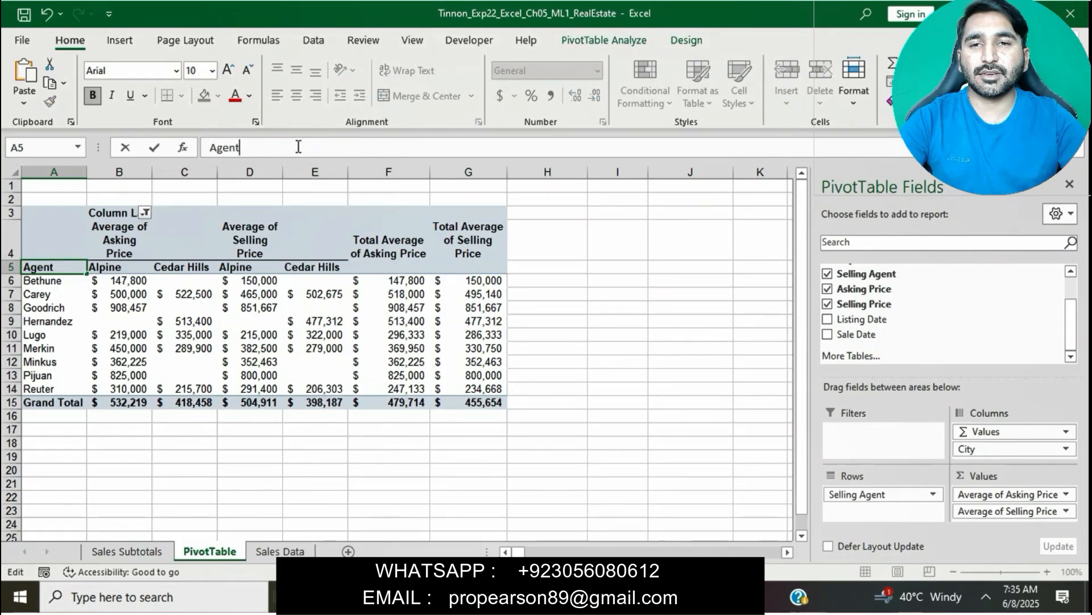
key("Return")
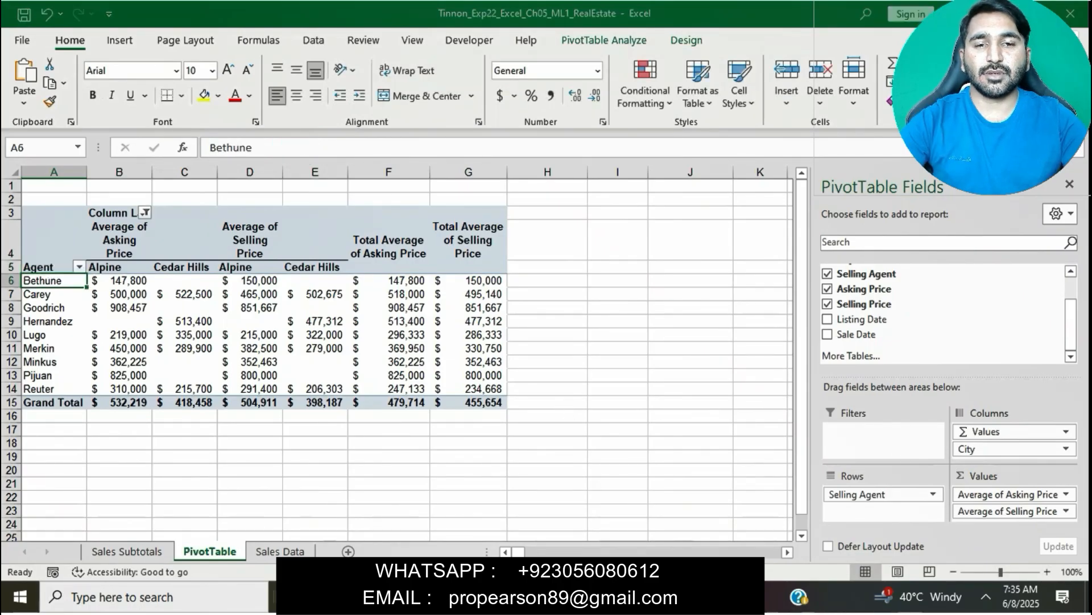
Step: Set the height of row 4 on the PivotTable worksheet to 40
key("alt+Tab")
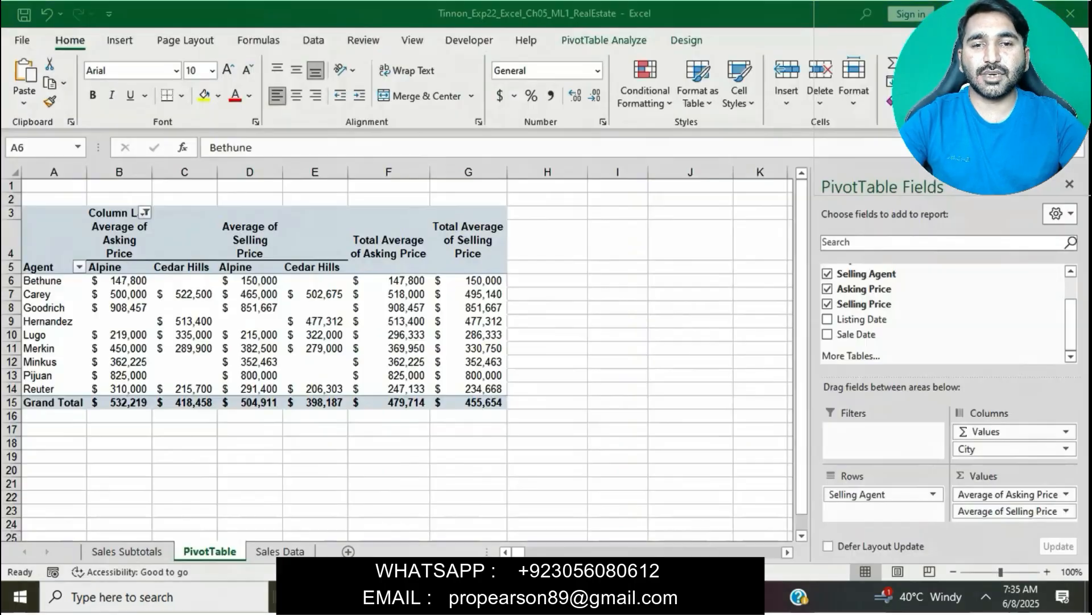
key("alt+Tab")
left_click(17, 243)
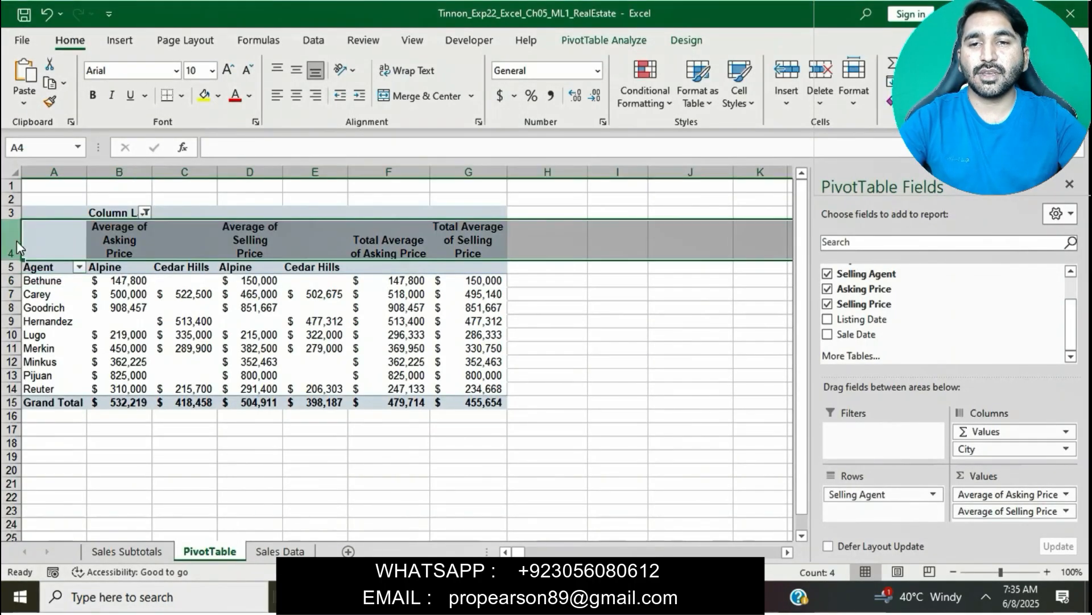
right_click(17, 245)
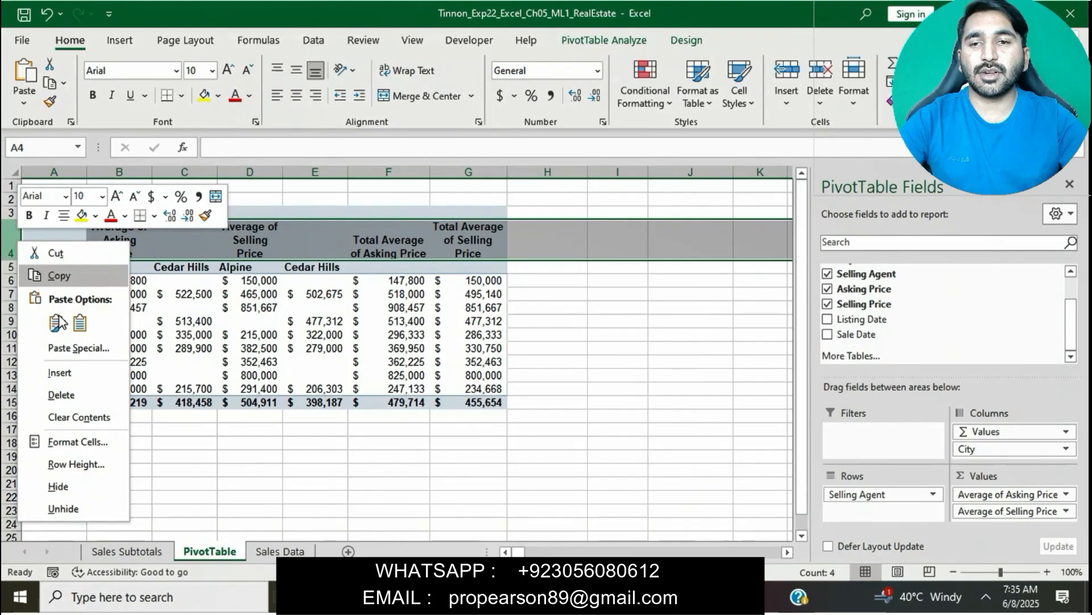
left_click(105, 462)
key("BackSpace")
type("40")
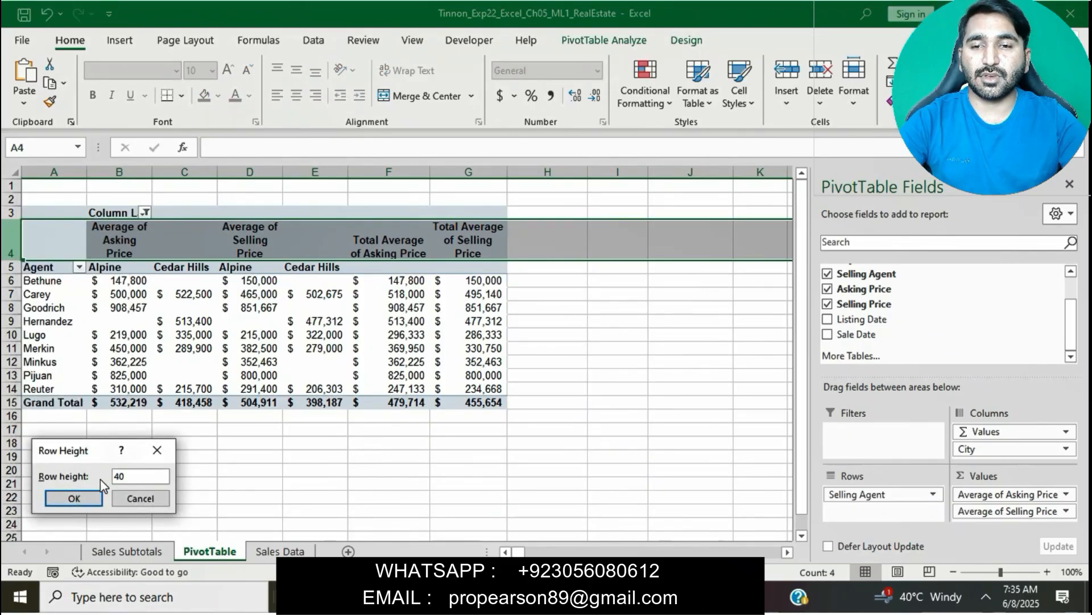
left_click(74, 498)
left_click(451, 481)
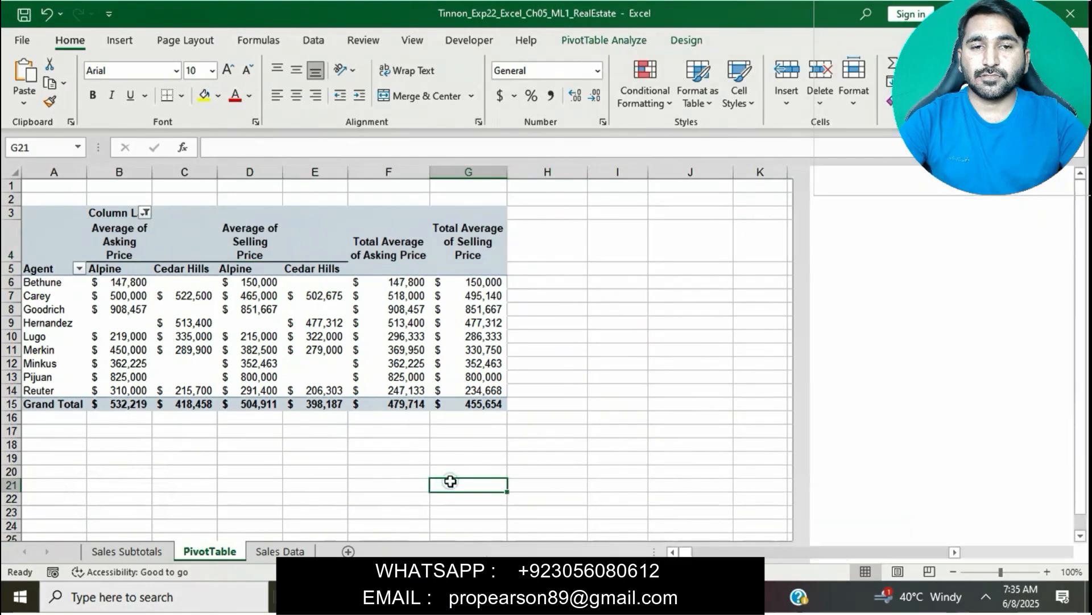
Step: Switch to the Word instructions and remove the yellow highlight from the step 11 text
key("alt+Tab")
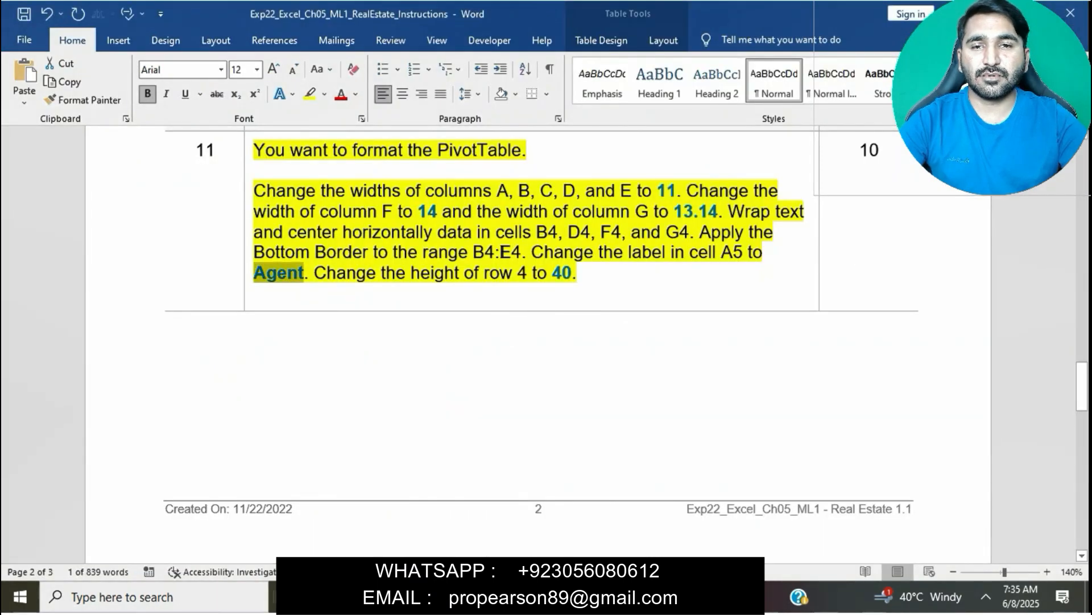
left_click(500, 251)
left_click(250, 149)
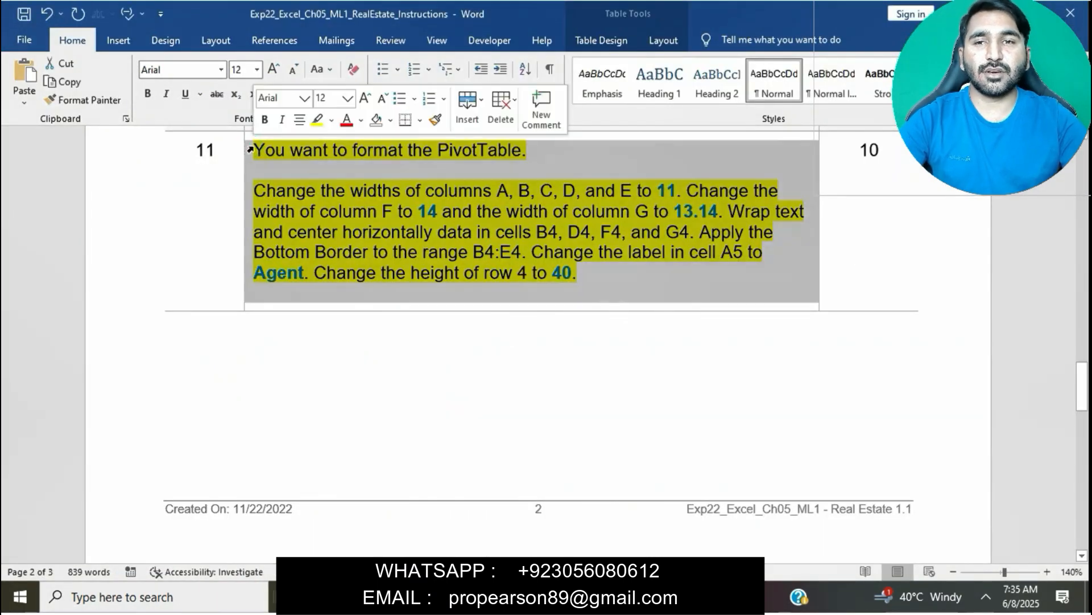
left_click(314, 121)
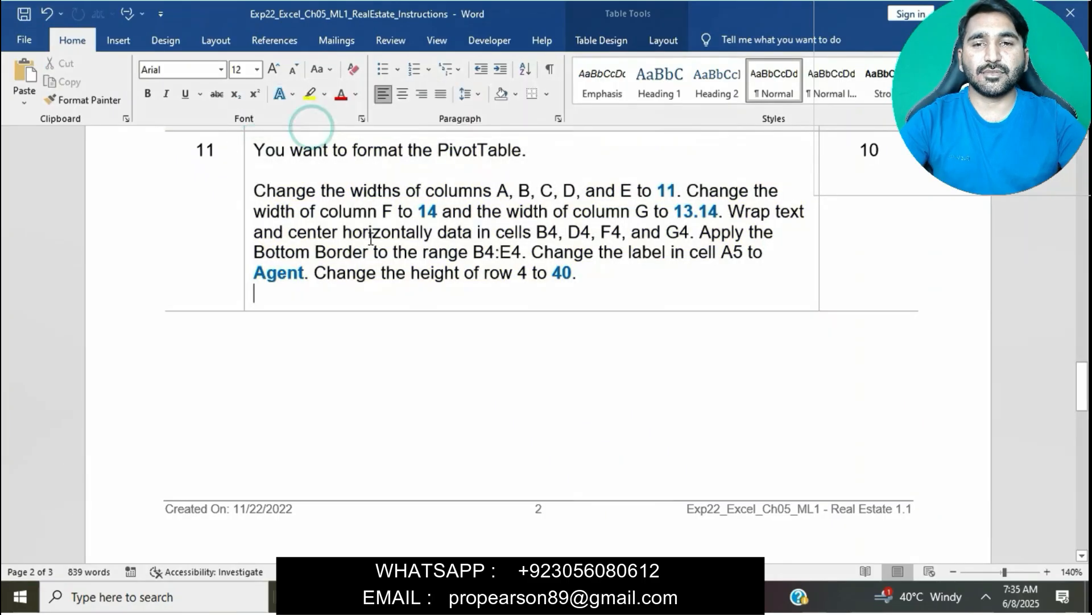
Step: Highlight the step 12 instructions in yellow
scroll(373, 246, "down", 4)
scroll(373, 245, "down", 5)
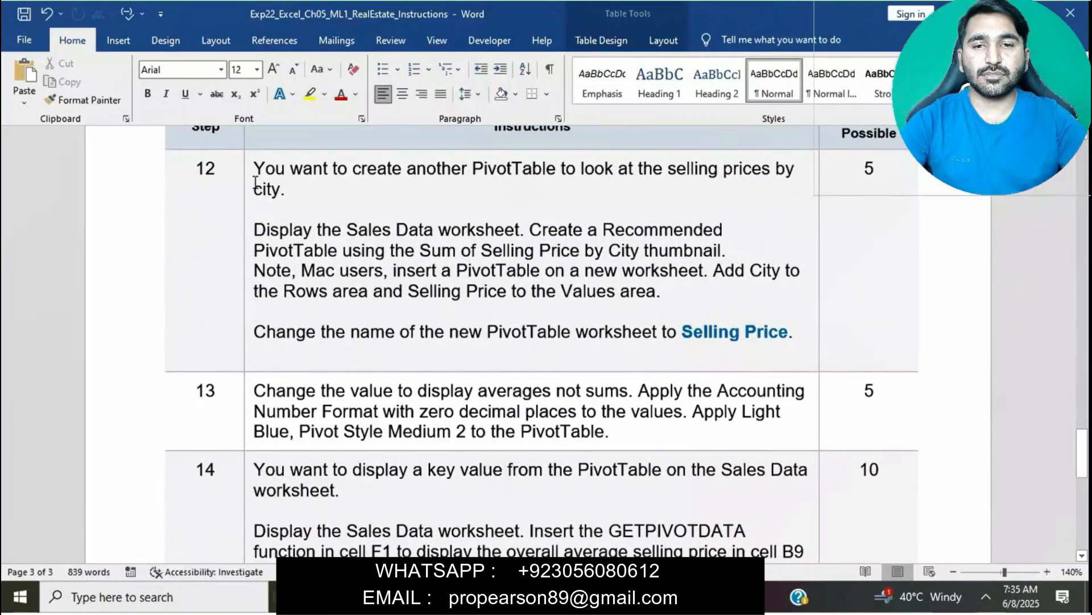
left_click(249, 171)
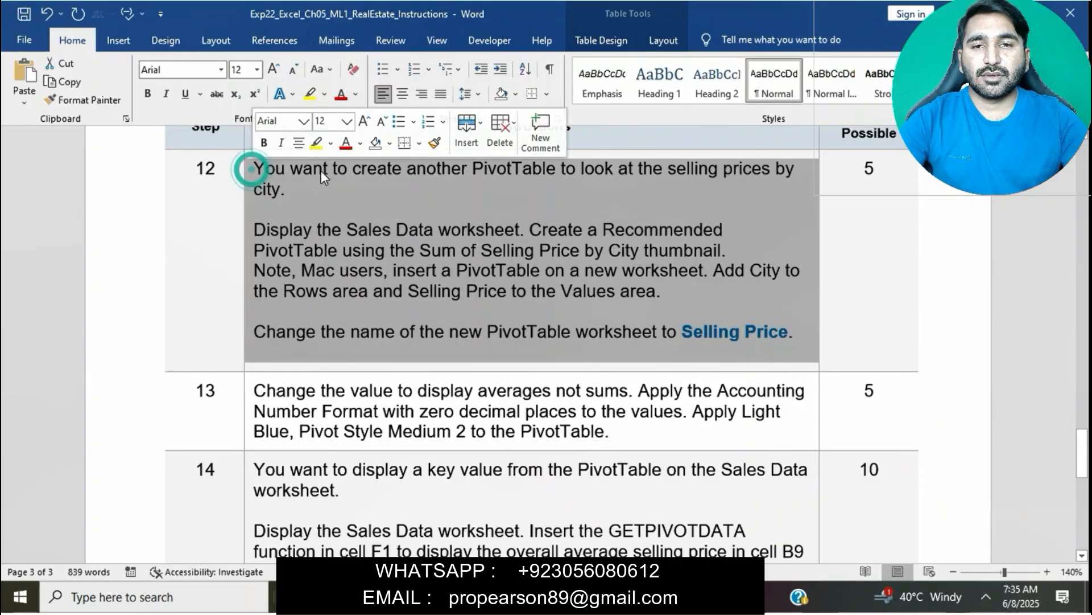
left_click(318, 152)
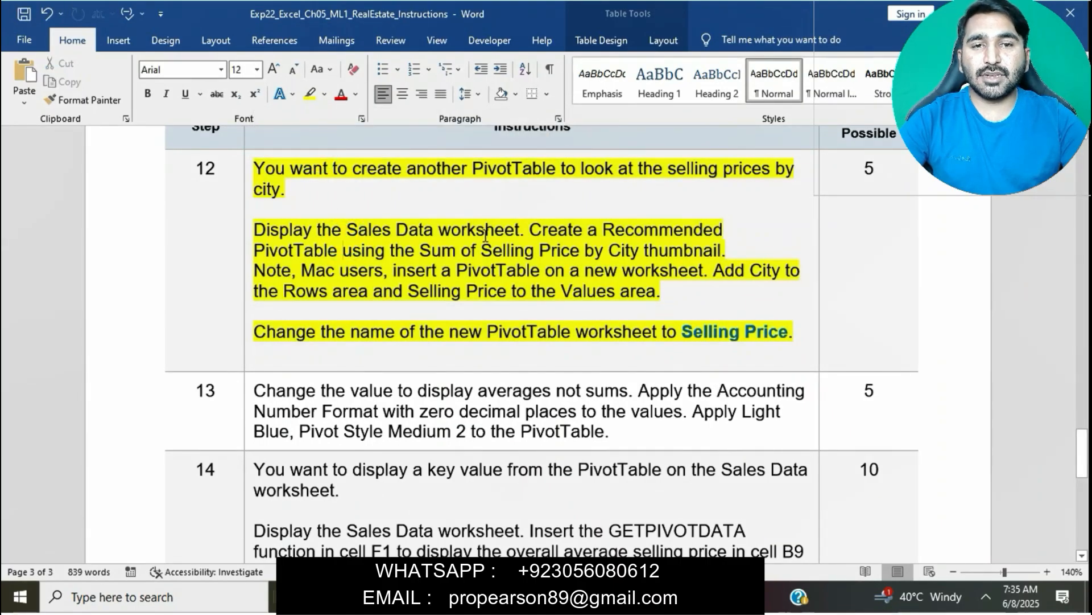
Step: Switch to Excel and display the Sales Data worksheet, then return to step 12 in the Word instructions
left_click(569, 597)
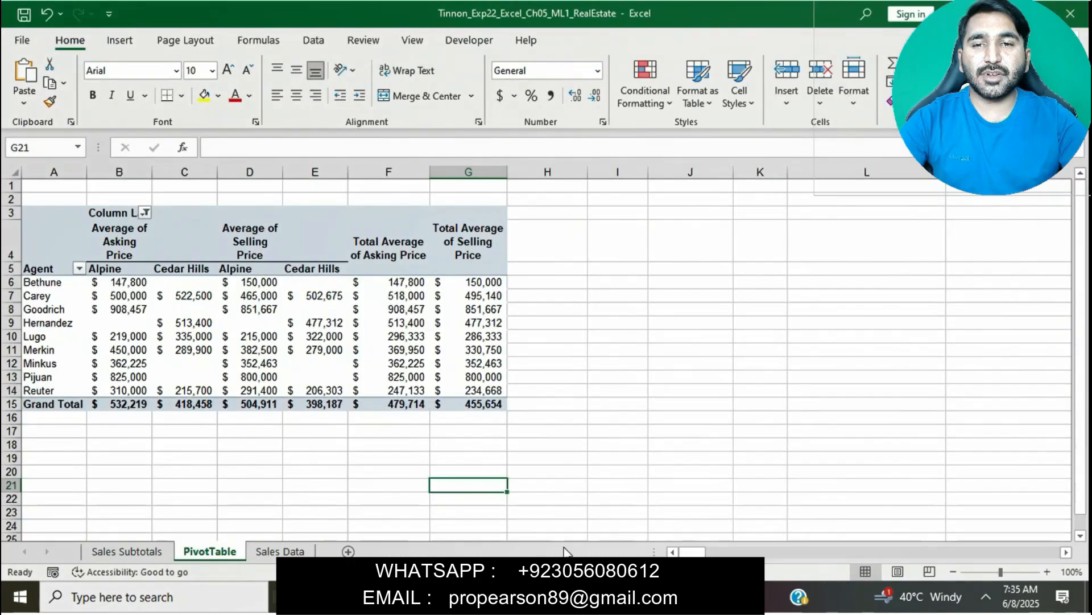
left_click(295, 553)
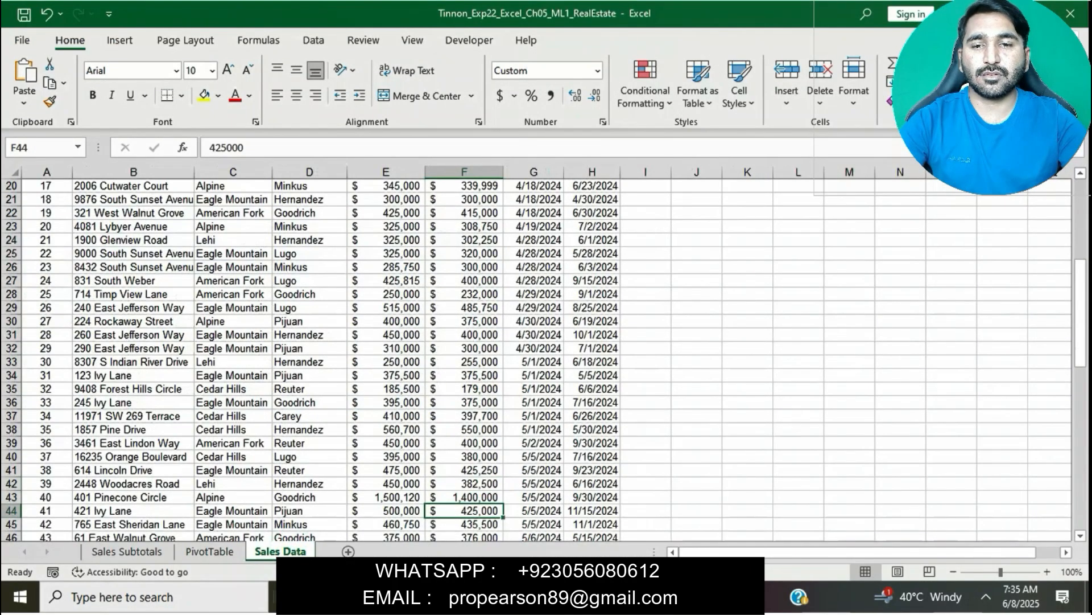
left_click(535, 596)
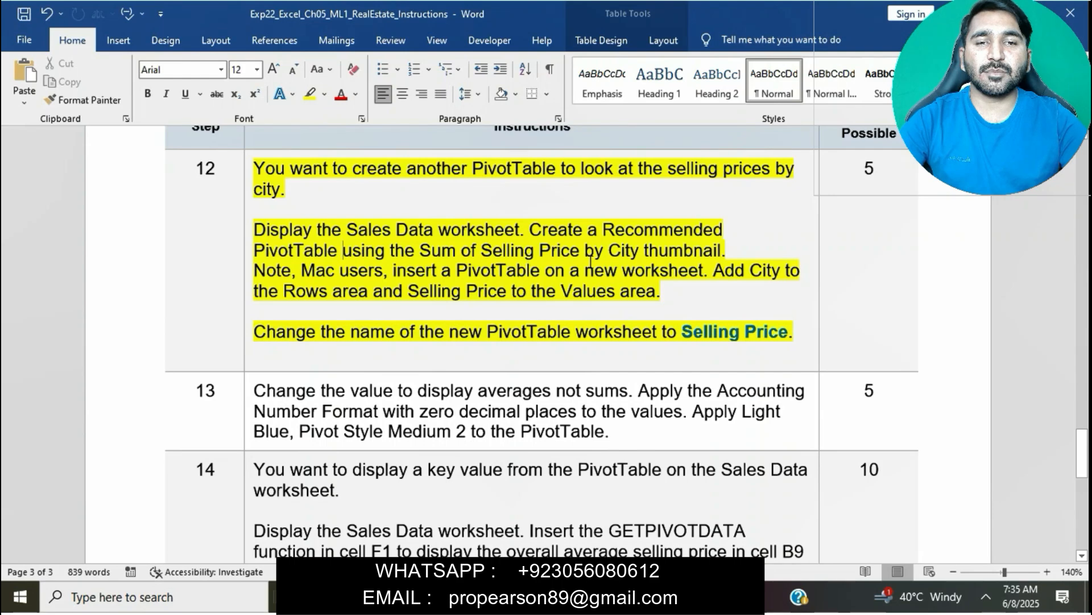
Step: Switch to Excel and insert the recommended PivotTable Sum of Selling Price by City from the Sales Data worksheet
key("alt+Tab")
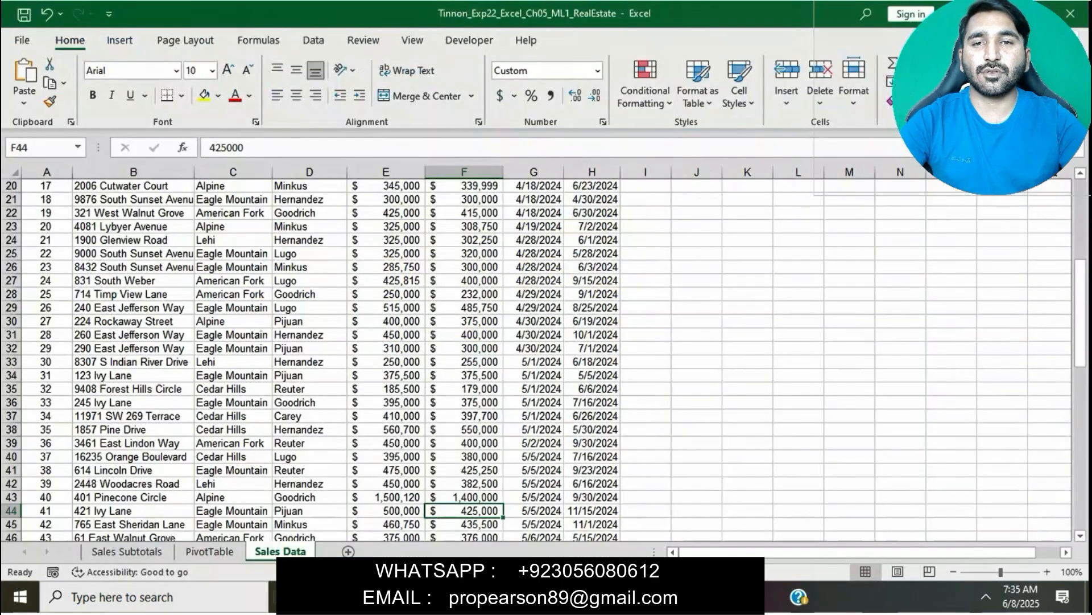
left_click(344, 341)
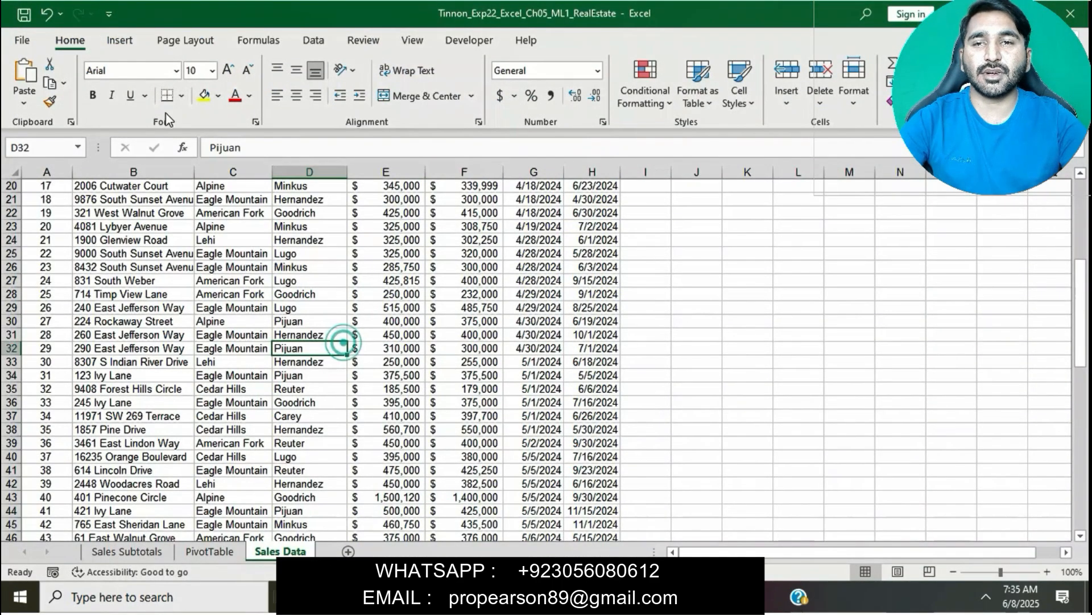
left_click(120, 40)
left_click(104, 94)
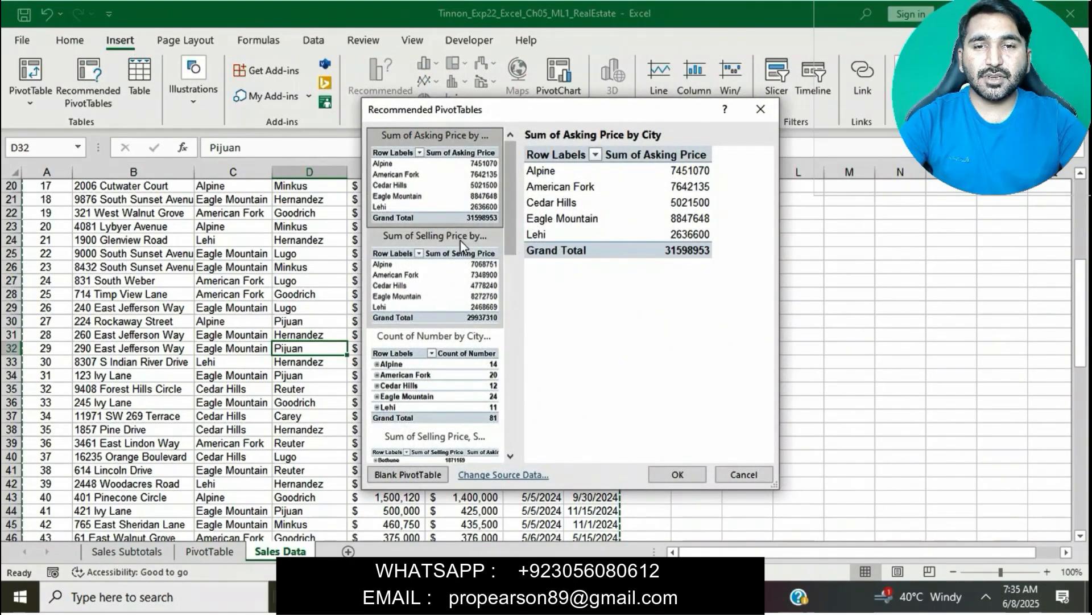
left_click(462, 255)
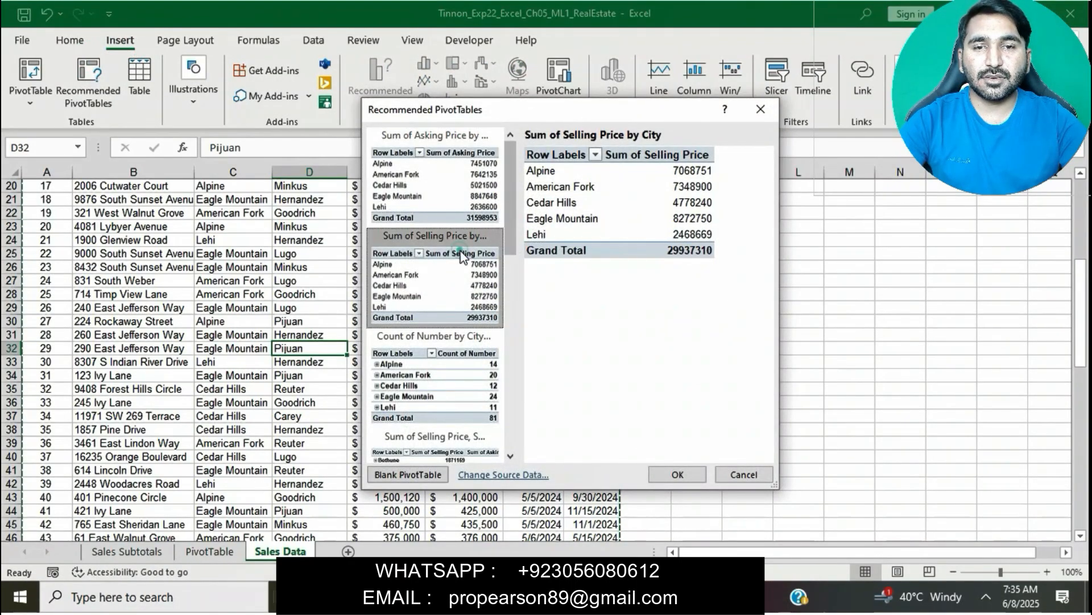
left_click(671, 477)
Step: Switch to the Word instructions and copy the worksheet name Selling Price from step 12
key("alt+Tab")
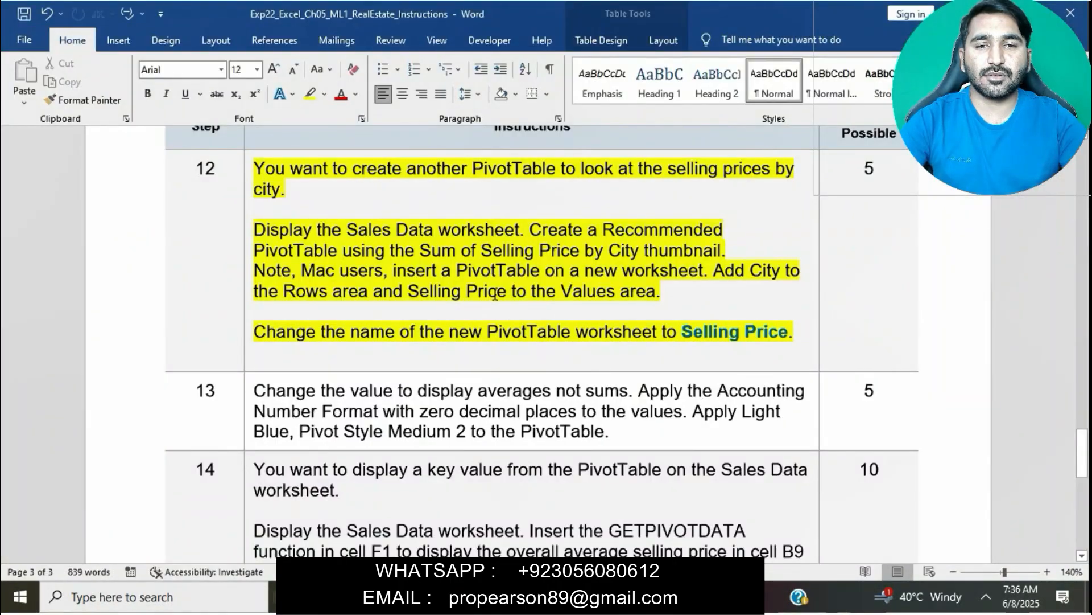
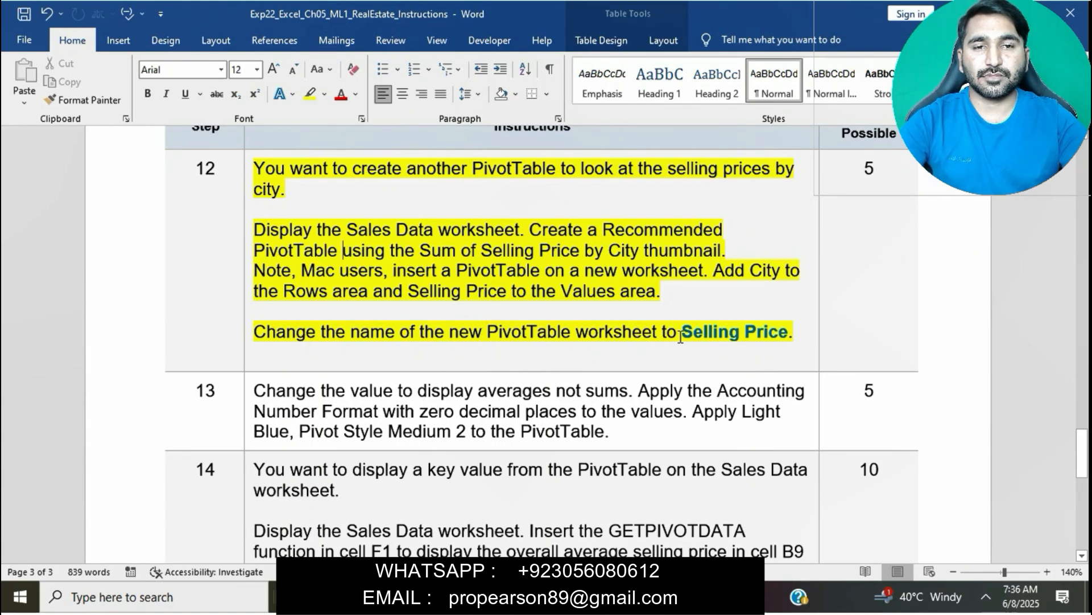
left_click_drag(683, 335, 780, 329)
key("ctrl+c")
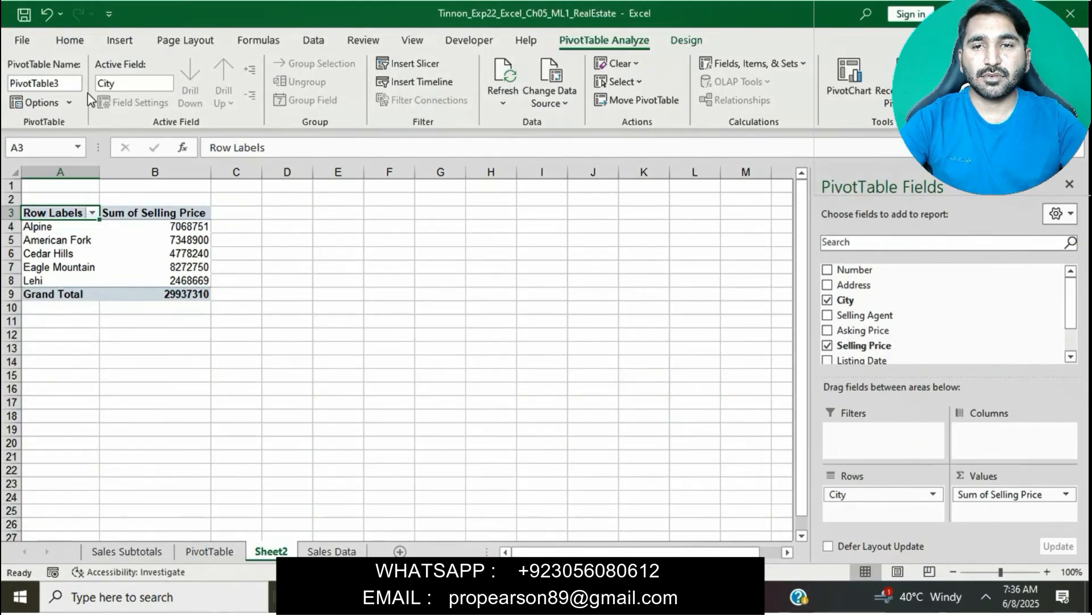
left_click(64, 83)
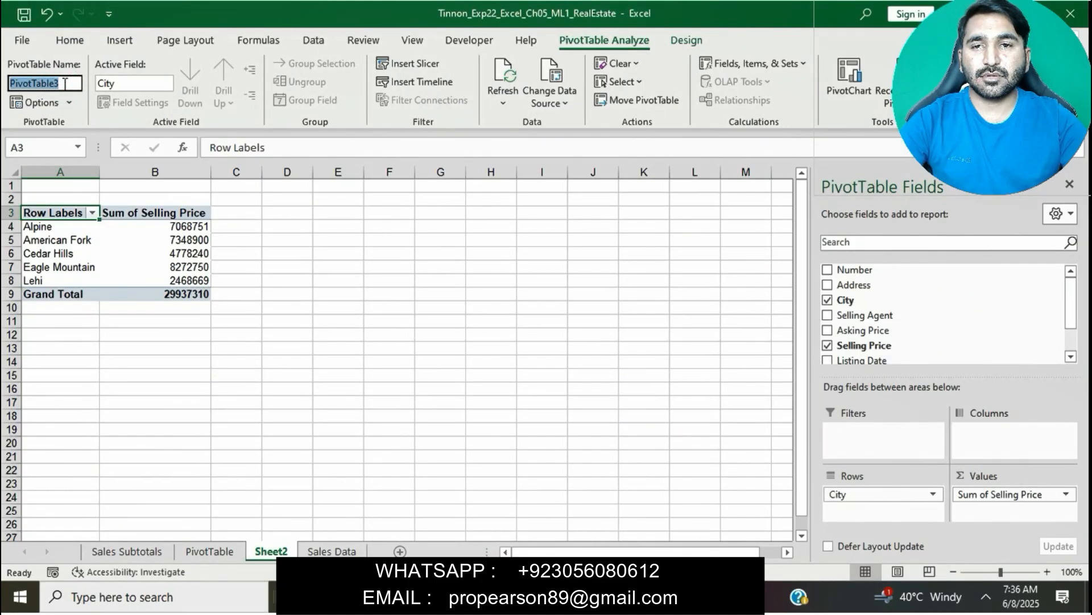
key("ctrl+v")
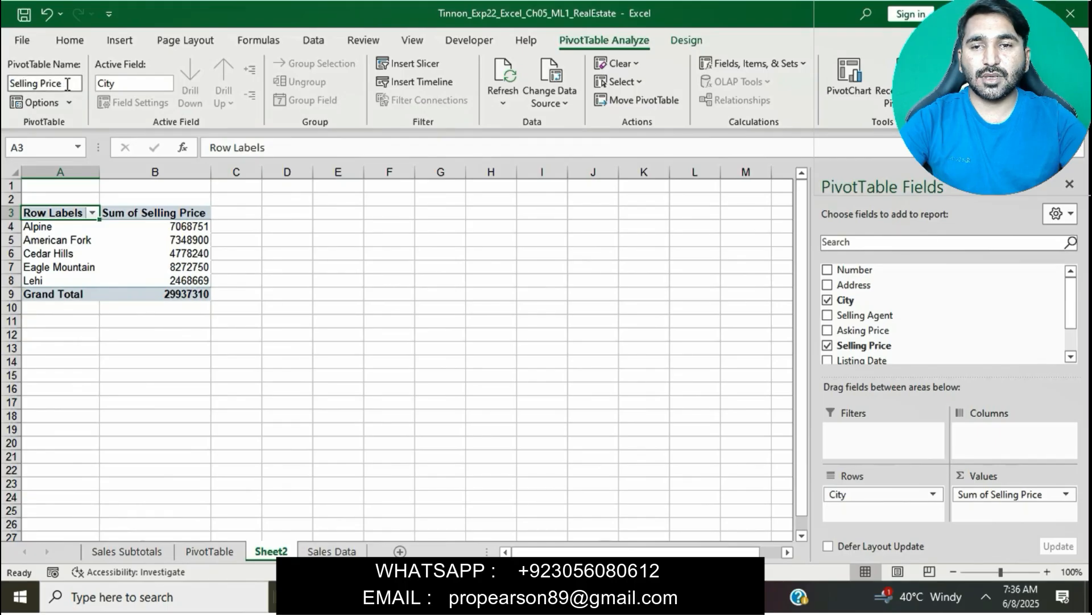
left_click(624, 596)
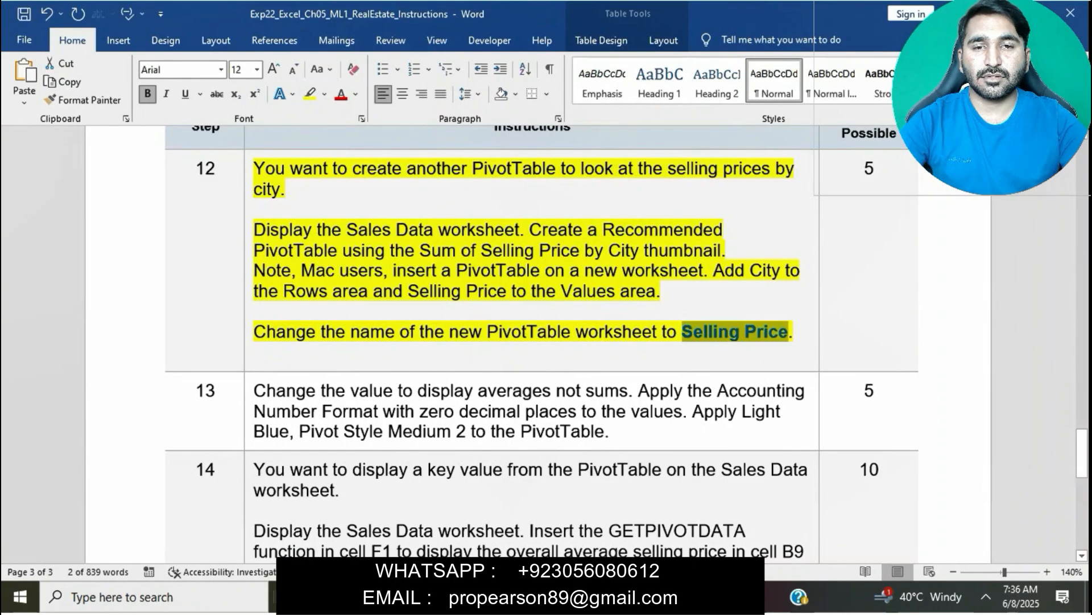
left_click(536, 234)
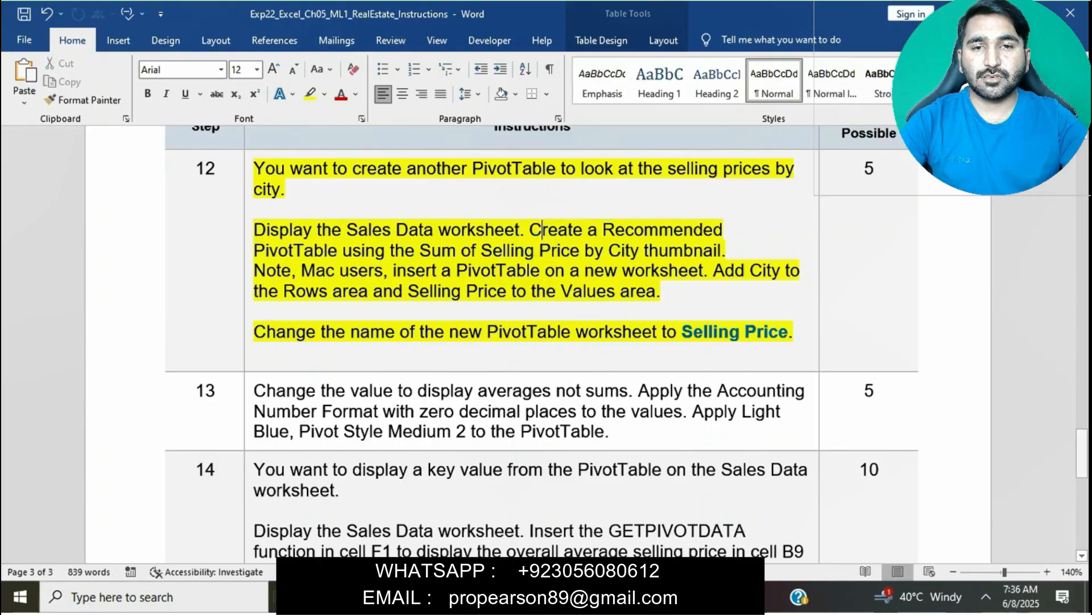
Step: Switch to Excel and rename the new PivotTable worksheet Sheet2 as Selling Price
left_click(660, 596)
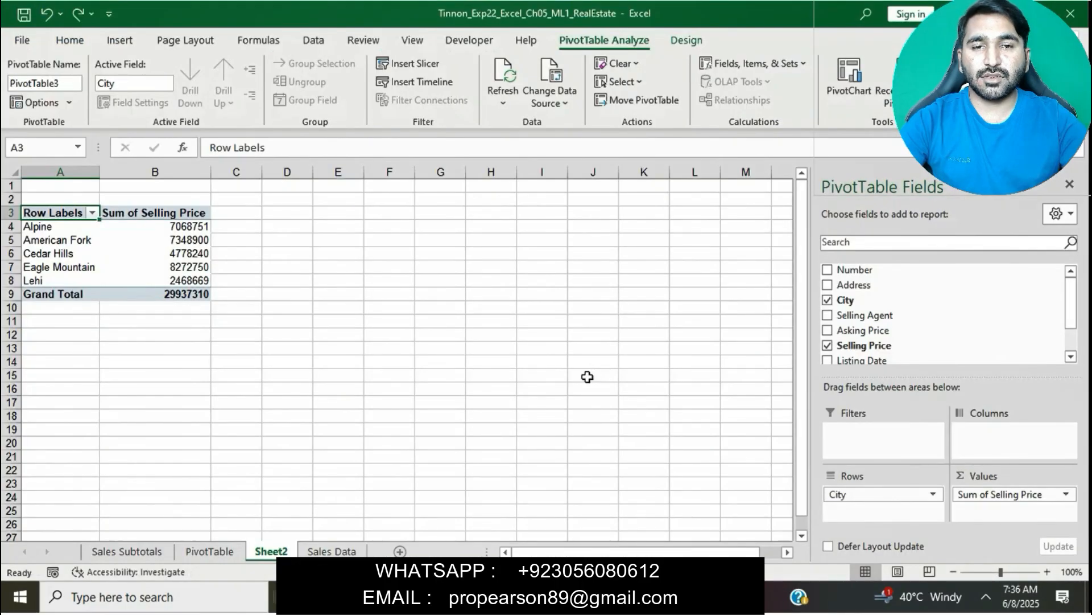
right_click(274, 550)
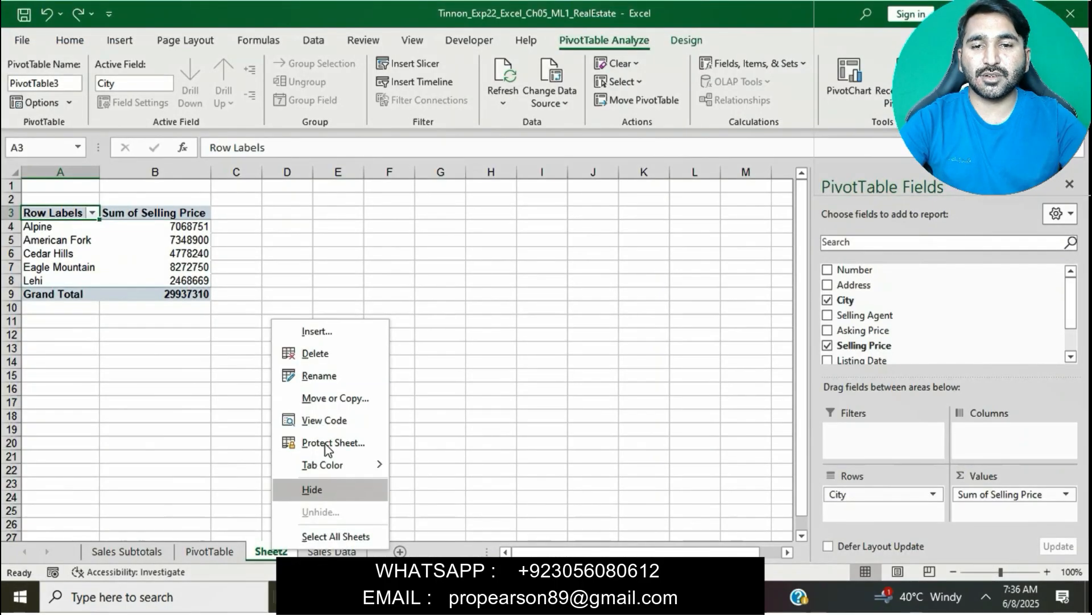
left_click(313, 376)
type("Selling Price")
left_click(337, 373)
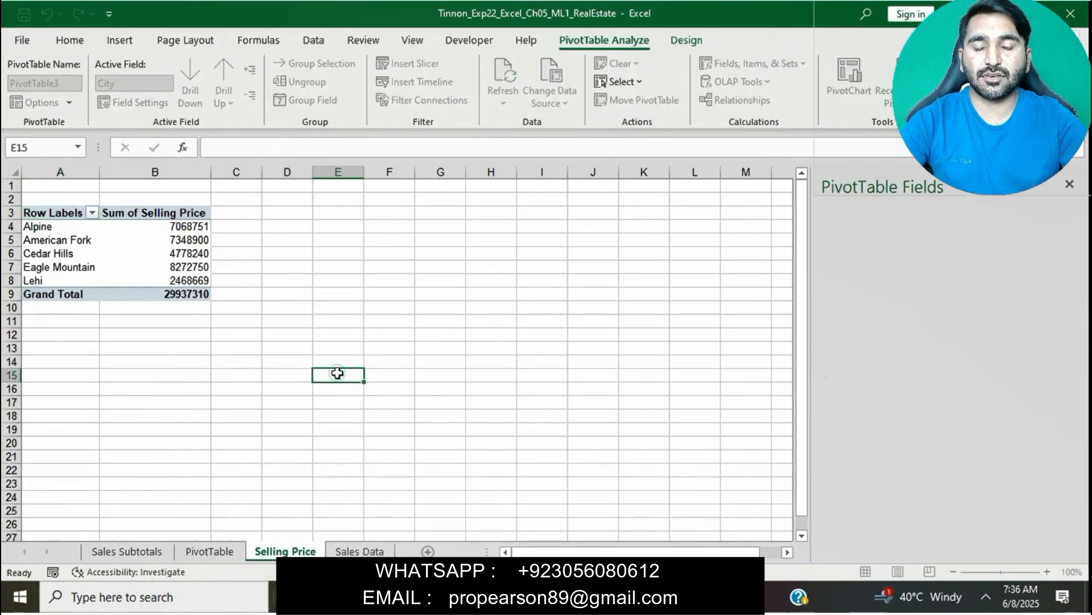
Step: Switch to the Word instructions and remove the yellow highlight from the step 12 text
key("alt+Tab")
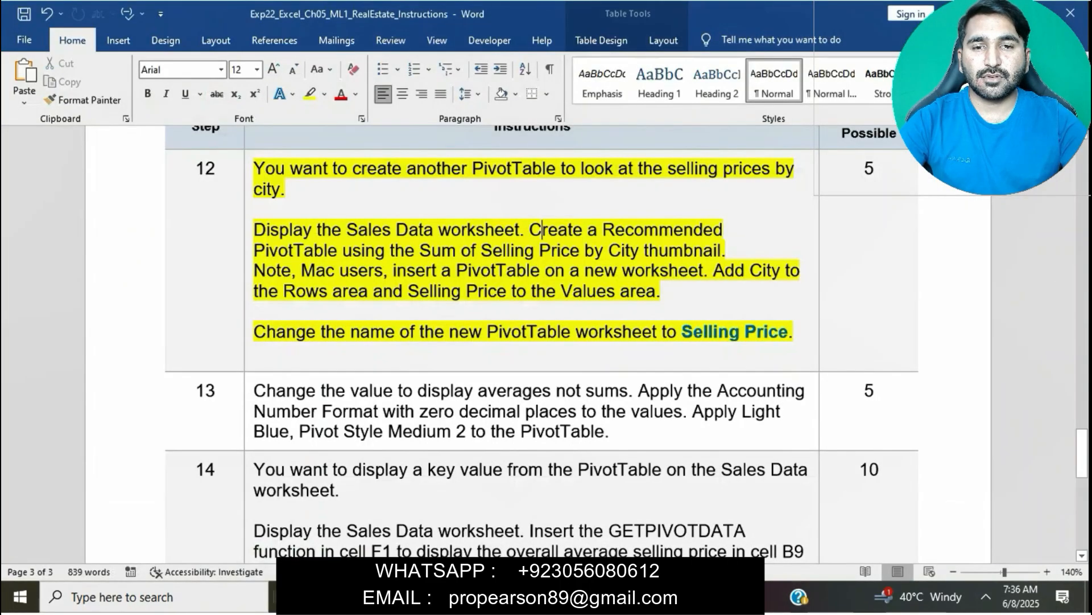
left_click(244, 173)
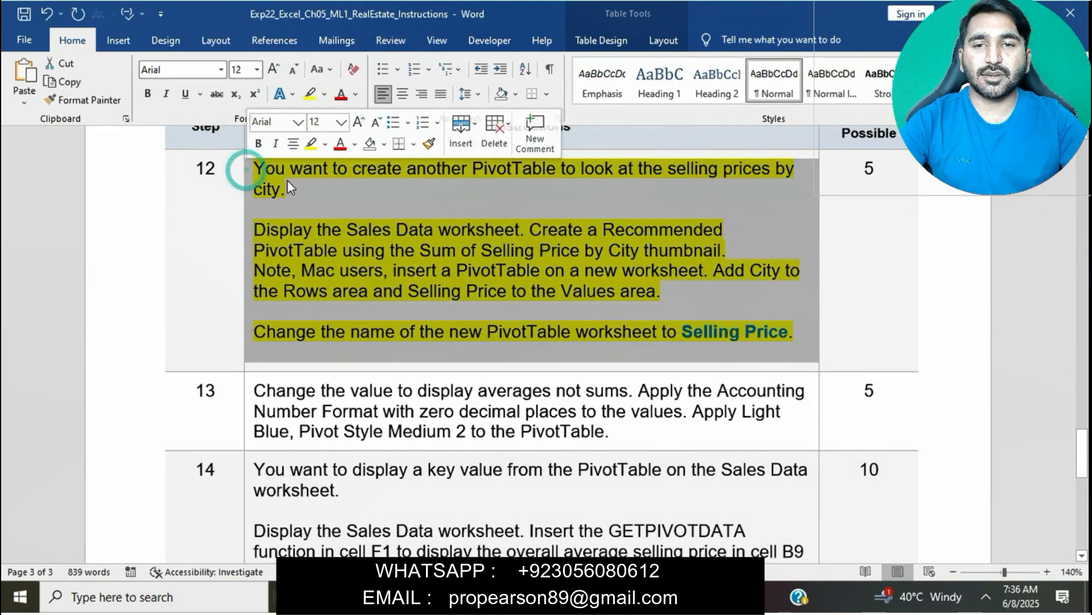
left_click(310, 146)
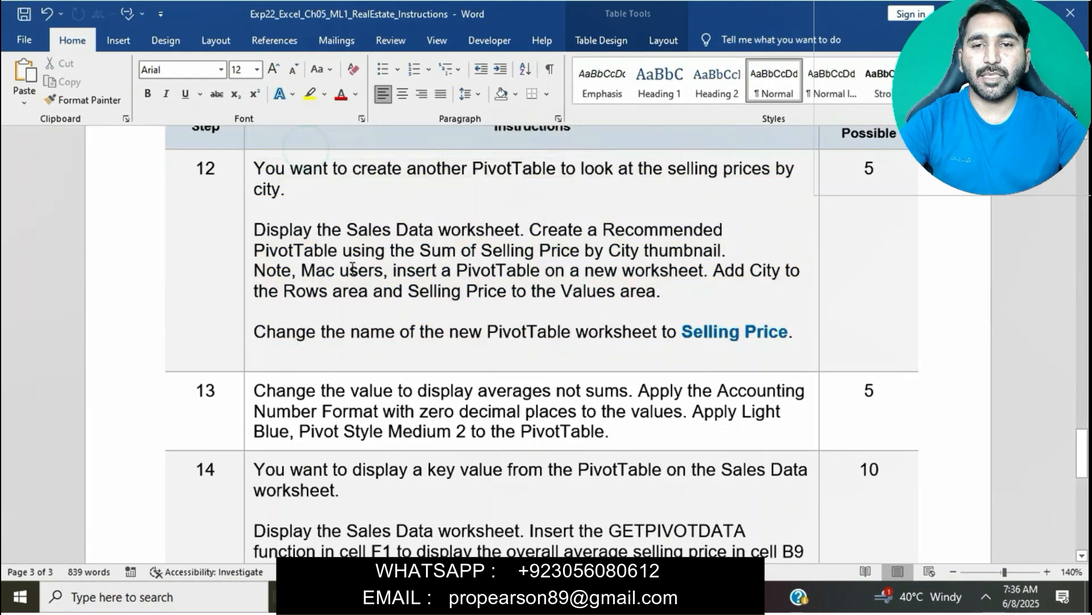
Step: Highlight the step 13 instructions in yellow
scroll(352, 268, "down", 3)
scroll(352, 269, "down", 1)
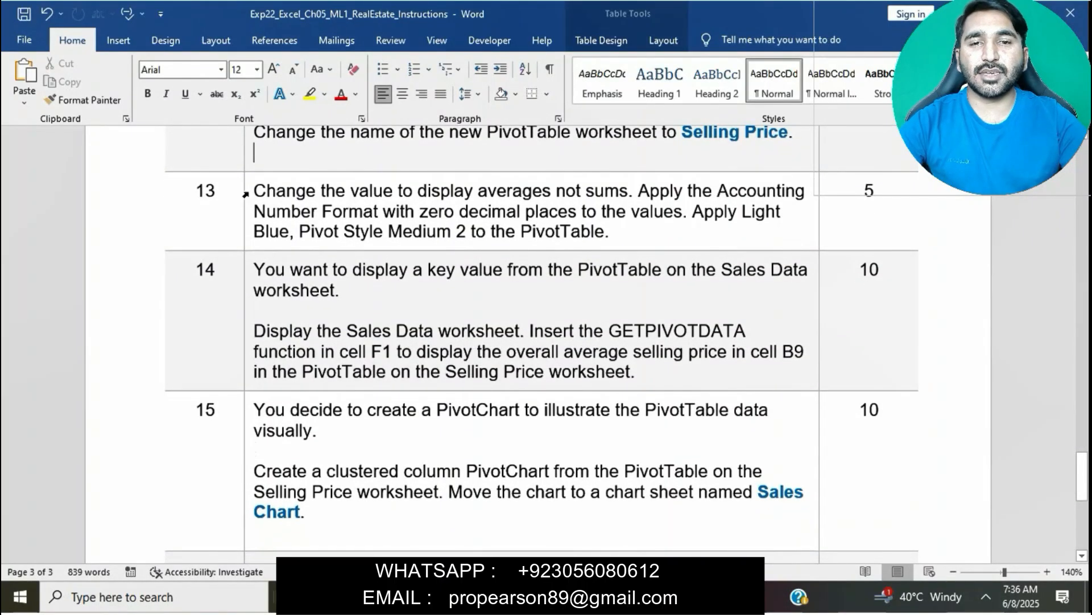
left_click(247, 191)
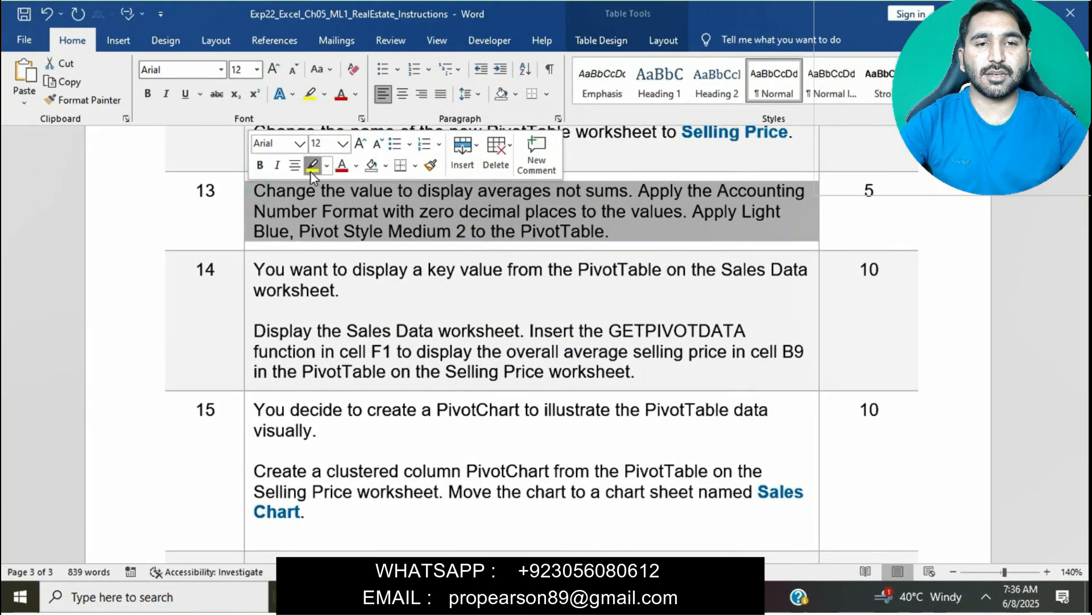
left_click(311, 170)
left_click(345, 199)
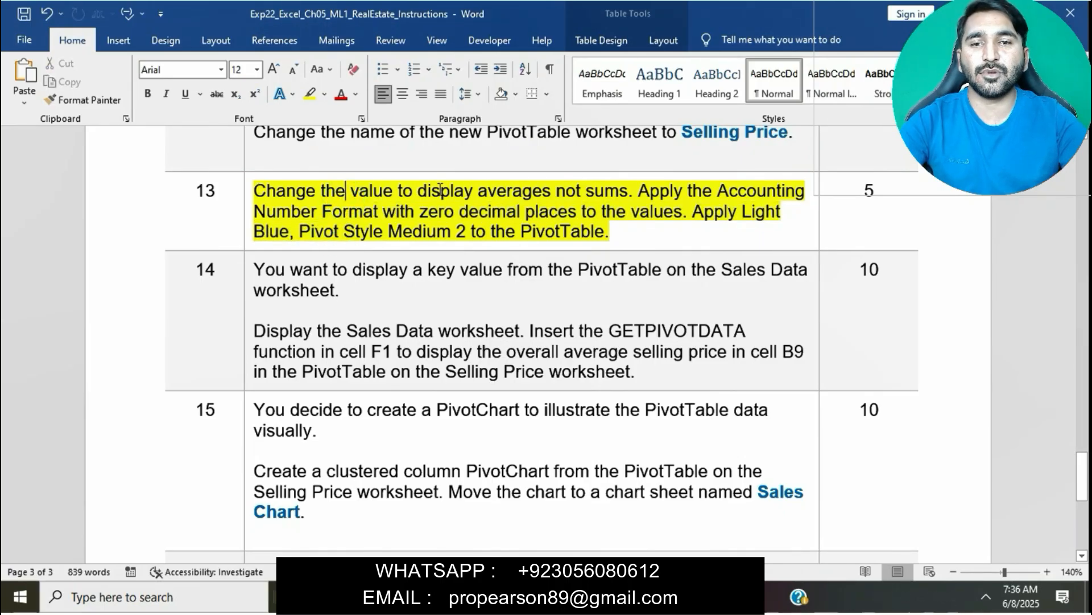
Step: Switch to Excel and set the Selling Price value field to summarize by Average in the city PivotTable
left_click(690, 596)
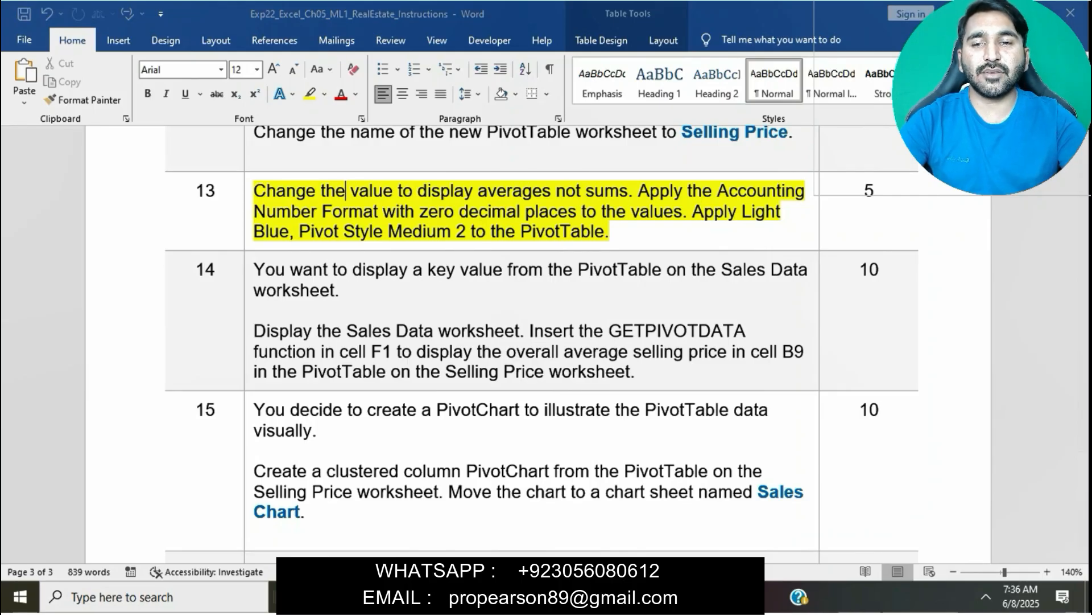
left_click(683, 596)
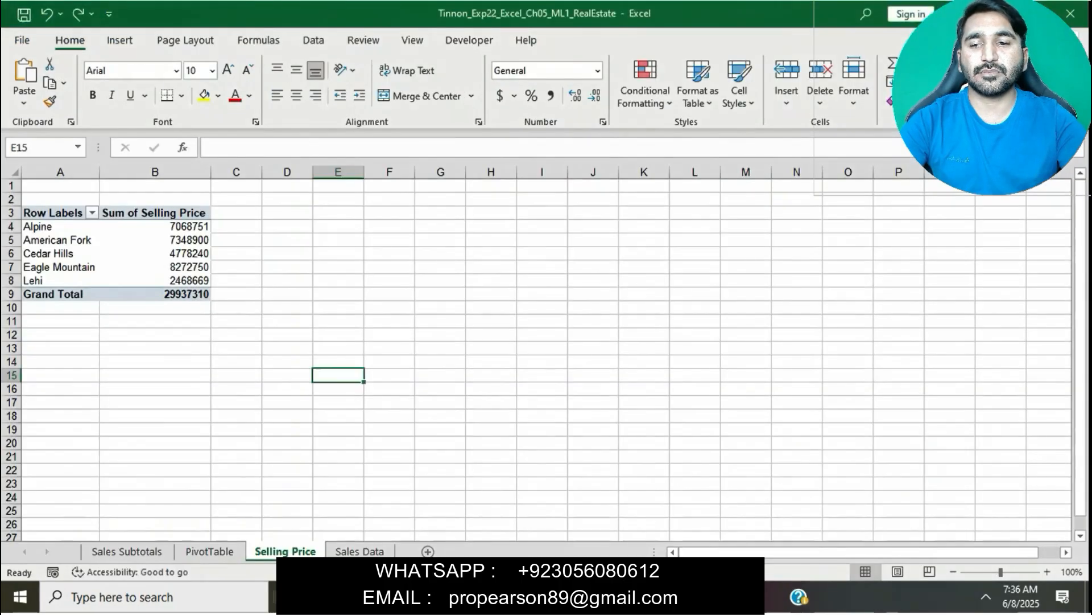
left_click(178, 243)
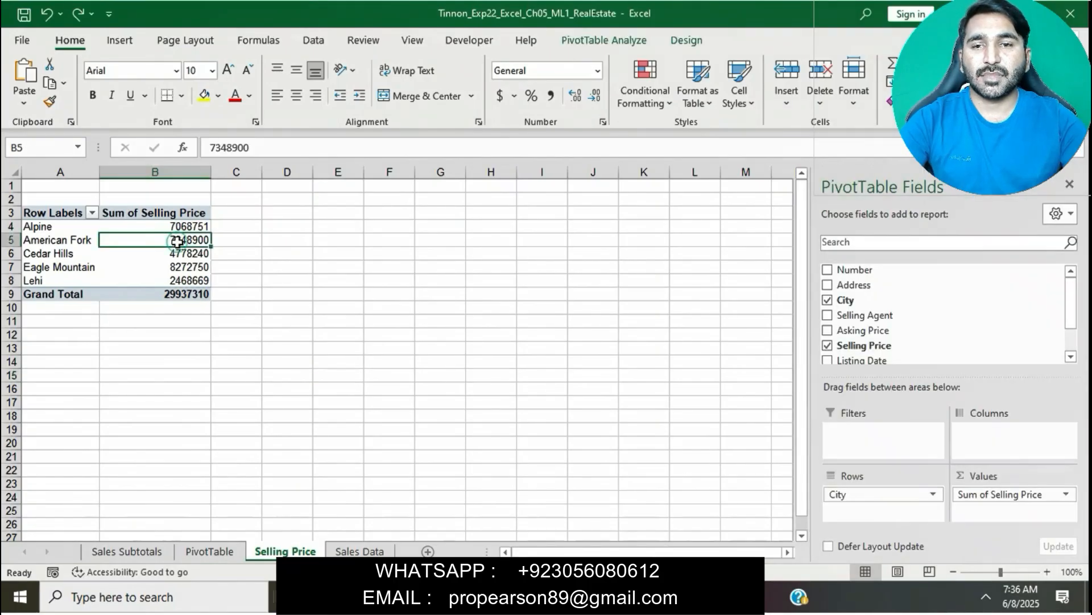
left_click(1065, 494)
left_click(1039, 477)
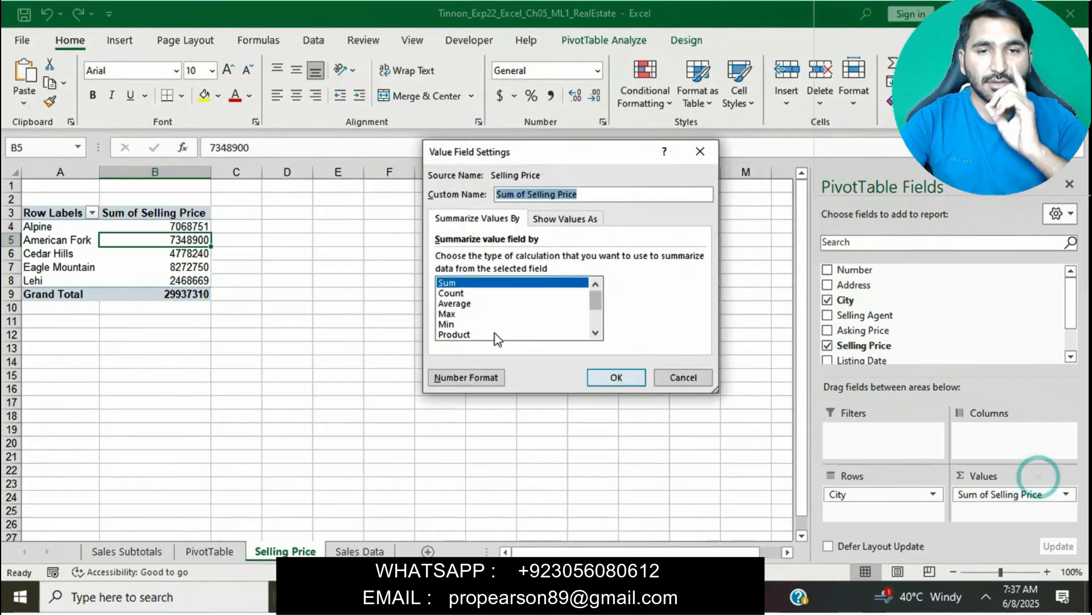
left_click(462, 302)
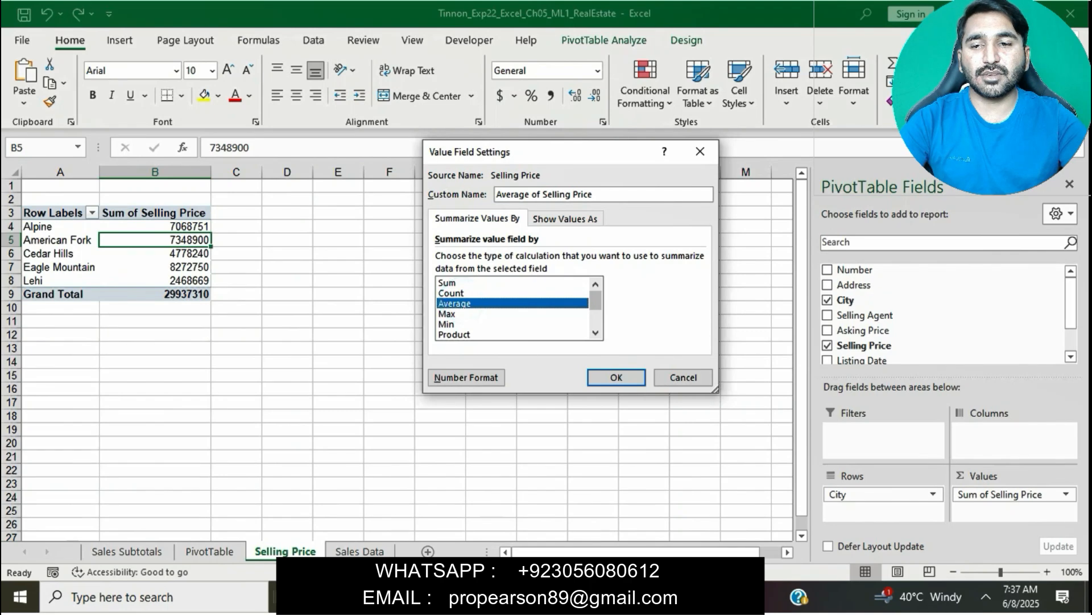
Step: Check step 13 in Word, then give the Selling Price value field the Accounting format with 0 decimal places and apply the field settings
key("alt+Tab")
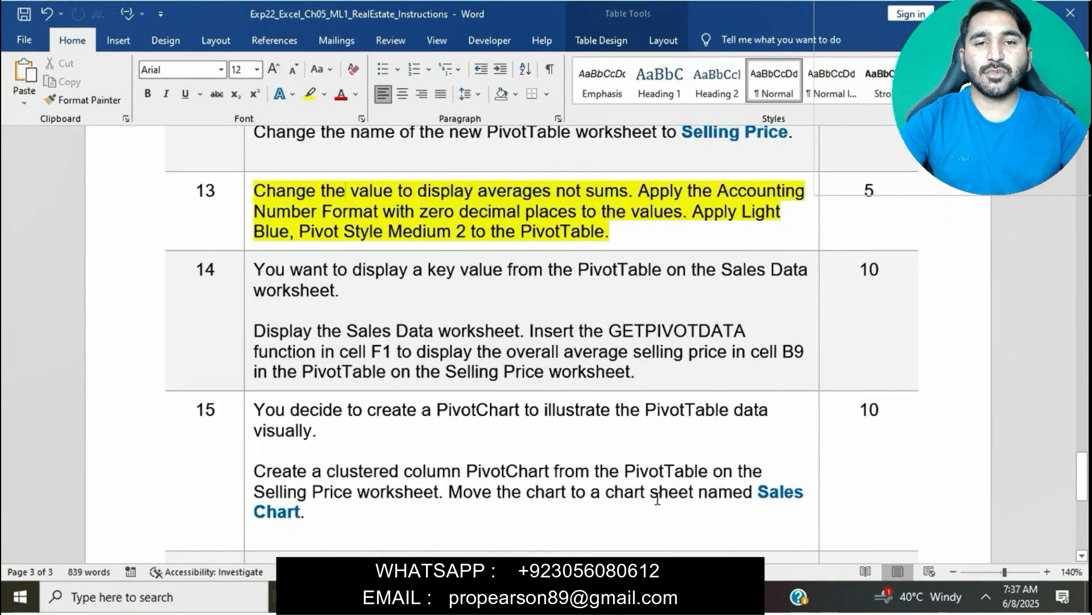
key("alt+Tab")
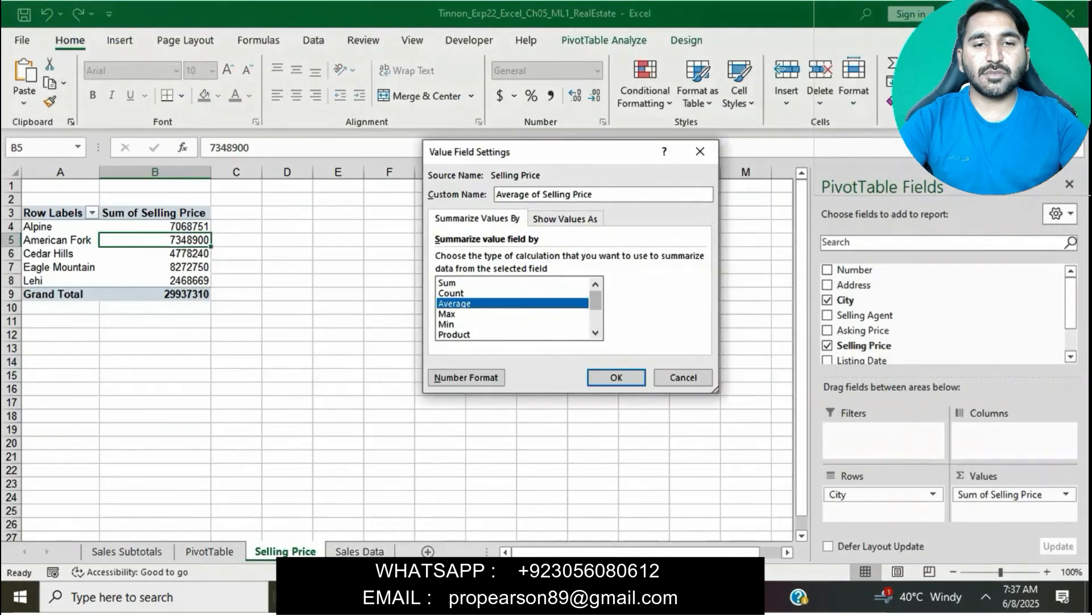
left_click(485, 380)
left_click(399, 180)
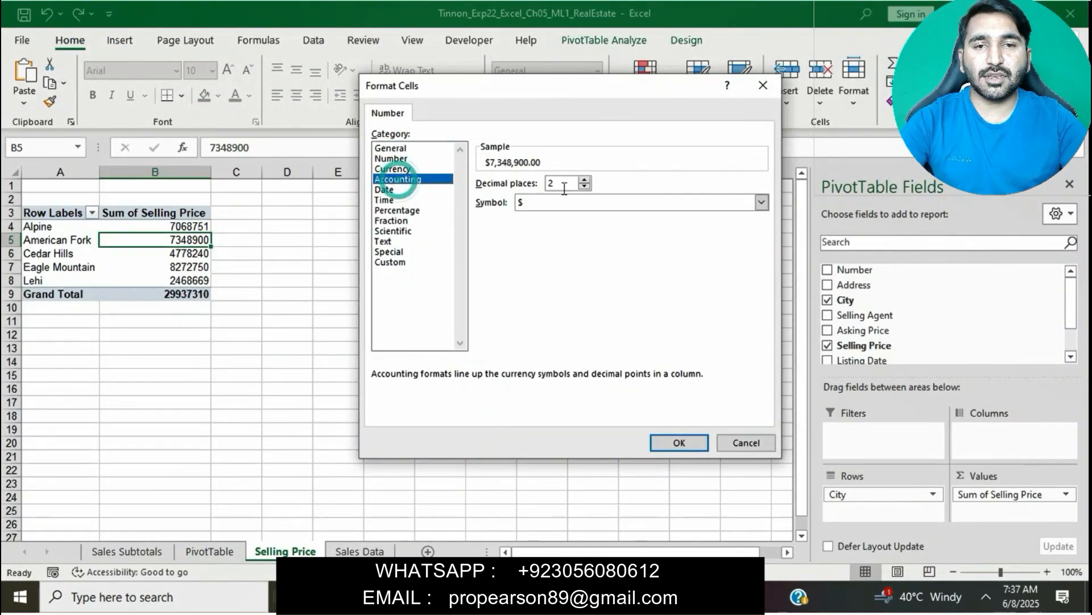
double_click(584, 186)
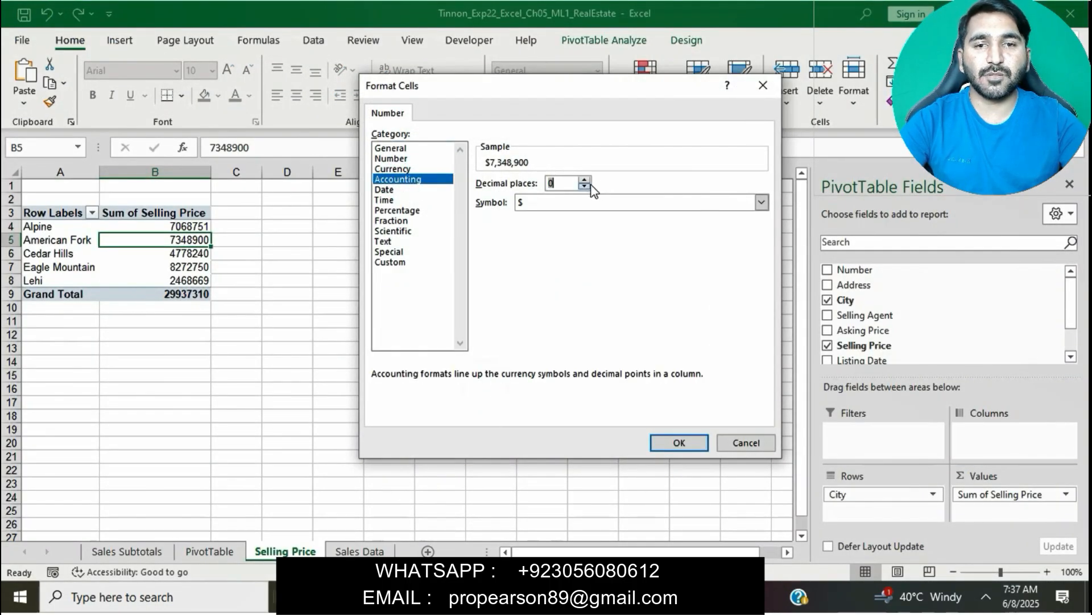
left_click(682, 443)
left_click(628, 375)
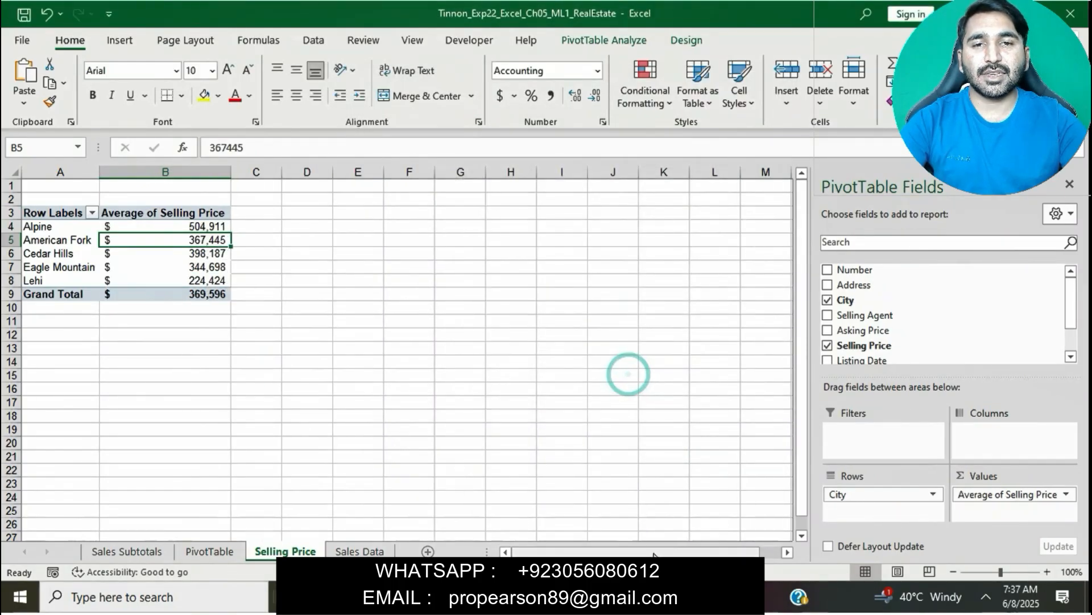
Step: Check step 13 in Word, then apply Light Blue, Pivot Style Medium 2 to the Selling Price PivotTable in Excel
key("alt+Tab")
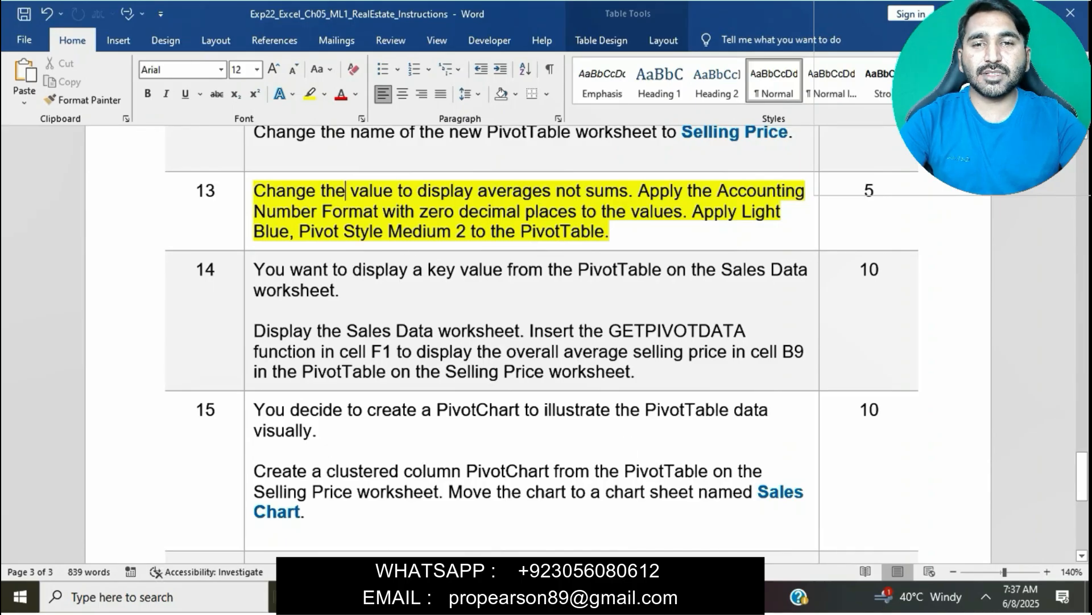
key("alt+Tab")
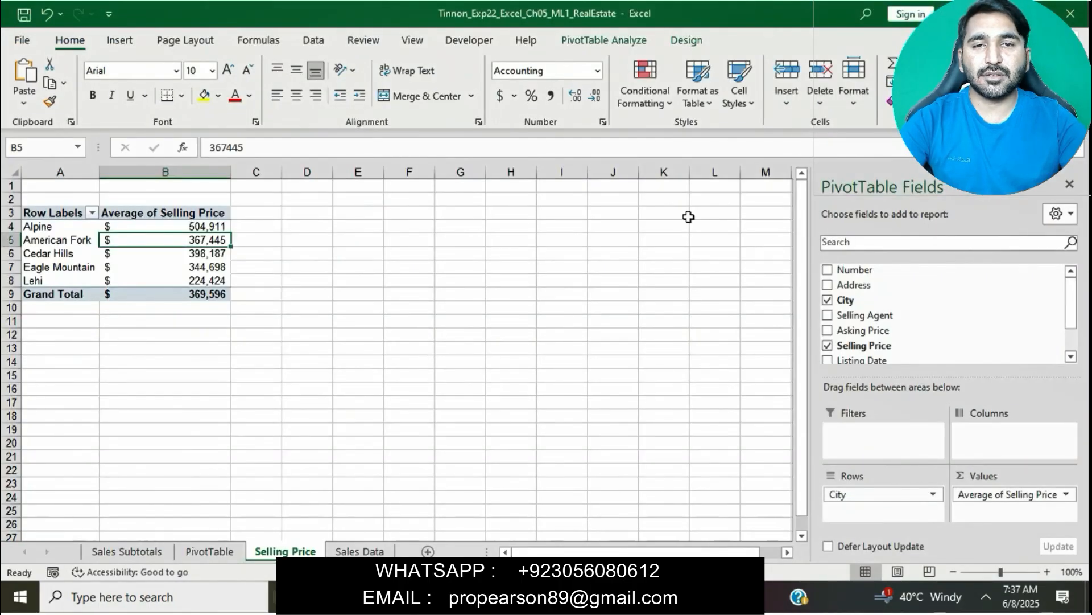
left_click(604, 40)
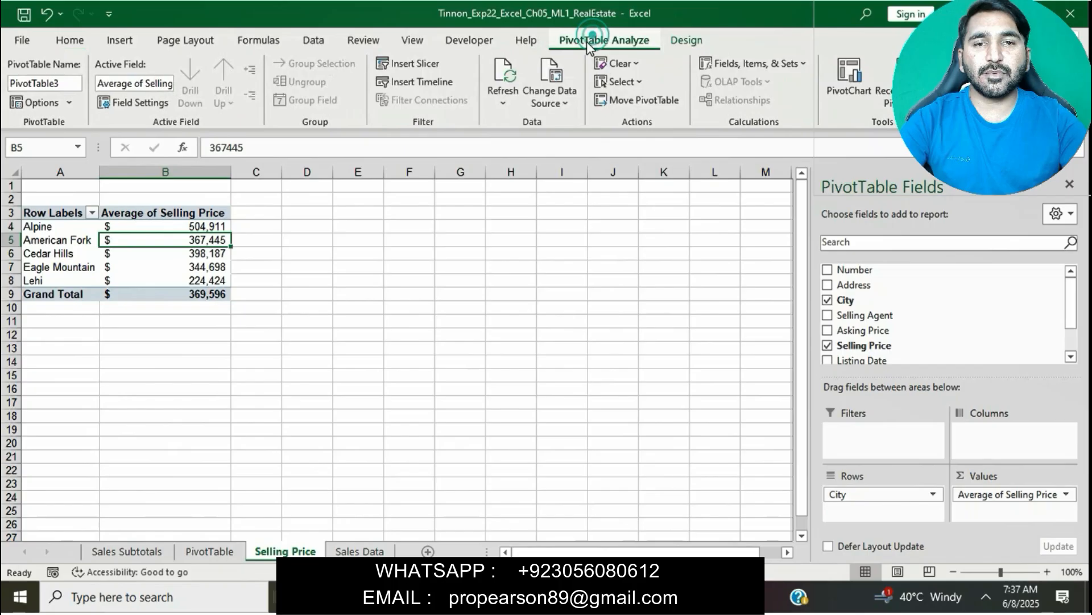
left_click(682, 40)
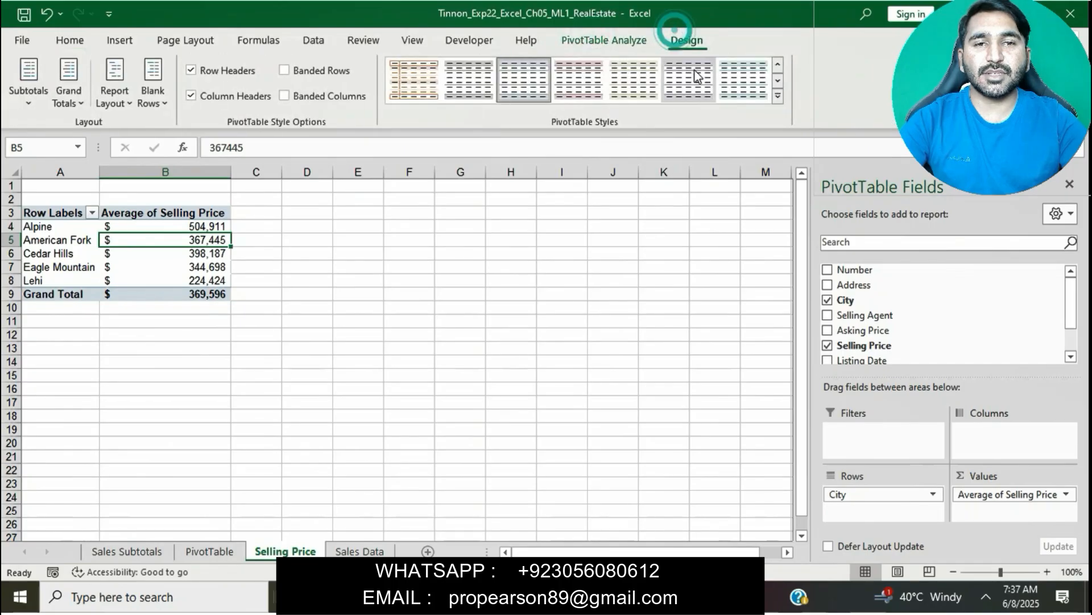
left_click(777, 98)
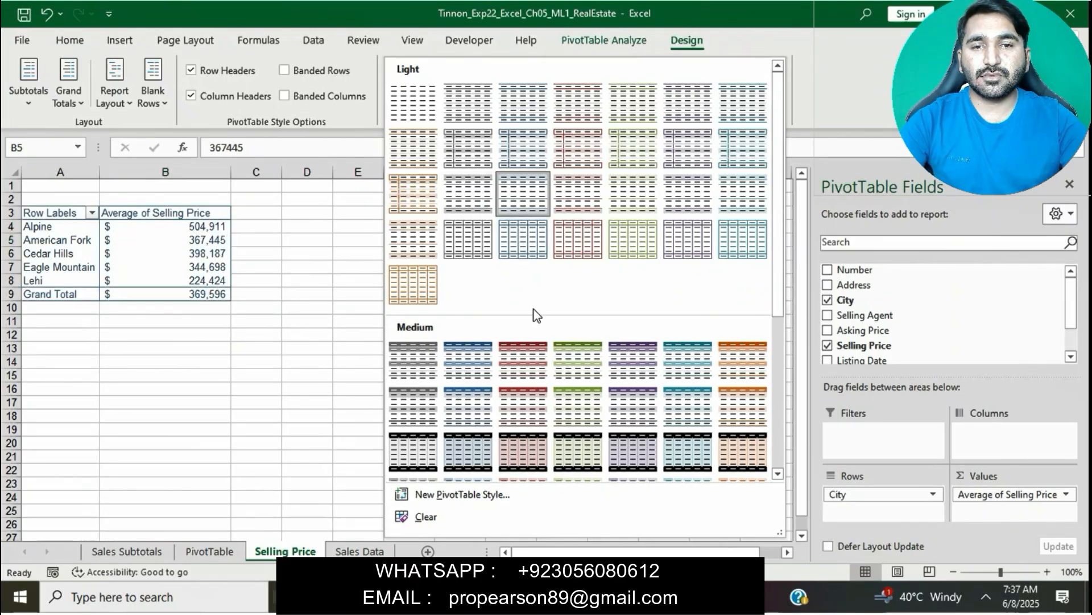
scroll(533, 309, "down", 3)
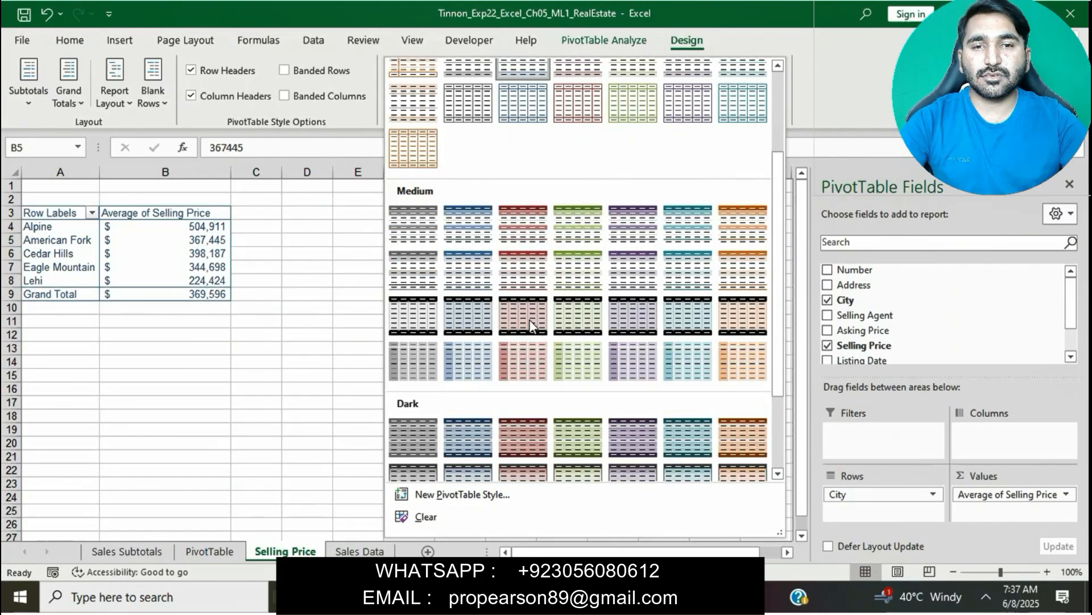
left_click(458, 228)
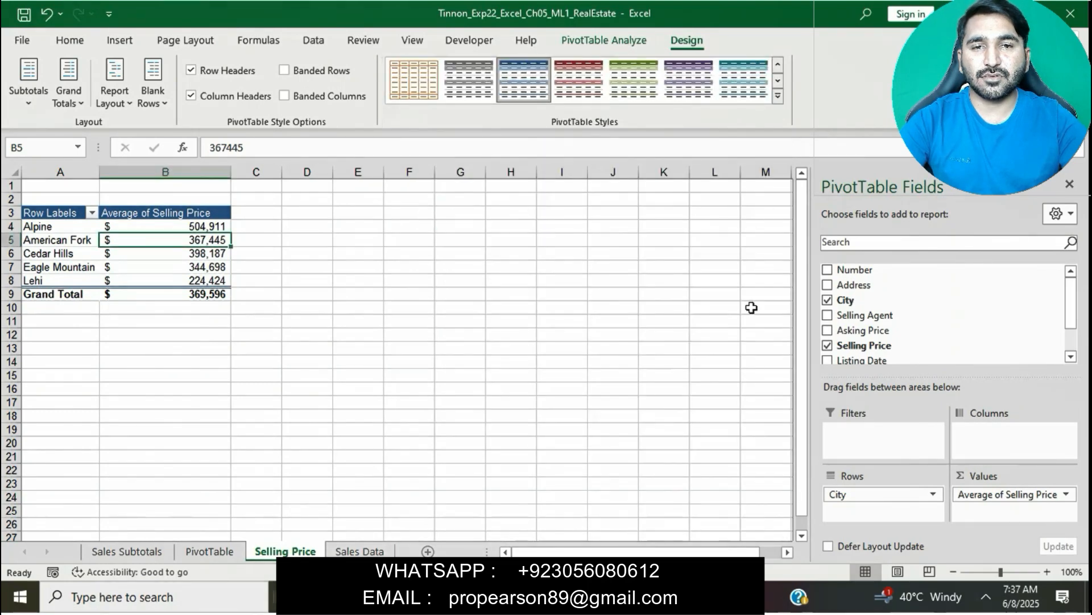
Step: Switch to the Word instructions and remove the yellow highlight from the step 13 text
left_click(634, 523)
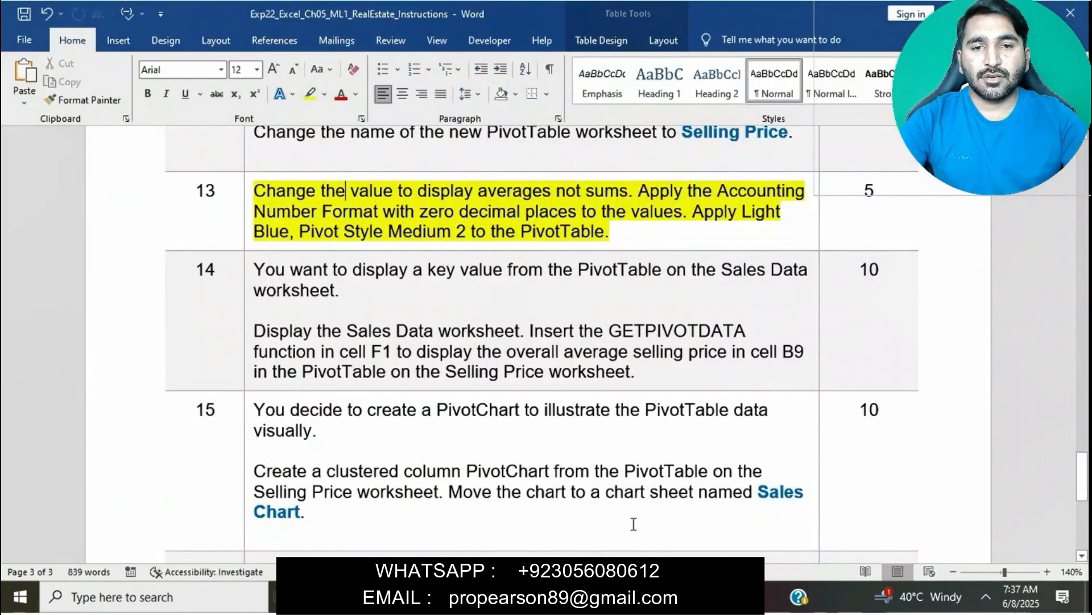
left_click(249, 200)
left_click(318, 178)
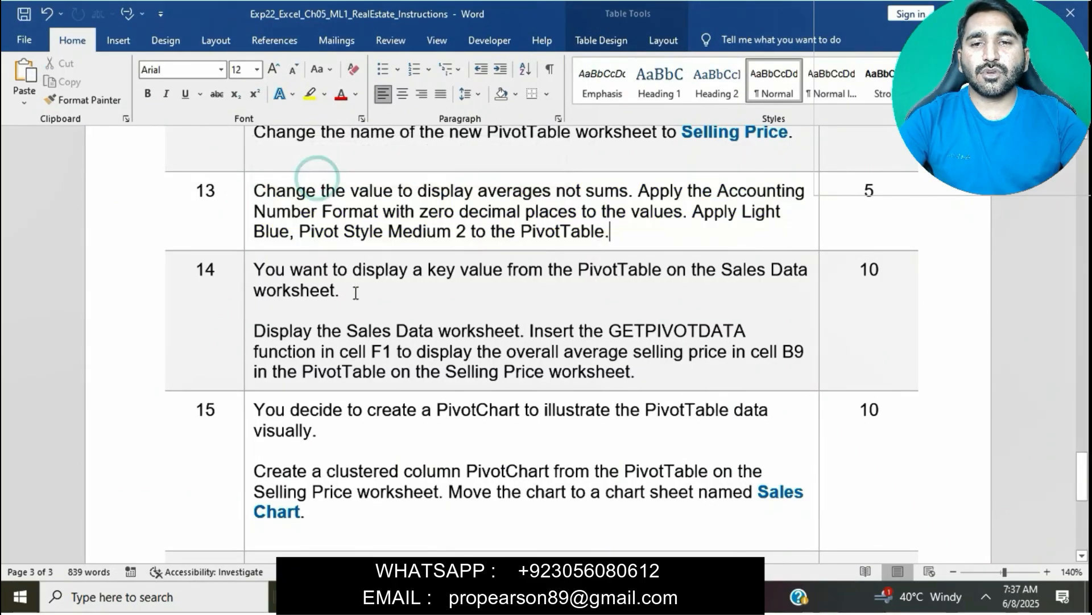
Step: Highlight the step 14 instructions in yellow
scroll(356, 293, "down", 3)
left_click(249, 152)
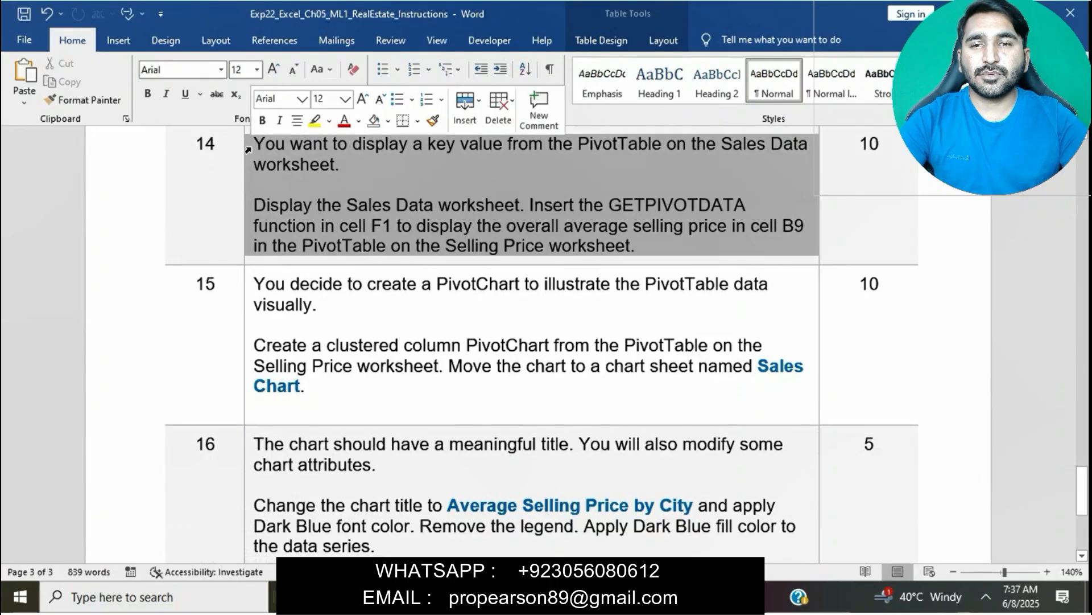
left_click(313, 125)
left_click(334, 224)
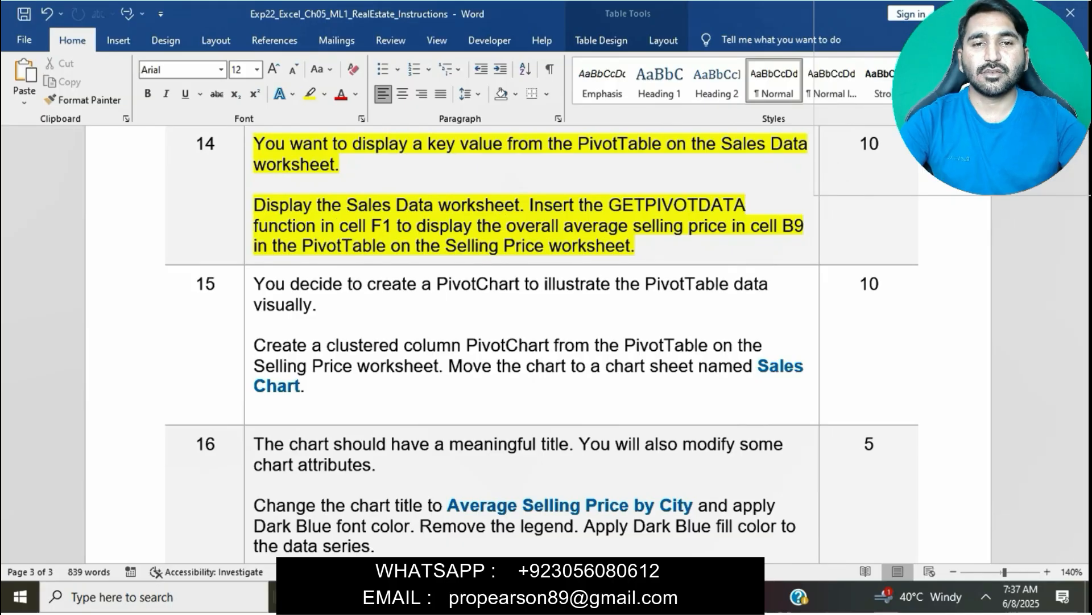
Step: In Excel, enter a GETPIVOTDATA formula in cell F1 of the Sales Data sheet that references cell B9 of the Selling Price PivotTable
key("alt+Tab")
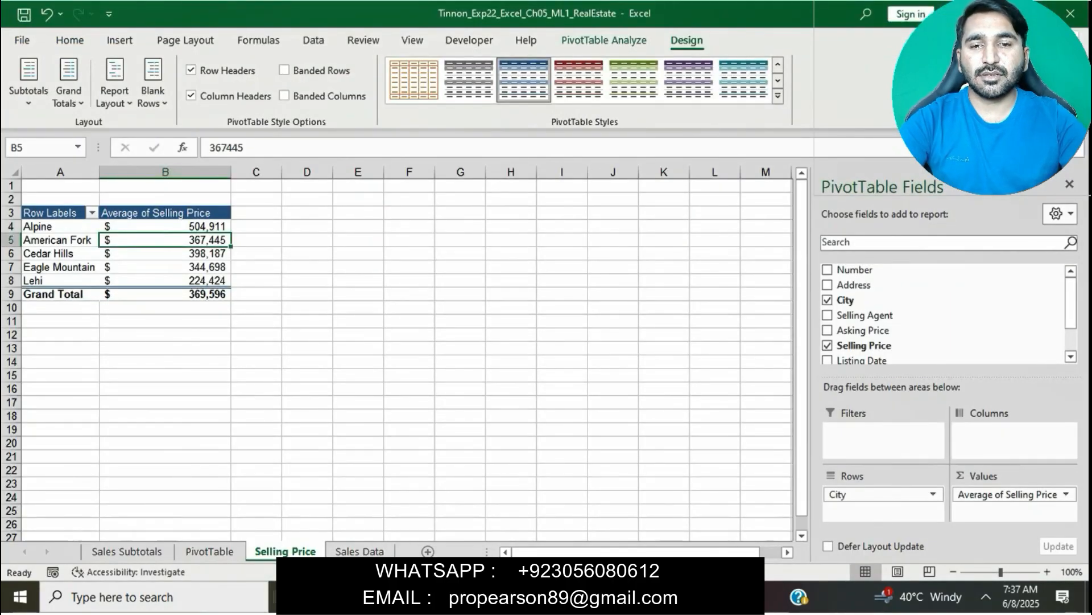
left_click(360, 550)
scroll(398, 319, "up", 7)
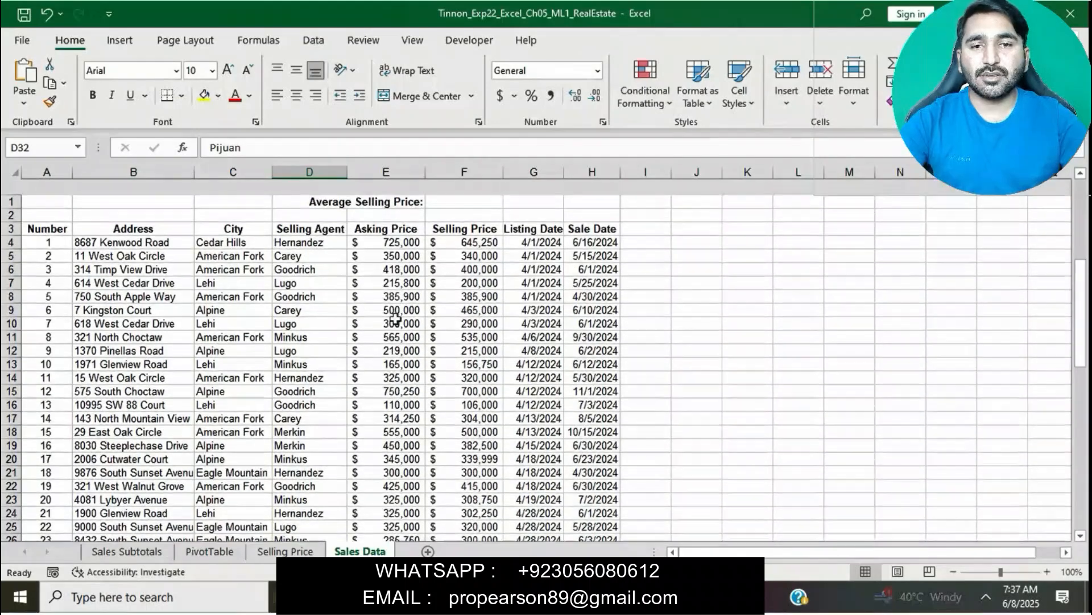
left_click(463, 186)
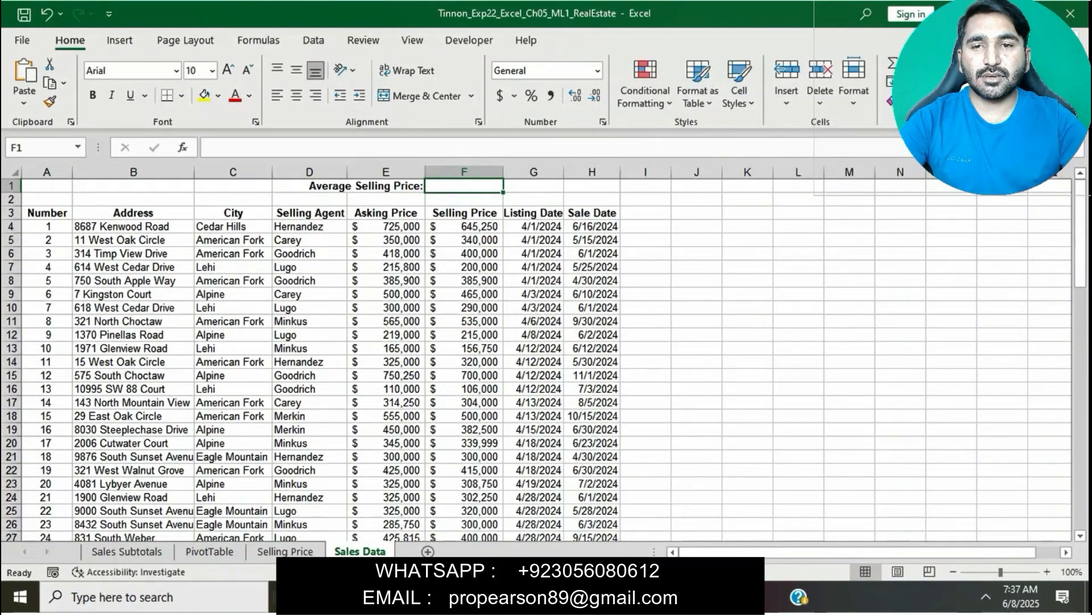
key("alt+Tab")
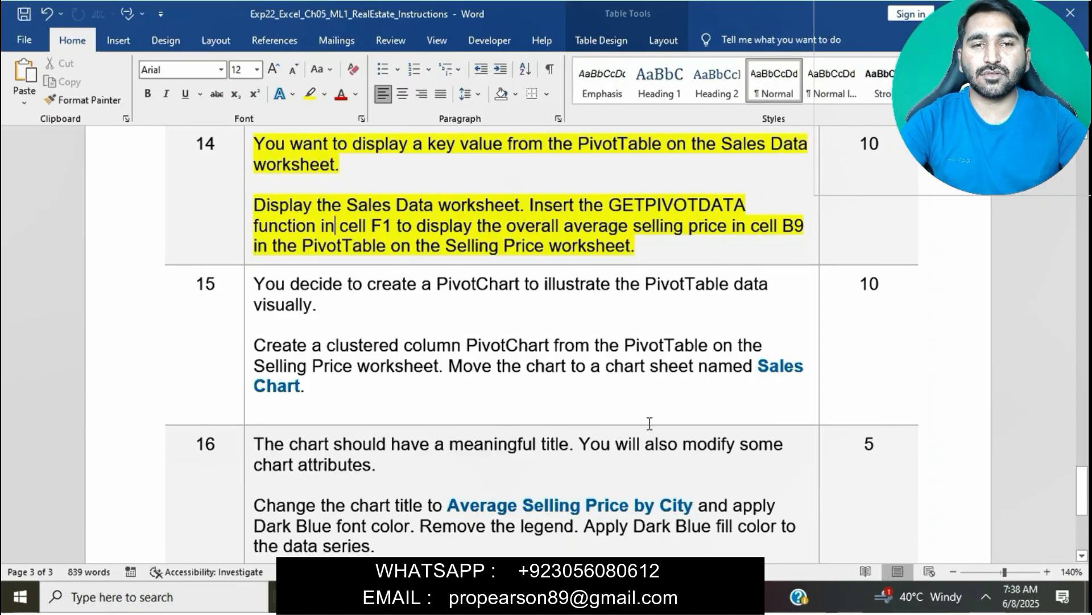
key("alt+Tab")
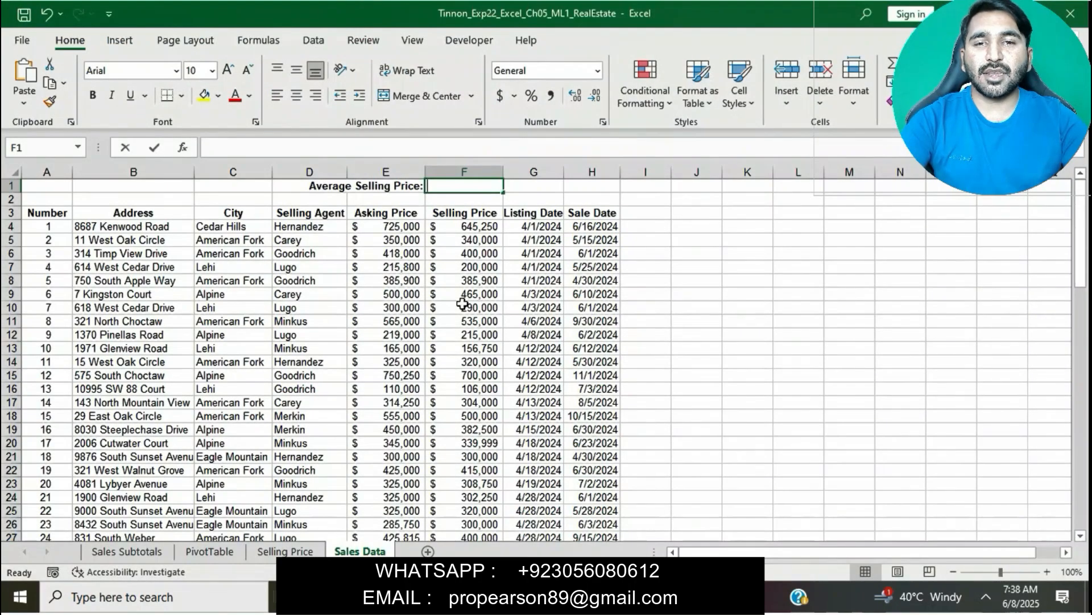
type("=")
left_click(285, 550)
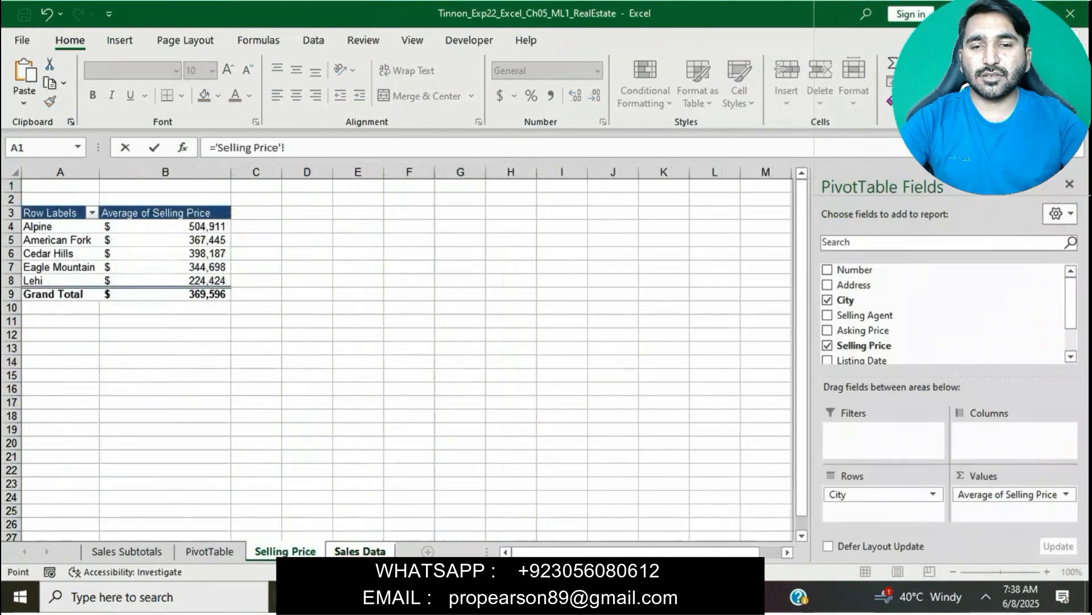
left_click(214, 295)
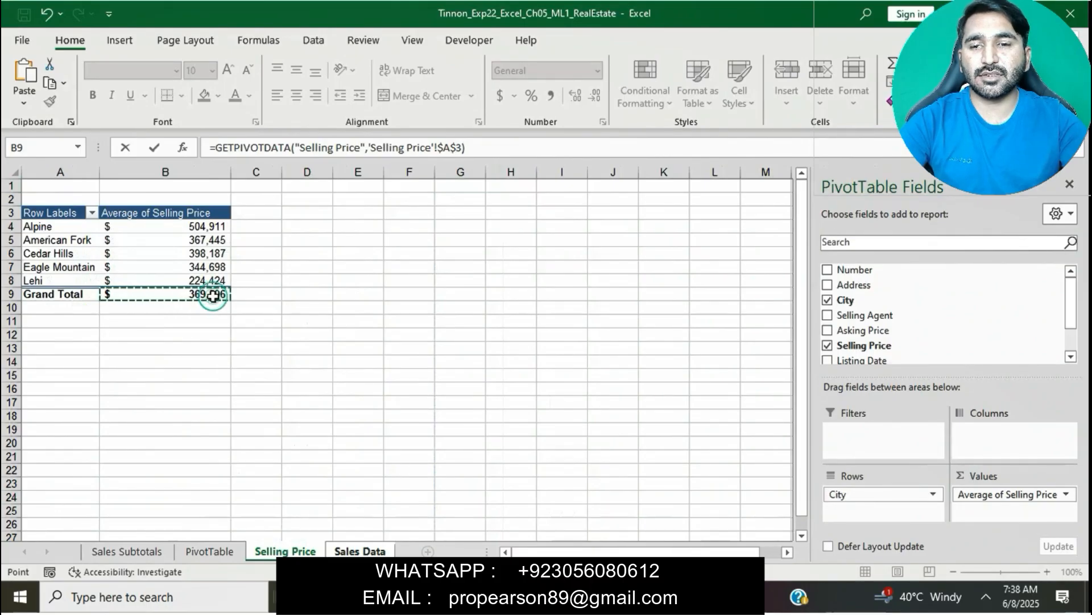
key("Return")
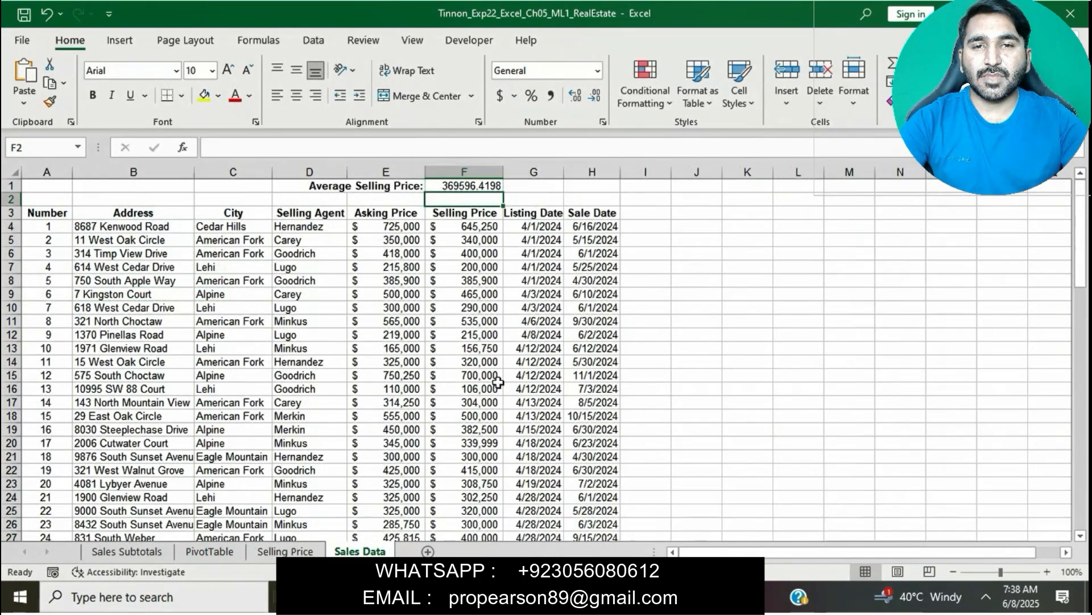
Step: Switch to the Word instructions and remove the yellow highlight from the step 14 text
key("alt+Tab")
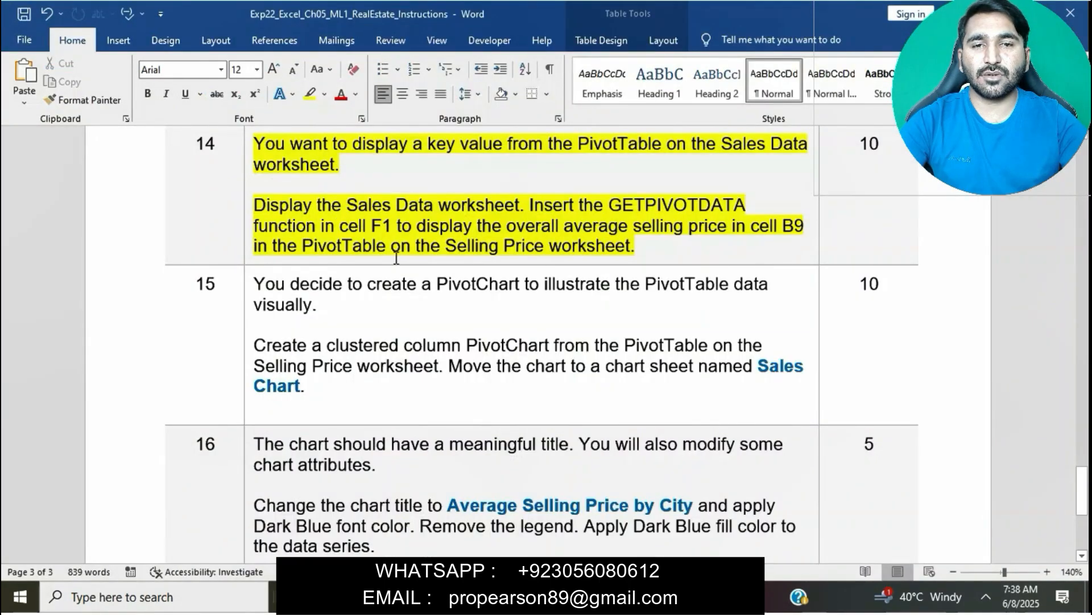
left_click(244, 153)
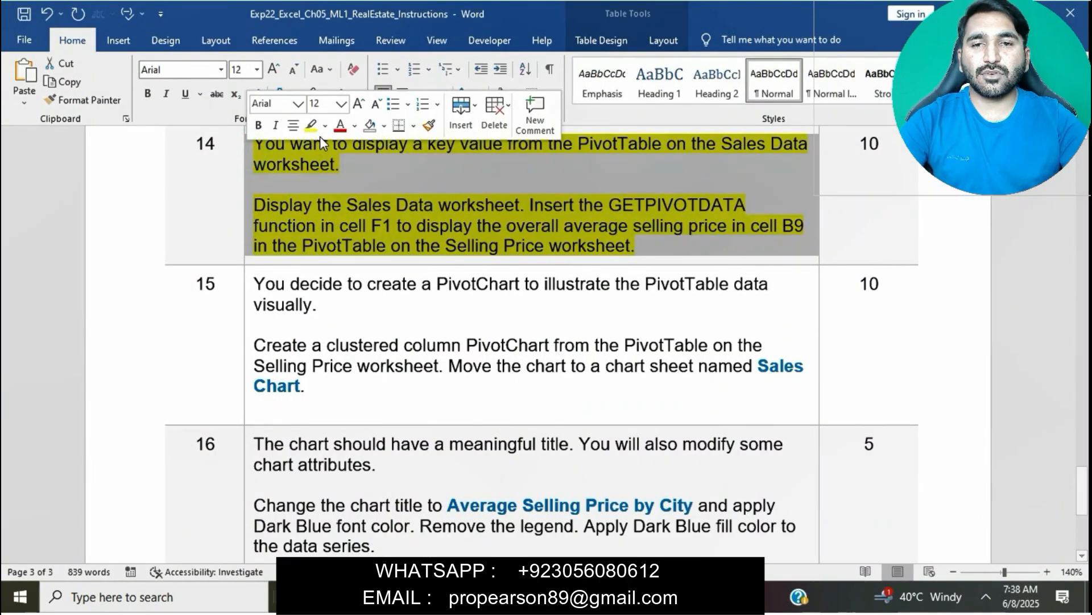
left_click(313, 133)
Step: Highlight the step 15 instructions in yellow
scroll(356, 266, "down", 2)
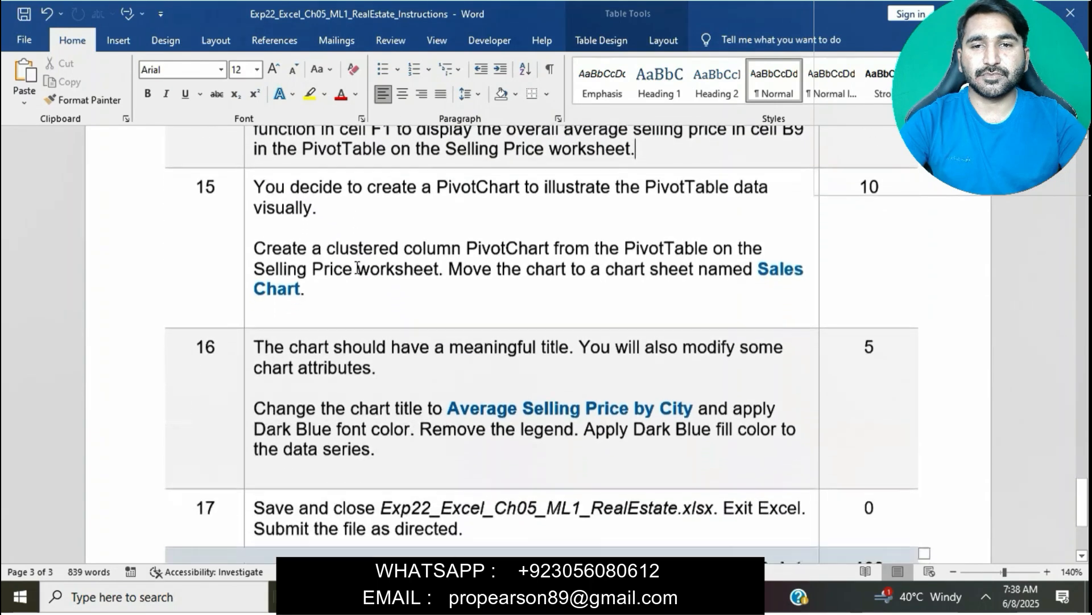
left_click(242, 165)
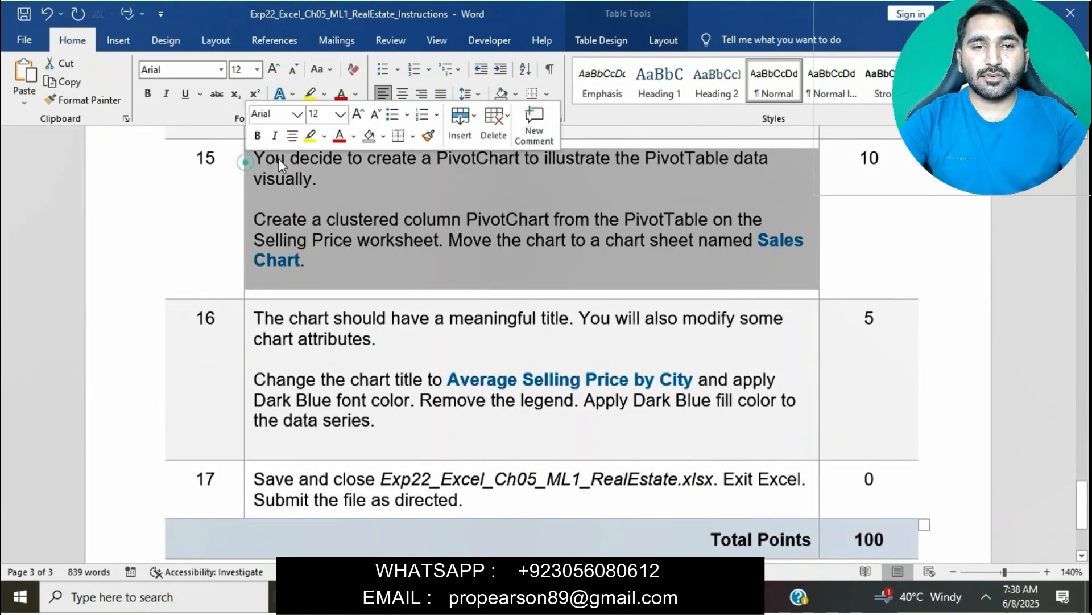
left_click(308, 143)
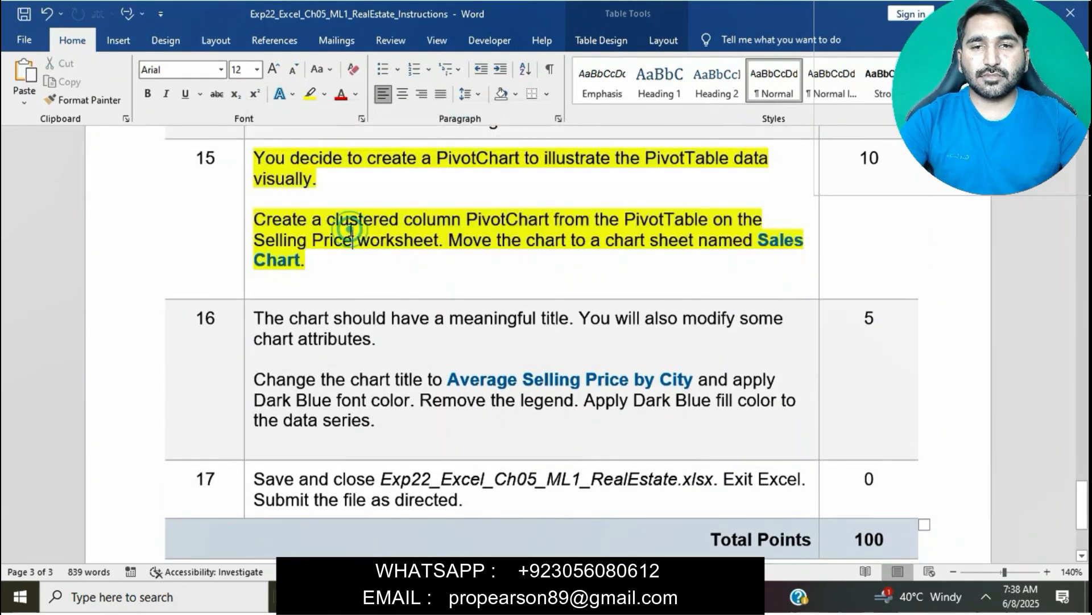
left_click(353, 239)
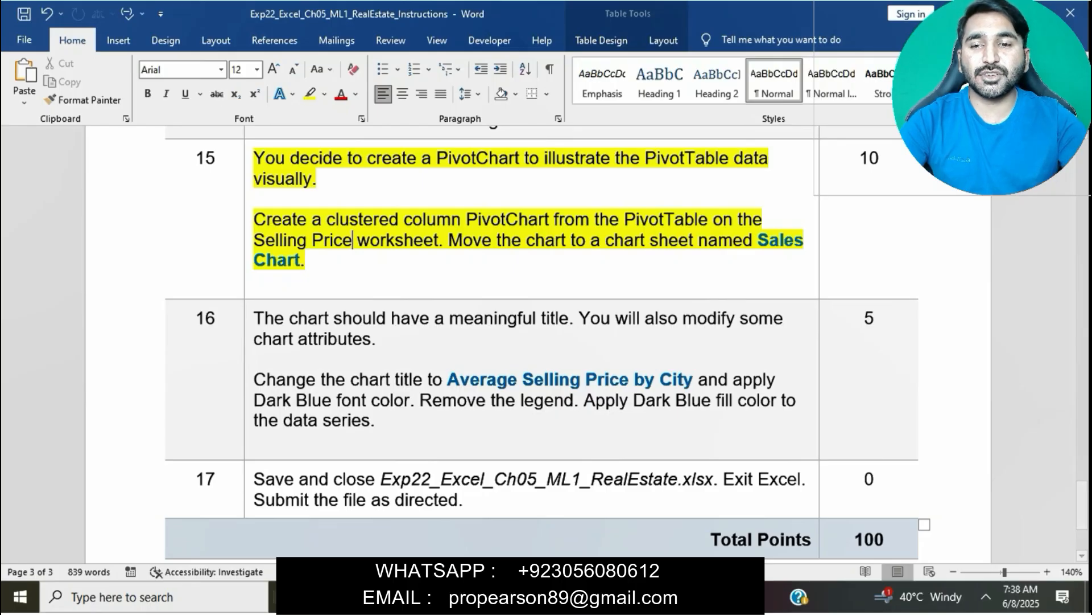
Step: Switch to Excel and insert a Clustered Column PivotChart from the PivotTable on the Selling Price sheet
key("alt+Tab")
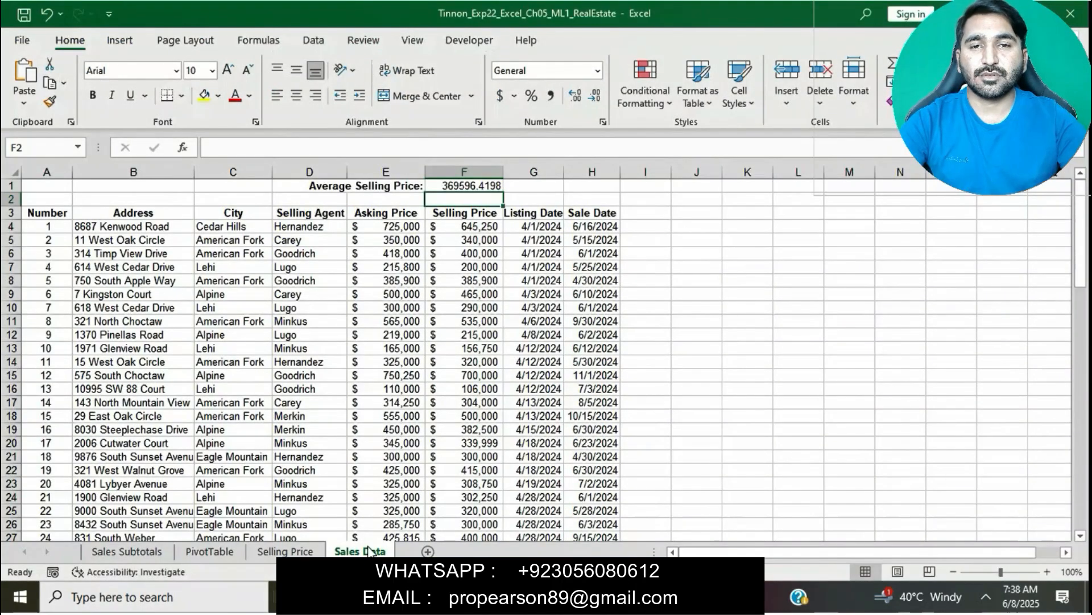
left_click(285, 551)
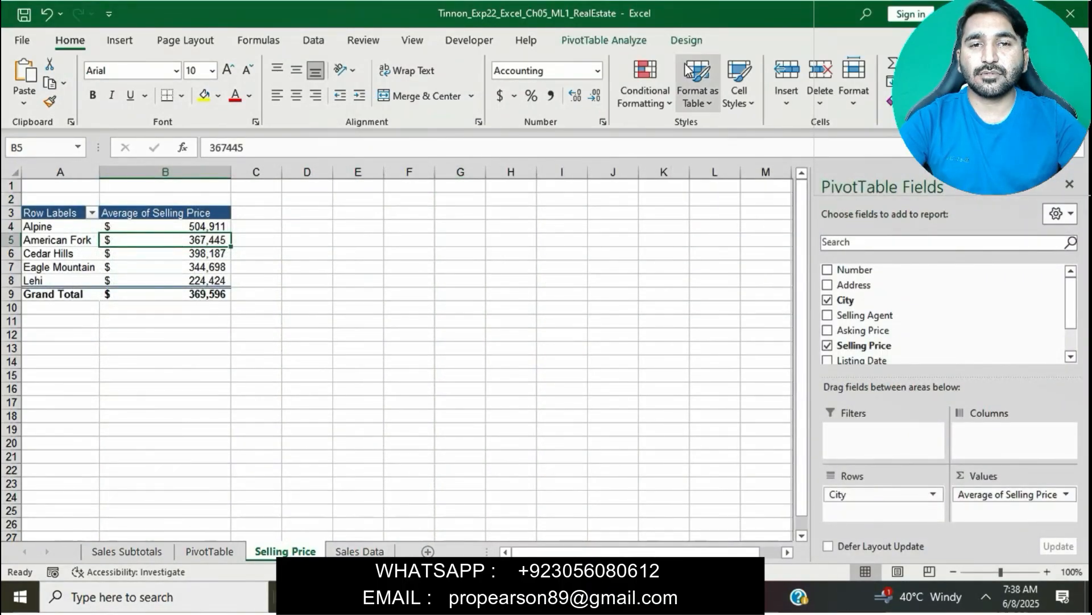
left_click(648, 41)
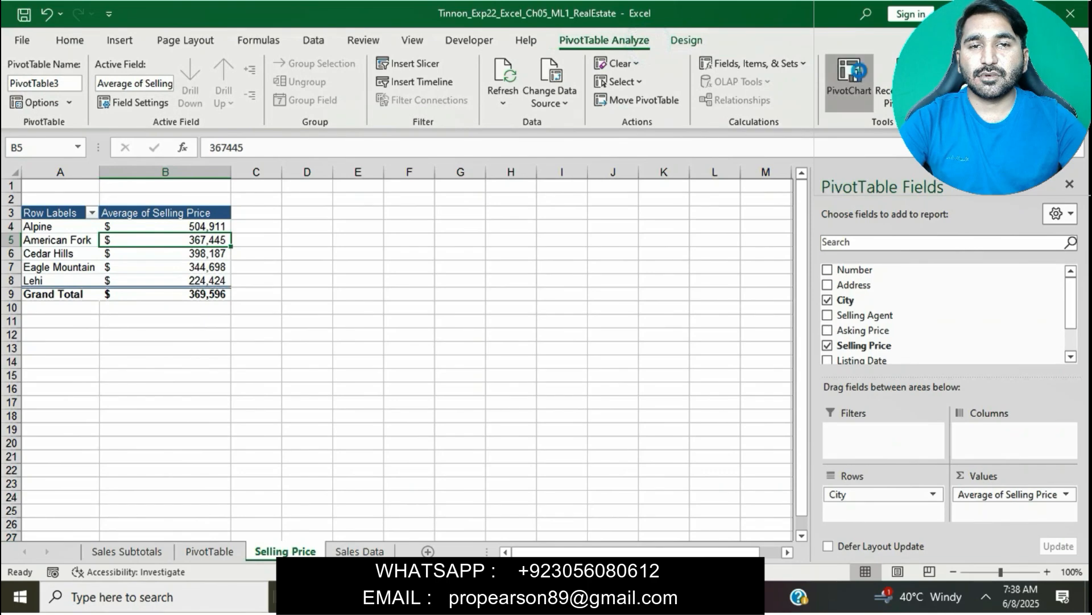
left_click(851, 71)
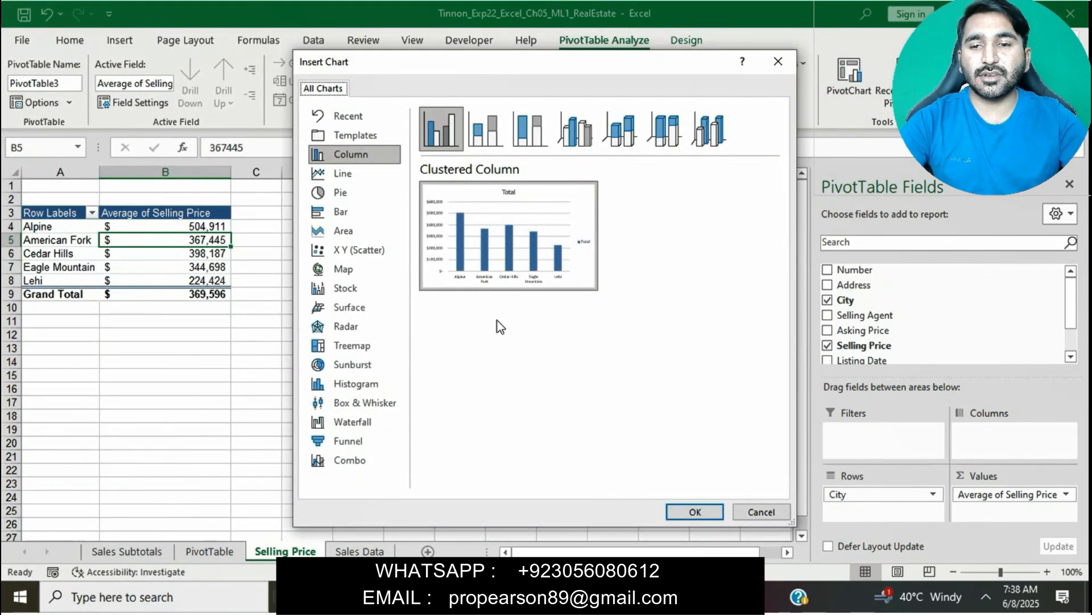
left_click(695, 512)
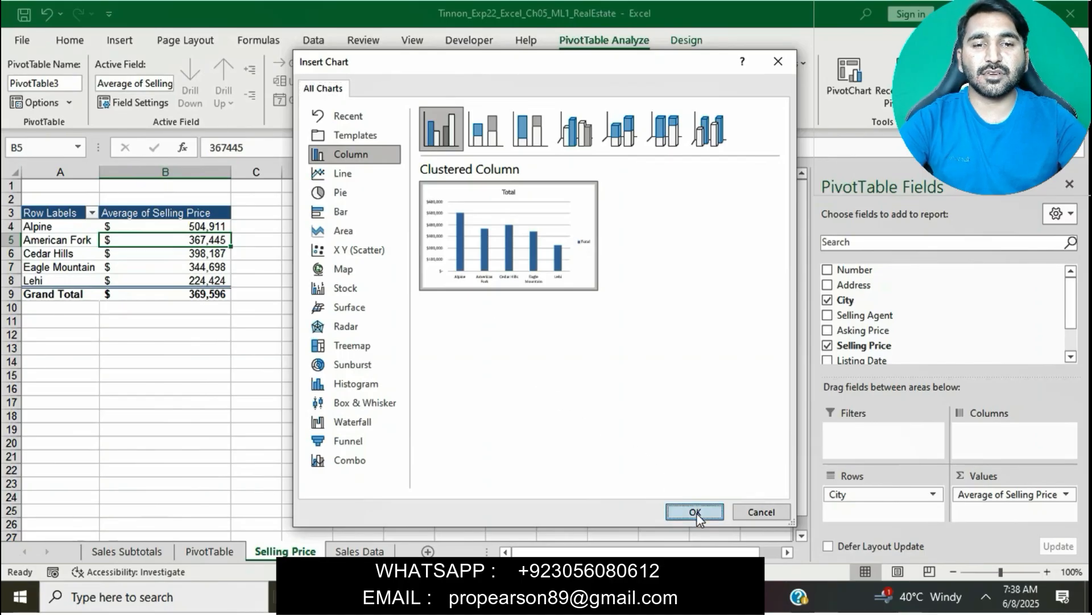
Step: Switch to the Word instructions and select the chart sheet name Sales Chart in the step 15 text, without the period
left_click(706, 596)
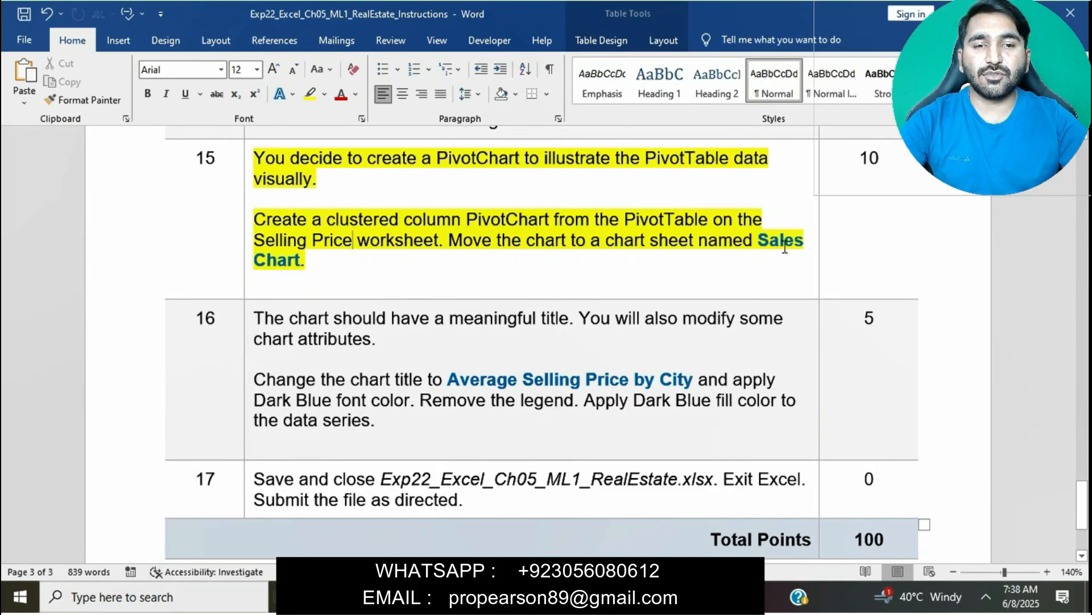
left_click_drag(762, 244, 307, 263)
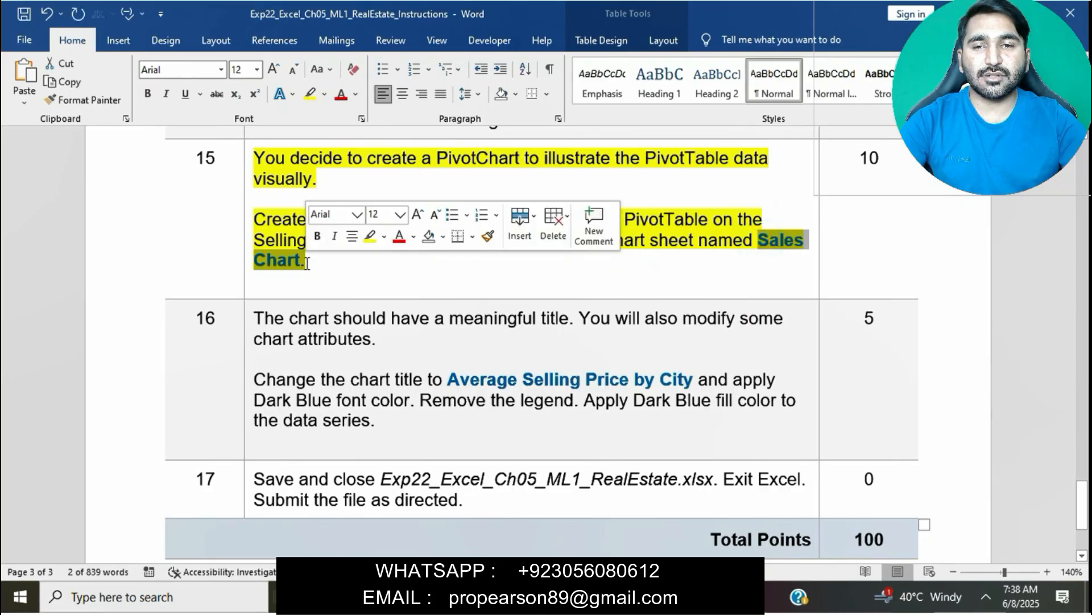
left_click(306, 263)
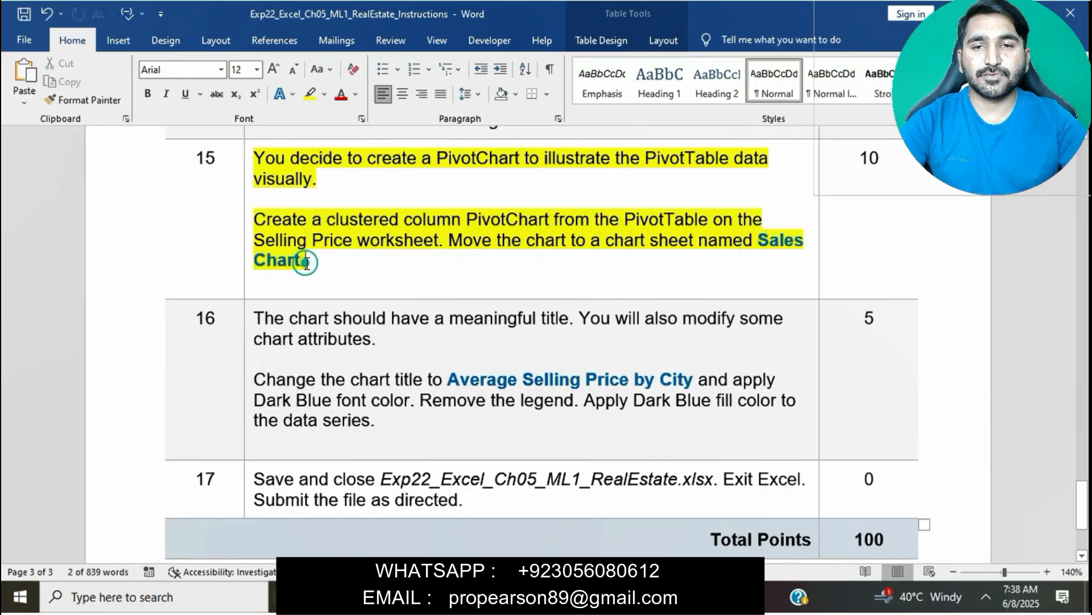
left_click(762, 240, "shift")
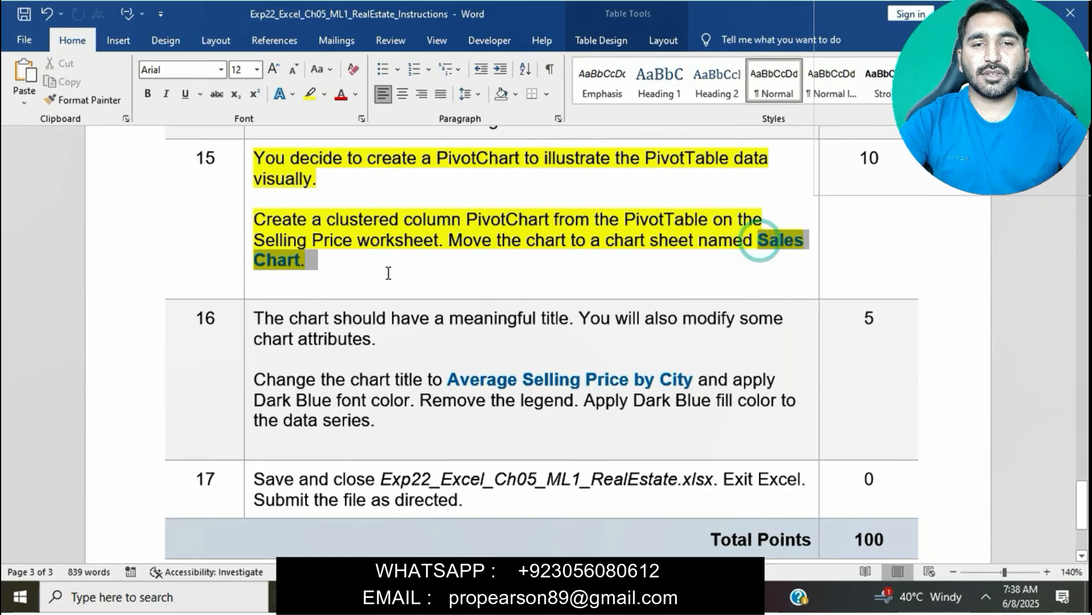
left_click_drag(297, 271, 301, 265)
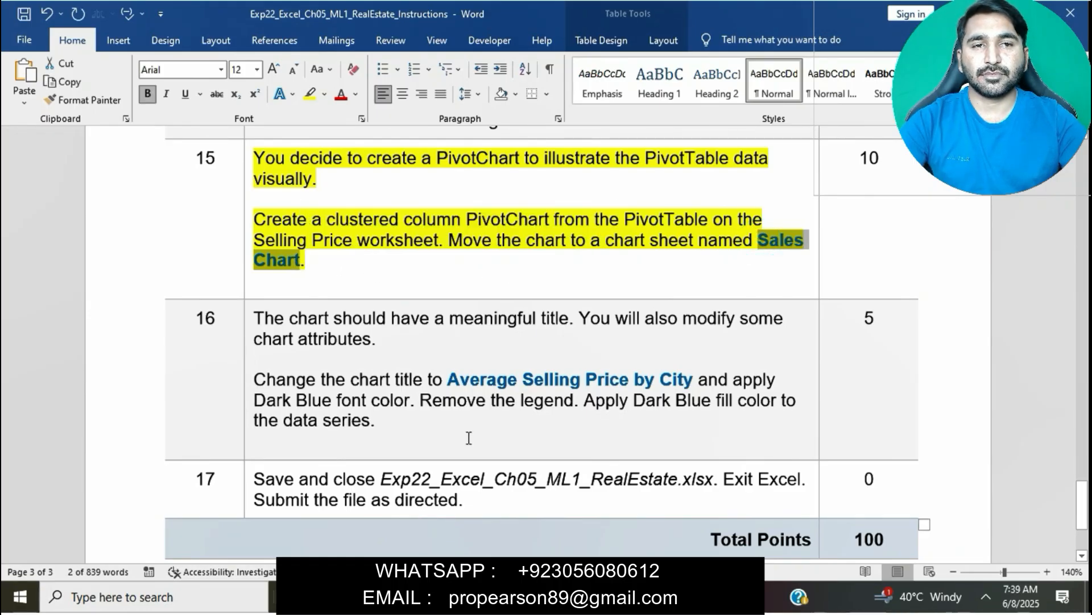
Step: Switch to Excel and move the PivotChart from the Selling Price sheet to a new chart sheet named Sales Chart
key("alt+Tab")
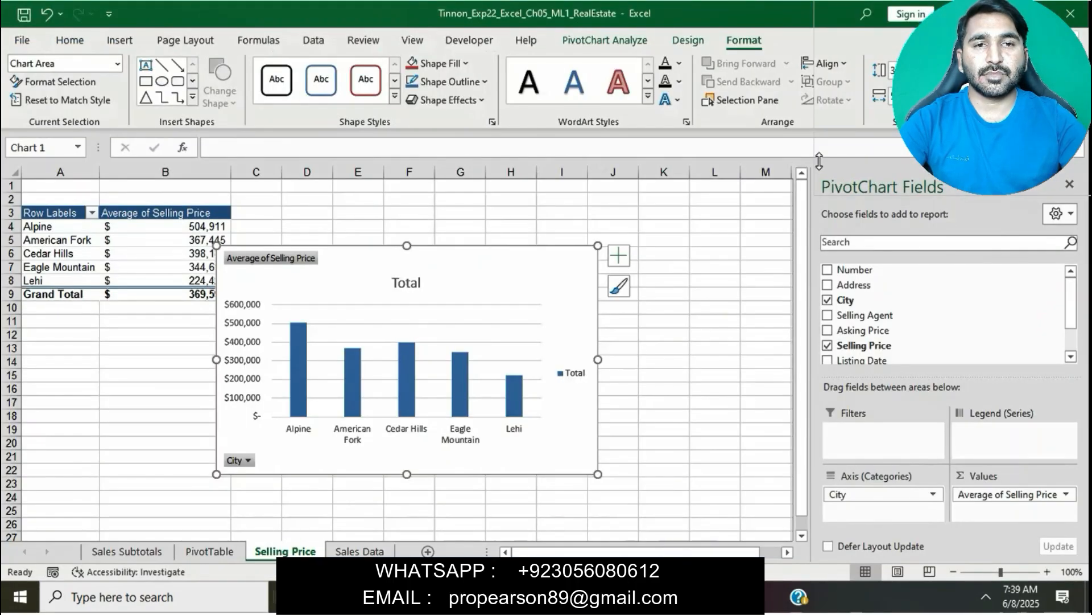
left_click(686, 40)
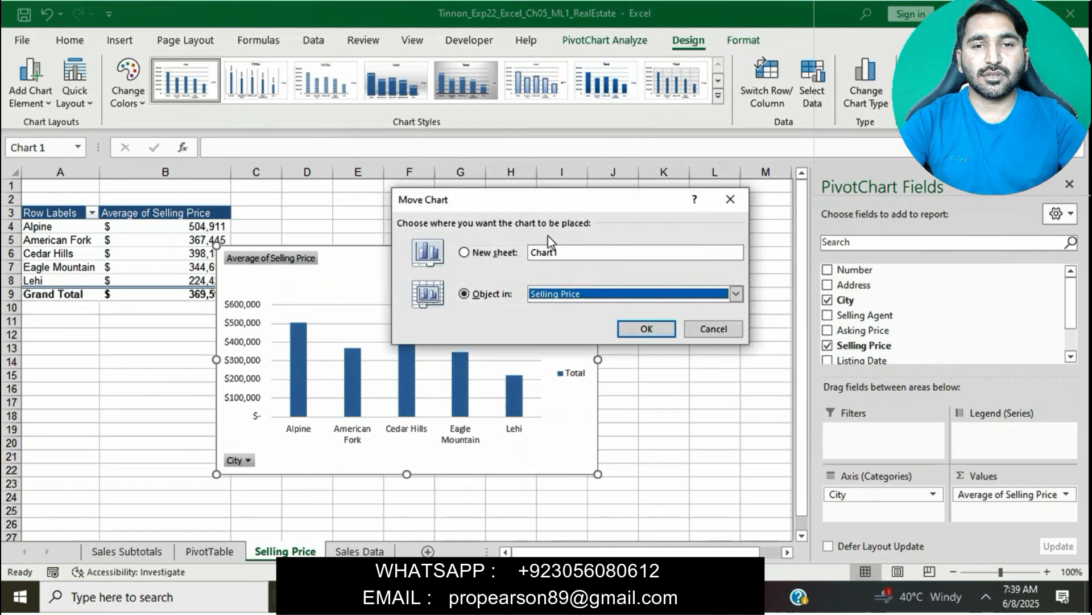
left_click(463, 252)
type("Sales Chart")
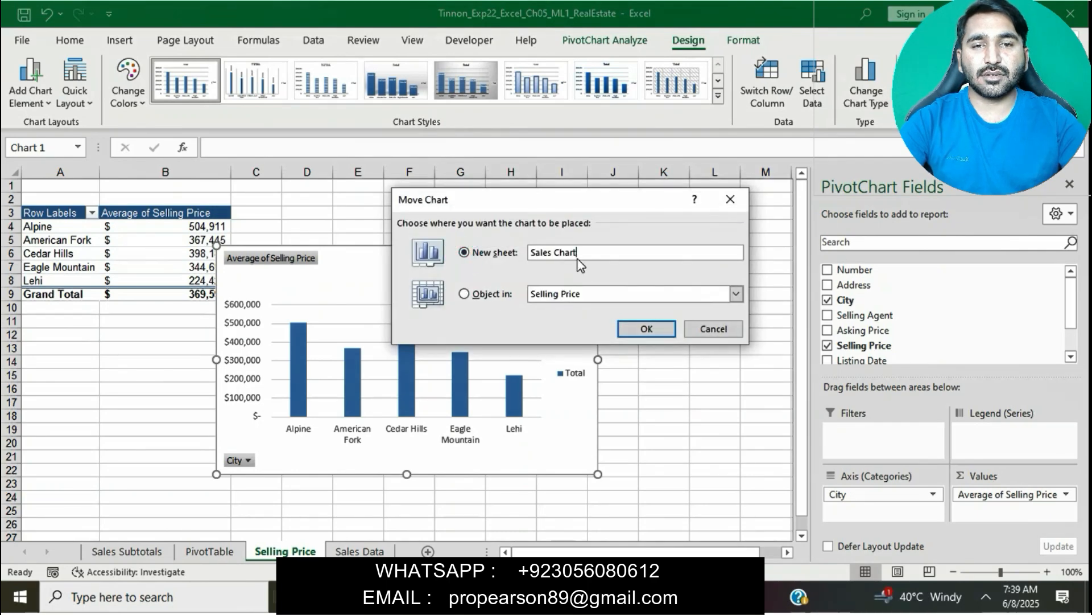
left_click(646, 328)
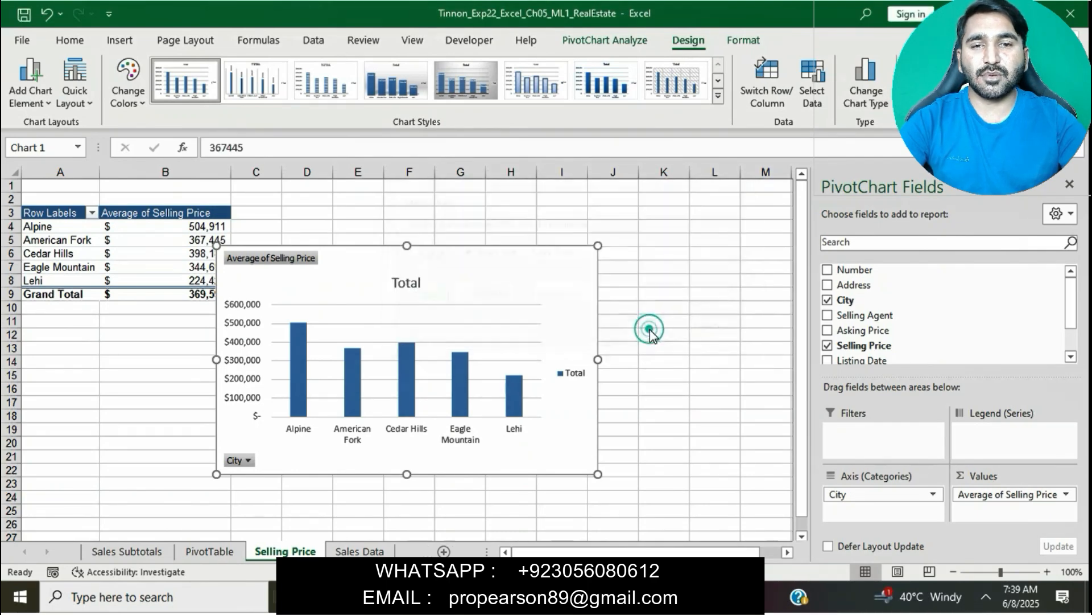
Step: Switch to the Word instructions and remove the yellow highlight from the step 15 text
key("alt+Tab")
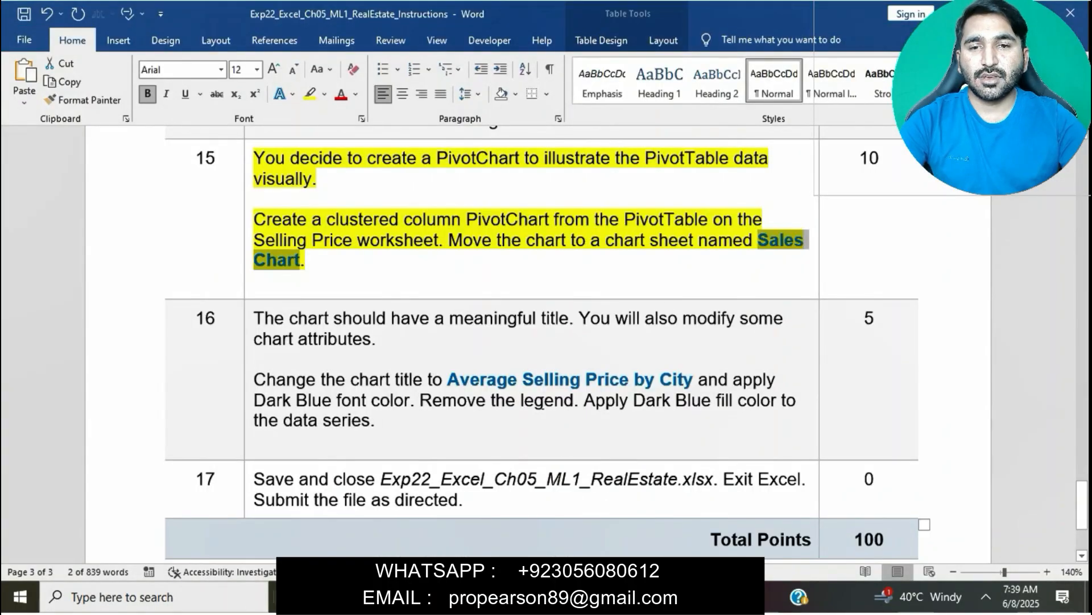
left_click(463, 250)
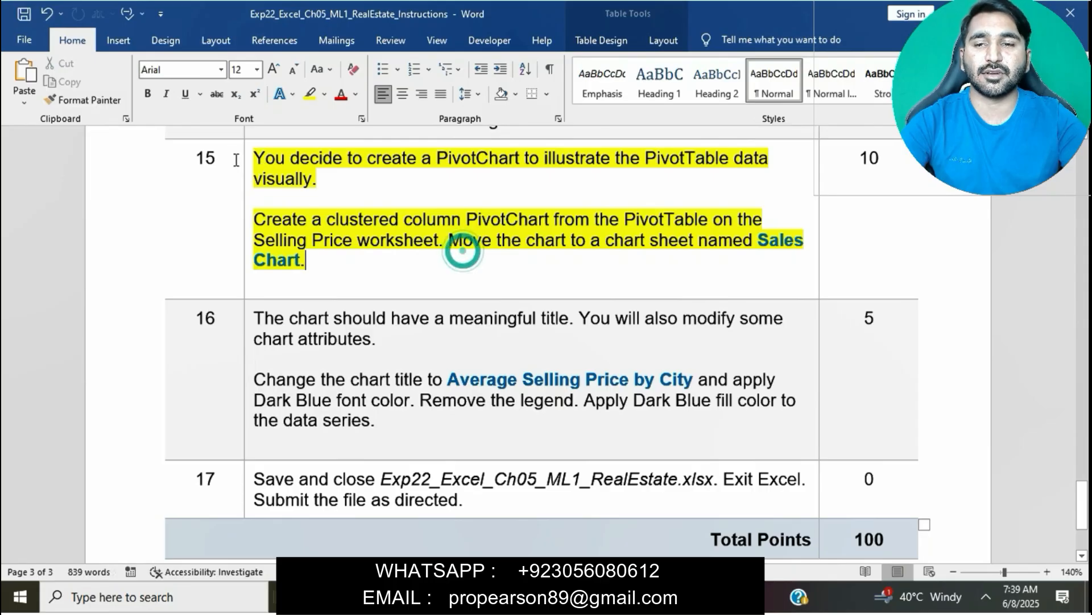
left_click(254, 158)
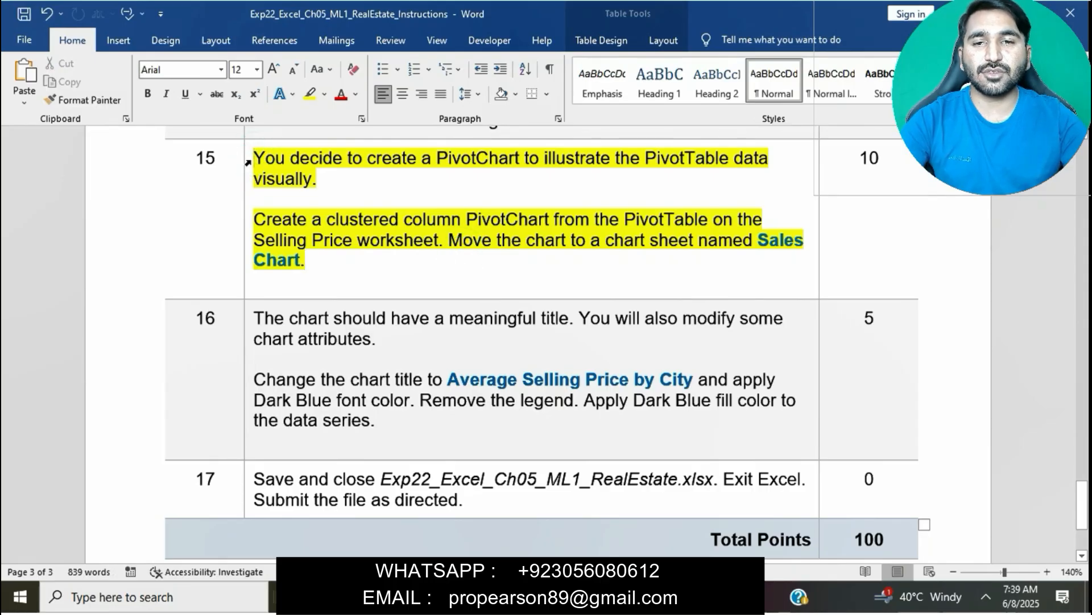
left_click(250, 159)
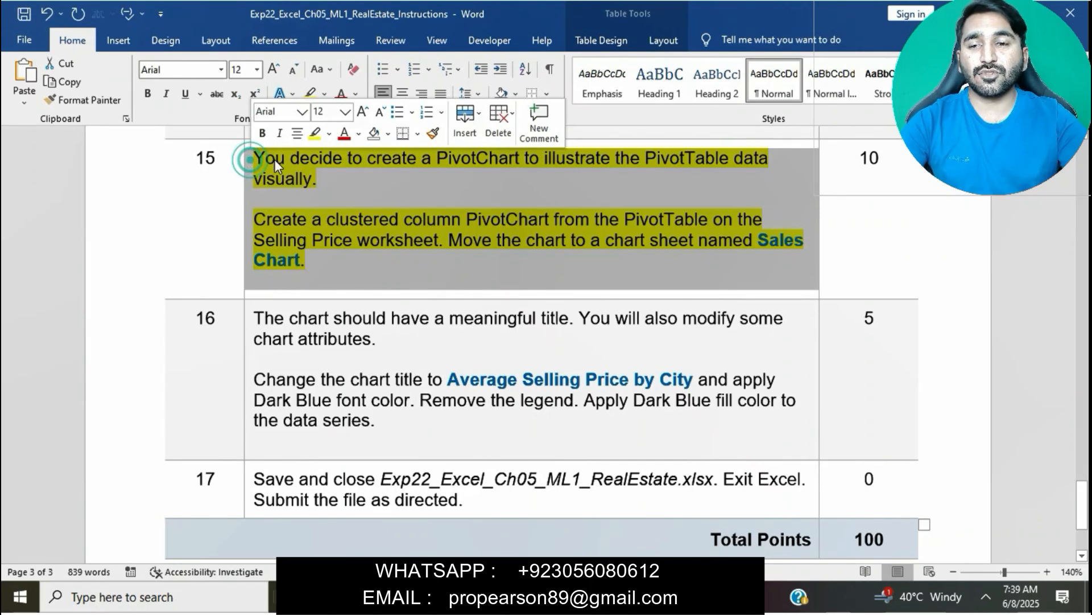
left_click(309, 139)
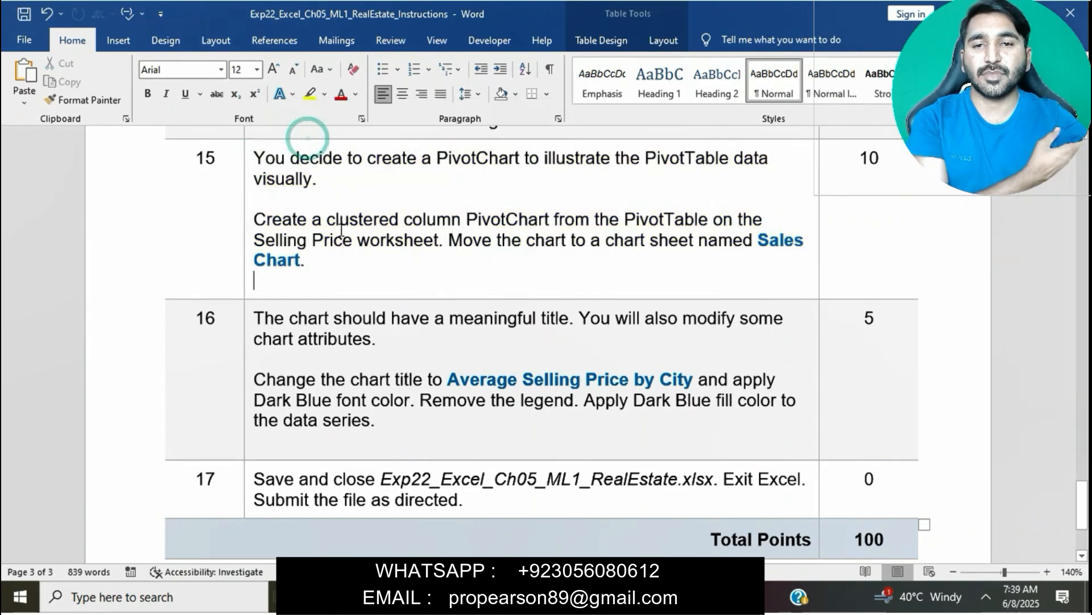
Step: Highlight the step 16 instructions in yellow
scroll(340, 231, "down", 3)
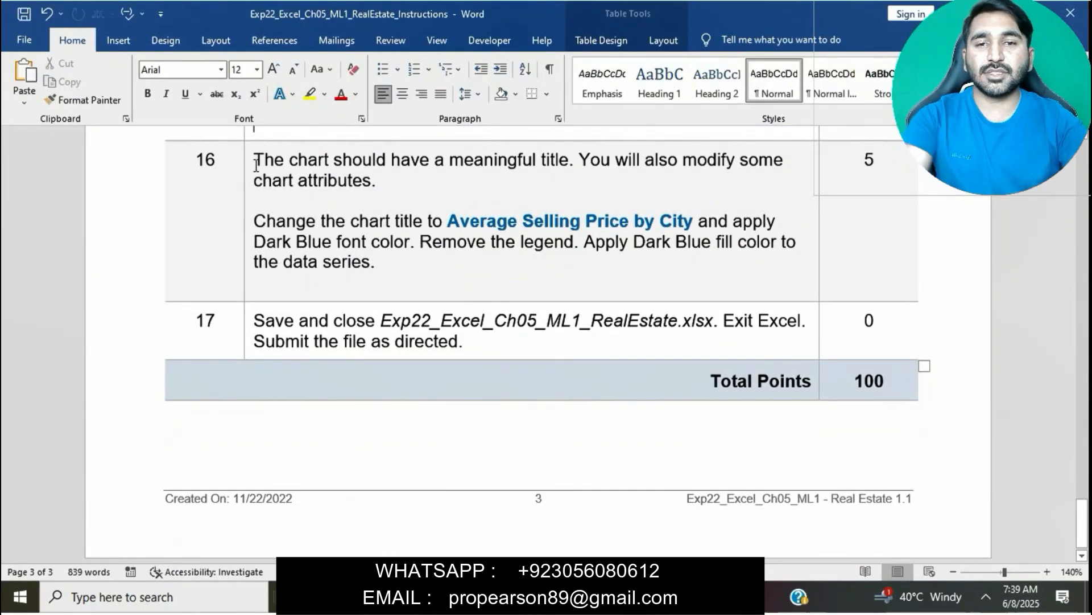
left_click(252, 163)
left_click(314, 139)
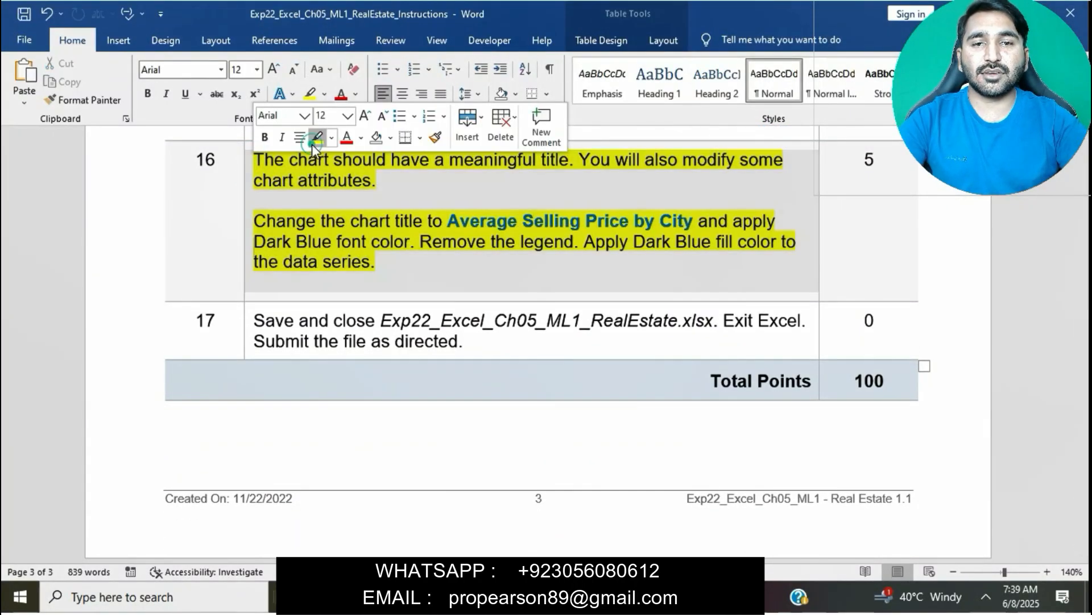
left_click(338, 210)
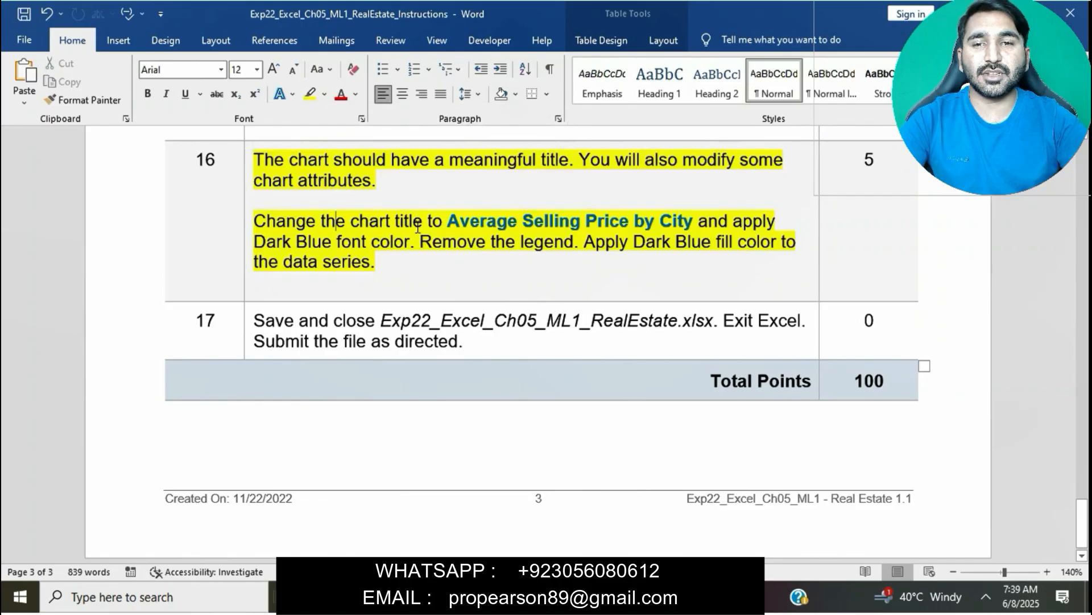
Step: Copy Average Selling Price by City from the step 16 text and paste it over the PivotChart's title in Excel
left_click_drag(448, 220, 685, 220)
key("ctrl+c")
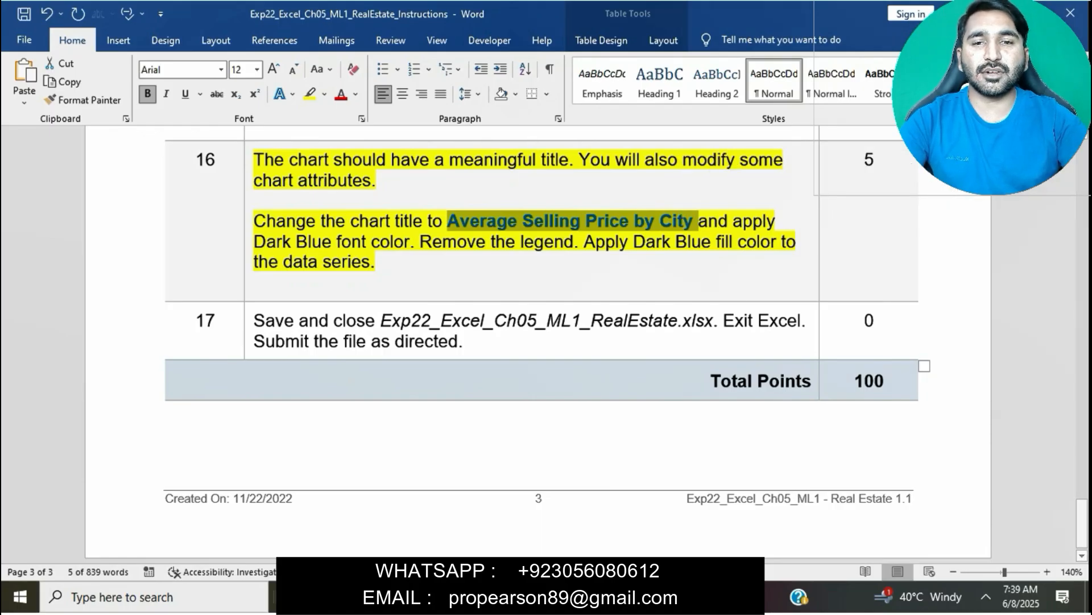
key("alt+Tab")
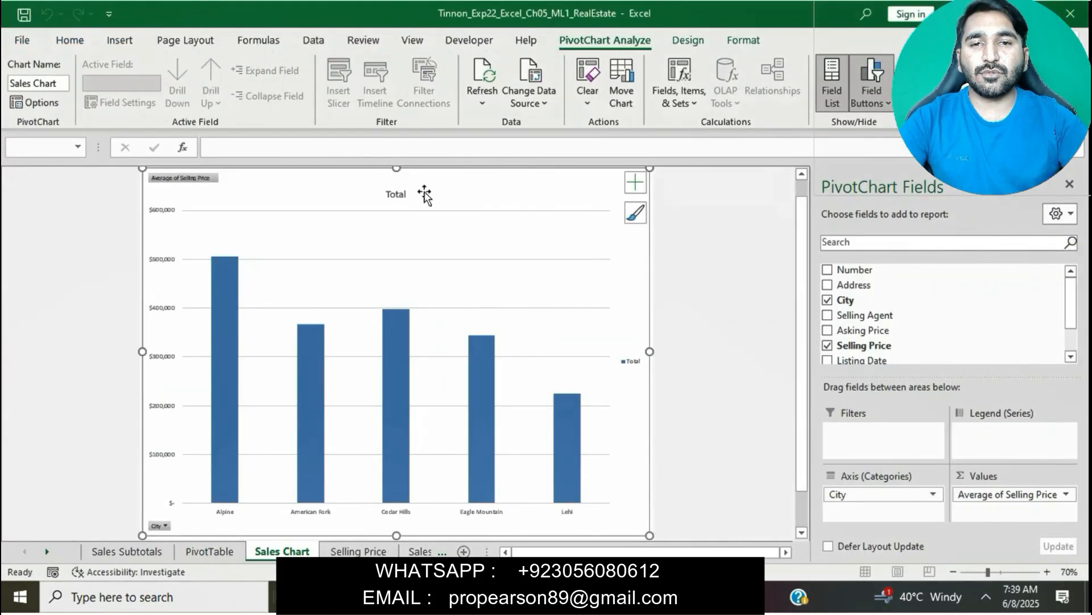
left_click(398, 193)
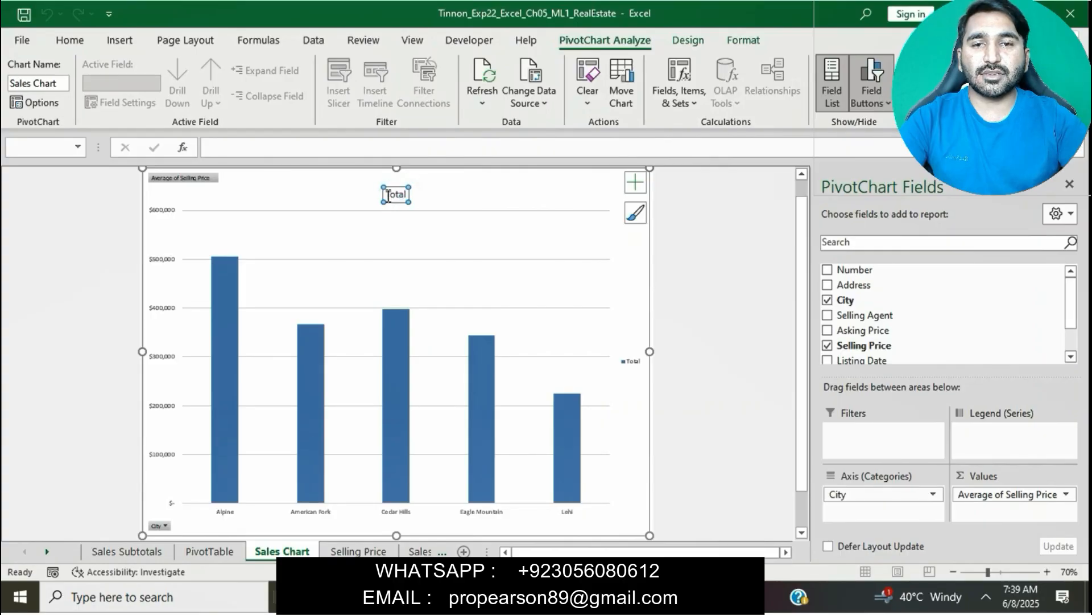
left_click(390, 196)
double_click(389, 196)
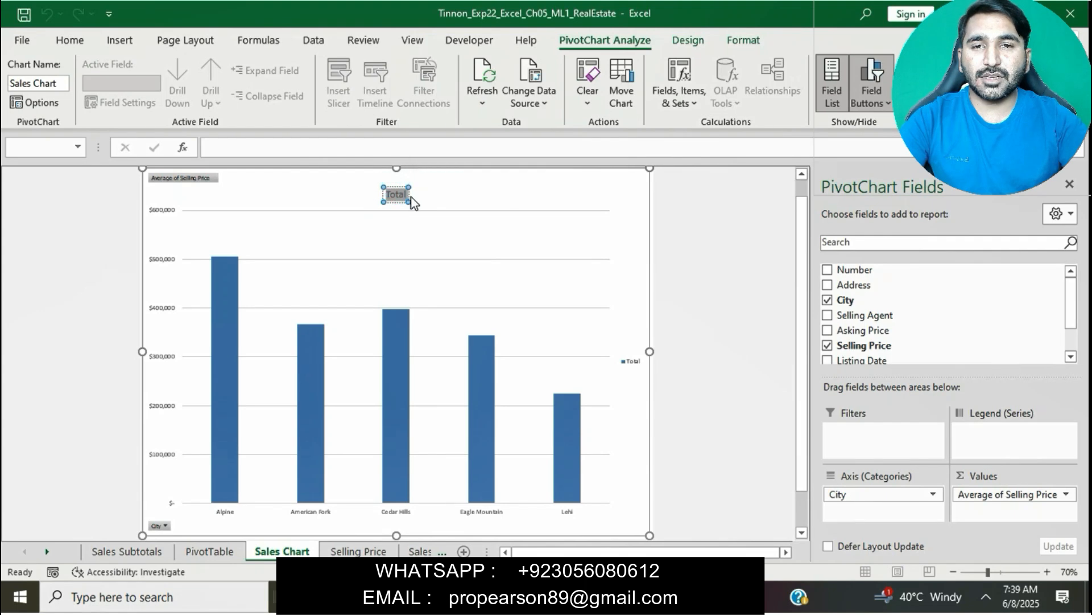
key("ctrl+v")
Step: Check the step 16 title formatting in Word, then apply the standard Dark Blue font color to the Excel chart title
key("alt+Tab")
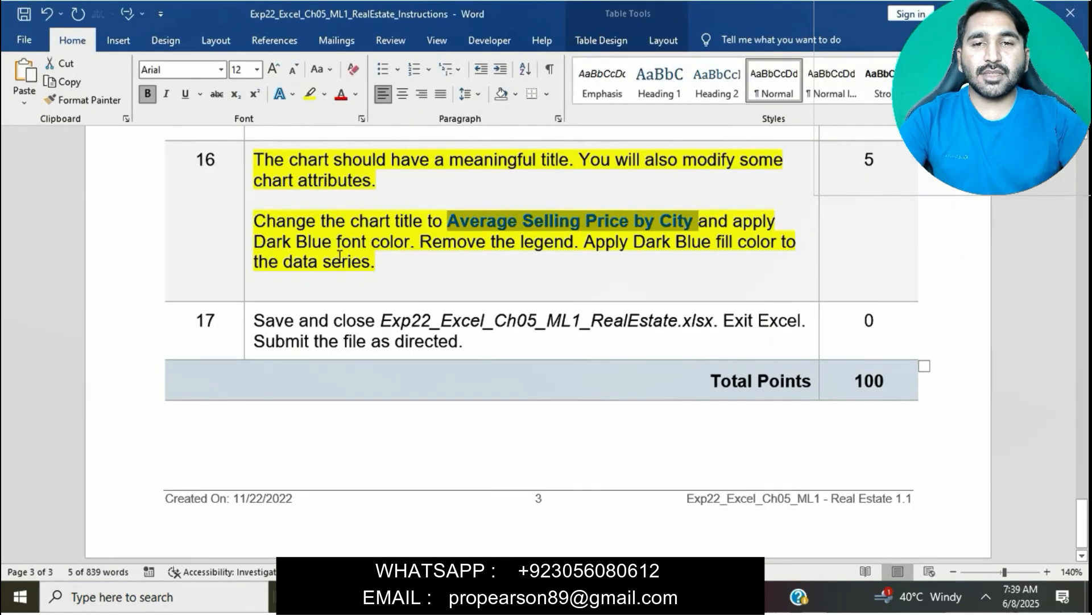
key("alt+Tab")
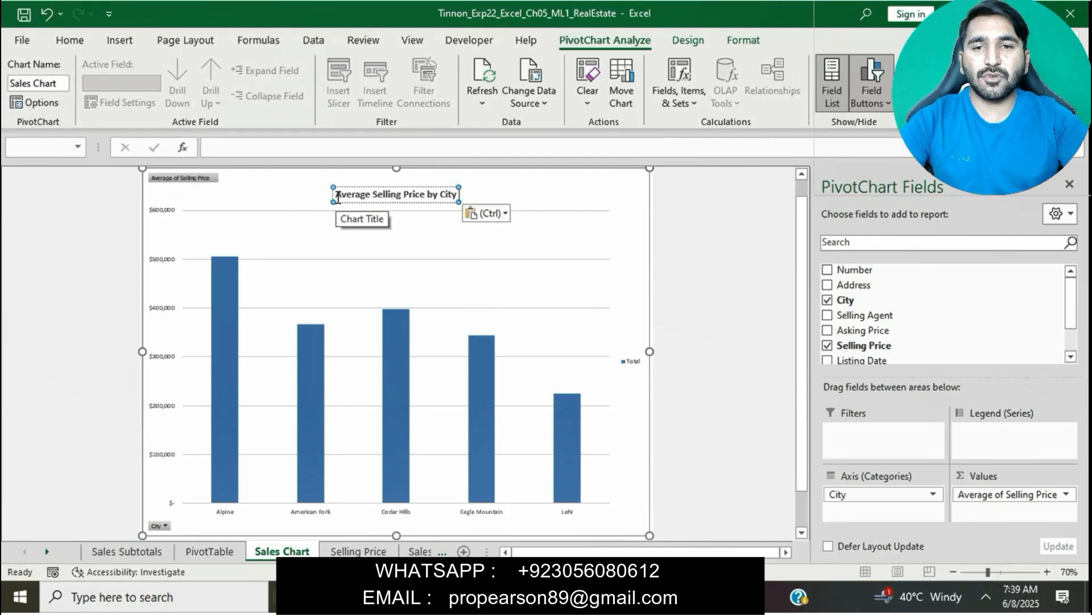
left_click_drag(337, 196, 462, 196)
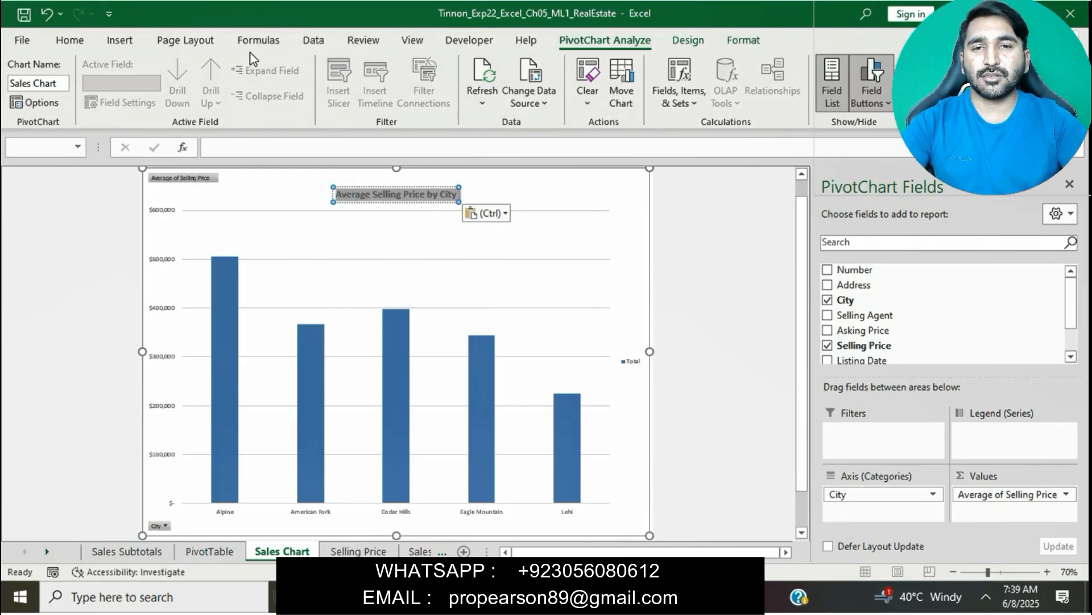
left_click(70, 46)
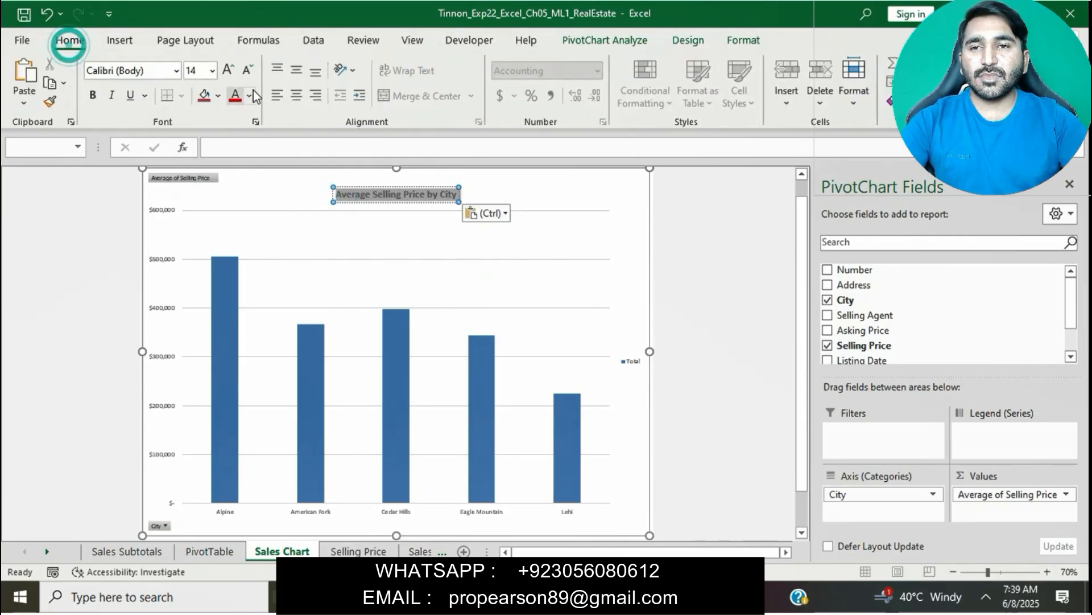
left_click(249, 95)
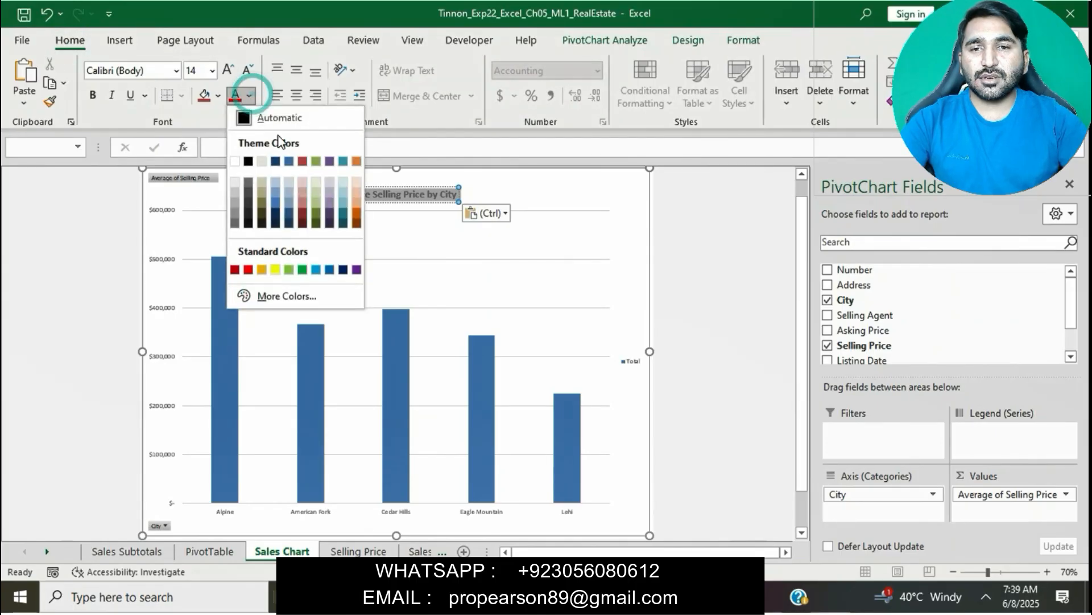
left_click(343, 271)
Step: Mark the Remove the legend instruction in Word's step 16 text, then remove the legend from the Excel PivotChart
left_click(617, 596)
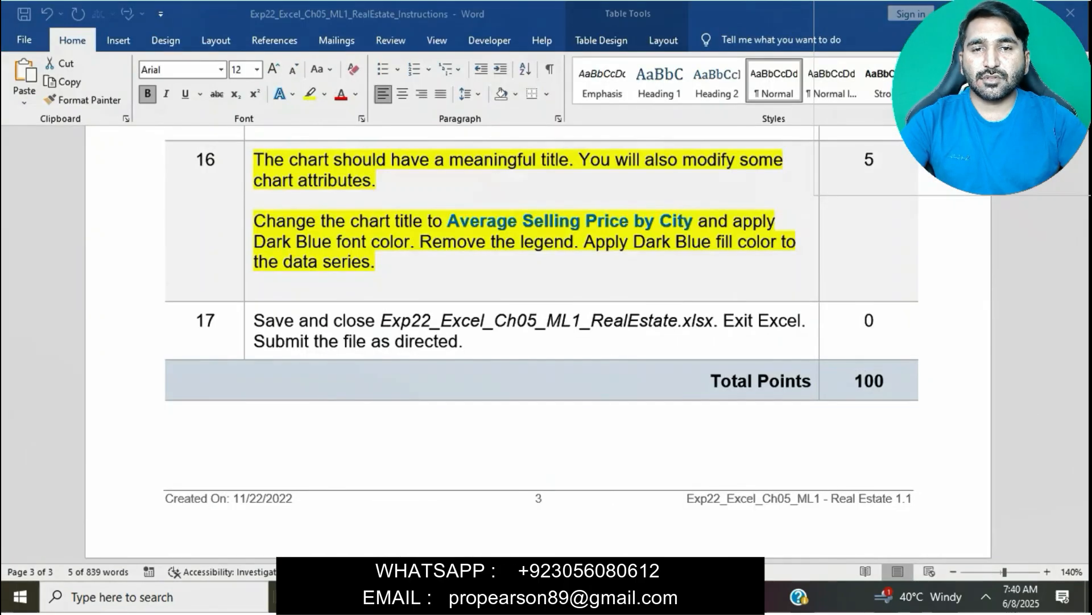
left_click(739, 255)
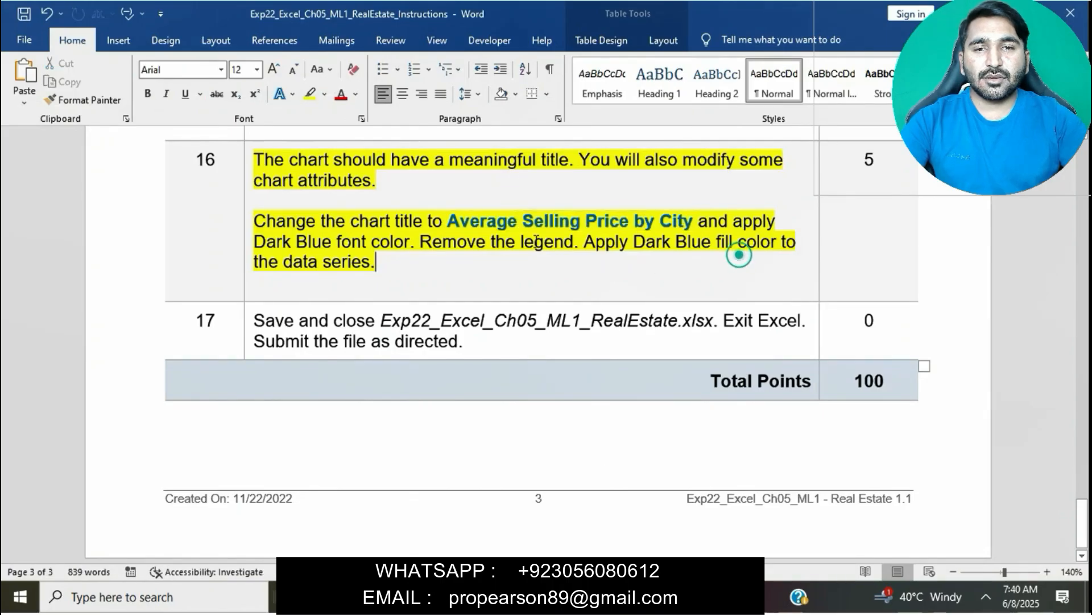
left_click_drag(421, 244, 551, 250)
left_click(652, 596)
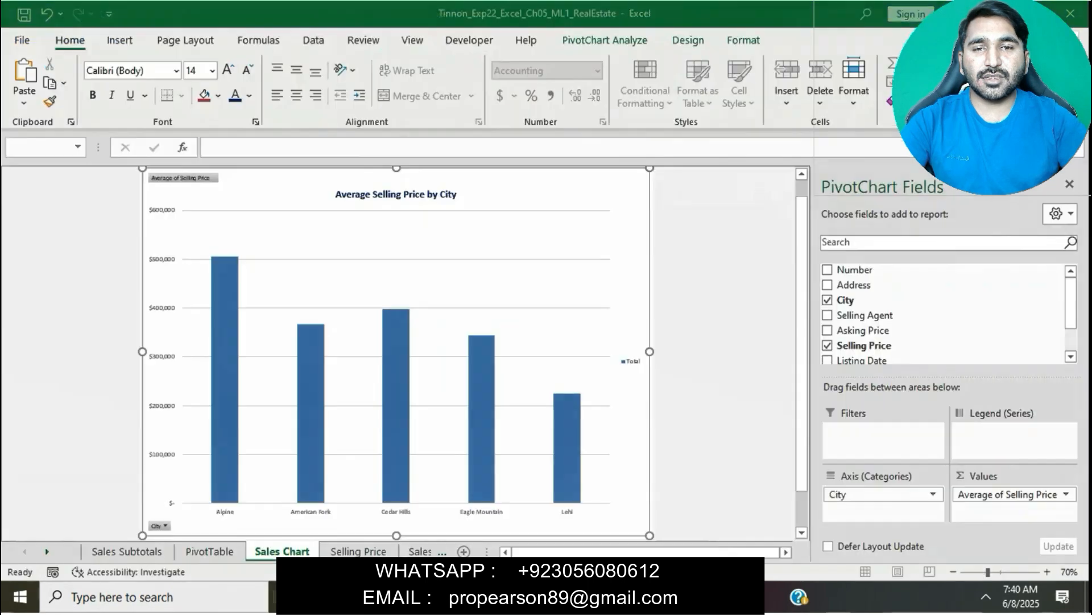
left_click(611, 182)
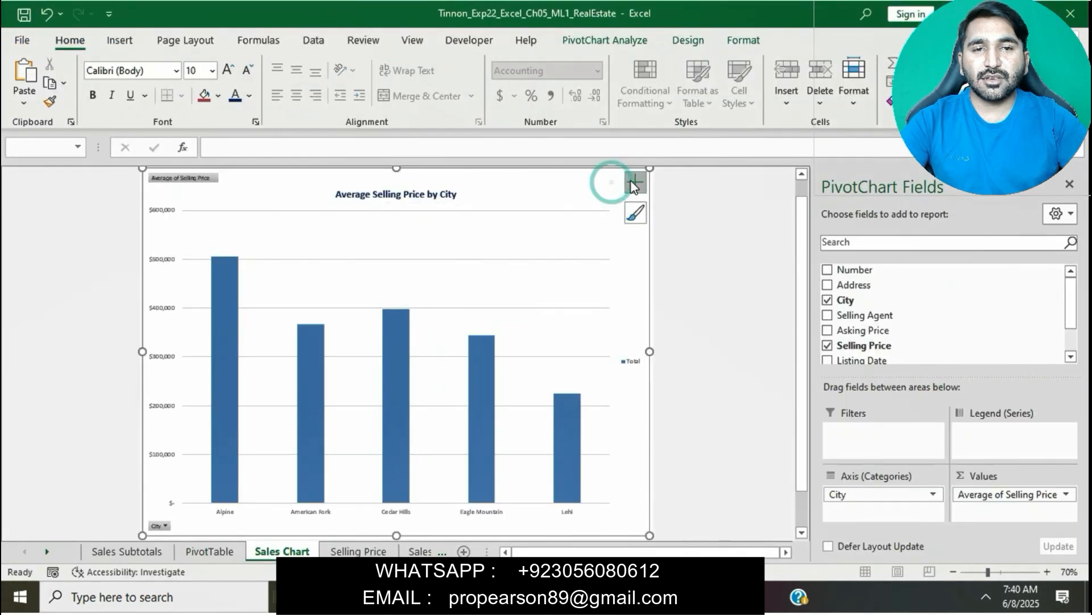
left_click(634, 183)
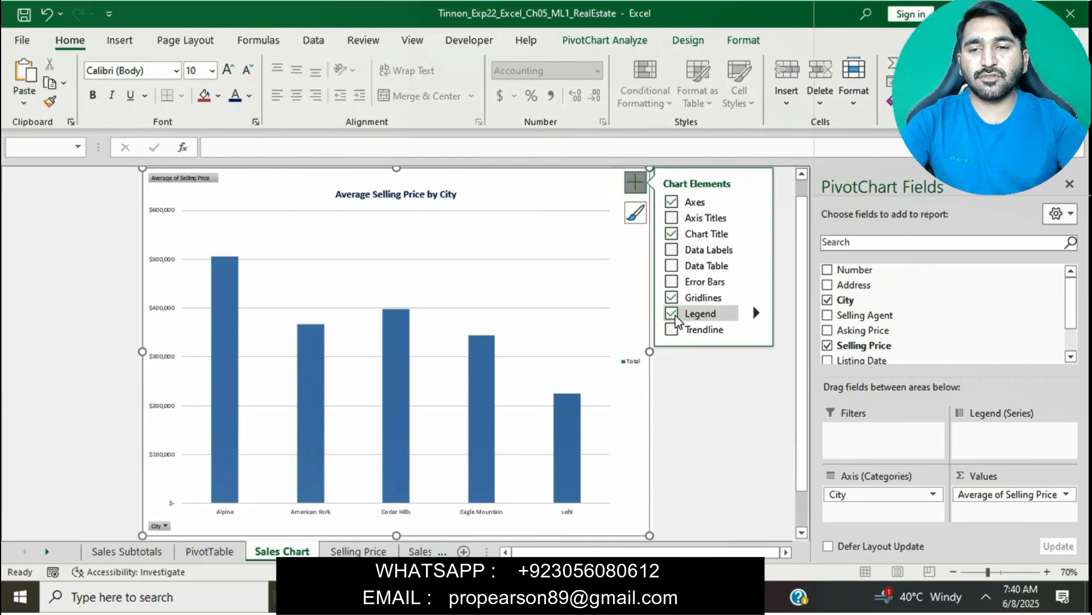
left_click(674, 315)
left_click(712, 438)
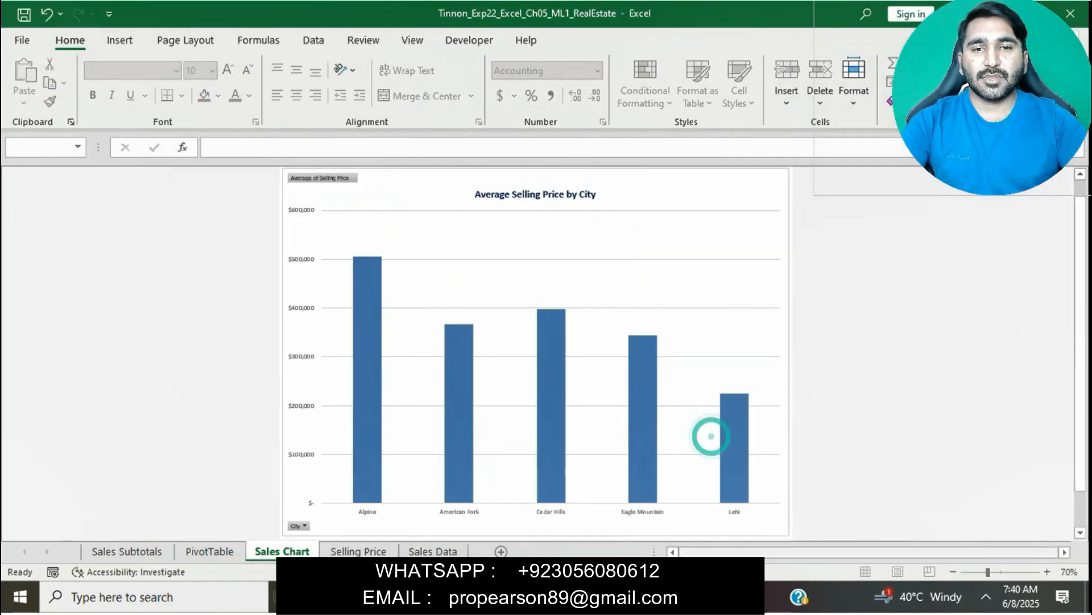
Step: Check the step 16 fill instruction in Word, then apply the standard Dark Blue fill color to the PivotChart's data series in Excel
key("alt+Tab")
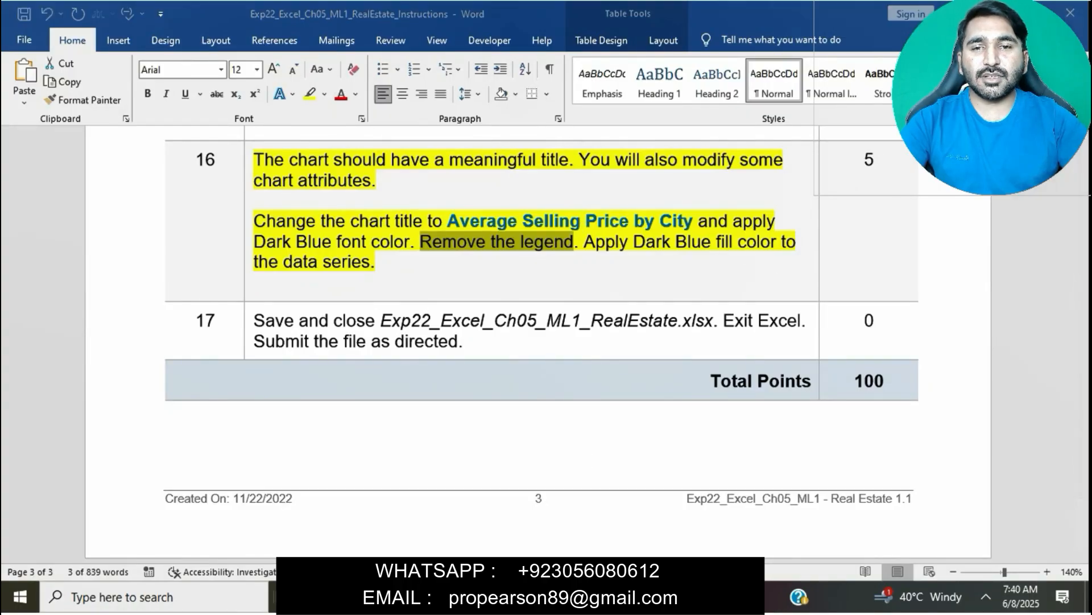
key("alt+Tab")
left_click(538, 483)
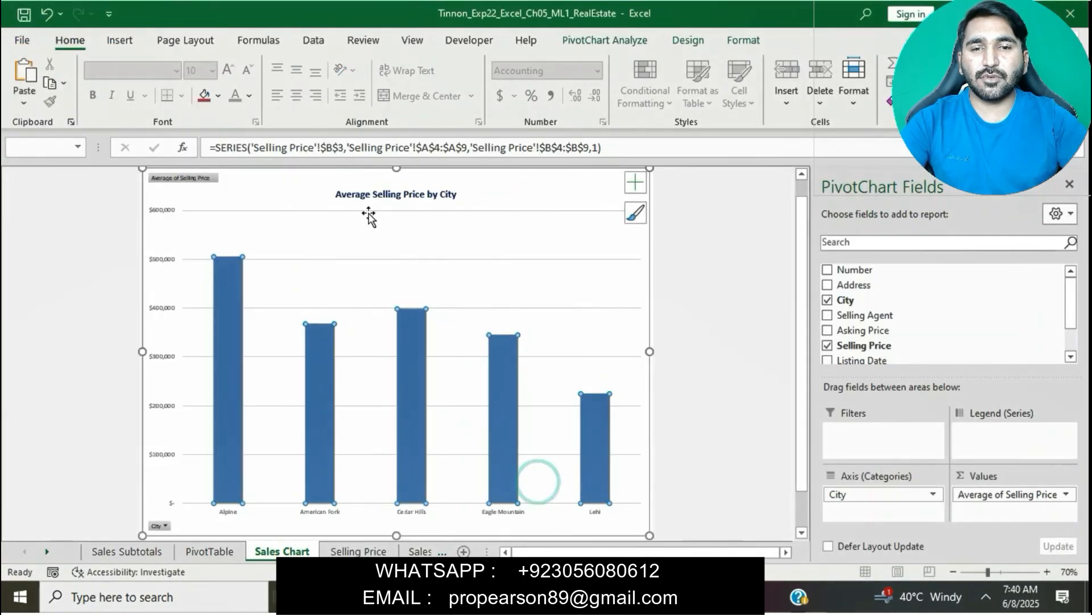
left_click(218, 96)
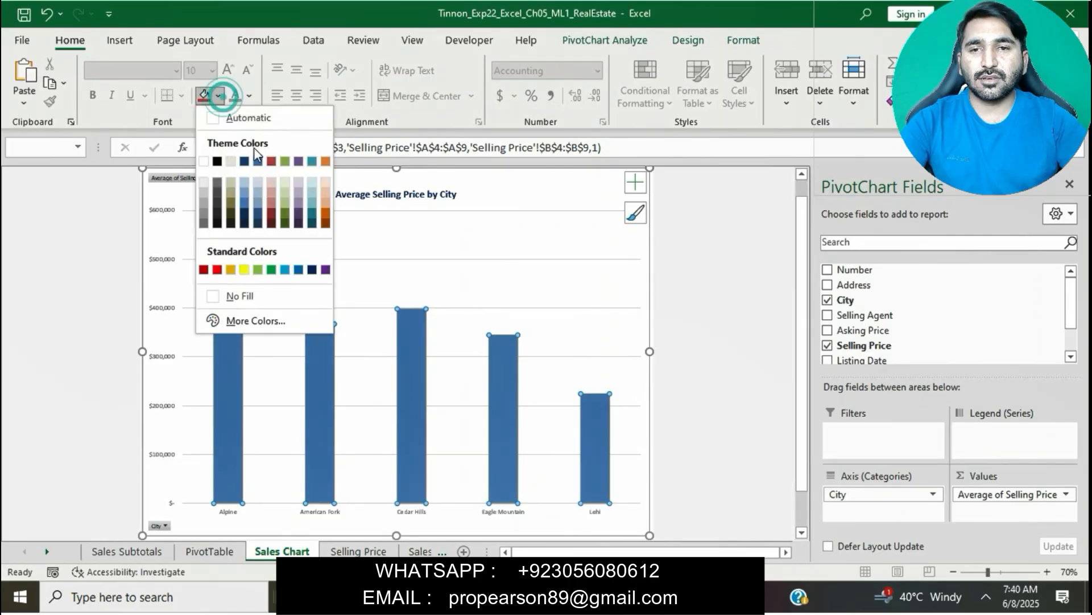
left_click(308, 268)
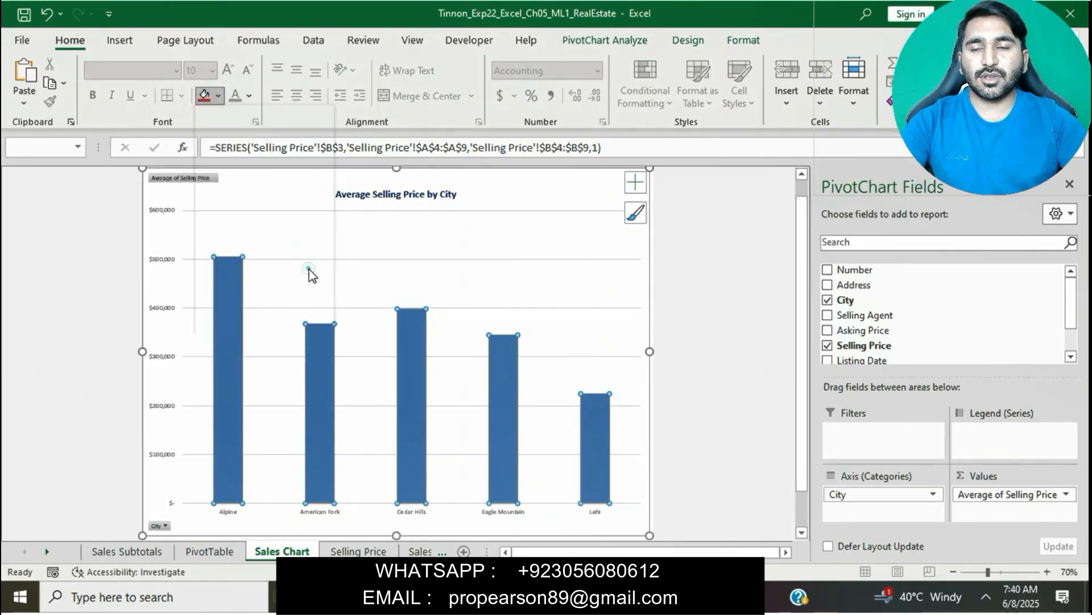